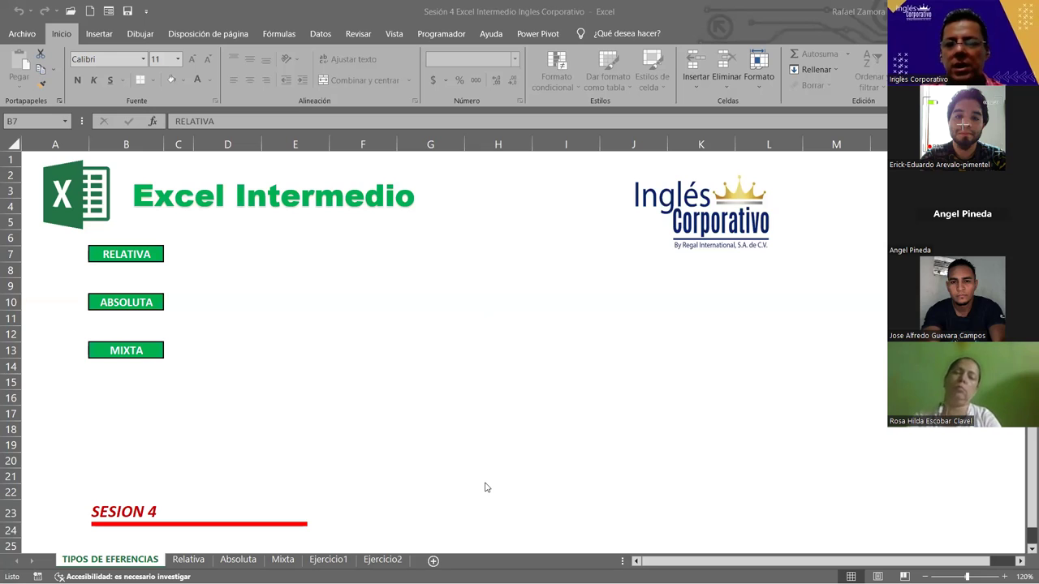
- Switch from Excel to the full-screen 'Función BUSCAR' title slide
{"action": "key", "text": "alt+Tab"}
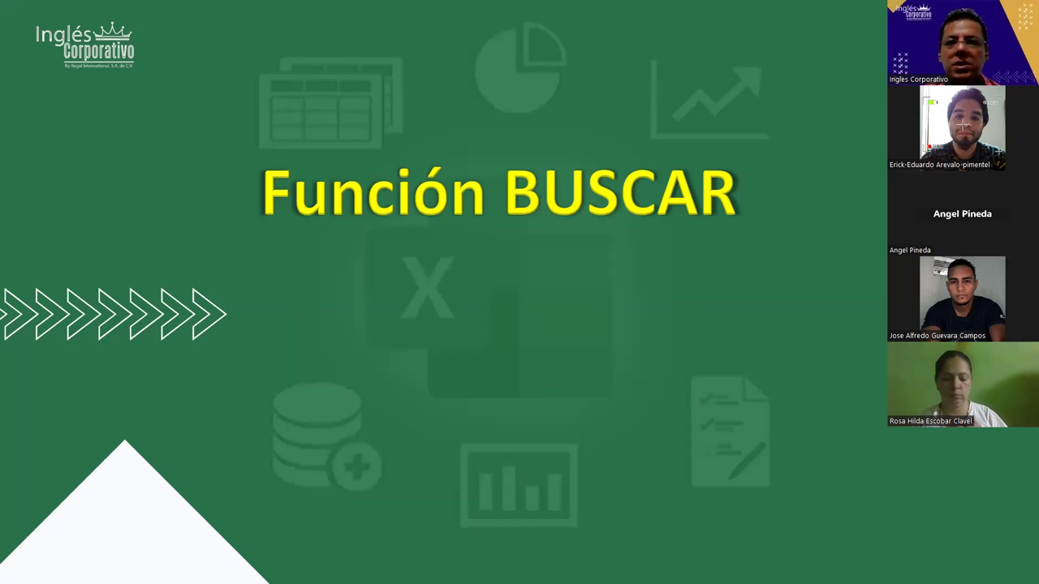
- Advance the slideshow to the Objetivo slide, then return to Excel's Relativa sheet
{"action": "key", "text": "Right"}
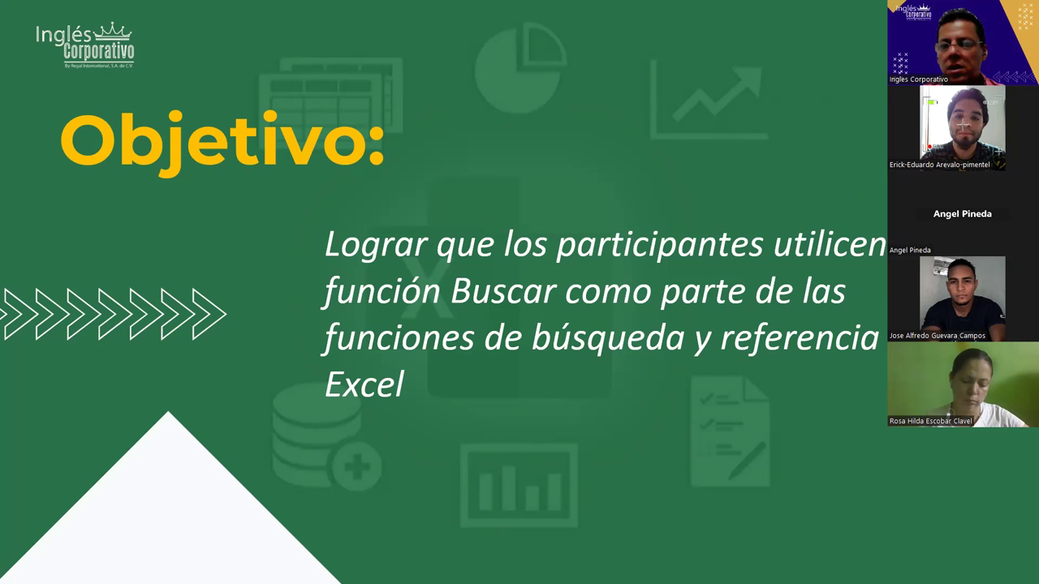
{"action": "key", "text": "alt+Tab"}
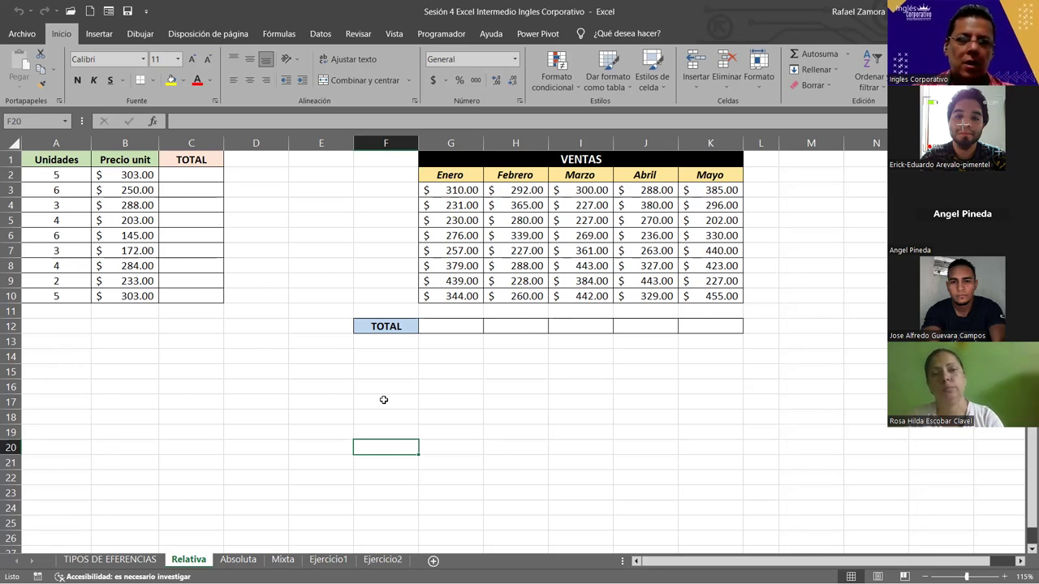
- Enter =A2*B2 in C2 so the first TOTAL shows $1,515.00
{"action": "scroll", "coordinate": [317, 380], "scroll_direction": "up", "scroll_amount": 1, "text": "ctrl"}
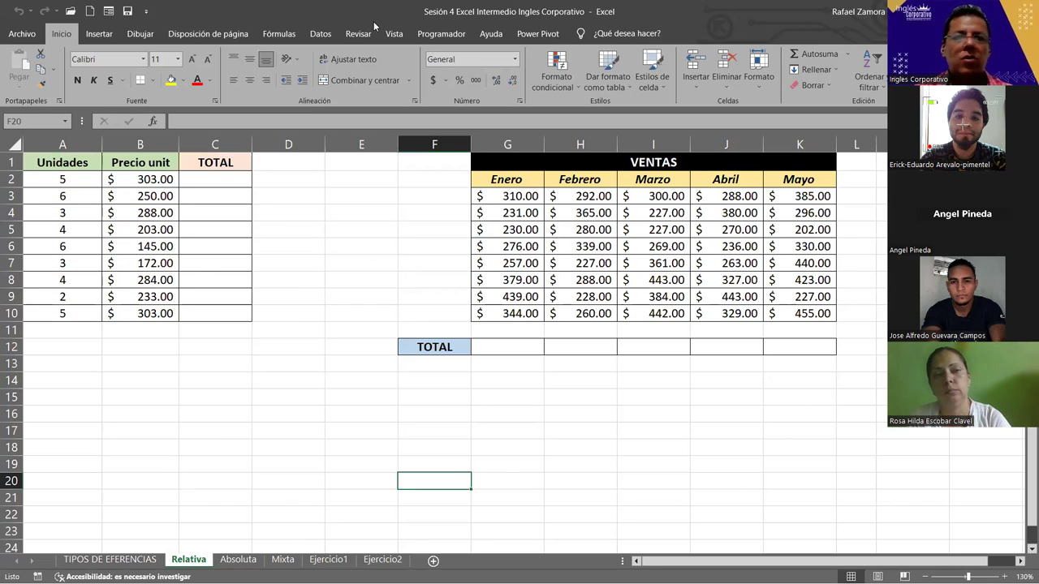
{"action": "left_click", "coordinate": [215, 180]}
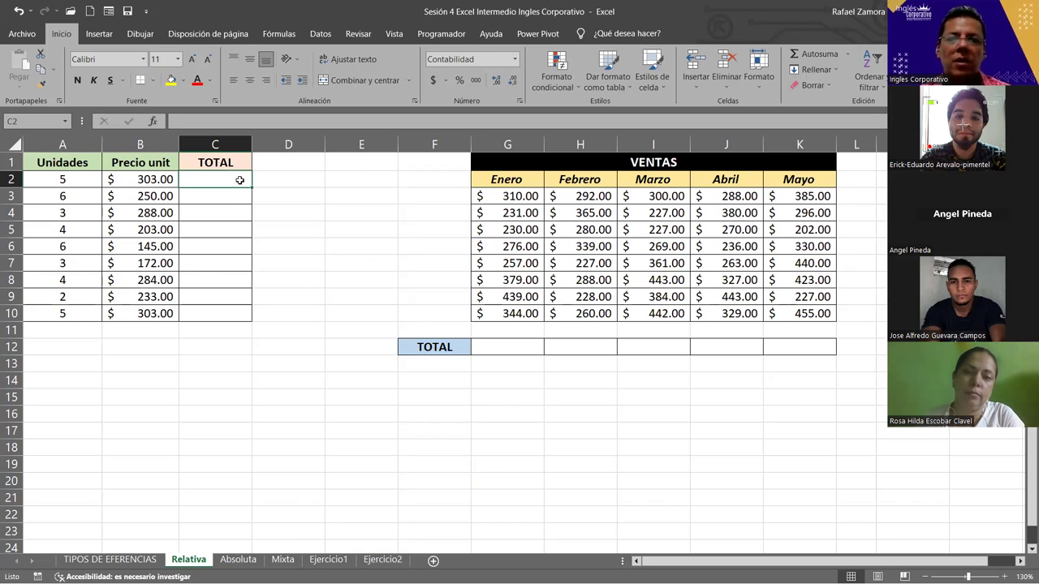
{"action": "key", "text": "F2"}
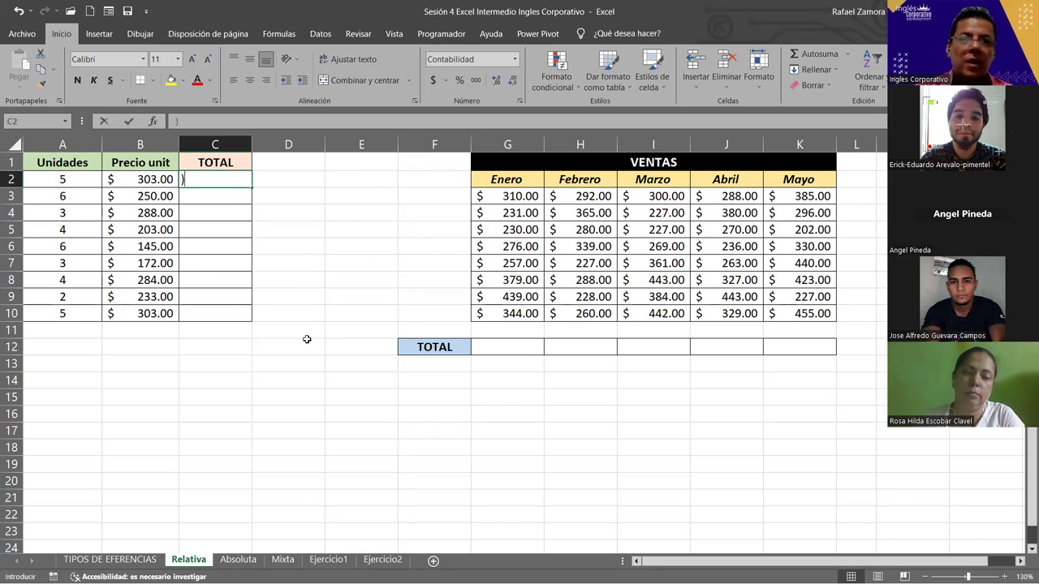
{"action": "type", "text": "="}
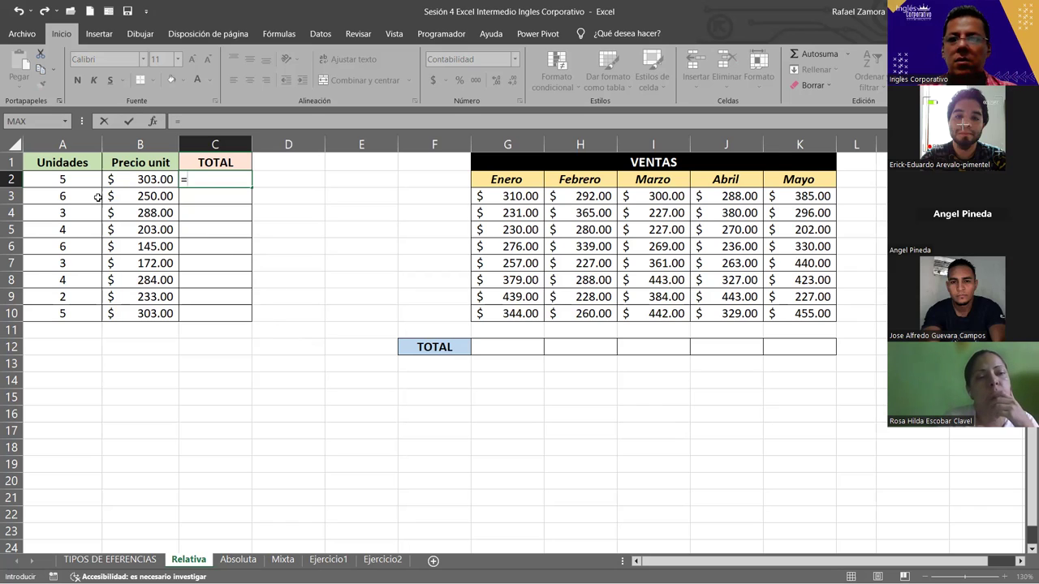
{"action": "left_click", "coordinate": [62, 179]}
{"action": "type", "text": "*"}
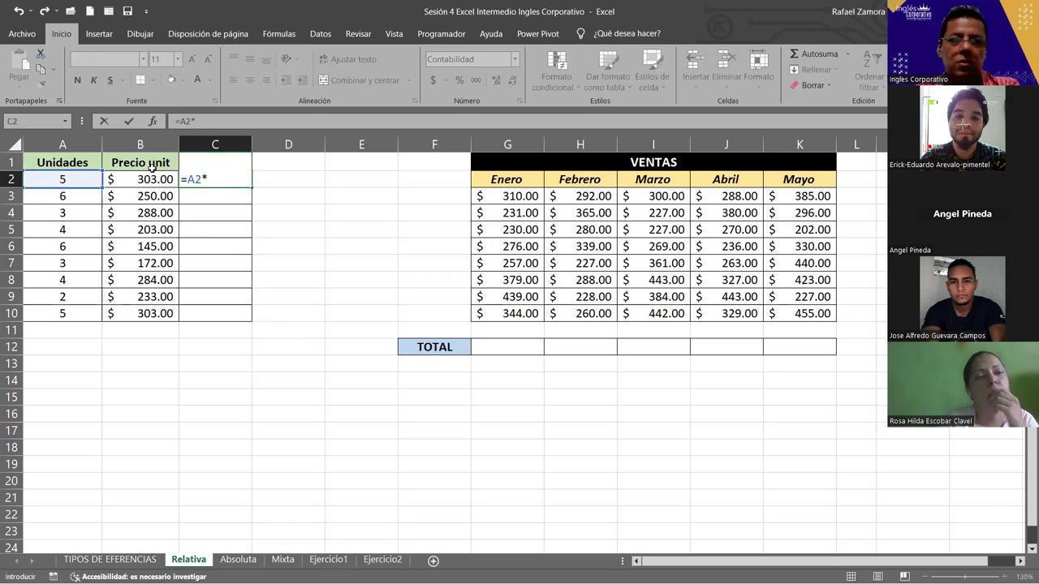
{"action": "left_click", "coordinate": [158, 178]}
{"action": "key", "text": "Return"}
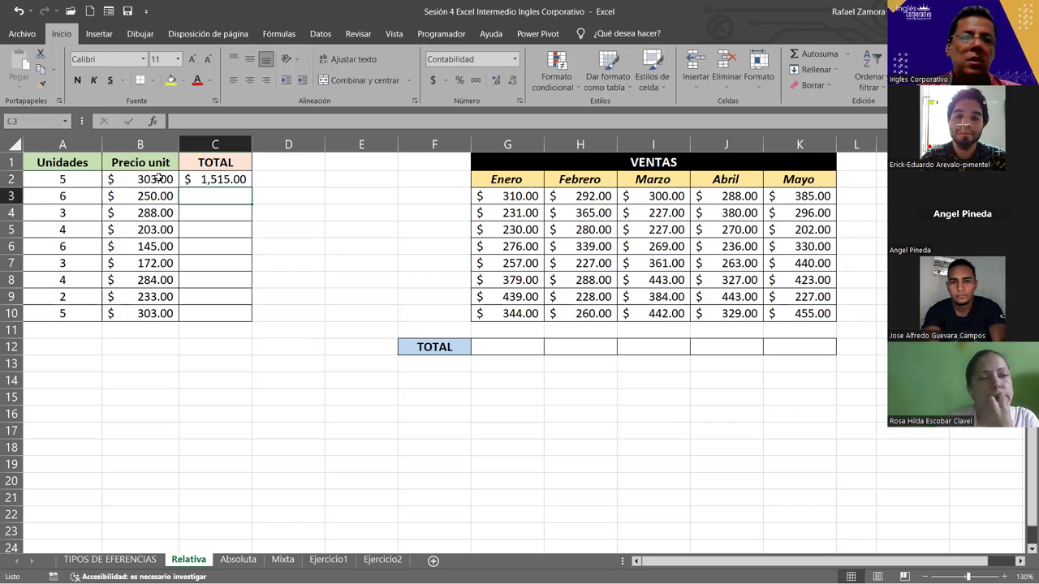
{"action": "left_click", "coordinate": [227, 178]}
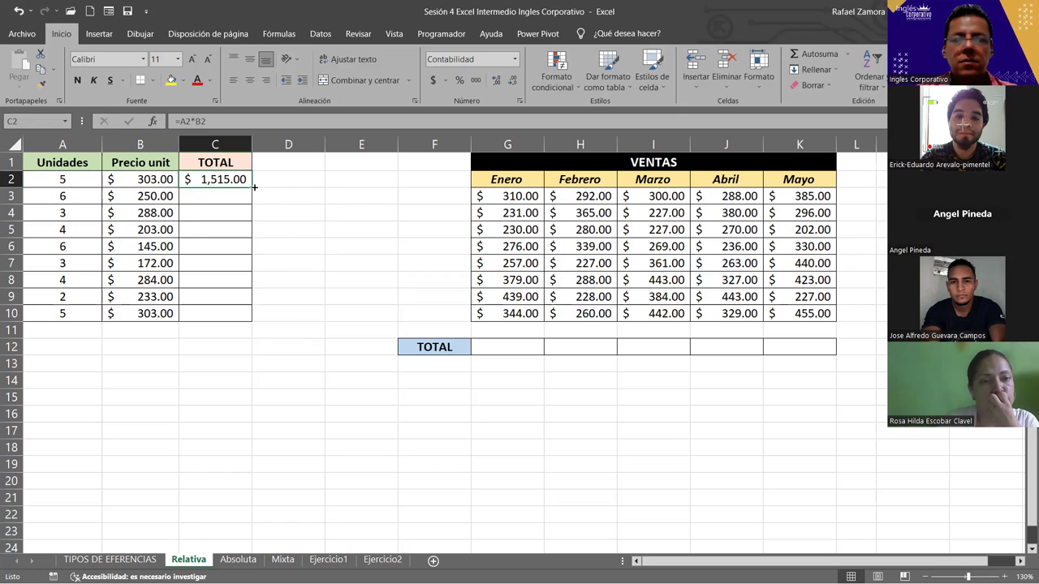
- Fill C2's TOTAL formula down to C10 and review C2's references
{"action": "left_click_drag", "start_coordinate": [254, 188], "coordinate": [254, 315]}
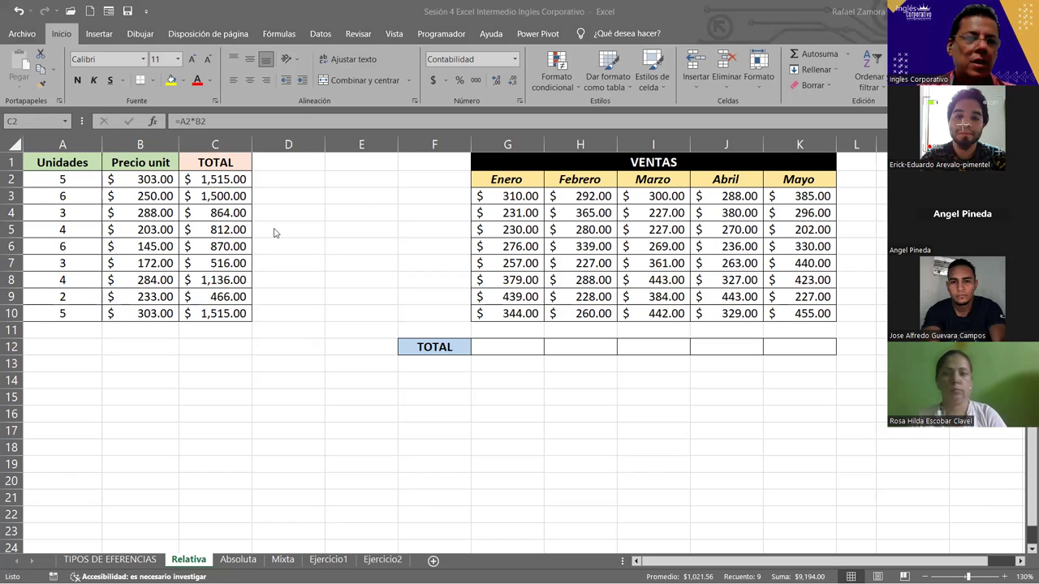
{"action": "left_click", "coordinate": [230, 181]}
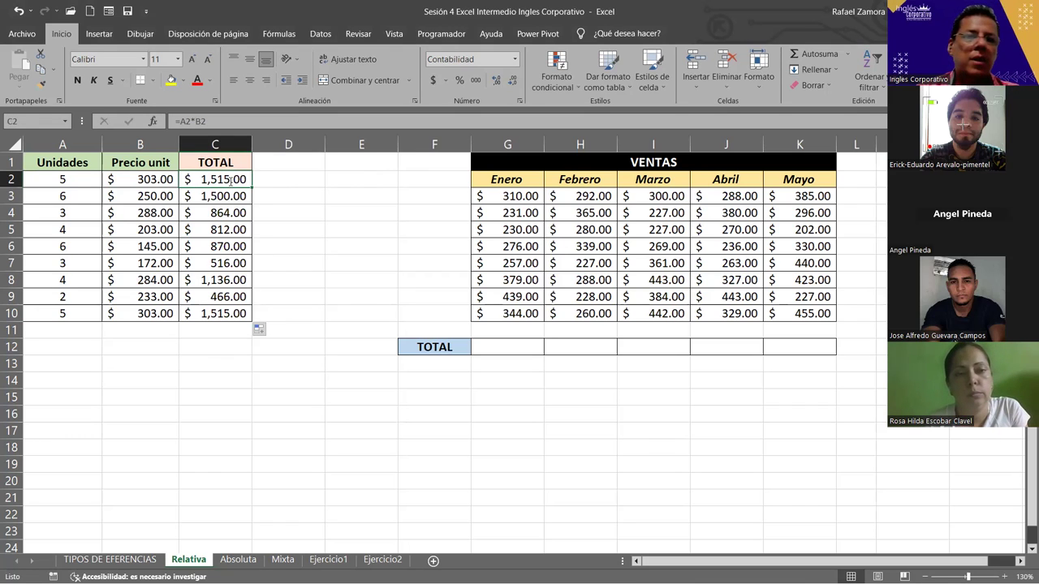
{"action": "double_click", "coordinate": [230, 181]}
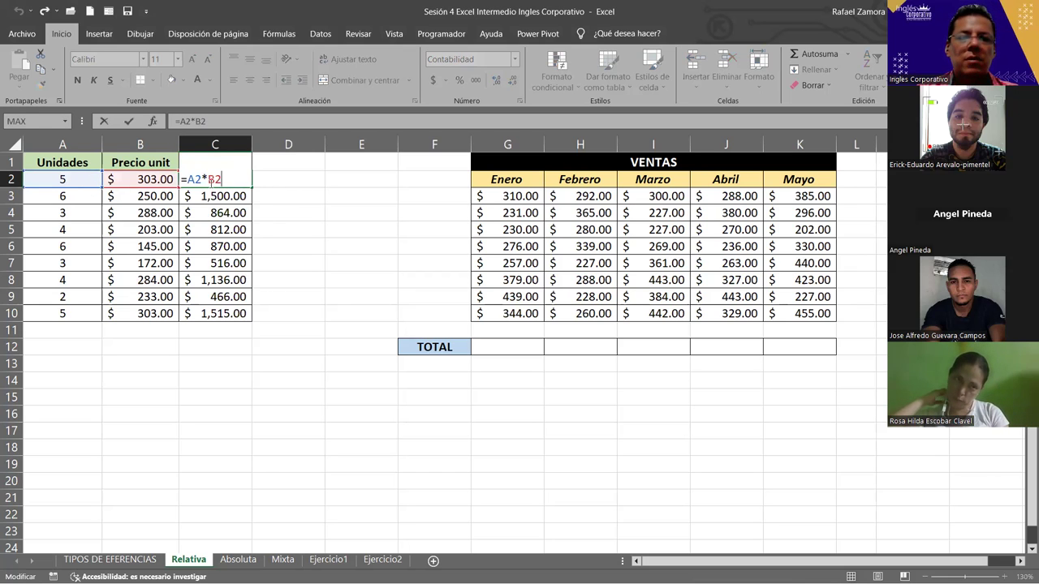
{"action": "key", "text": "Escape"}
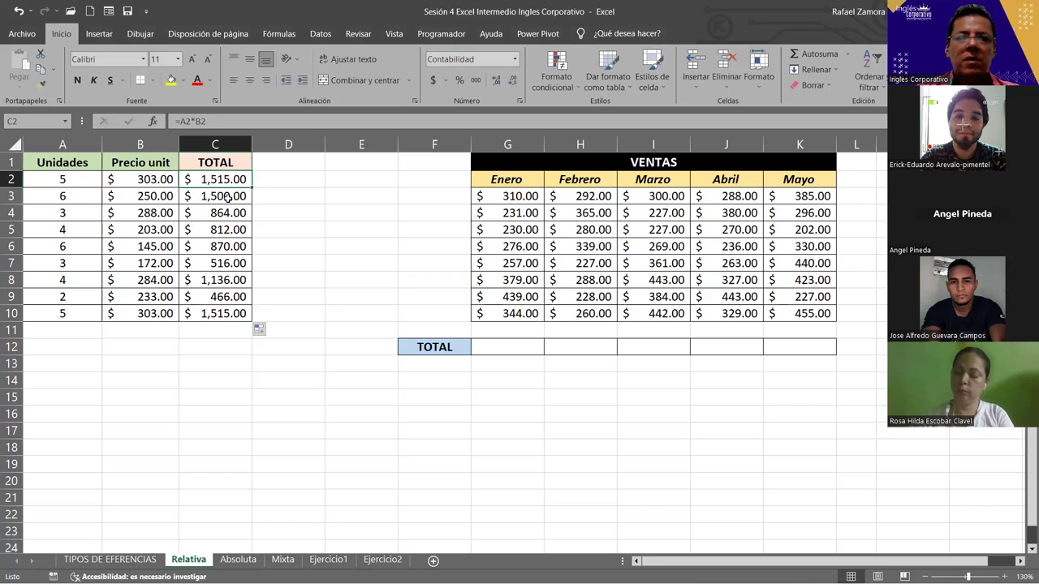
- Check the copied relative formulas in C3 to C5, e.g. =A5*B5 giving $812.00
{"action": "left_click", "coordinate": [228, 198]}
{"action": "key", "text": "F2"}
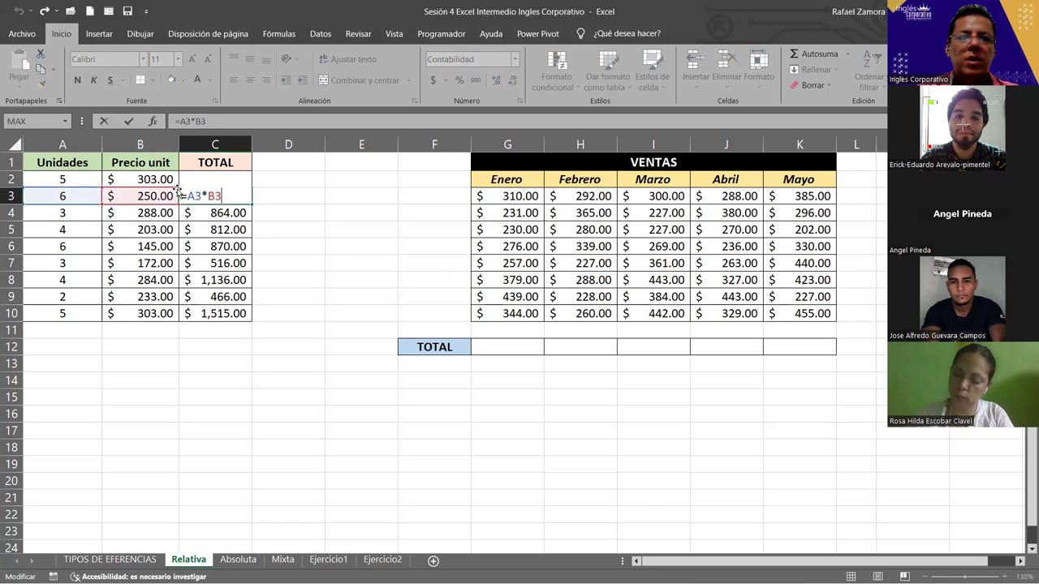
{"action": "key", "text": "Escape"}
{"action": "key", "text": "Down"}
{"action": "key", "text": "F2"}
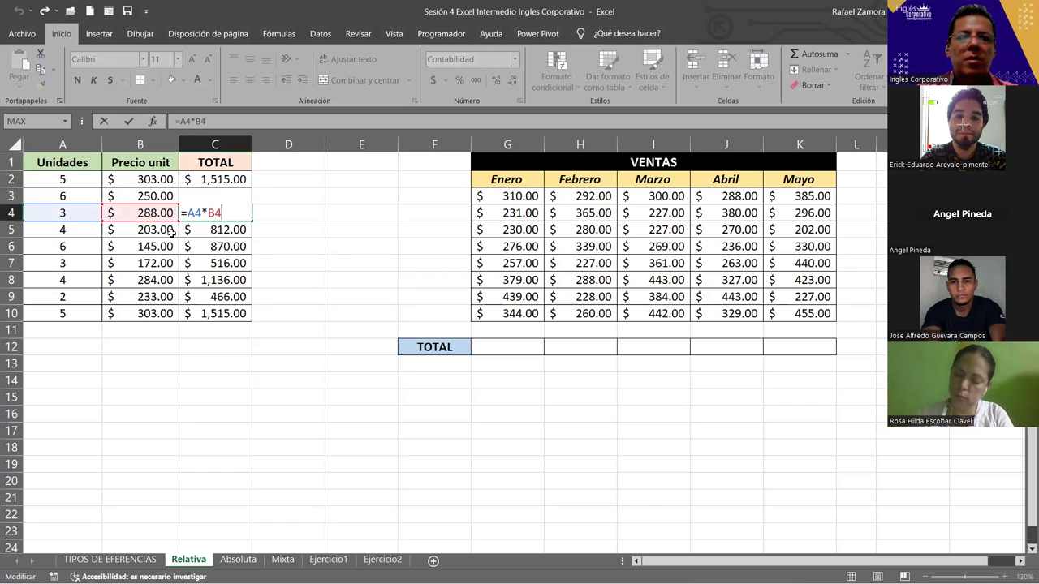
{"action": "key", "text": "Return"}
{"action": "key", "text": "F2"}
{"action": "key", "text": "Escape"}
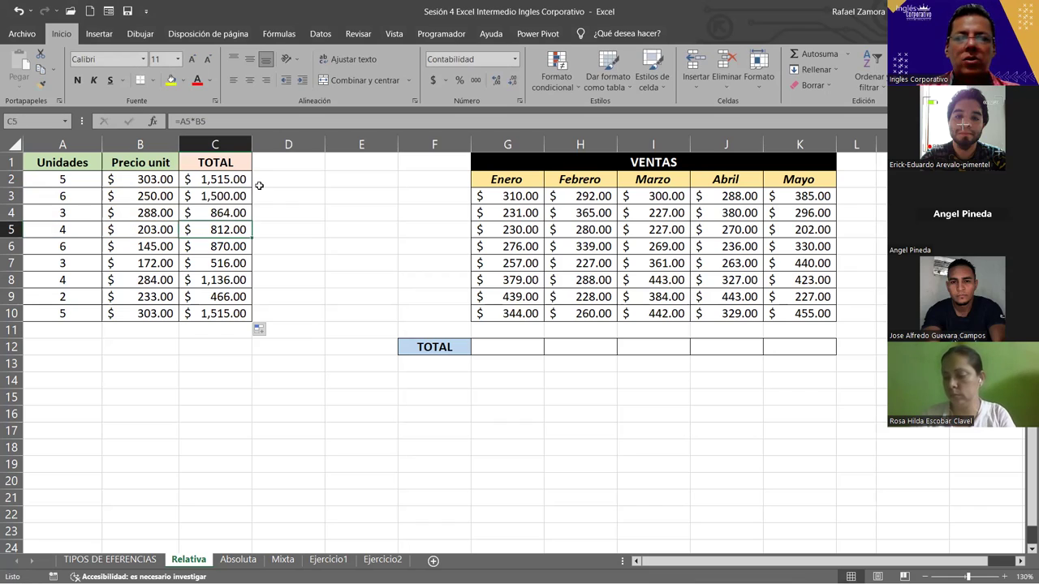
{"action": "key", "text": "Up"}
{"action": "key", "text": "Up"}
{"action": "key", "text": "Up"}
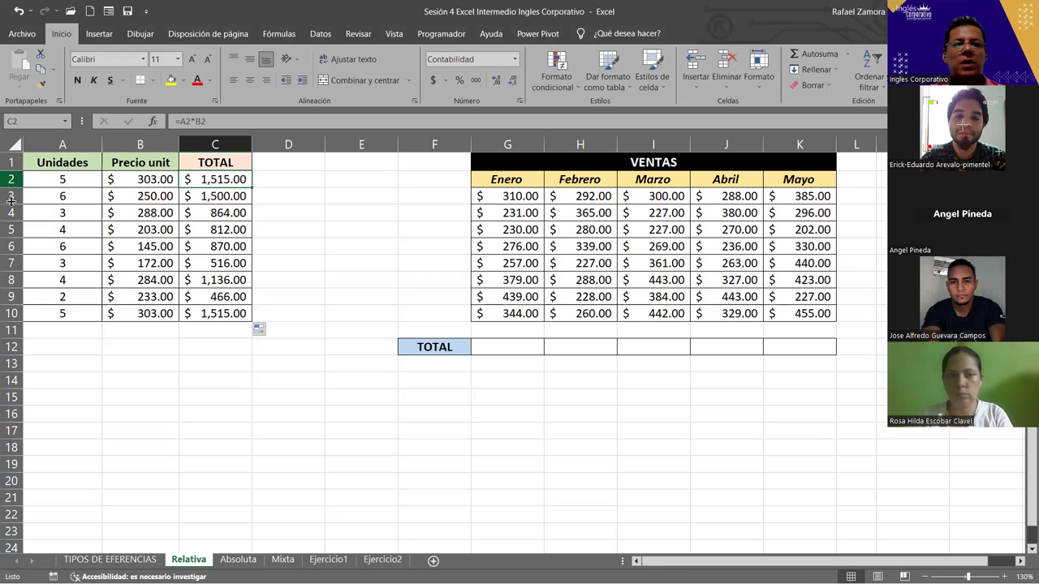
{"action": "left_click", "coordinate": [291, 391]}
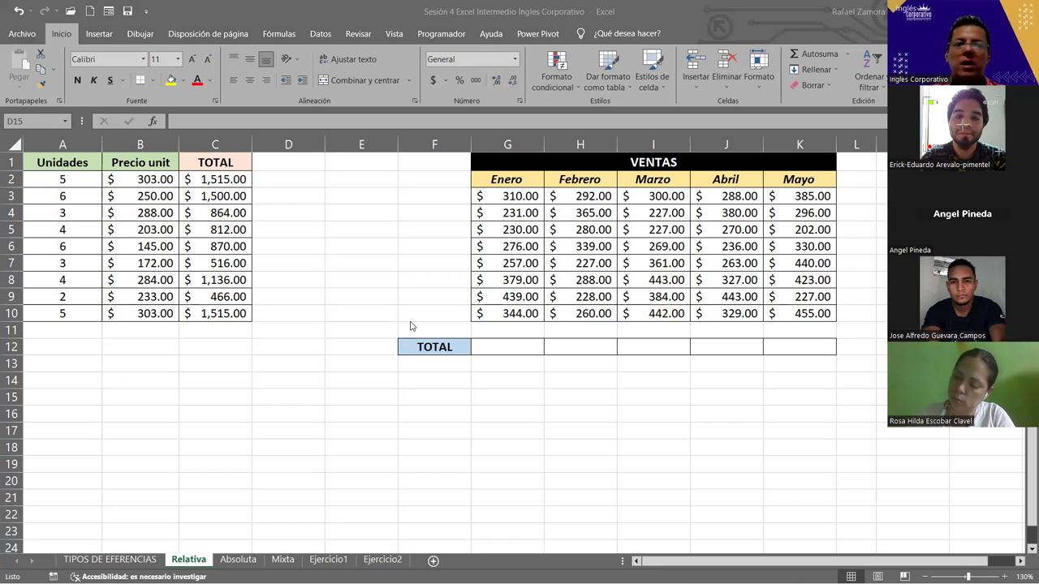
- Enter =SUMA(G3:G10) in G12 to total Enero sales, giving $2,466.00
{"action": "left_click", "coordinate": [513, 347]}
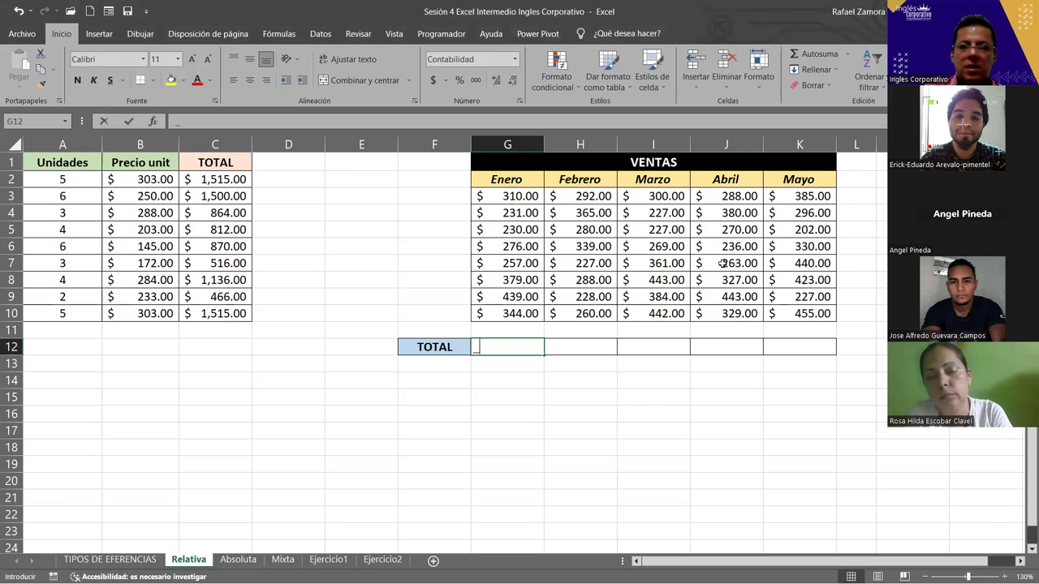
{"action": "type", "text": ")"}
{"action": "key", "text": "BackSpace"}
{"action": "type", "text": "="}
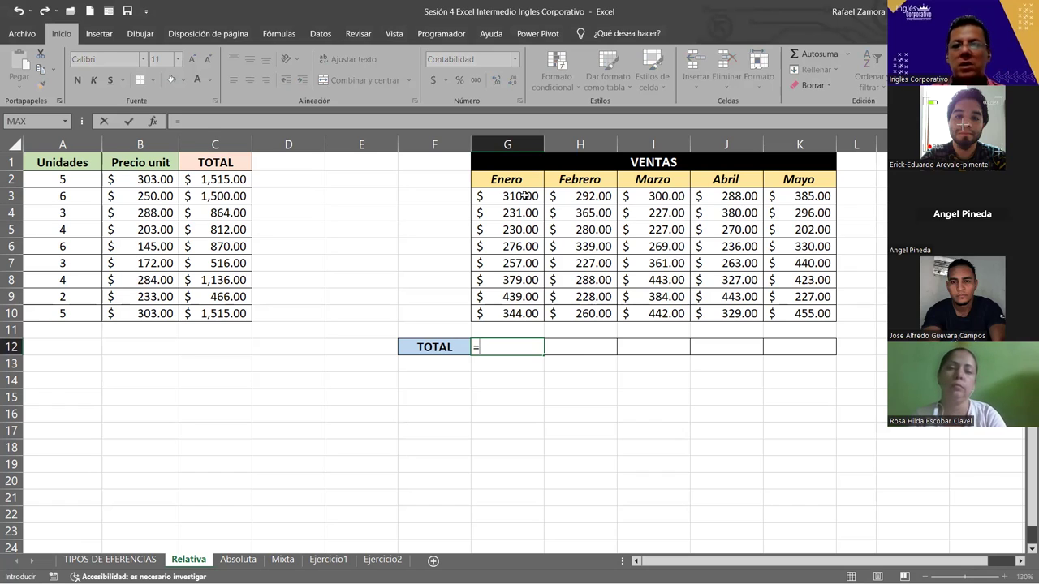
{"action": "type", "text": "SUMA("}
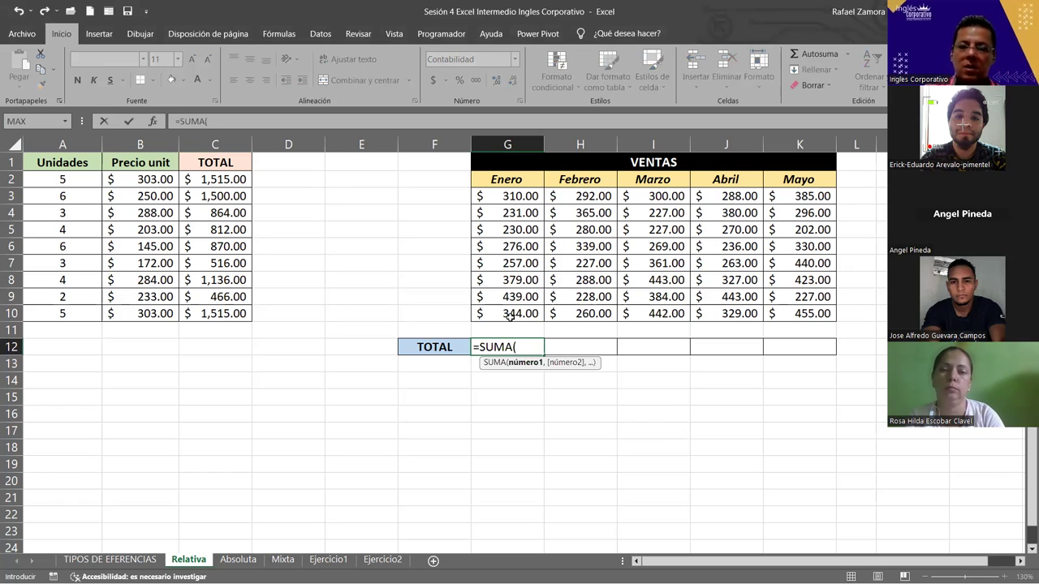
{"action": "left_click_drag", "start_coordinate": [507, 196], "coordinate": [510, 317]}
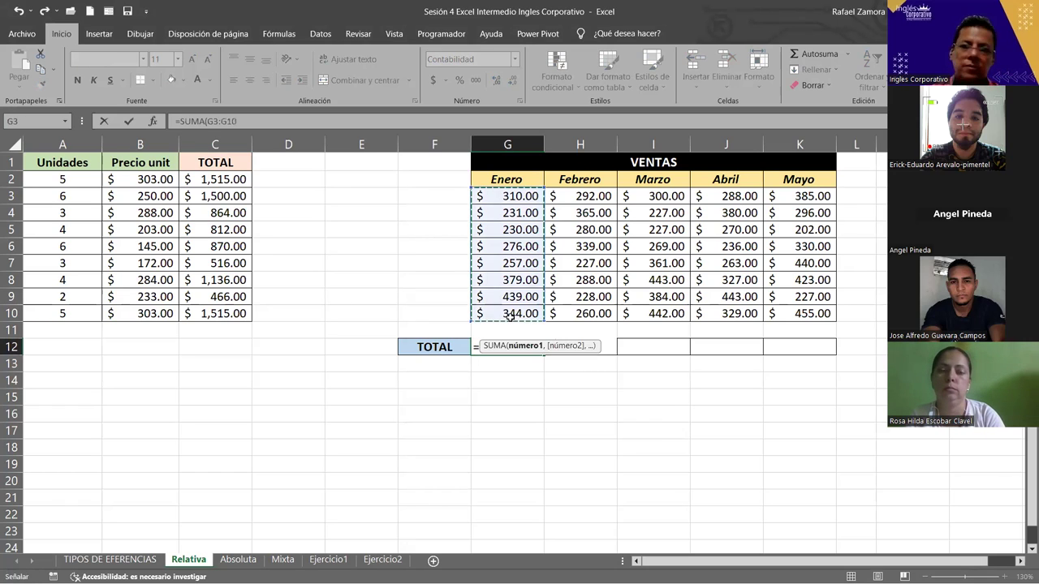
{"action": "key", "text": "Return"}
- Copy the G12 sum across to K12 and inspect G12's range
{"action": "left_click", "coordinate": [534, 344]}
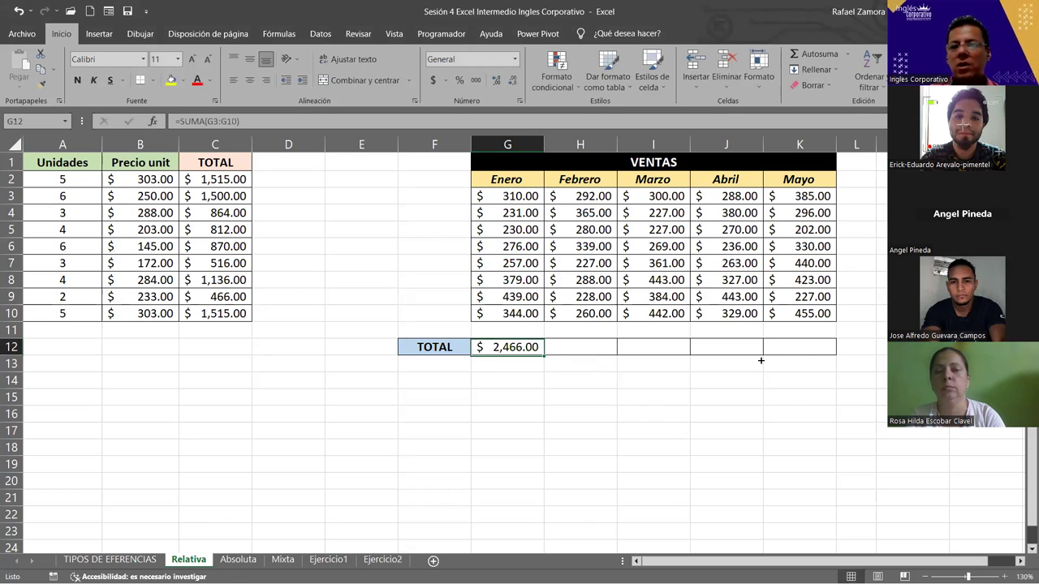
{"action": "left_click_drag", "start_coordinate": [761, 361], "coordinate": [802, 360]}
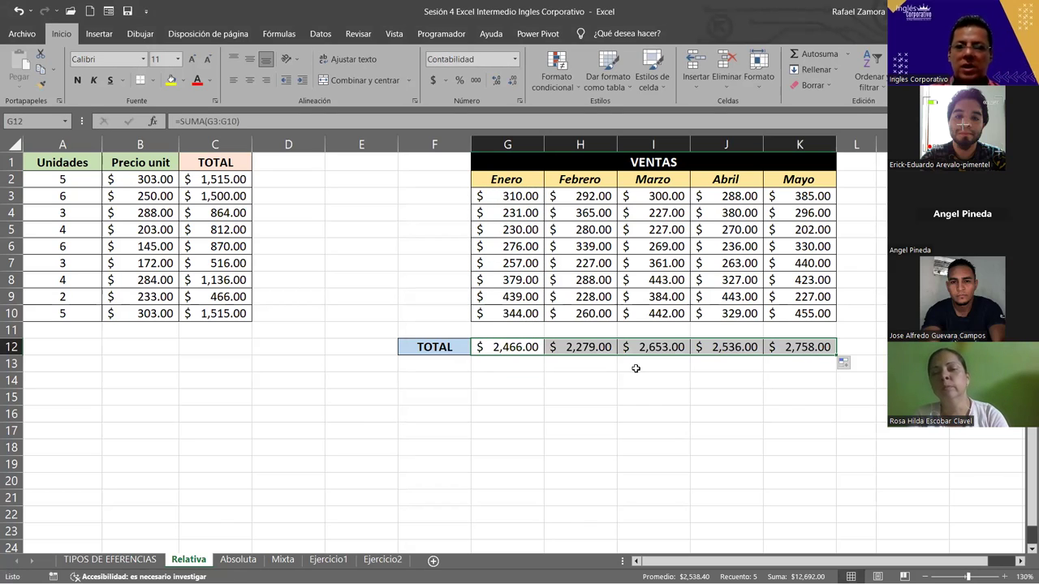
{"action": "left_click", "coordinate": [519, 347]}
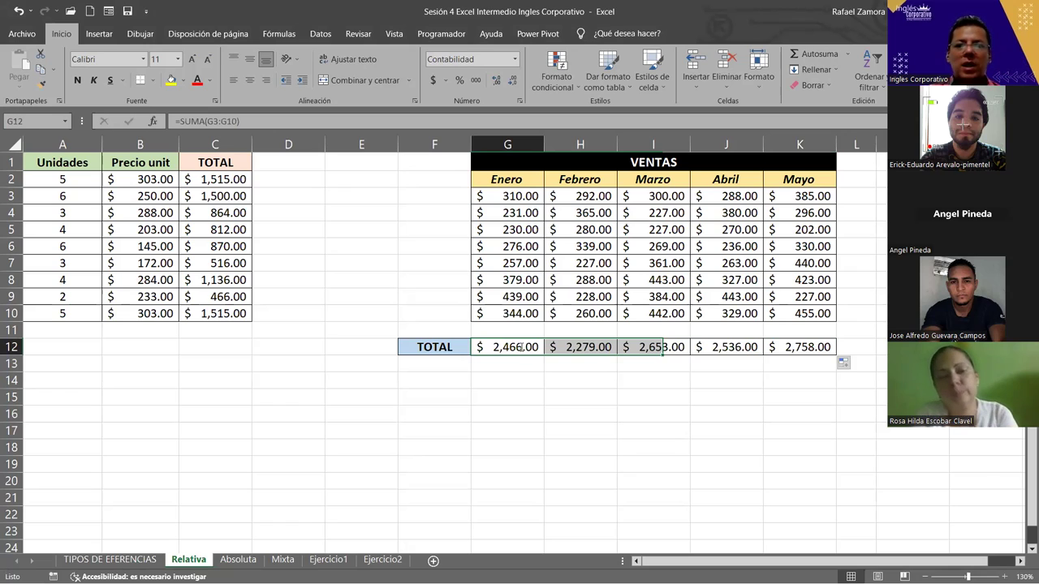
{"action": "double_click", "coordinate": [524, 346]}
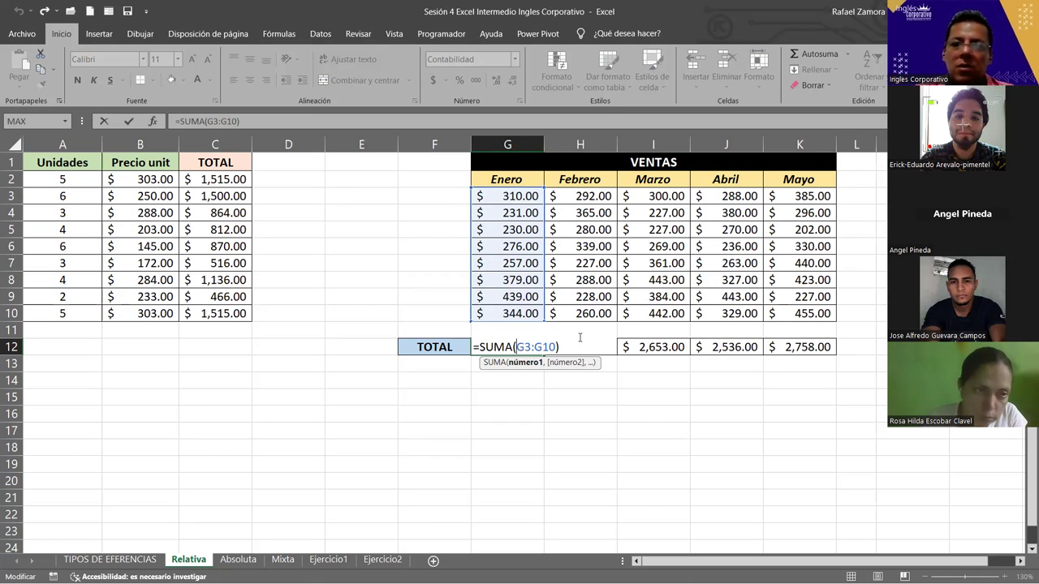
- Review the SUMA formulas in G12 to J12 and select all five monthly totals G12:K12
{"action": "key", "text": "Return"}
{"action": "double_click", "coordinate": [581, 342]}
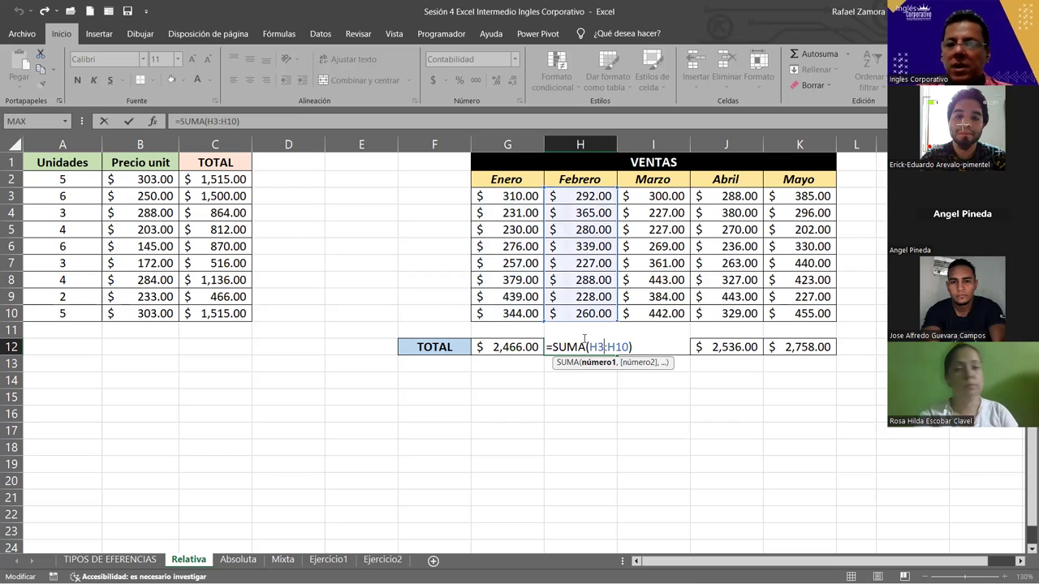
{"action": "key", "text": "Return"}
{"action": "double_click", "coordinate": [675, 341]}
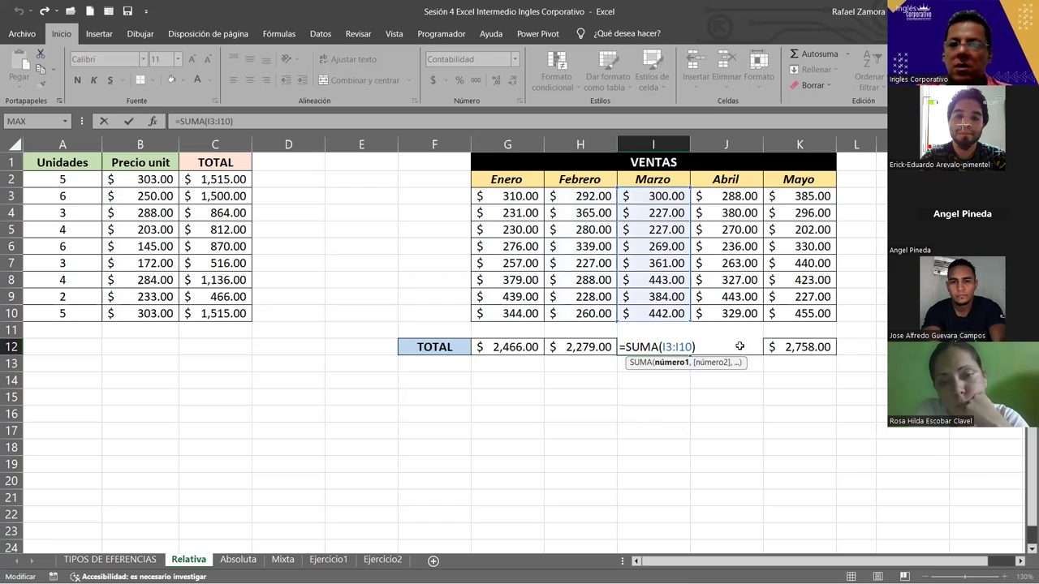
{"action": "key", "text": "Return"}
{"action": "double_click", "coordinate": [747, 342]}
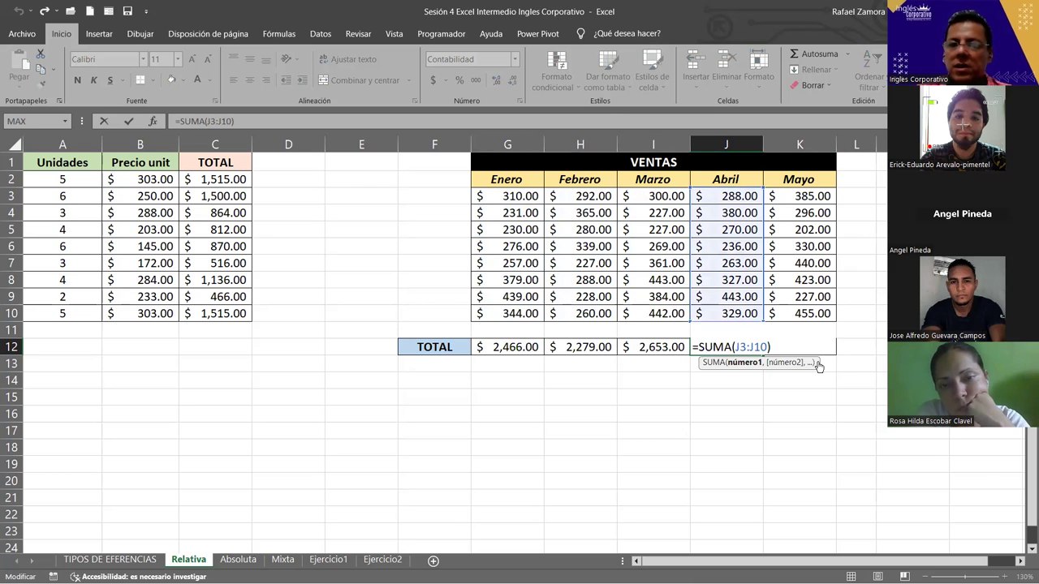
{"action": "key", "text": "Tab"}
{"action": "left_click_drag", "start_coordinate": [507, 347], "coordinate": [801, 347]}
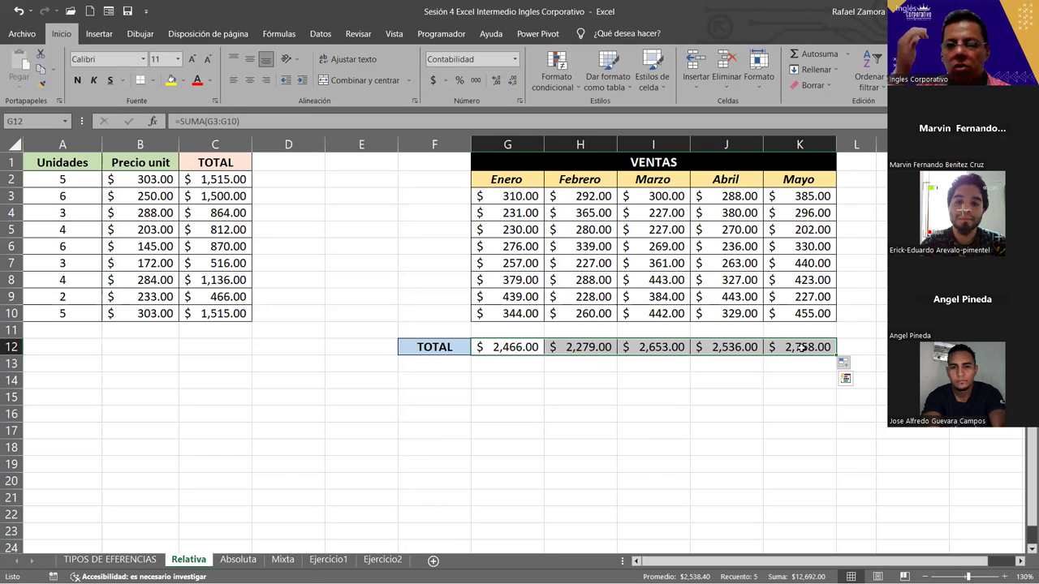
{"action": "left_click", "coordinate": [377, 399]}
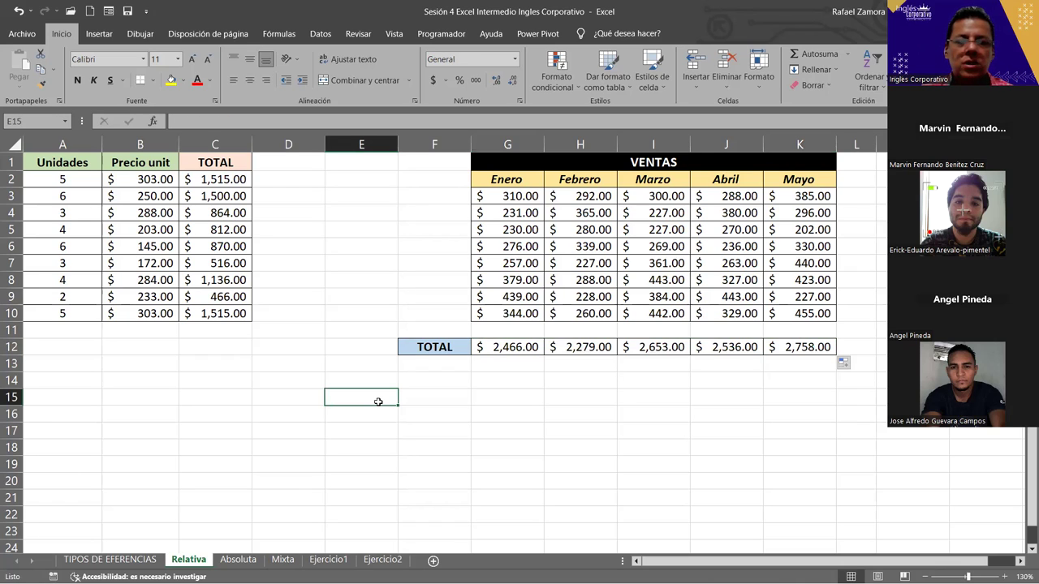
{"action": "key", "text": "Left"}
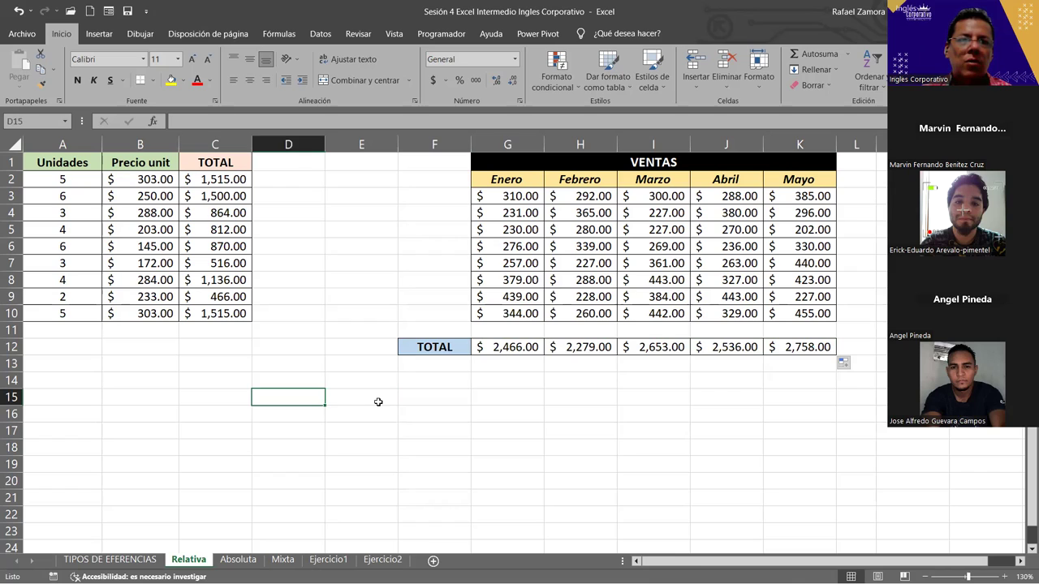
{"action": "key", "text": "Right"}
{"action": "key", "text": "Right"}
{"action": "key", "text": "Right"}
{"action": "key", "text": "Right"}
{"action": "key", "text": "Right"}
{"action": "key", "text": "Right"}
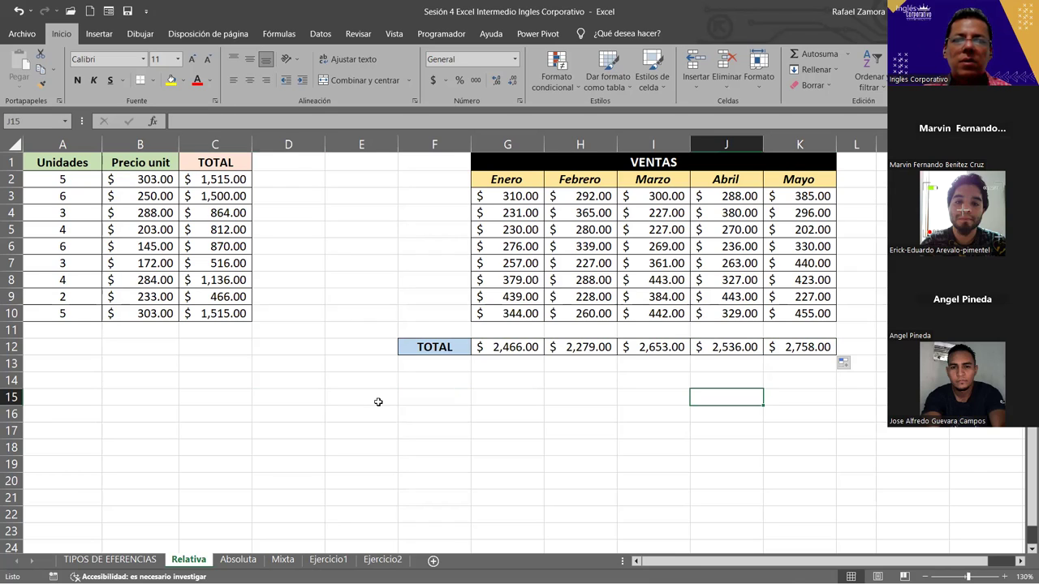
{"action": "key", "text": "Left"}
{"action": "key", "text": "Left"}
{"action": "key", "text": "Left"}
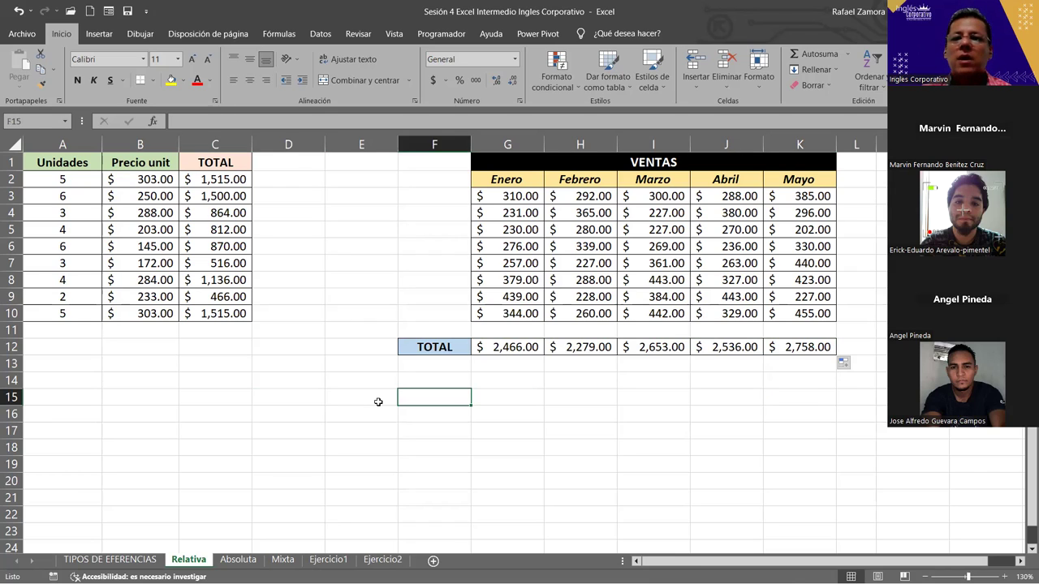
{"action": "key", "text": "Right"}
{"action": "key", "text": "Right"}
{"action": "key", "text": "Right"}
{"action": "key", "text": "Left"}
{"action": "key", "text": "Left"}
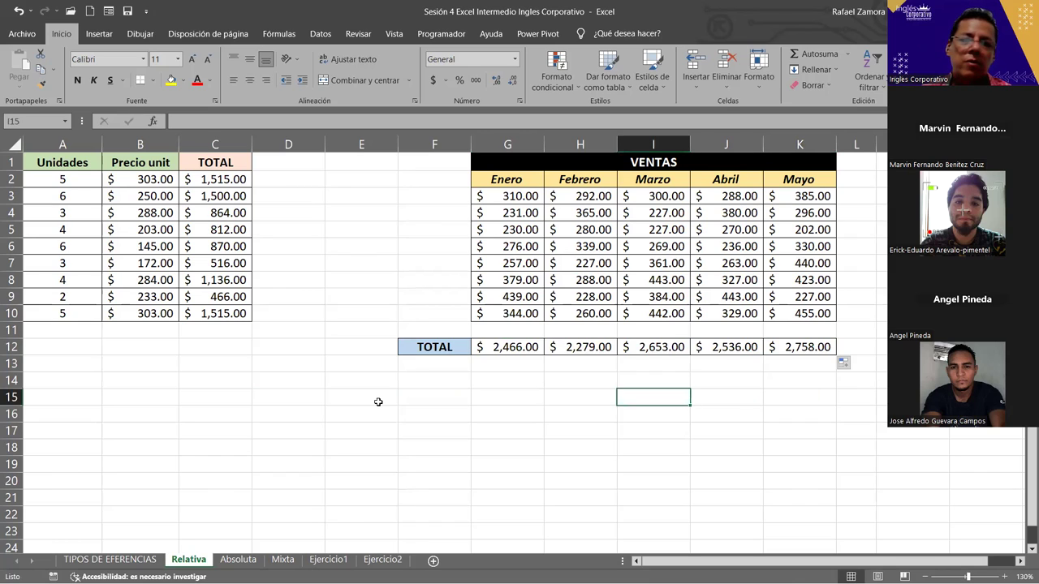
{"action": "key", "text": "Down"}
{"action": "key", "text": "Down"}
{"action": "key", "text": "Down"}
{"action": "key", "text": "Down"}
{"action": "key", "text": "Down"}
{"action": "key", "text": "Down"}
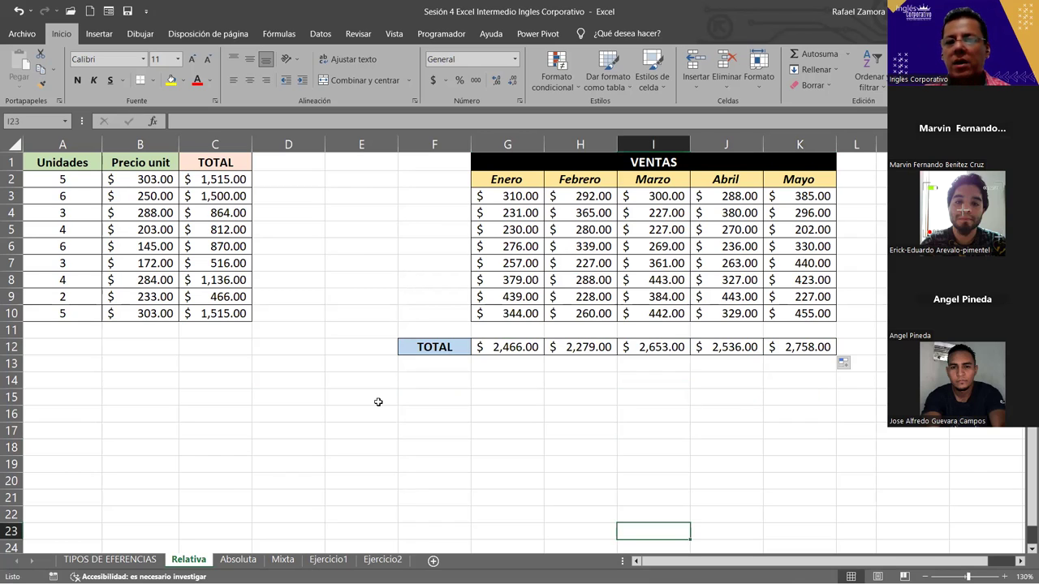
{"action": "key", "text": "Up"}
{"action": "key", "text": "Up"}
{"action": "key", "text": "Up"}
{"action": "key", "text": "Up"}
{"action": "key", "text": "Up"}
{"action": "key", "text": "Up"}
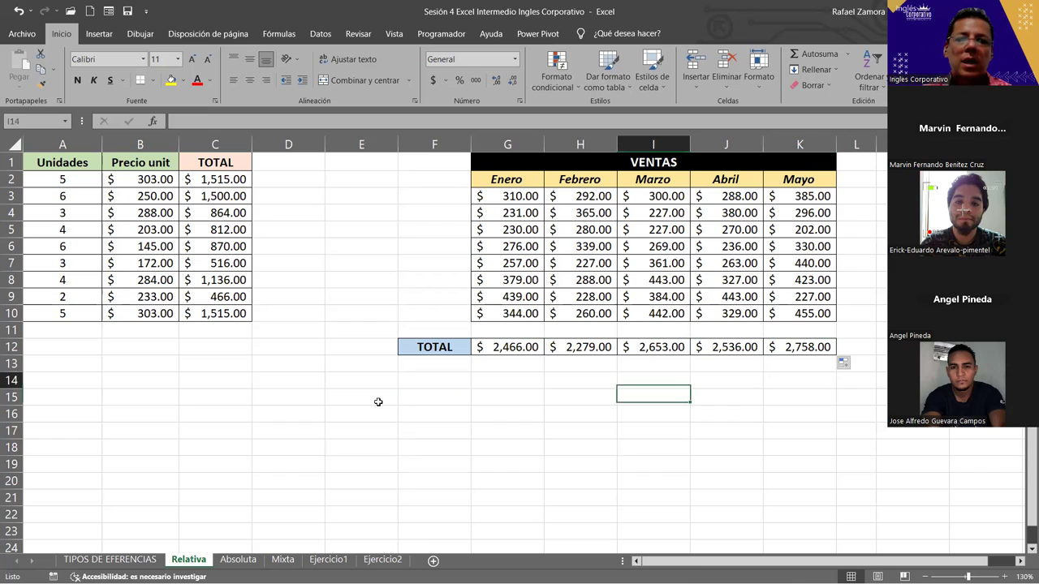
{"action": "key", "text": "Down"}
{"action": "key", "text": "Down"}
{"action": "key", "text": "Down"}
{"action": "key", "text": "Down"}
{"action": "key", "text": "Down"}
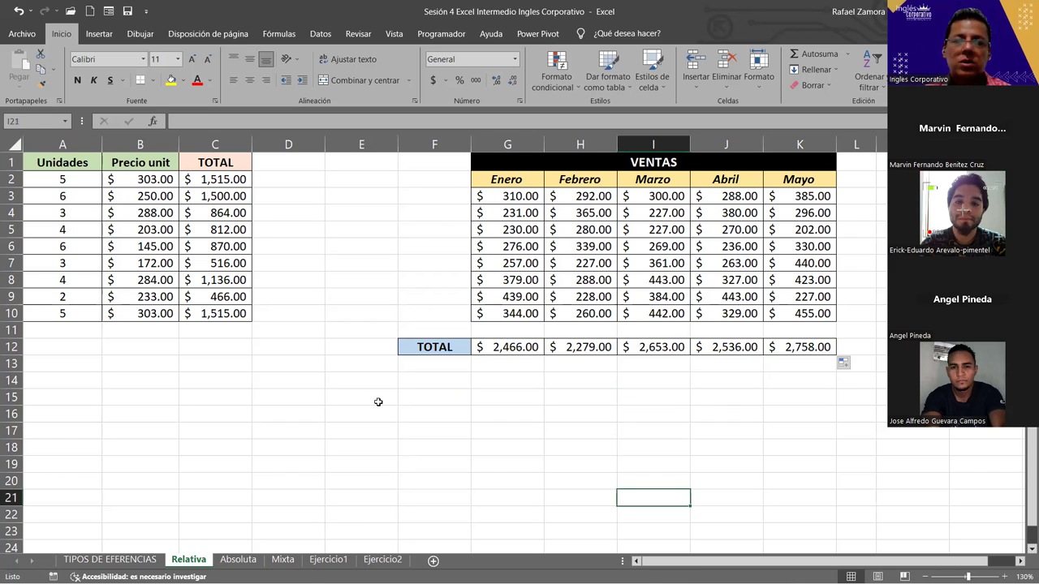
{"action": "key", "text": "Up"}
{"action": "key", "text": "Up"}
{"action": "key", "text": "Up"}
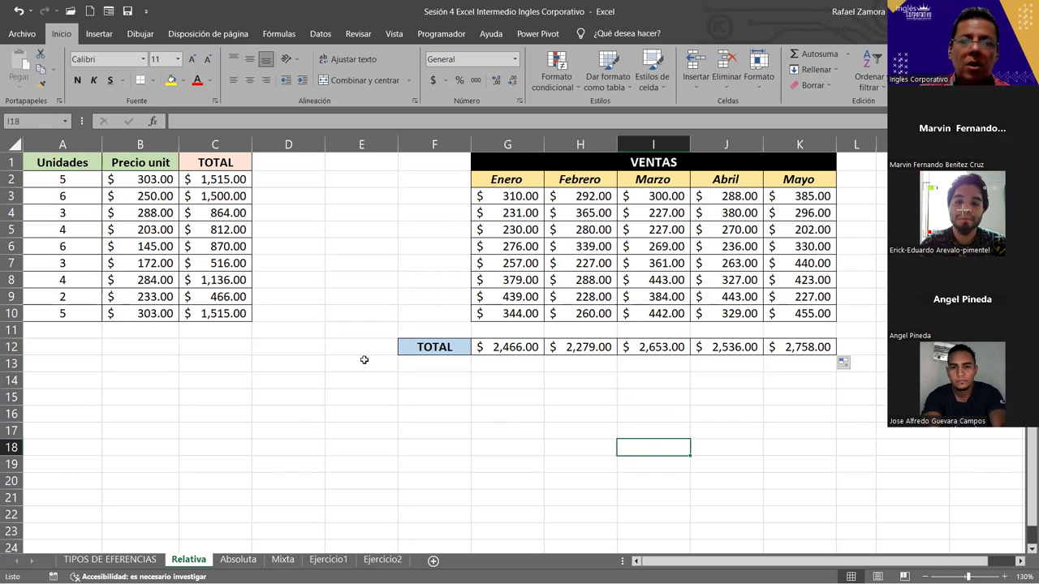
{"action": "left_click_drag", "start_coordinate": [469, 402], "coordinate": [823, 406]}
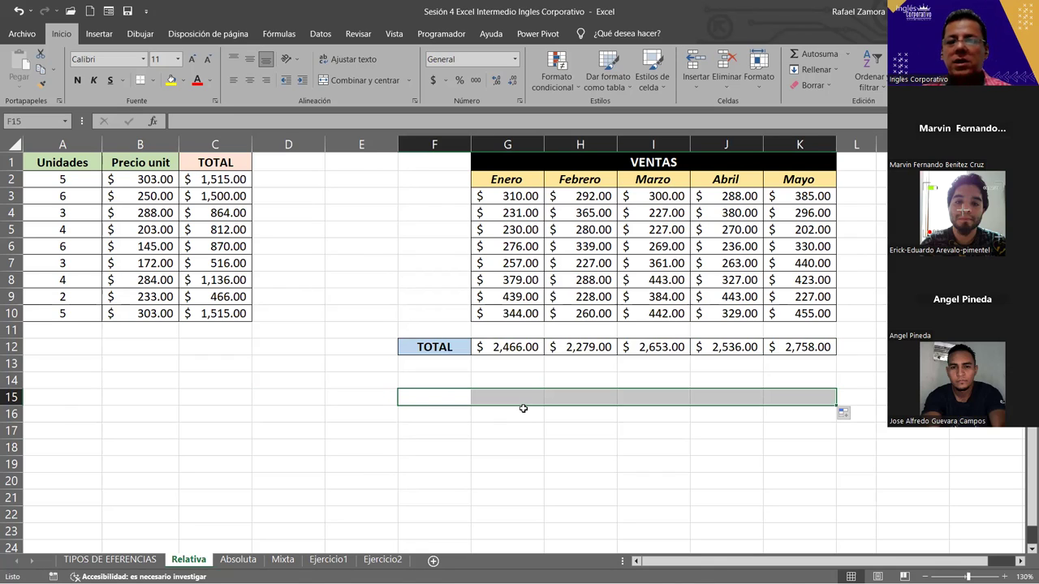
{"action": "left_click", "coordinate": [341, 247]}
{"action": "left_click_drag", "start_coordinate": [397, 255], "coordinate": [380, 337]}
{"action": "left_click", "coordinate": [381, 381]}
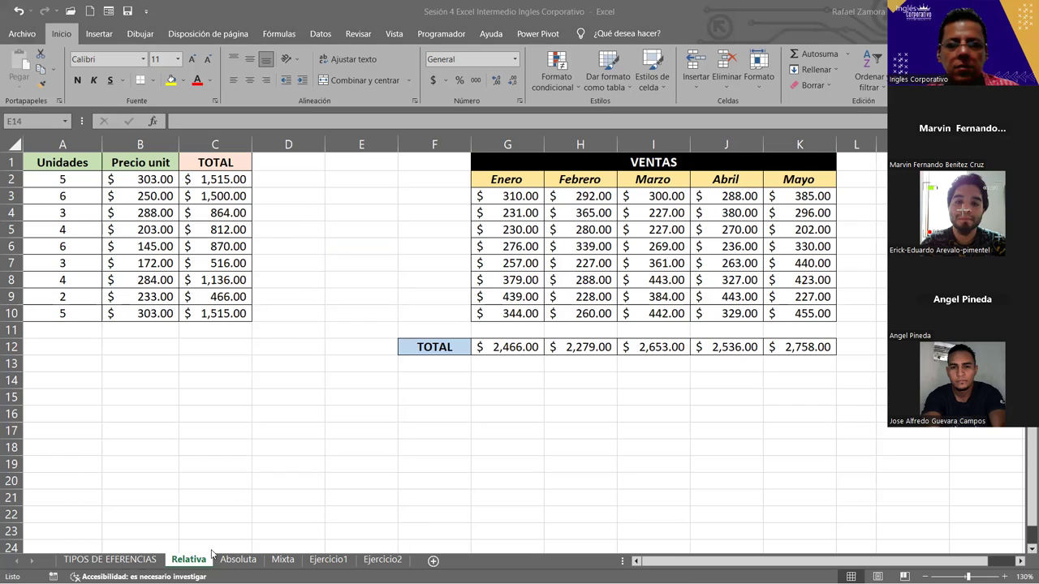
- On the Absoluta sheet, enter =A2*B2 in C2 for a TOTAL of $1,515.00
{"action": "left_click", "coordinate": [250, 563]}
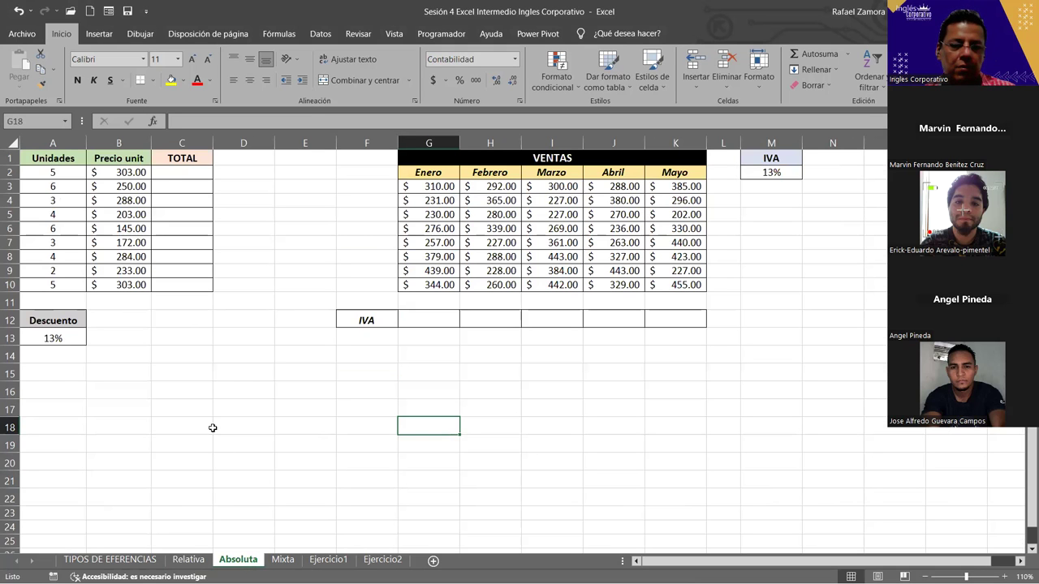
{"action": "scroll", "coordinate": [212, 428], "scroll_direction": "up", "scroll_amount": 1, "text": "ctrl"}
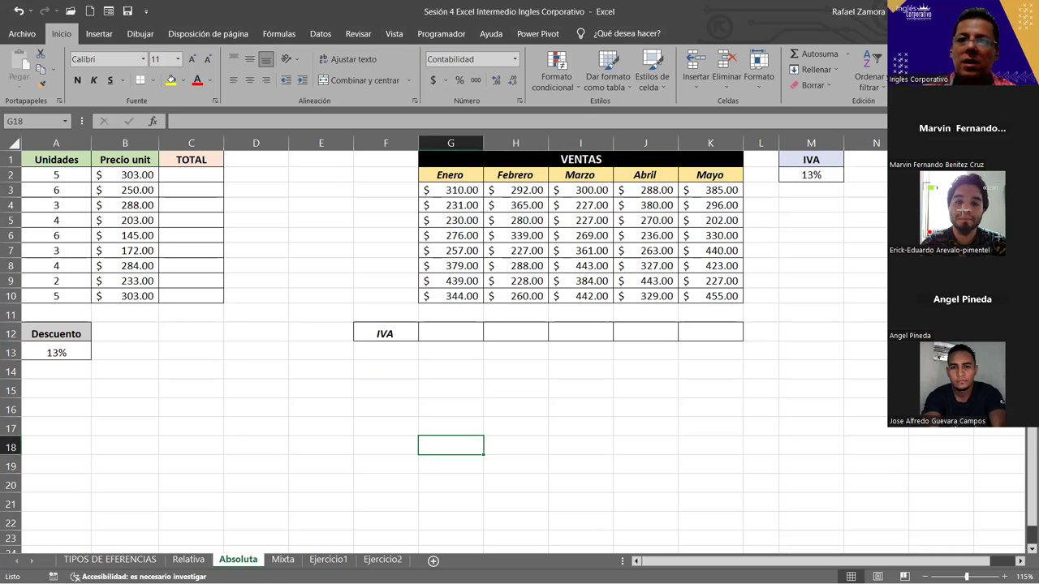
{"action": "scroll", "coordinate": [447, 420], "scroll_direction": "up", "scroll_amount": 3, "text": "ctrl"}
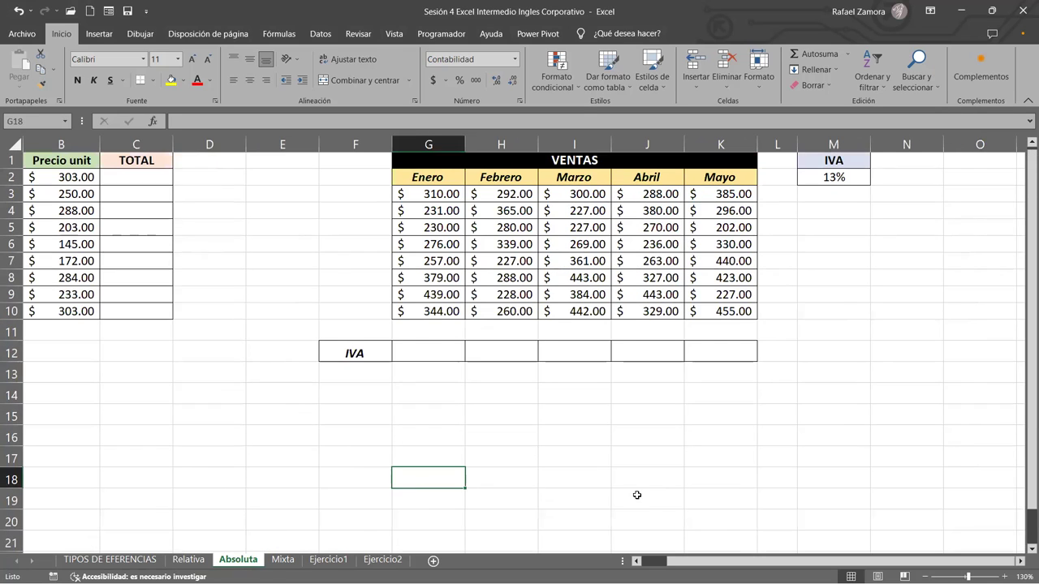
{"action": "scroll", "coordinate": [715, 562], "scroll_direction": "left", "scroll_amount": 1}
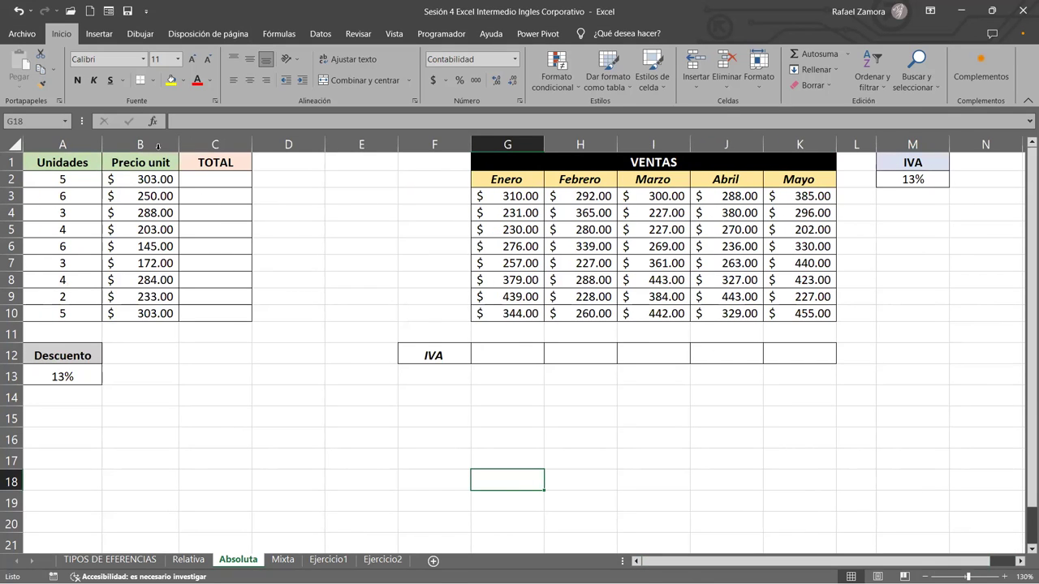
{"action": "left_click", "coordinate": [207, 179]}
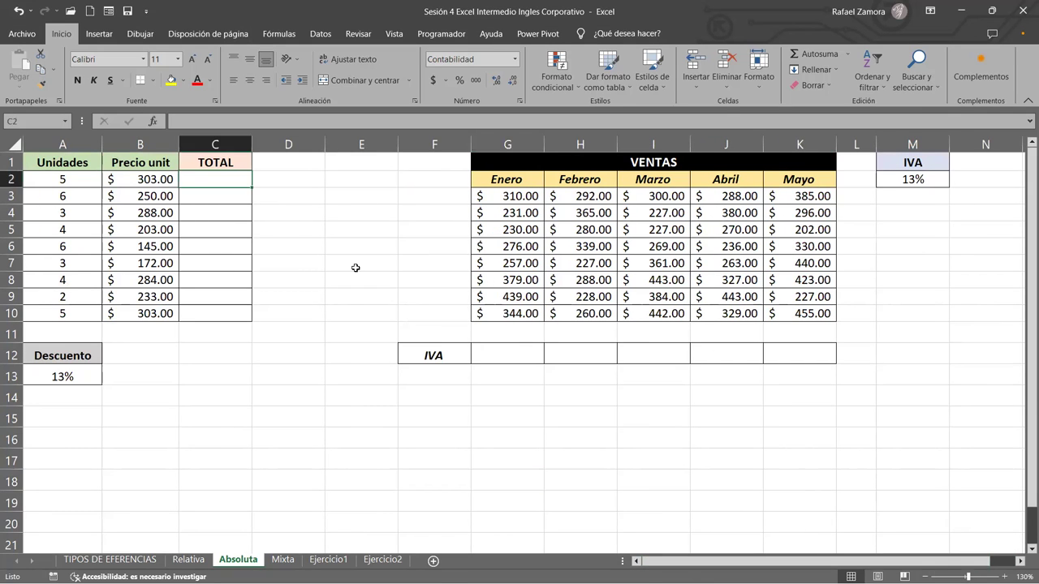
{"action": "type", "text": "="}
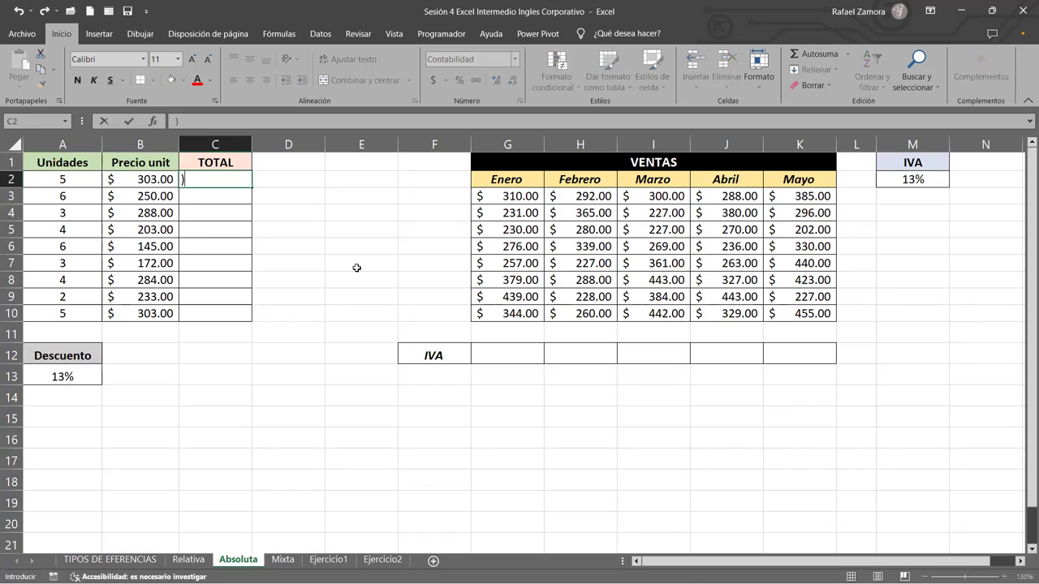
{"action": "left_click", "coordinate": [85, 186]}
{"action": "type", "text": "*"}
{"action": "left_click", "coordinate": [157, 181]}
{"action": "key", "text": "Return"}
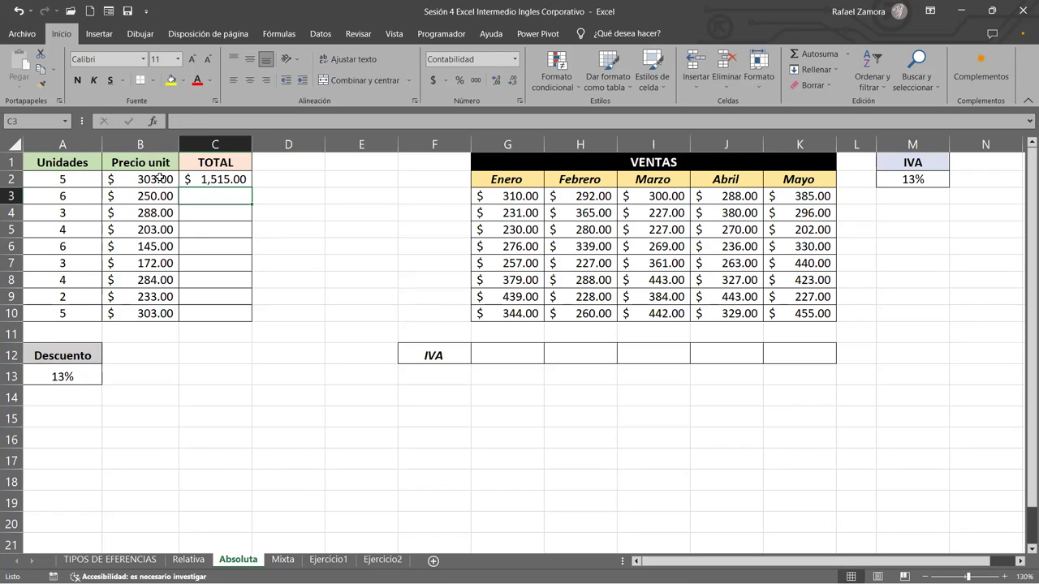
- Change the Descuento value in A13 from 13% to 7%
{"action": "left_click", "coordinate": [88, 370]}
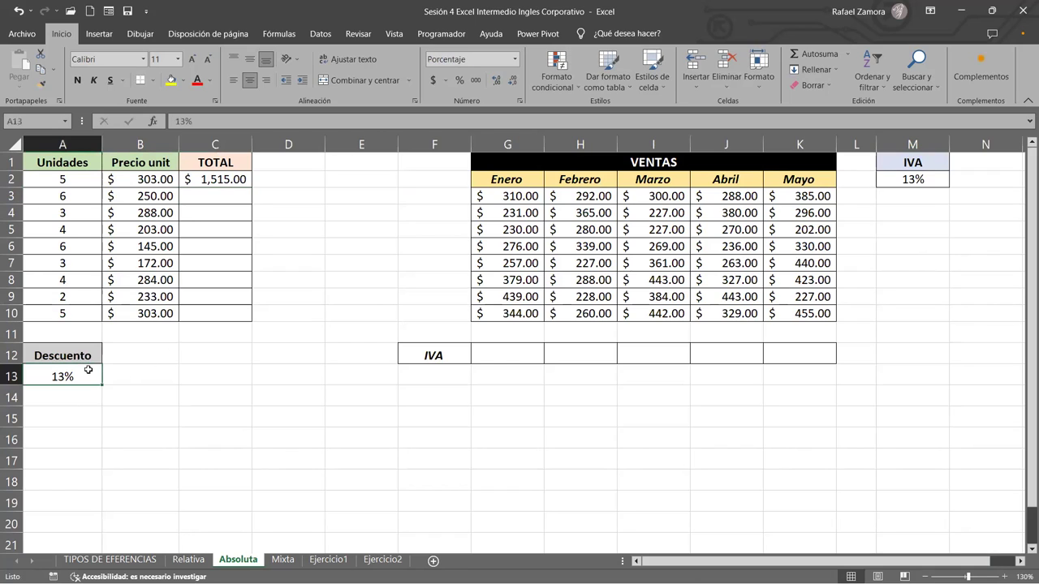
{"action": "type", "text": "7"}
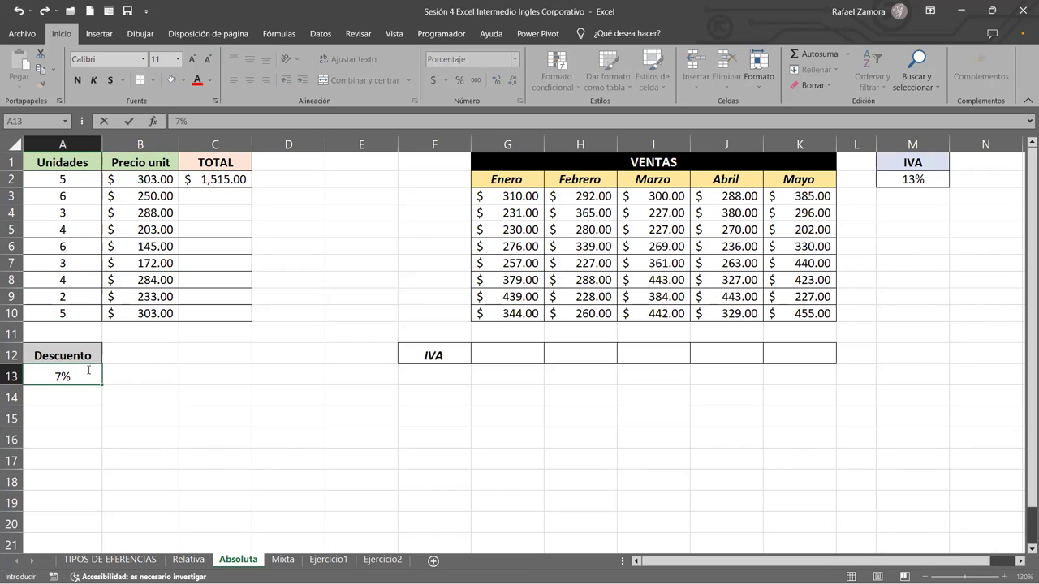
{"action": "key", "text": "Return"}
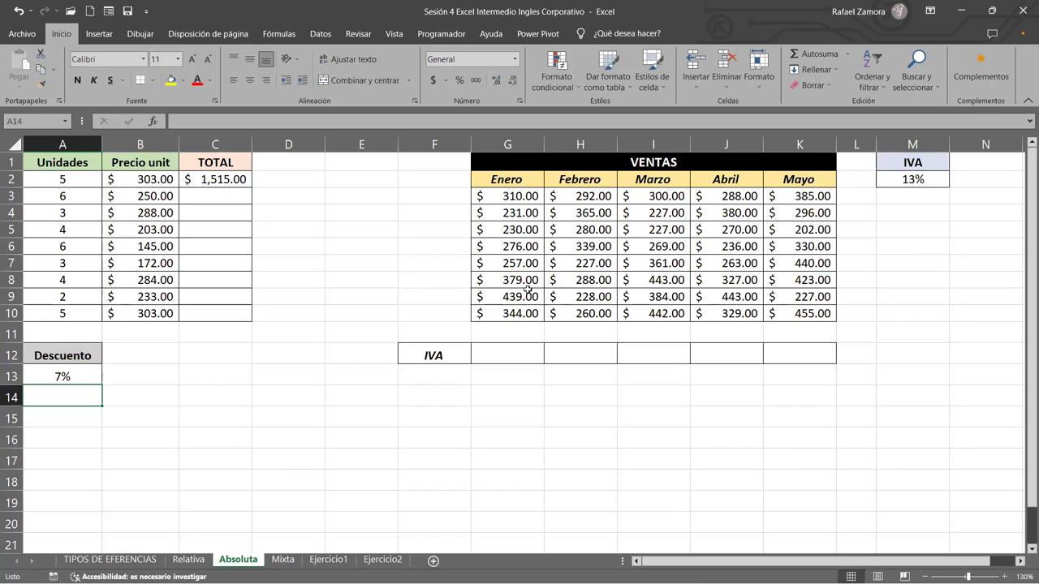
{"action": "left_click", "coordinate": [74, 377]}
- Change C2 to =A2*B2-A13, showing $1,514.93, then undo and redo to compare
{"action": "left_click", "coordinate": [202, 178]}
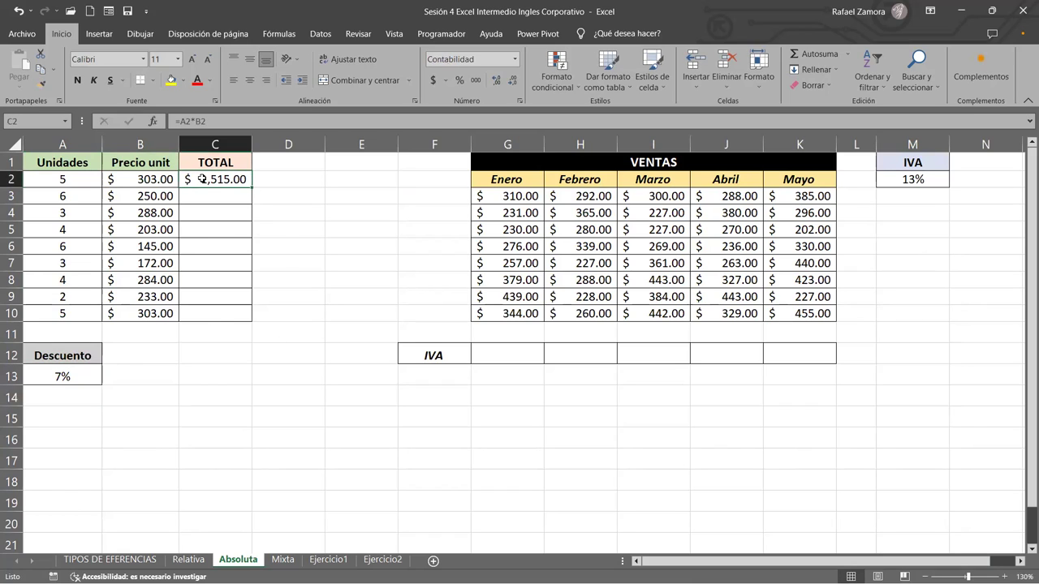
{"action": "double_click", "coordinate": [241, 180]}
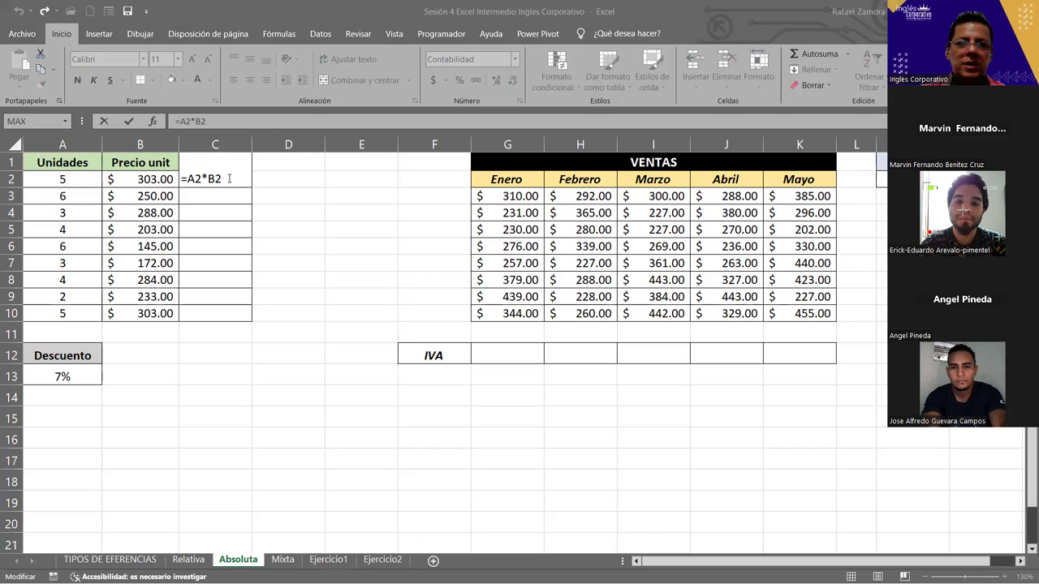
{"action": "left_click", "coordinate": [229, 178]}
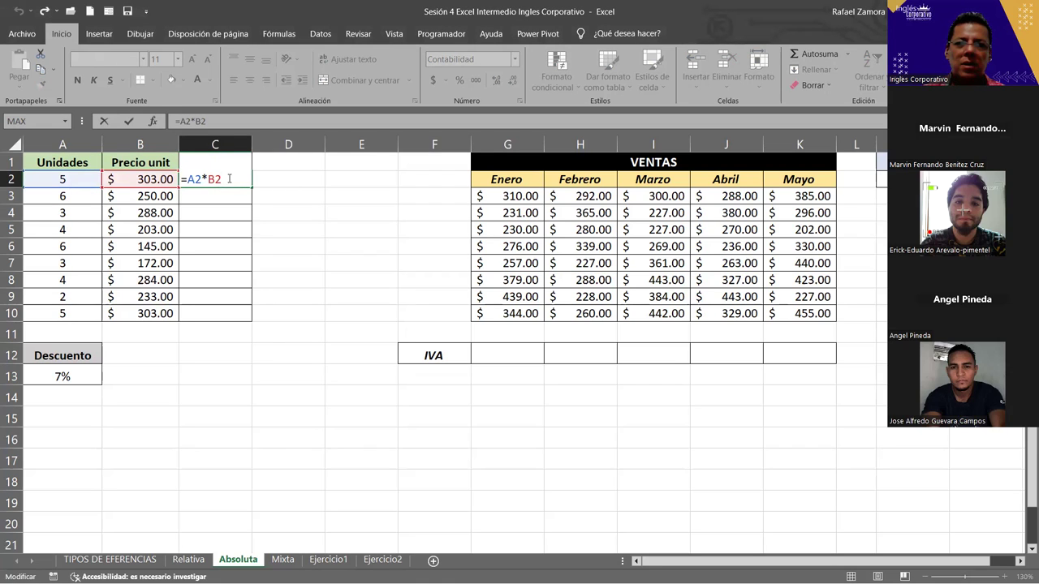
{"action": "type", "text": "-"}
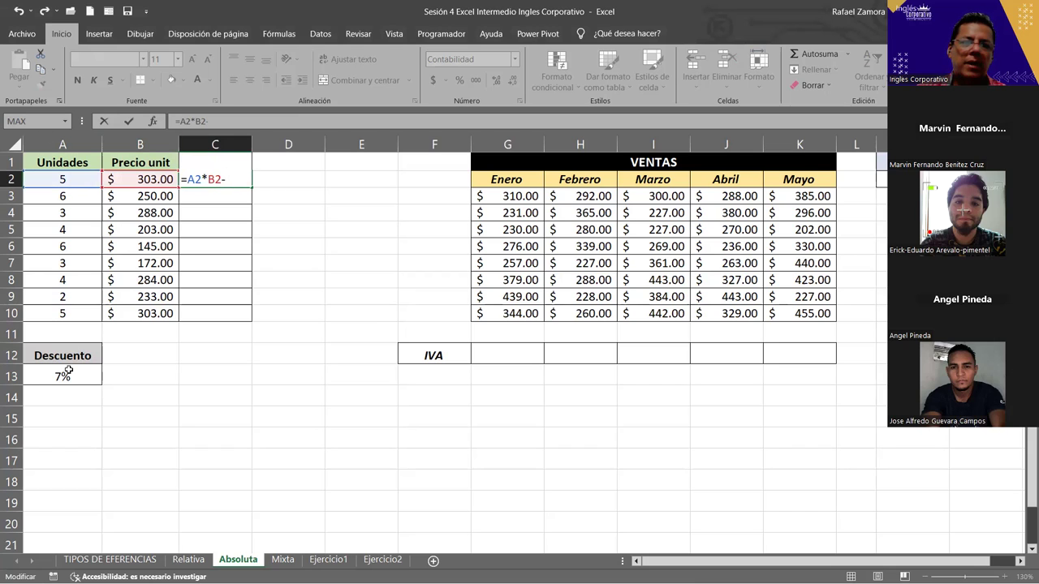
{"action": "left_click", "coordinate": [69, 372]}
{"action": "key", "text": "Return"}
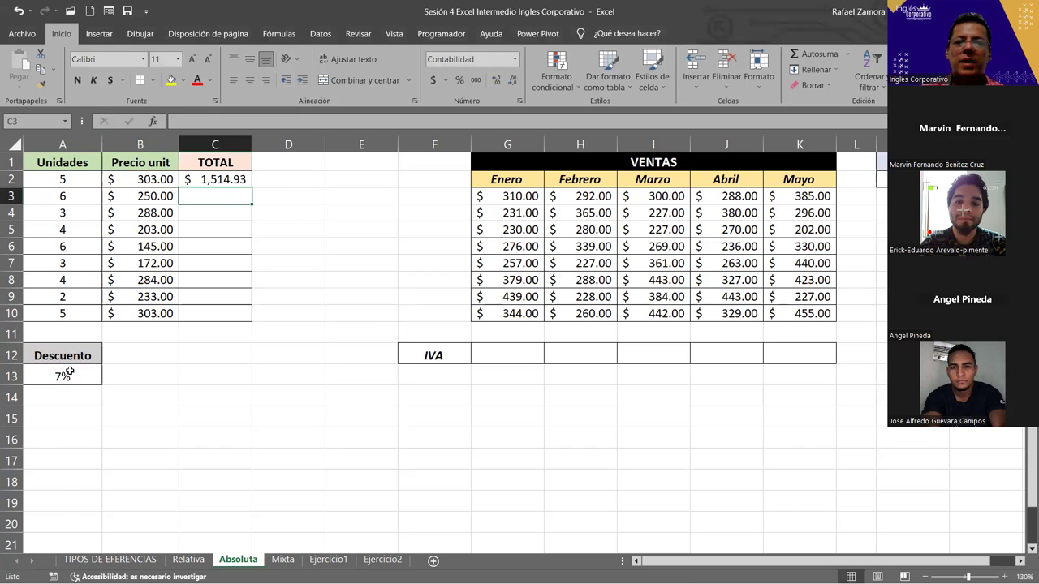
{"action": "key", "text": "ctrl+z"}
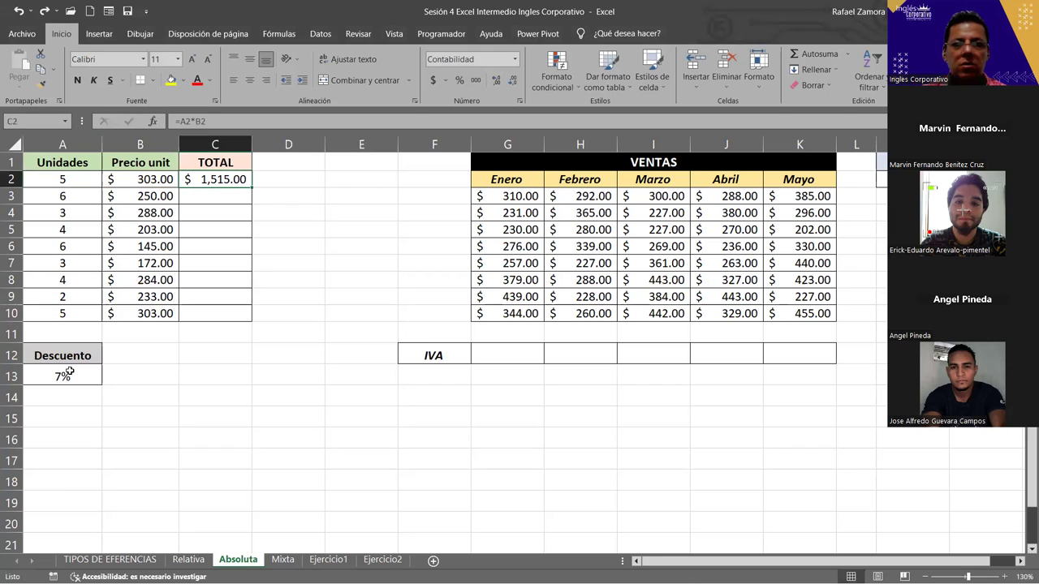
{"action": "key", "text": "ctrl+y"}
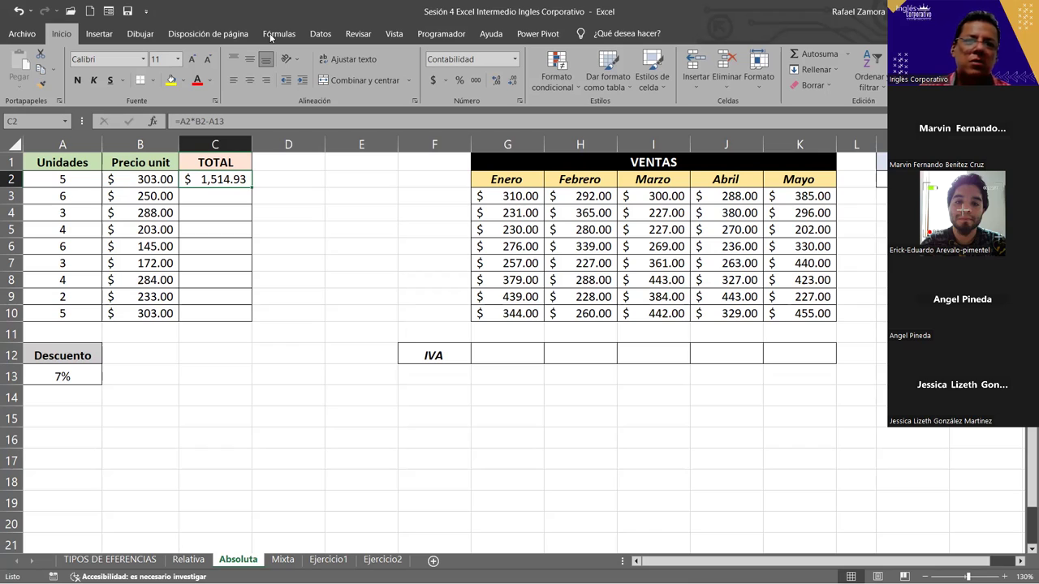
- Rewrite C2 as =A2*B2*A13, multiplying by the discount cell instead of subtracting it
{"action": "double_click", "coordinate": [239, 177]}
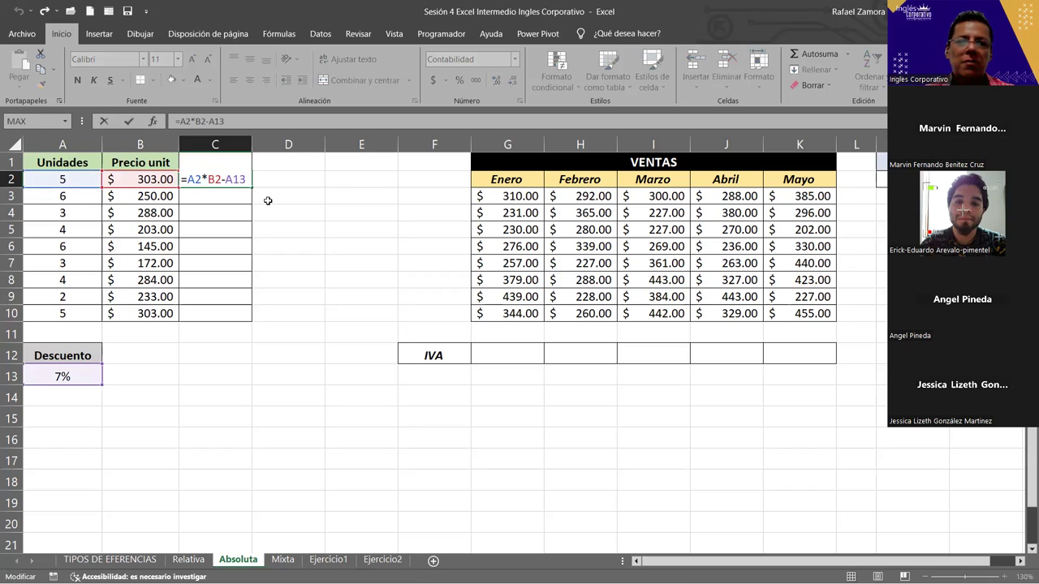
{"action": "left_click_drag", "start_coordinate": [245, 180], "coordinate": [221, 180]}
{"action": "type", "text": "*"}
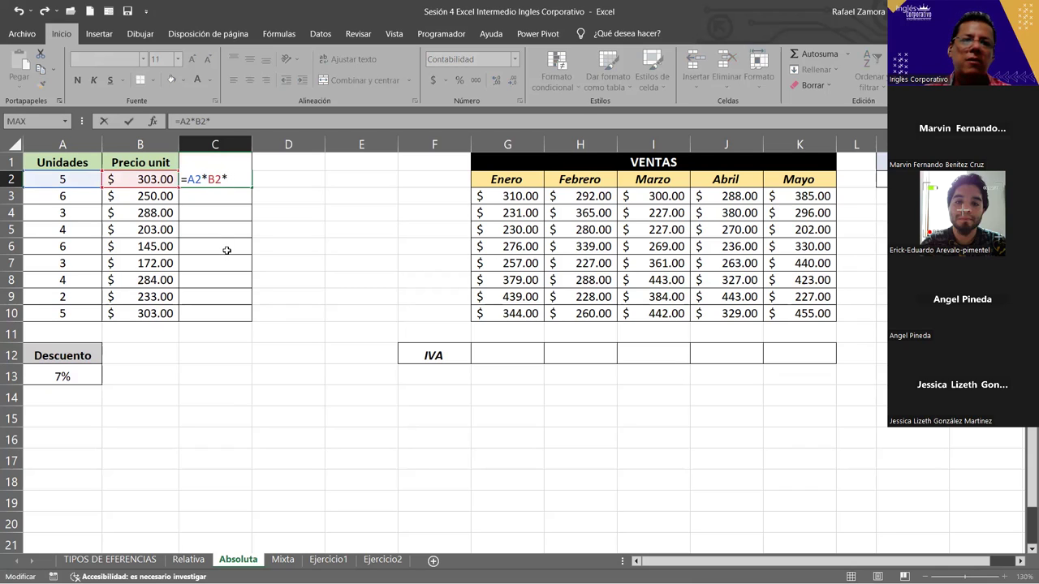
{"action": "left_click", "coordinate": [83, 374]}
{"action": "left_click", "coordinate": [83, 375]}
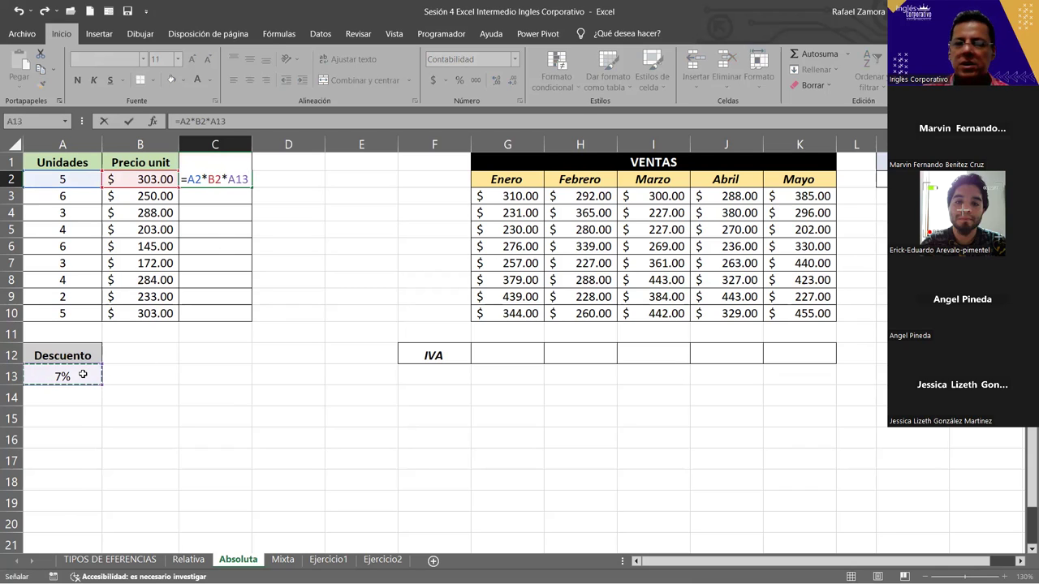
{"action": "key", "text": "Return"}
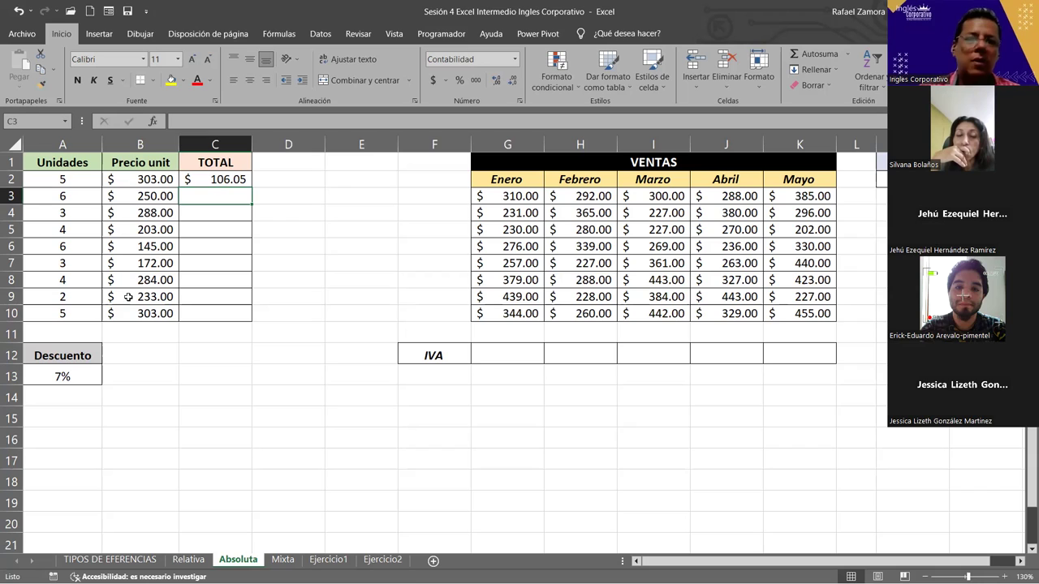
- Commit C2's =A2*B2*A13 formula ($106.05) and reopen it in the formula bar
{"action": "double_click", "coordinate": [236, 175]}
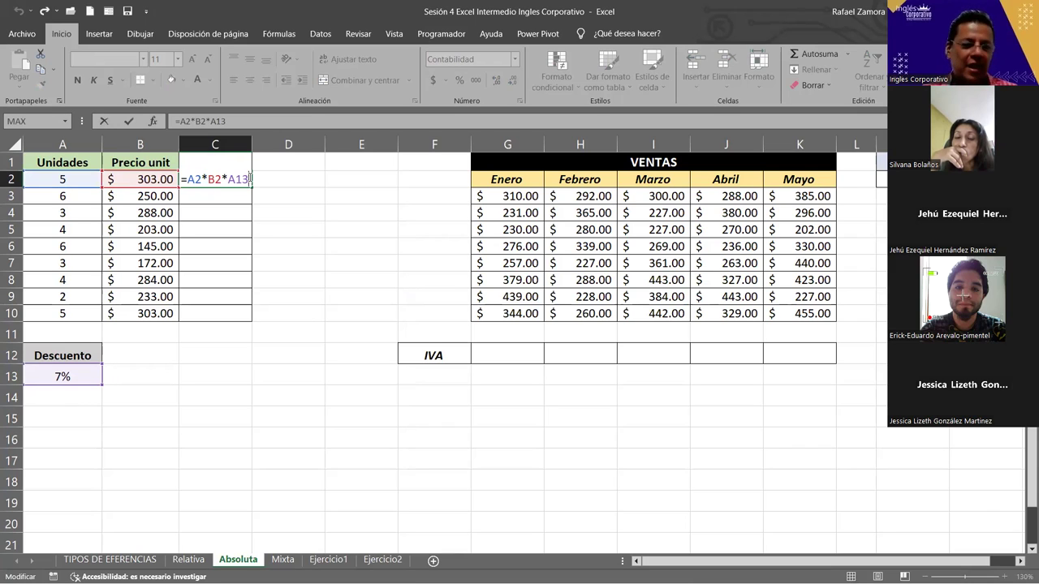
{"action": "key", "text": "ctrl+Return"}
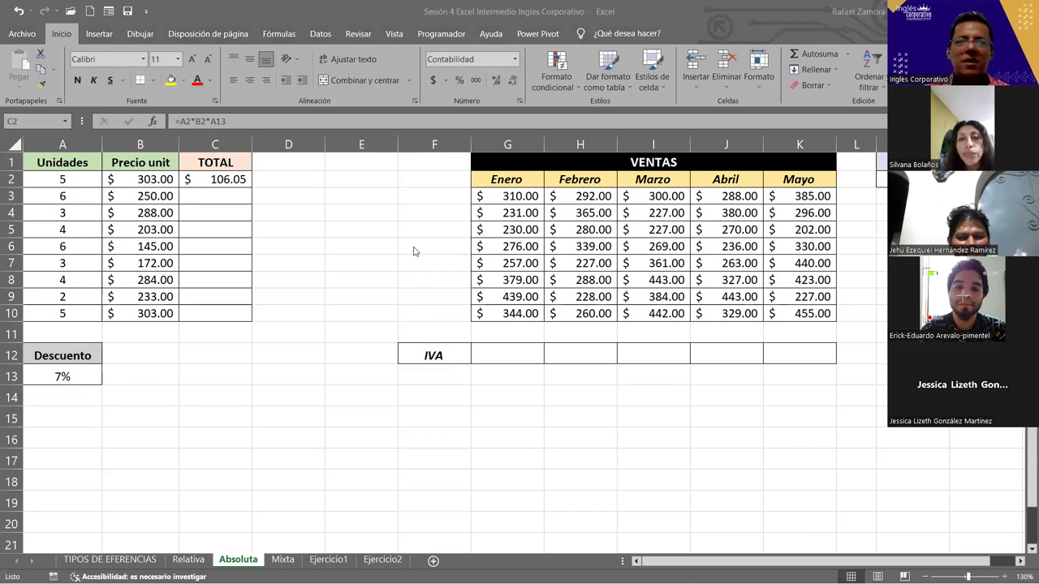
{"action": "key", "text": "alt+Tab"}
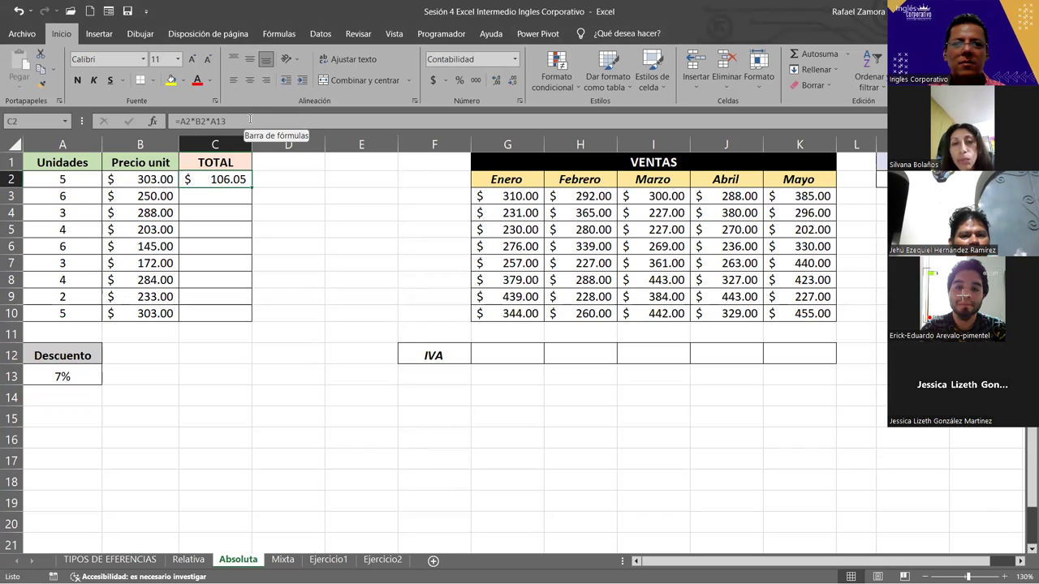
{"action": "left_click", "coordinate": [250, 120]}
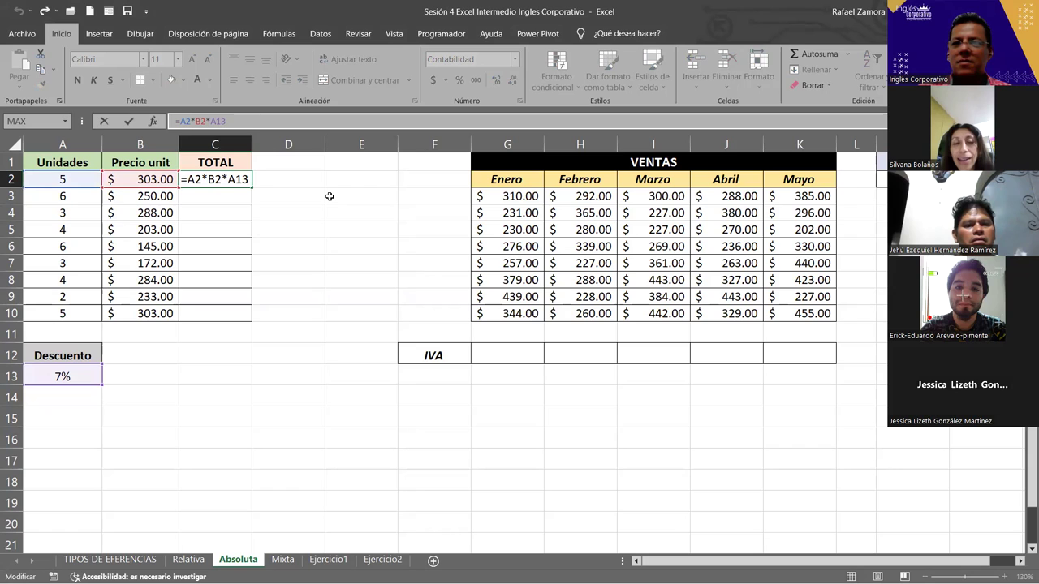
- Add parentheses around C2's formula, then delete them again
{"action": "type", "text": ")"}
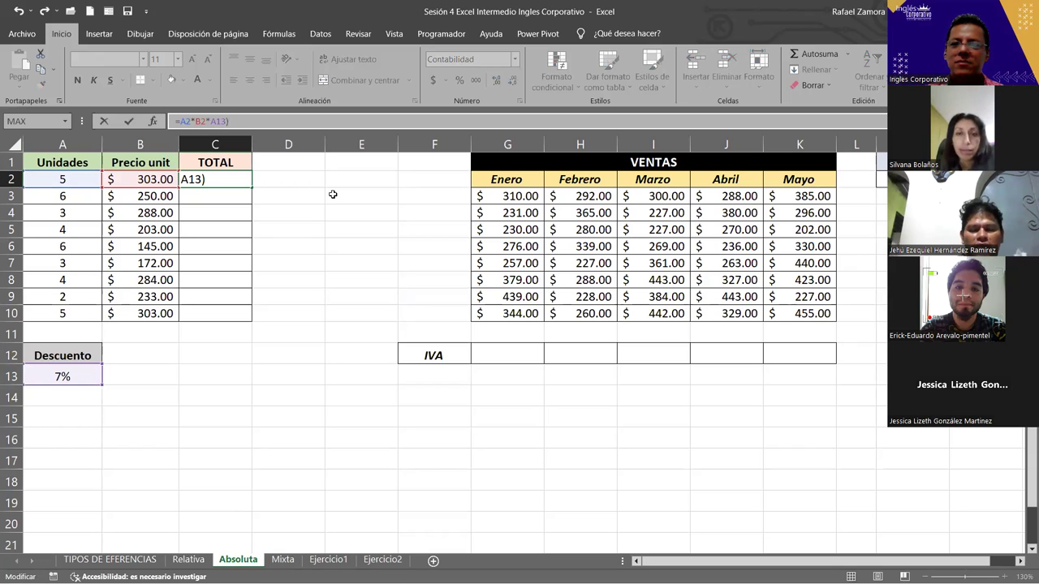
{"action": "key", "text": "Home"}
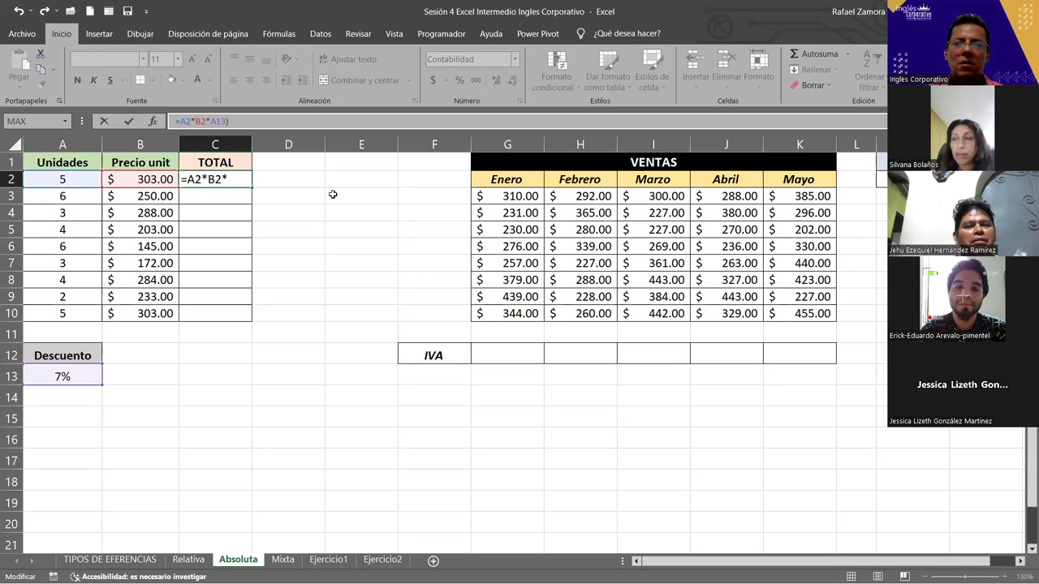
{"action": "type", "text": "("}
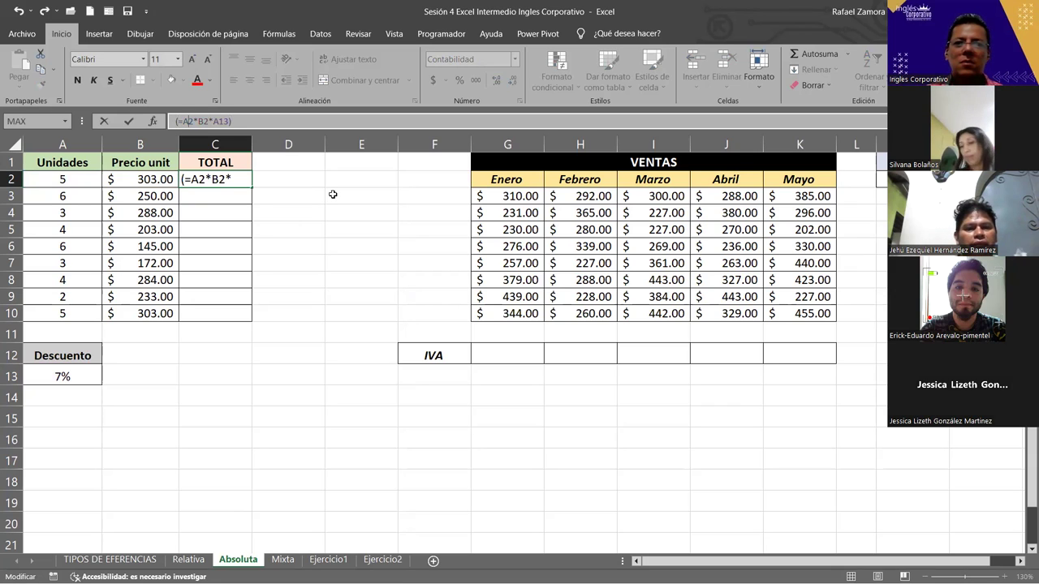
{"action": "key", "text": "End"}
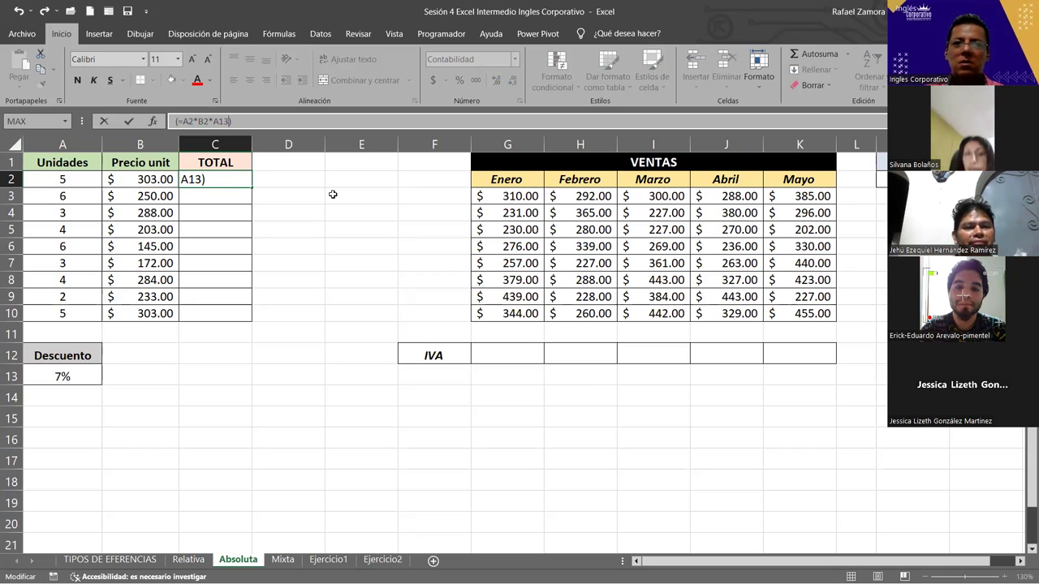
{"action": "key", "text": "Home"}
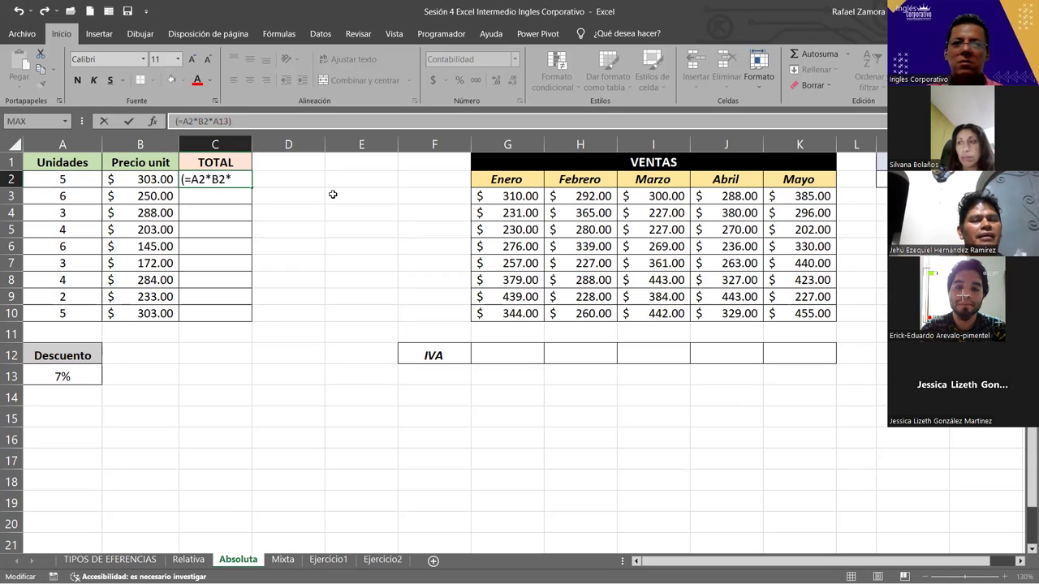
{"action": "key", "text": "Delete"}
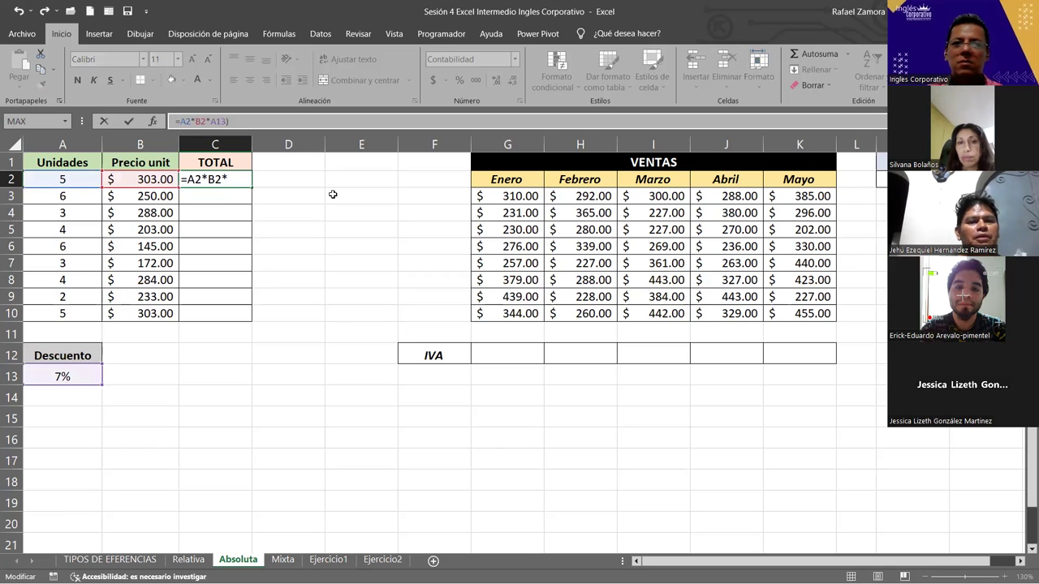
{"action": "key", "text": "End"}
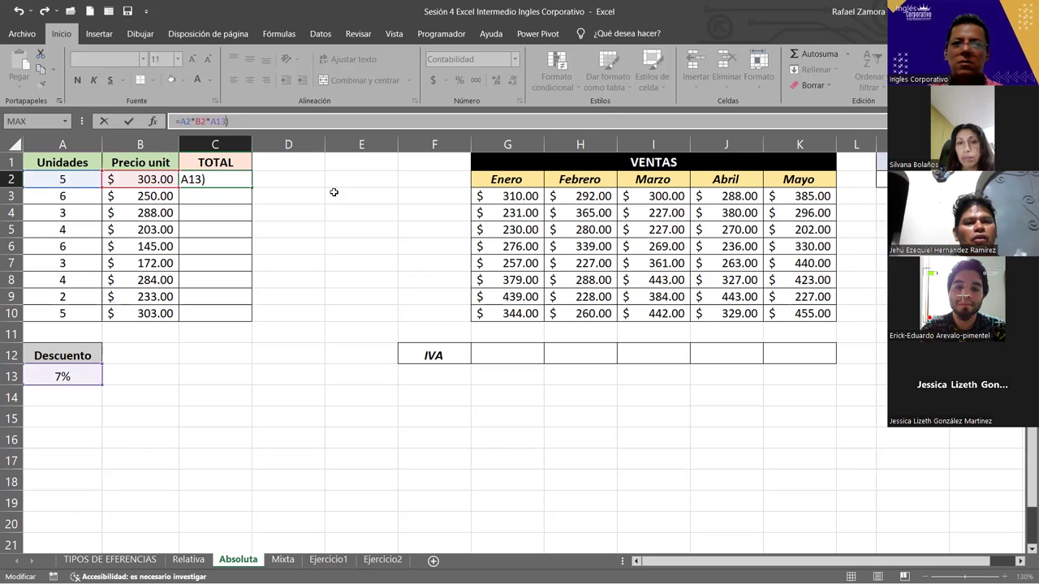
{"action": "key", "text": "BackSpace"}
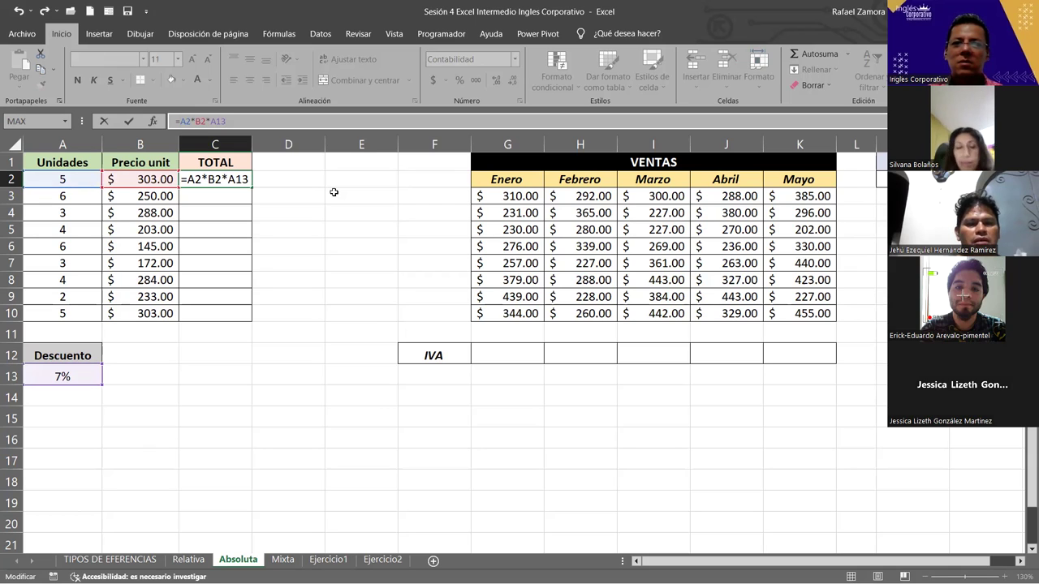
- Clear the stray equals signs and submit C2 with a trailing ), triggering Excel's correction prompt
{"action": "type", "text": "="}
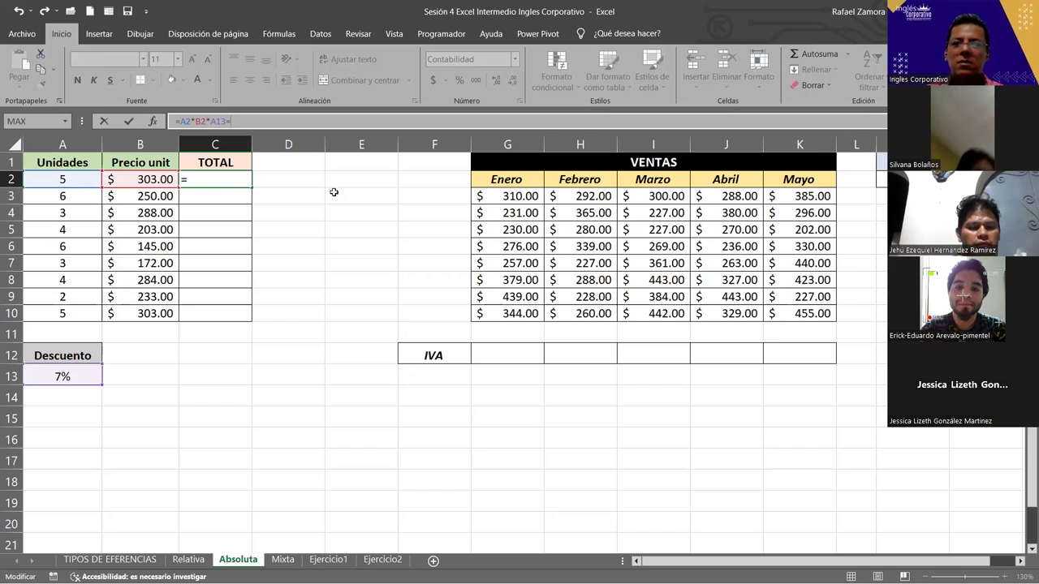
{"action": "type", "text": "="}
{"action": "key", "text": "BackSpace"}
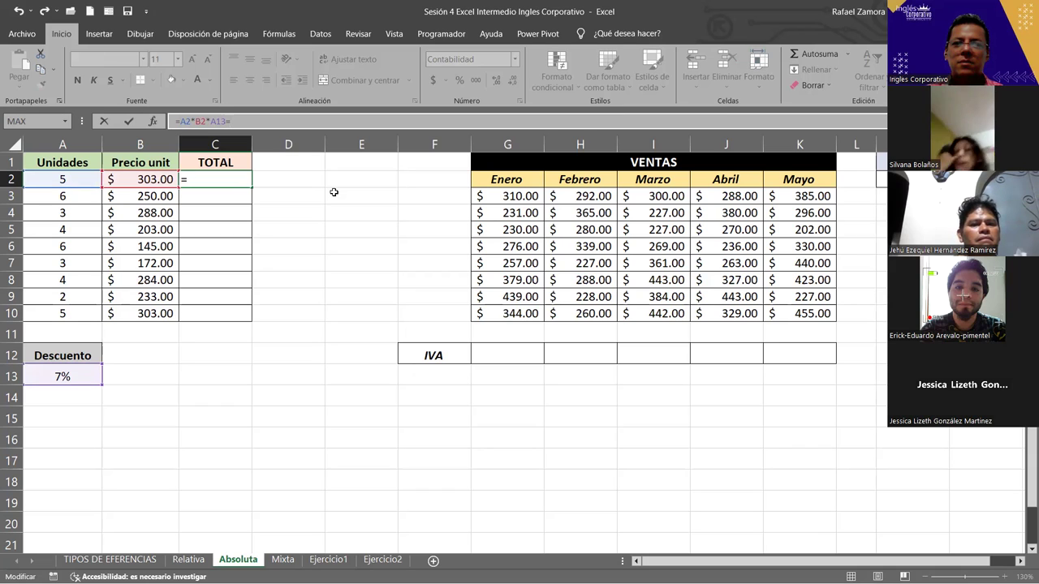
{"action": "key", "text": "BackSpace"}
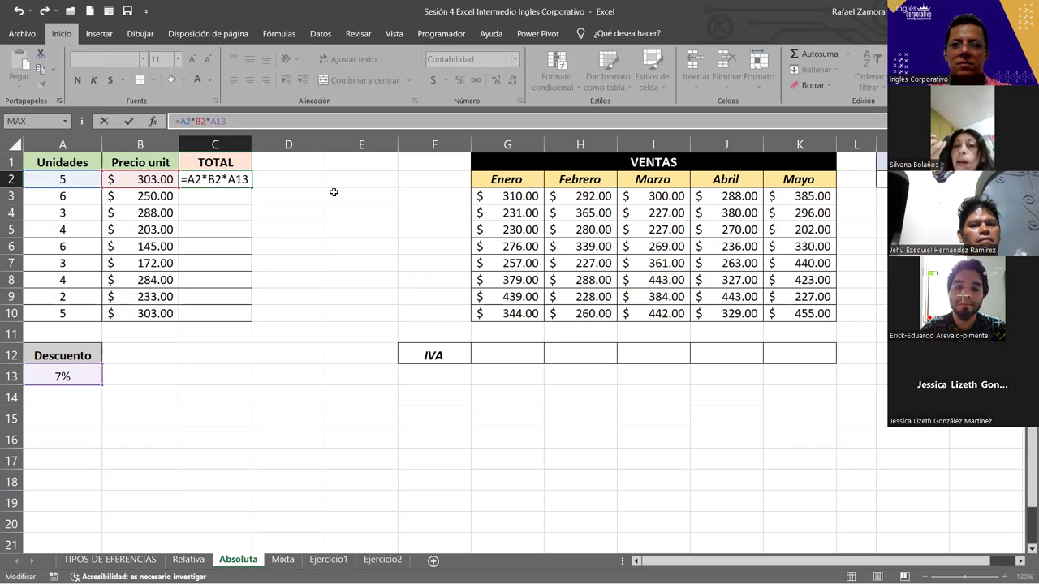
{"action": "type", "text": ")"}
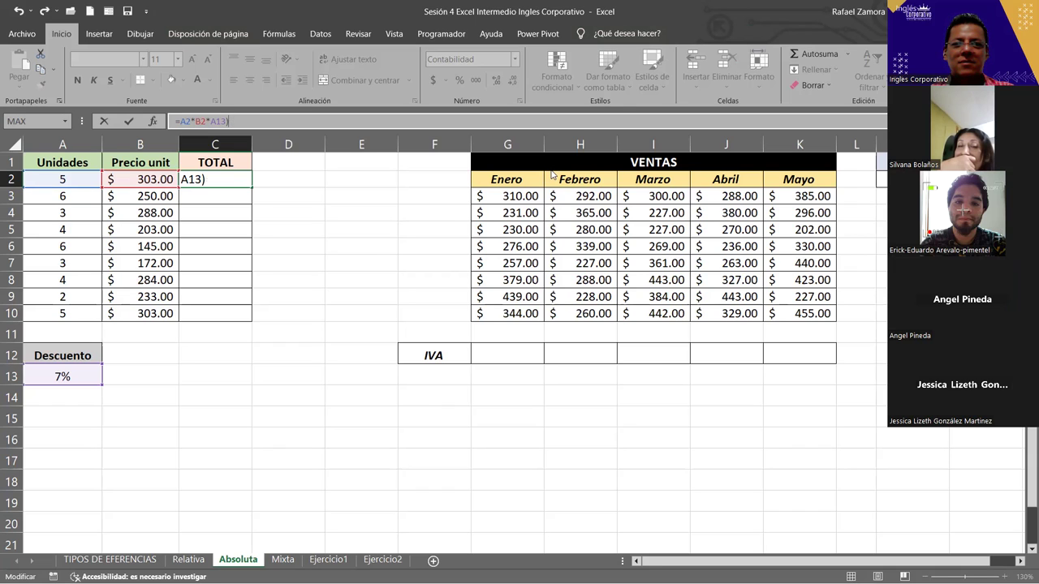
{"action": "key", "text": "Return"}
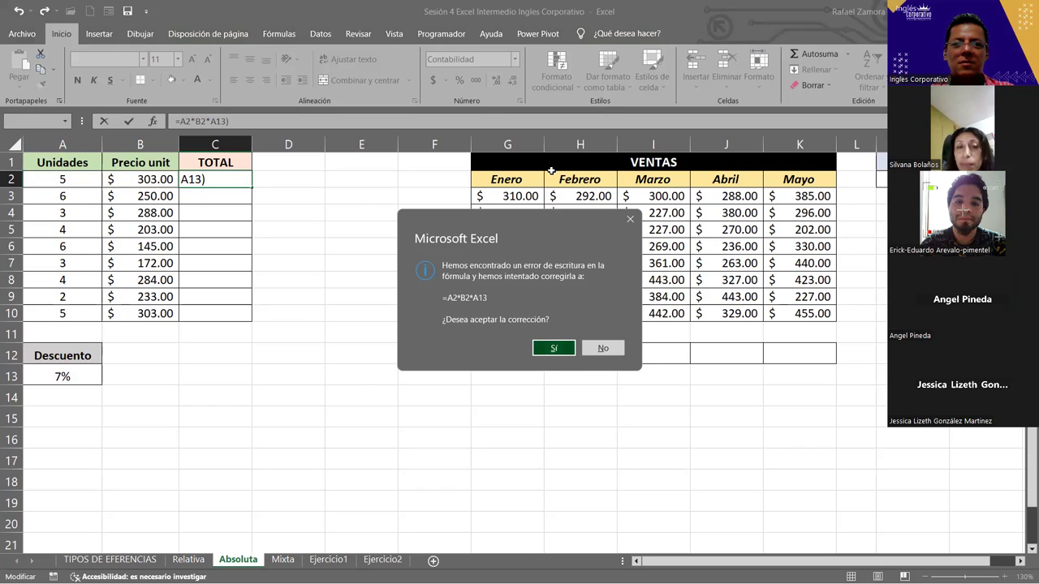
- Accept the correction, then change C2 to =A2*B2*A13-(B2) and commit it
{"action": "key", "text": "Return"}
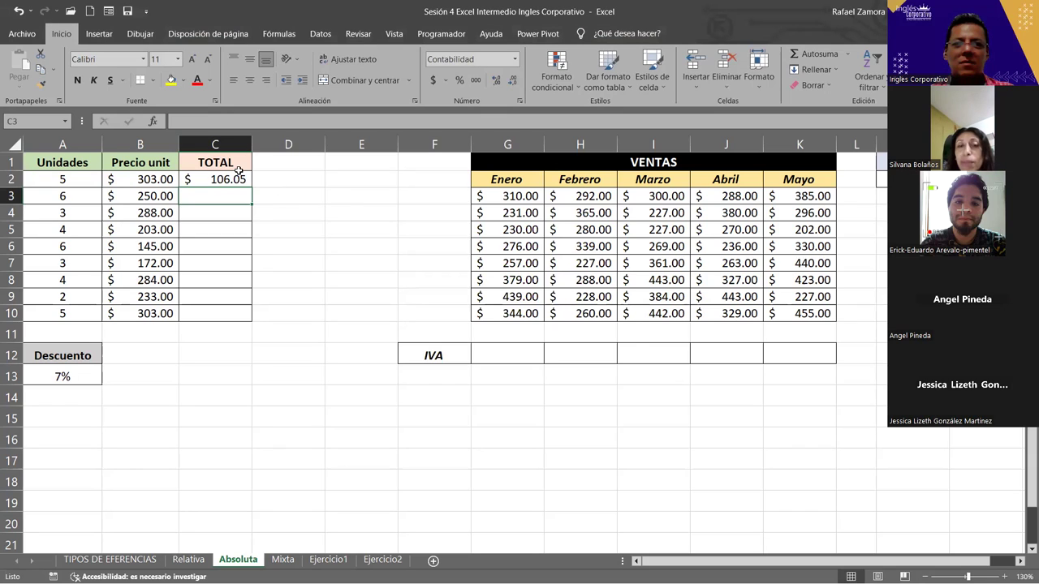
{"action": "left_click", "coordinate": [239, 178]}
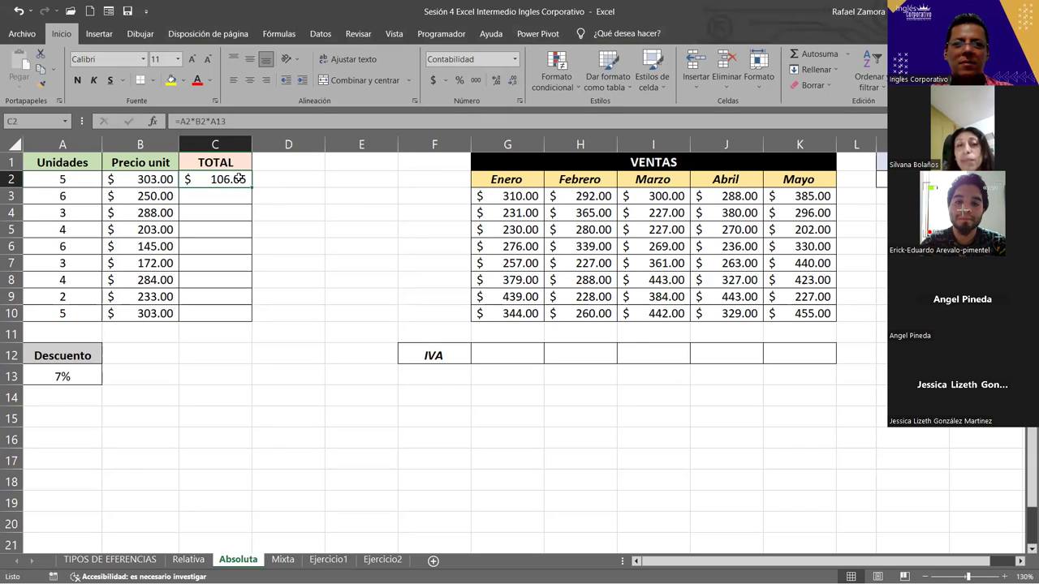
{"action": "left_click", "coordinate": [255, 121]}
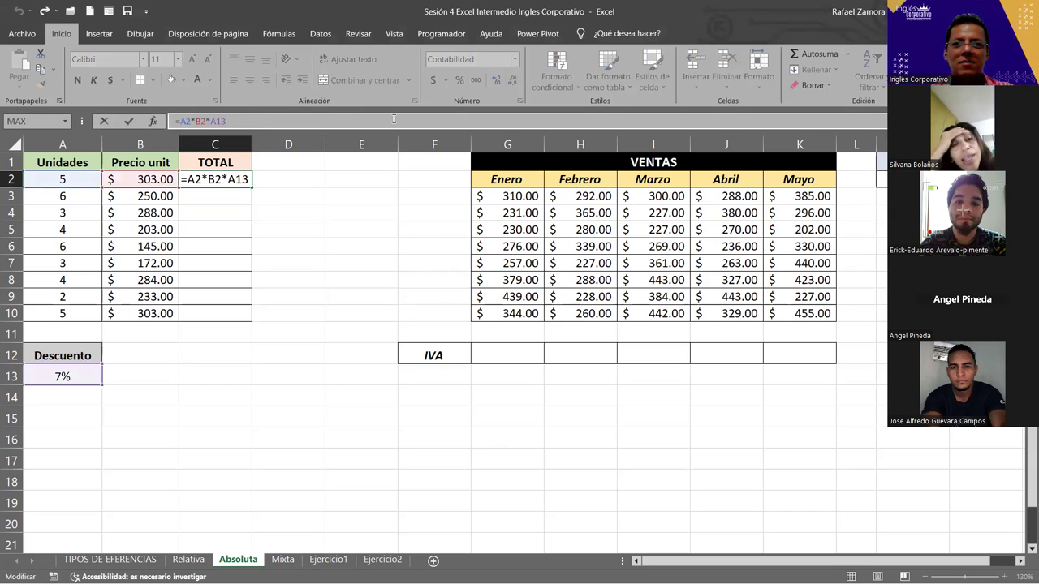
{"action": "type", "text": "-"}
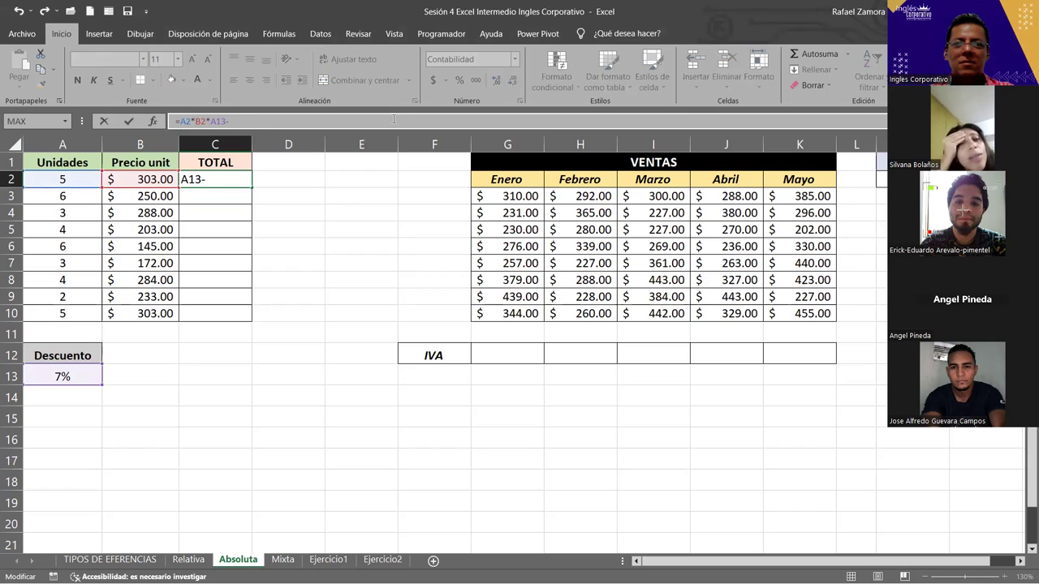
{"action": "type", "text": "("}
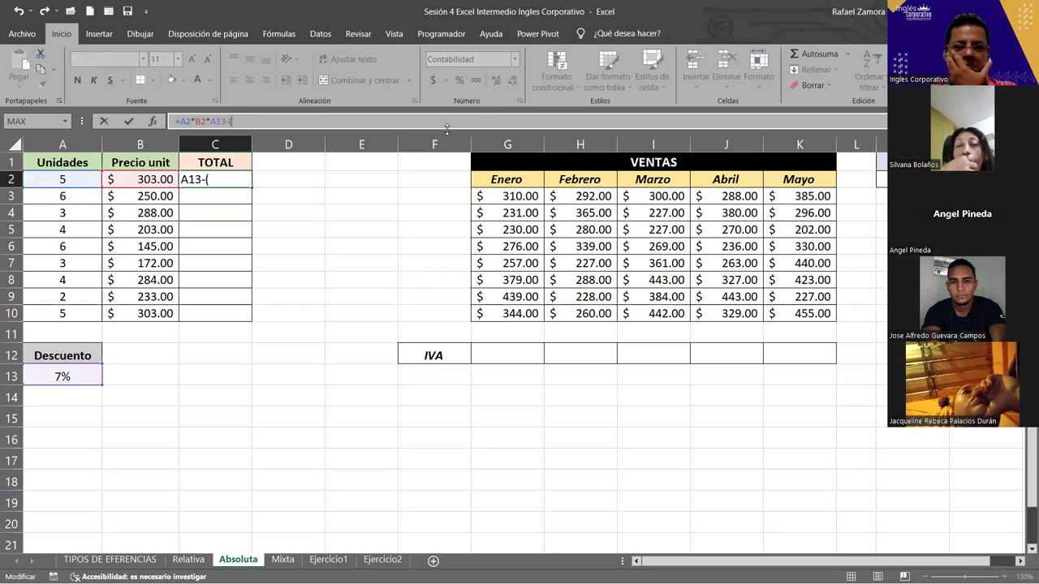
{"action": "left_click", "coordinate": [151, 184]}
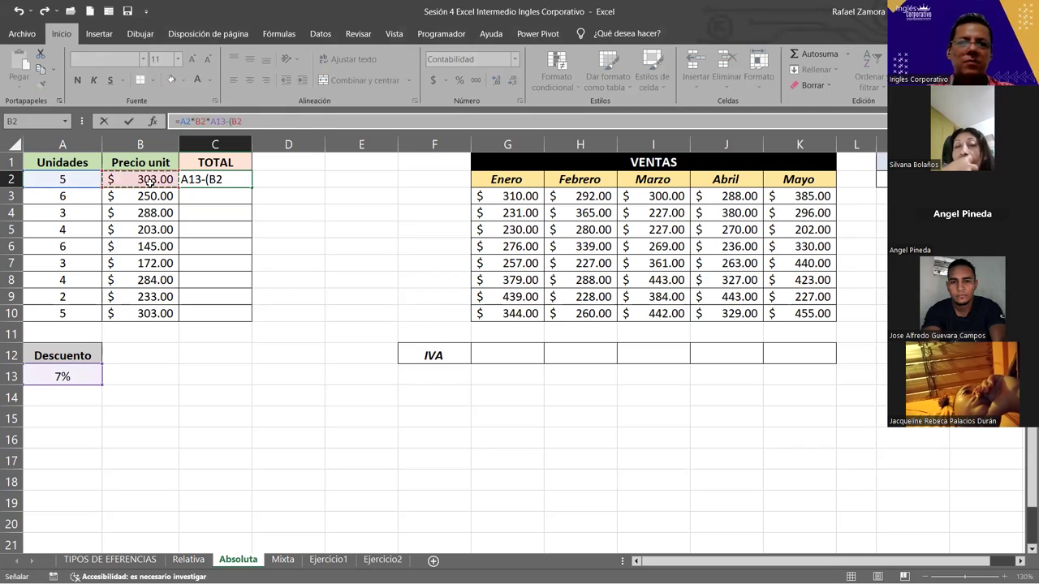
{"action": "type", "text": ")"}
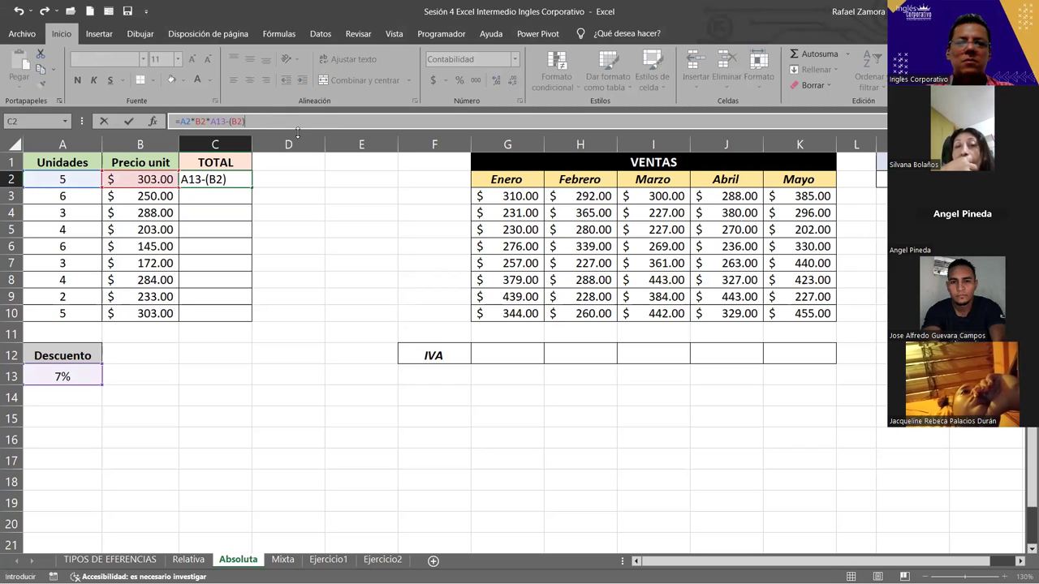
{"action": "key", "text": "Return"}
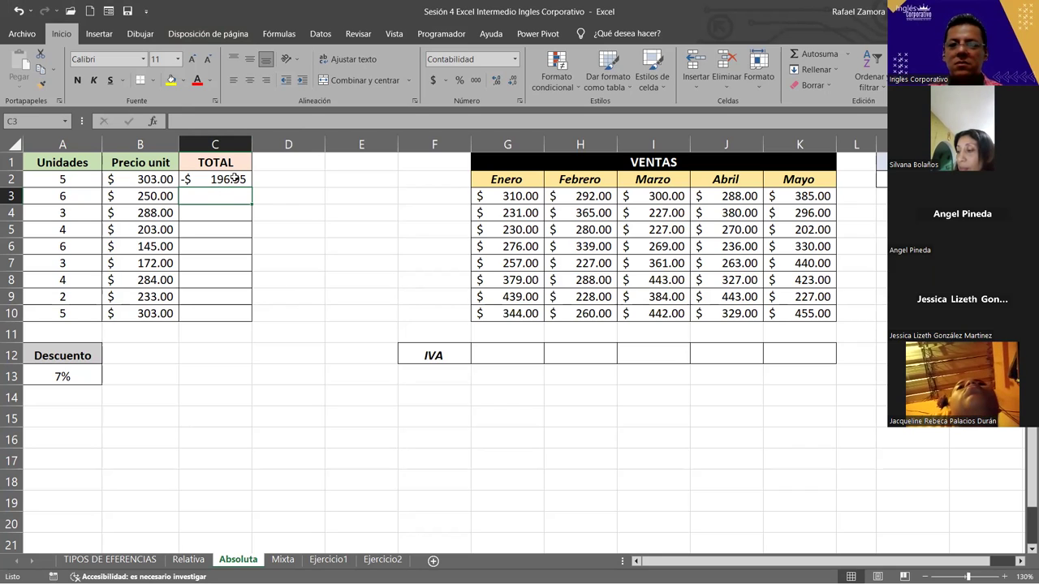
- Delete the trailing -(B2) from C2's formula, leaving =A2*B2*A1
{"action": "left_click", "coordinate": [233, 178]}
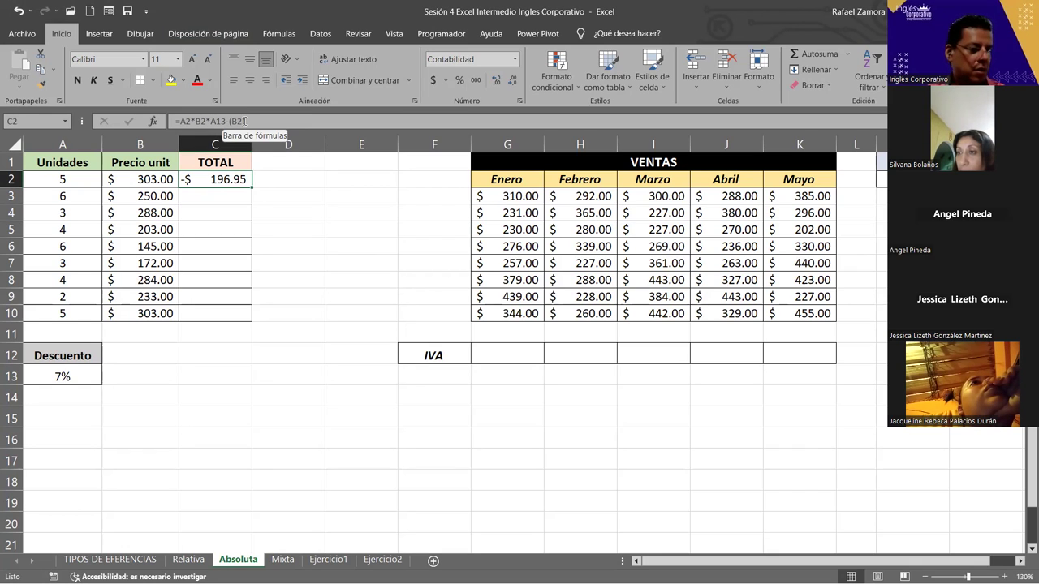
{"action": "left_click", "coordinate": [253, 121]}
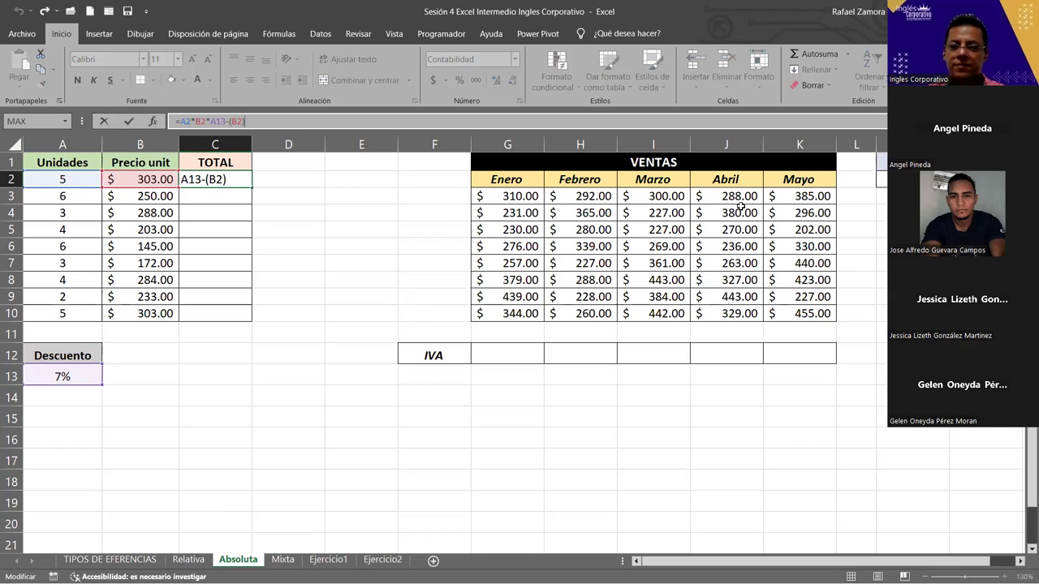
{"action": "key", "text": "BackSpace"}
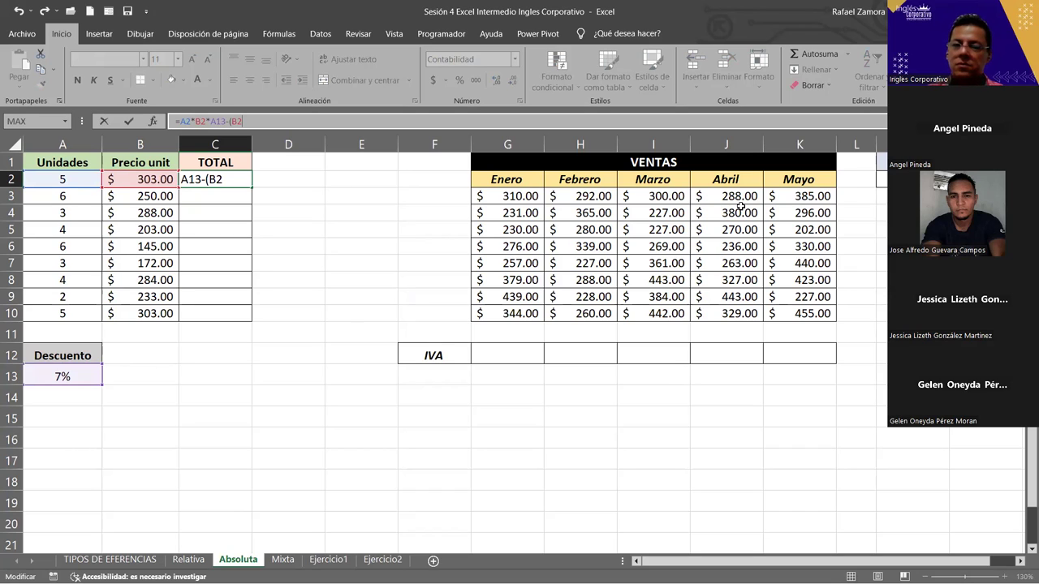
{"action": "key", "text": "BackSpace"}
{"action": "key", "text": "BackSpace"}
{"action": "key", "text": "BackSpace"}
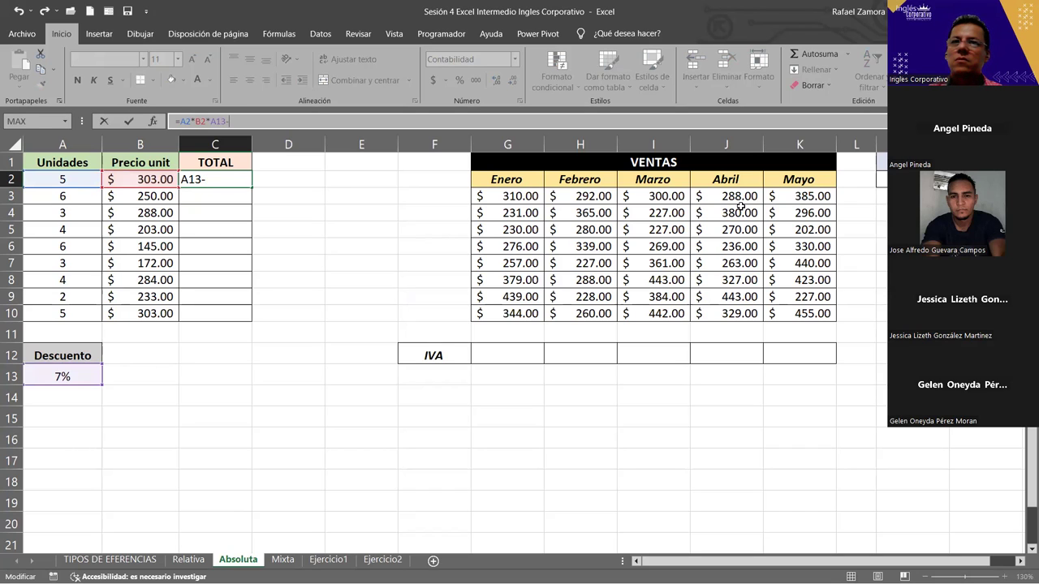
{"action": "key", "text": "BackSpace"}
{"action": "key", "text": "BackSpace"}
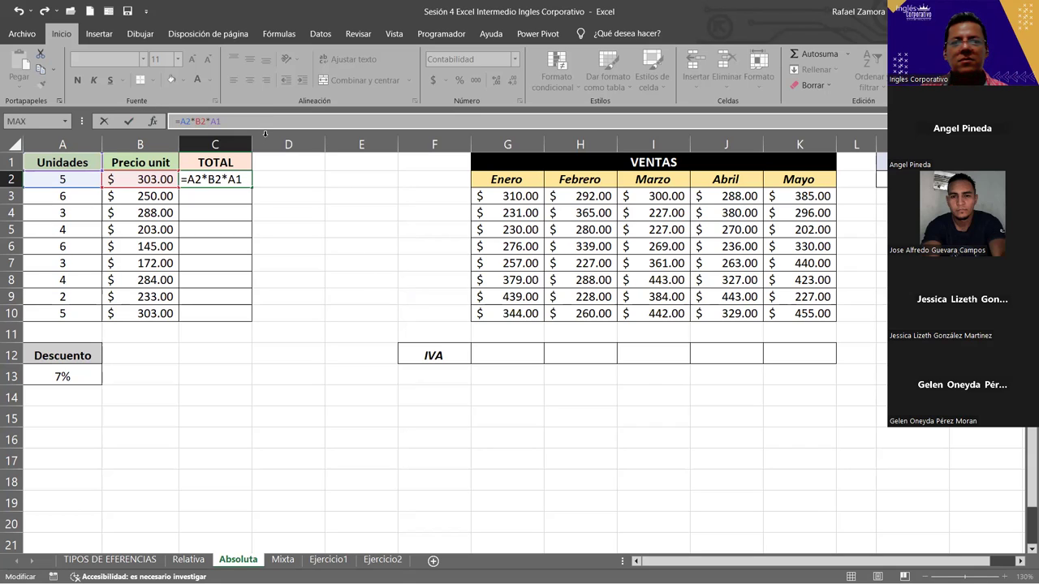
- Commit C2's formula =A2*B2*A1, which returns the #¡VALOR! error
{"action": "left_click", "coordinate": [265, 135]}
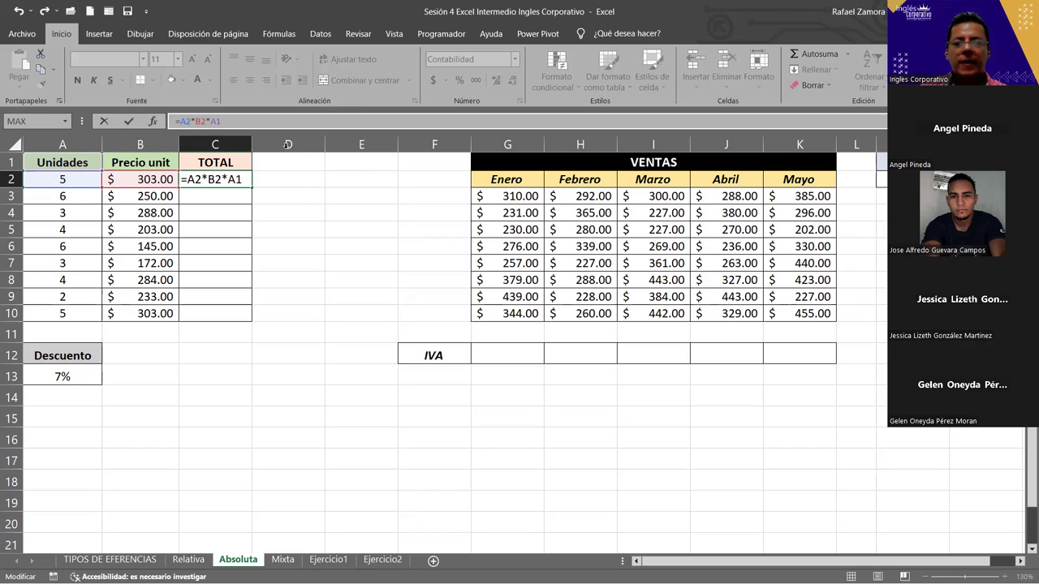
{"action": "left_click", "coordinate": [301, 128]}
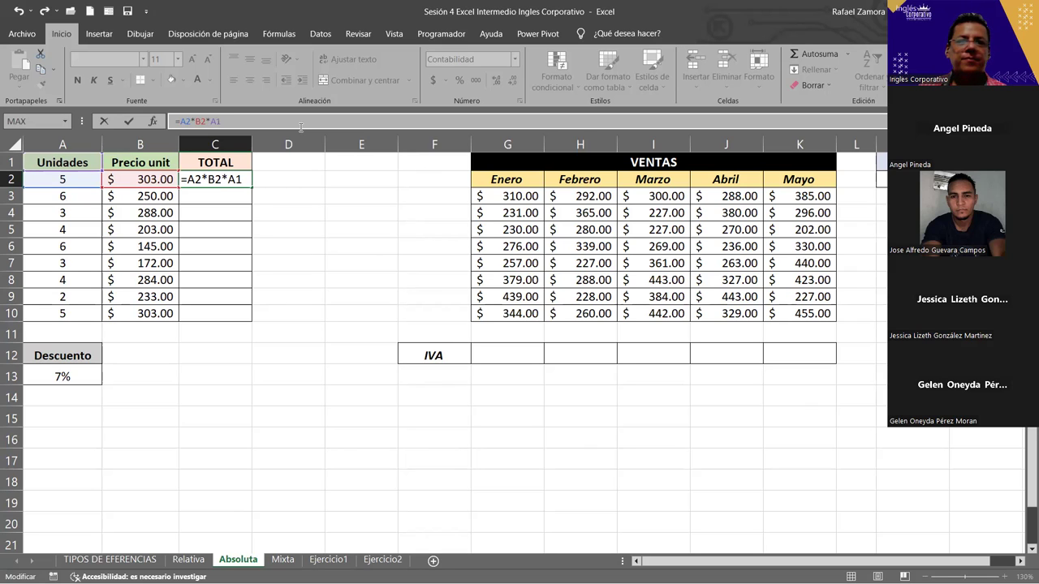
{"action": "type", "text": "+*"}
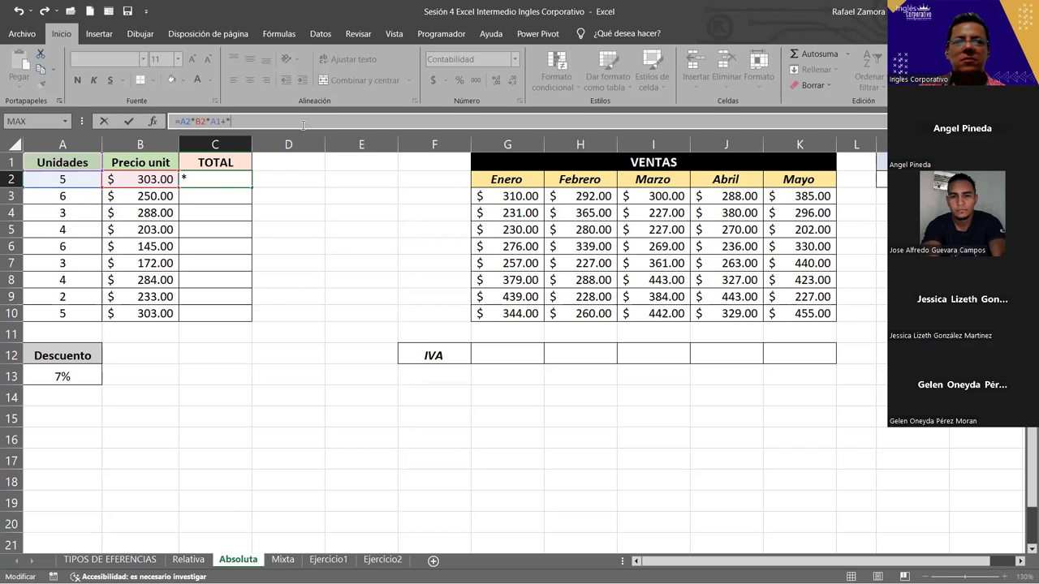
{"action": "key", "text": "BackSpace"}
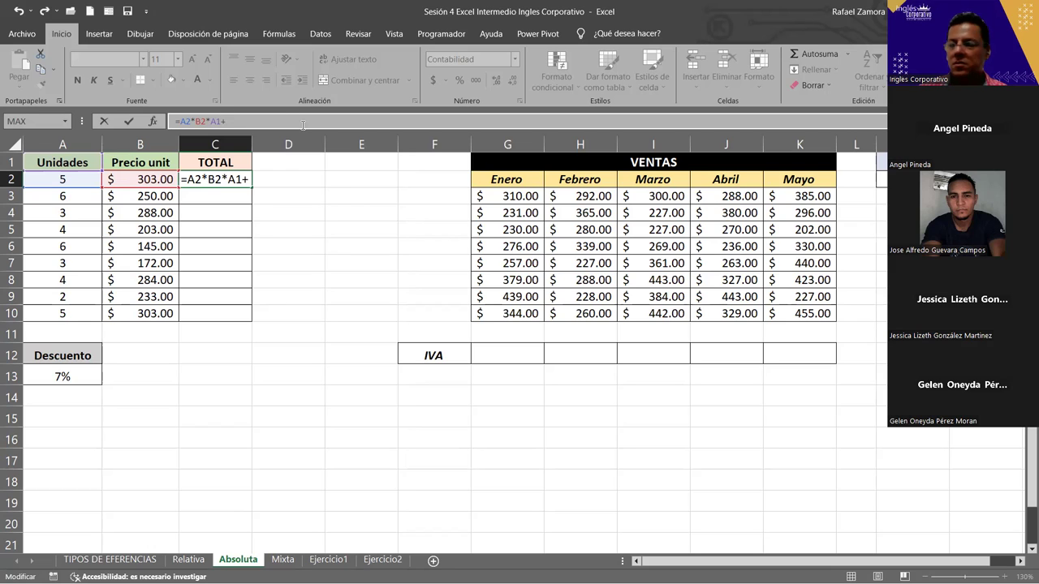
{"action": "key", "text": "BackSpace"}
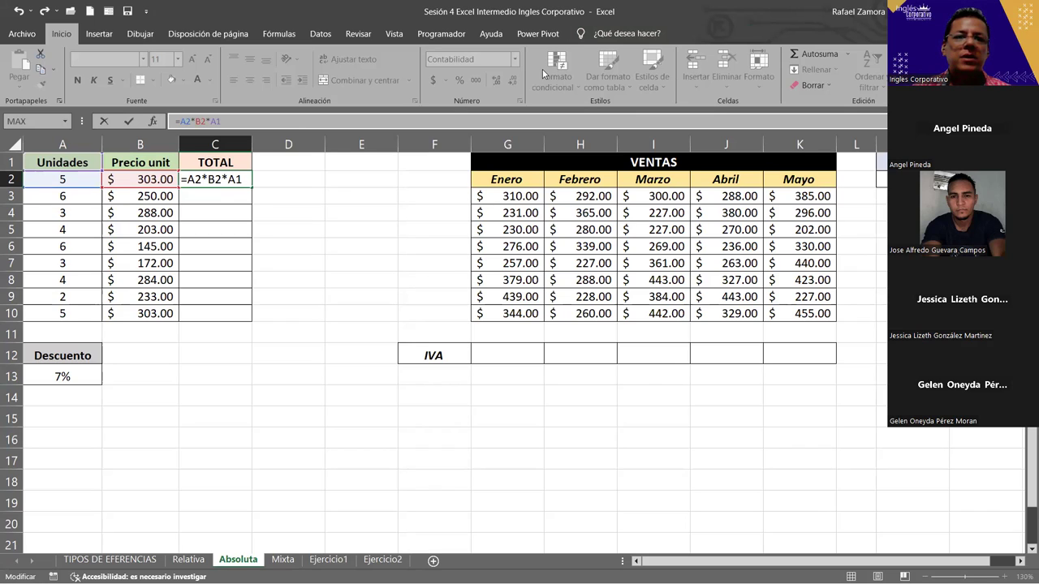
{"action": "mouse_move", "coordinate": [220, 122]}
{"action": "left_mouse_down"}
{"action": "mouse_move", "coordinate": [182, 123]}
{"action": "mouse_move", "coordinate": [256, 130]}
{"action": "left_mouse_up"}
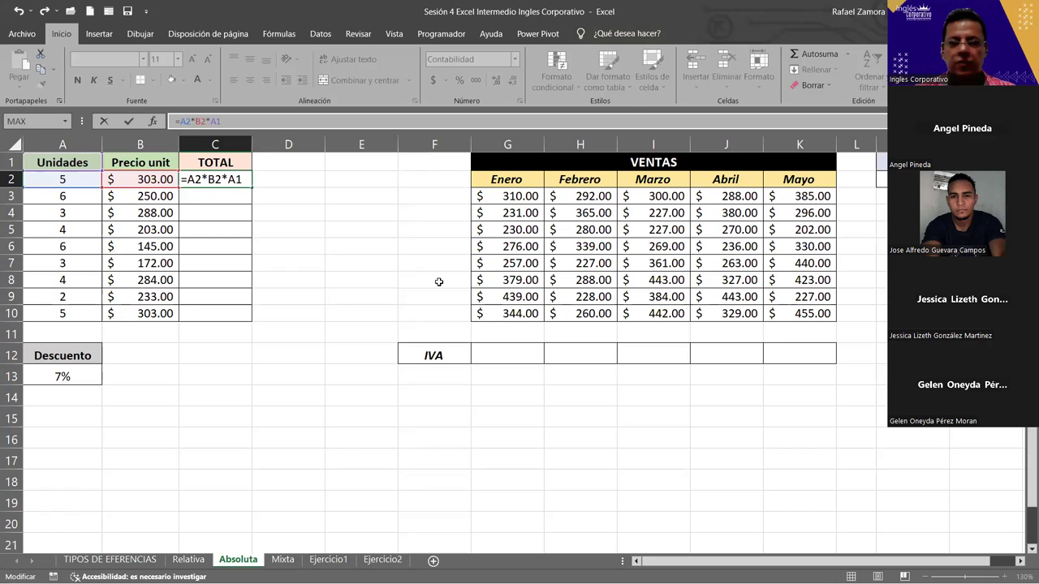
{"action": "key", "text": "Return"}
- Re-enter C2 as =A2*B2*A13 so the first TOTAL shows $ 106.05
{"action": "left_click", "coordinate": [226, 179]}
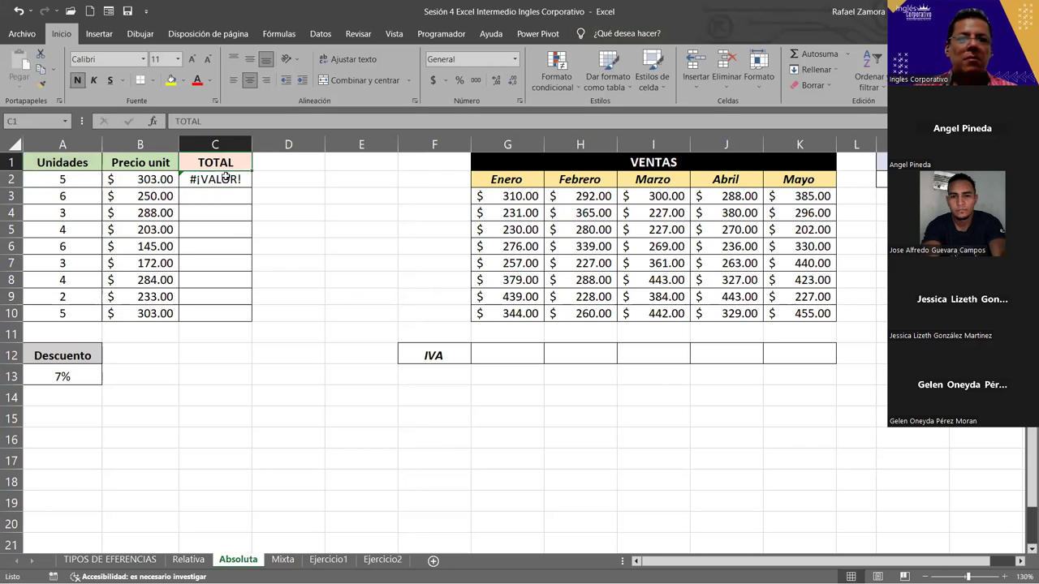
{"action": "key", "text": "Delete"}
{"action": "type", "text": "=-"}
{"action": "key", "text": "BackSpace"}
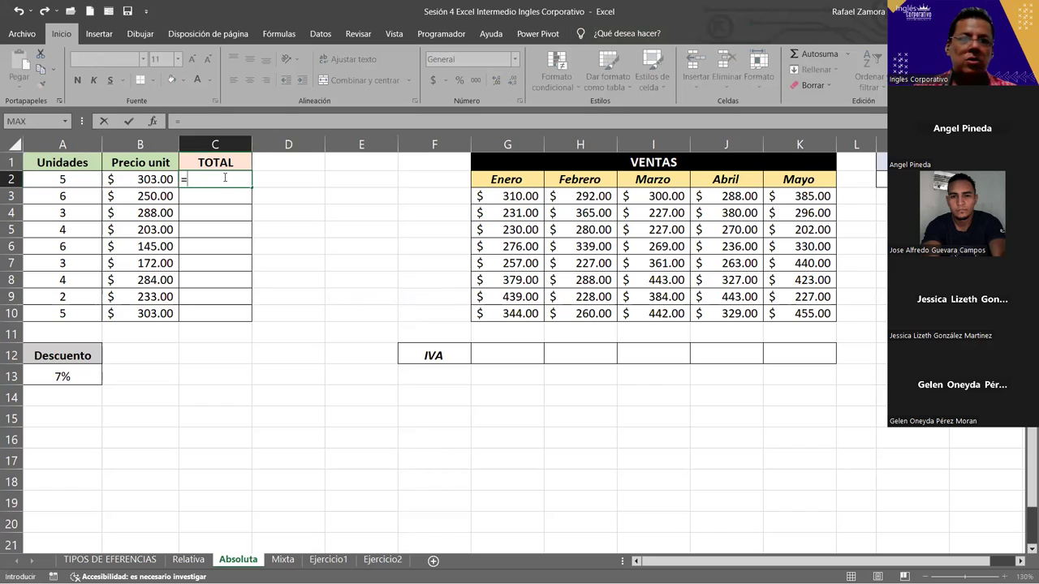
{"action": "left_click", "coordinate": [81, 179]}
{"action": "type", "text": "*"}
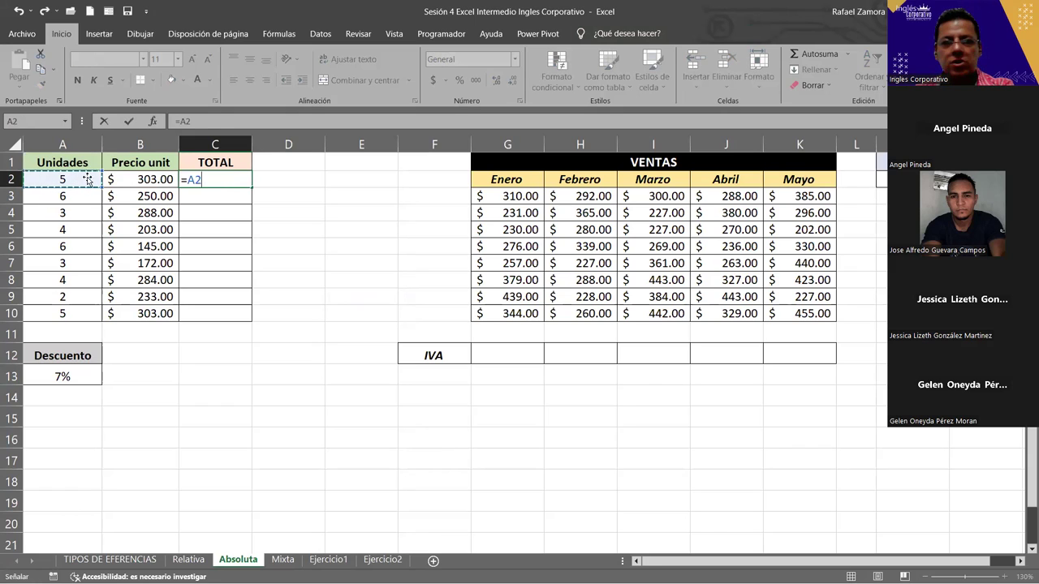
{"action": "left_click", "coordinate": [121, 182]}
{"action": "type", "text": "*"}
{"action": "left_click", "coordinate": [66, 378]}
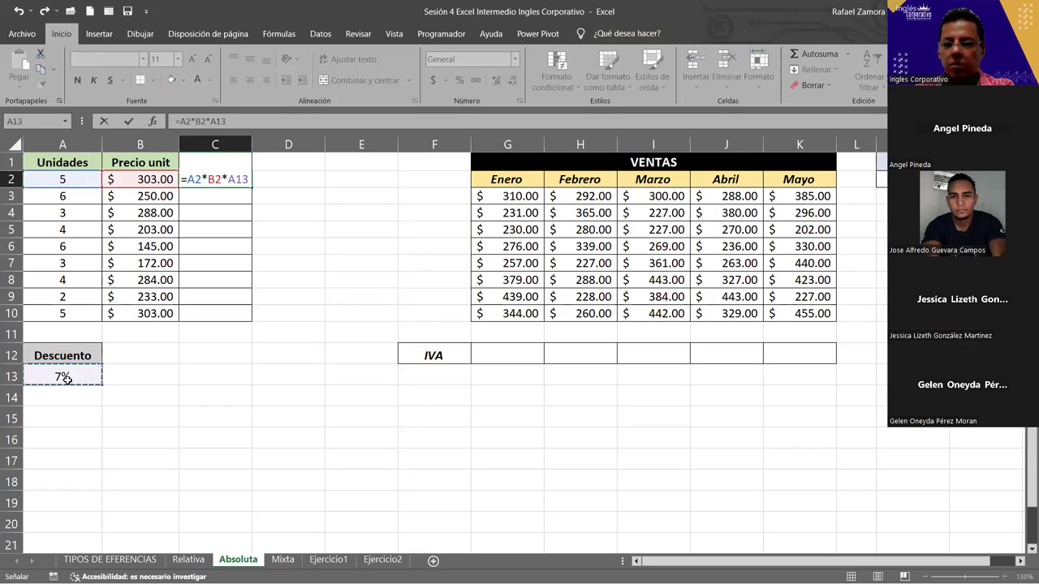
{"action": "key", "text": "Return"}
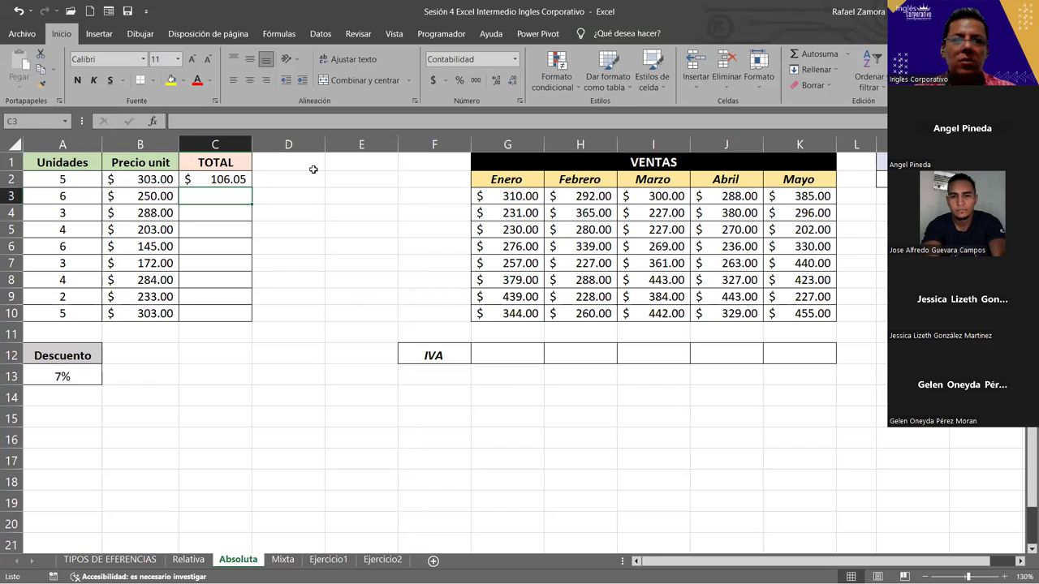
- Preview A2*B2 as 1515, then prepend A2*B2- so C2 reads =A2*B2-A2*B2*A13
{"action": "double_click", "coordinate": [203, 179]}
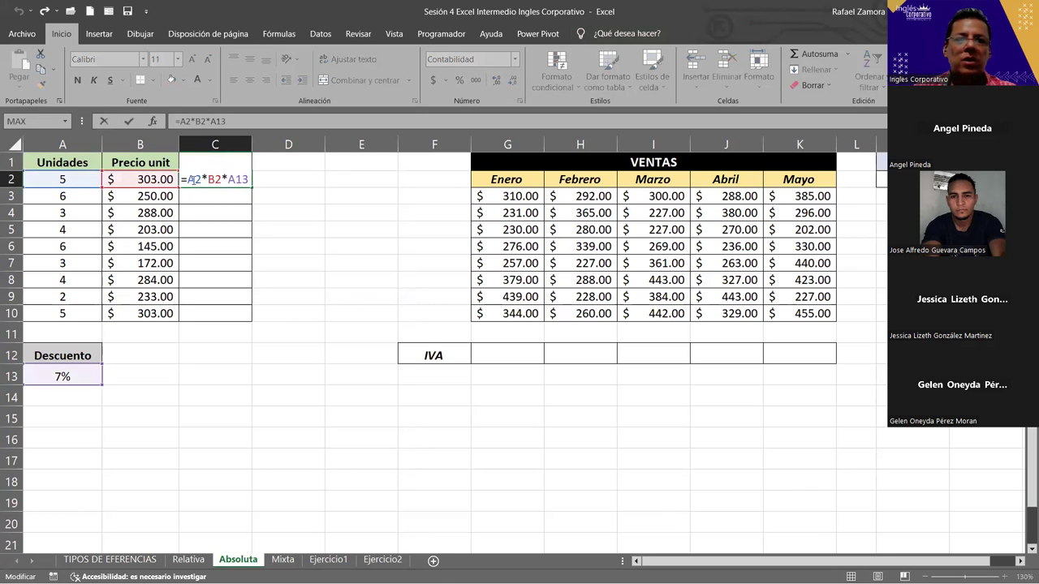
{"action": "left_click_drag", "start_coordinate": [187, 179], "coordinate": [222, 179]}
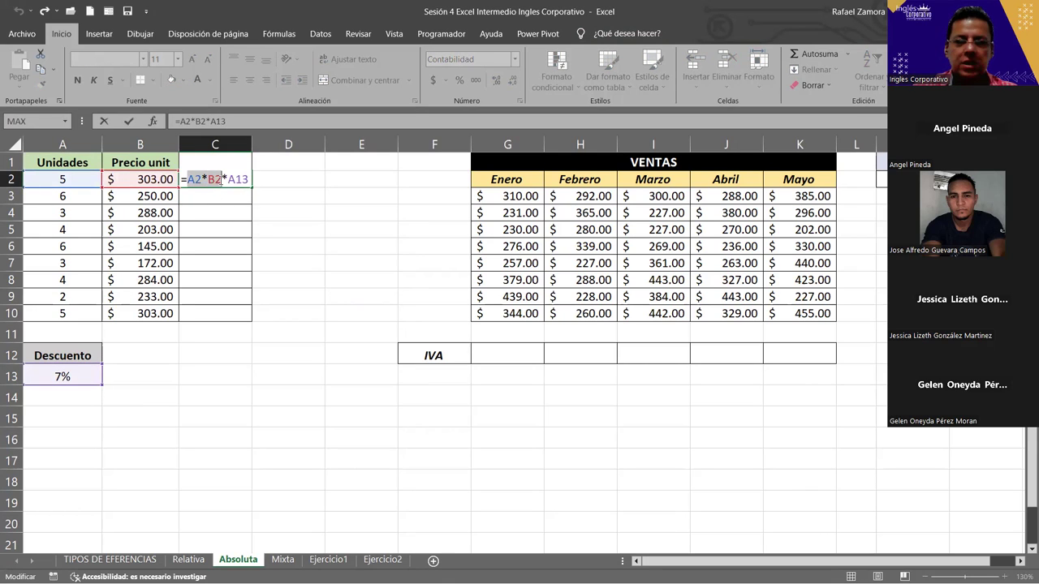
{"action": "key", "text": "F9"}
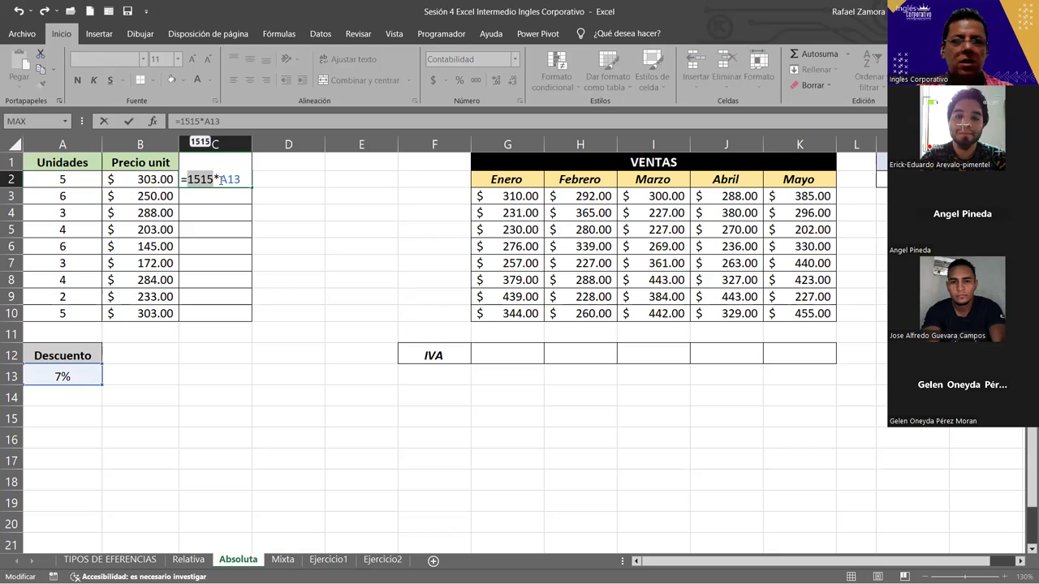
{"action": "key", "text": "ctrl+z"}
{"action": "left_click", "coordinate": [188, 179]}
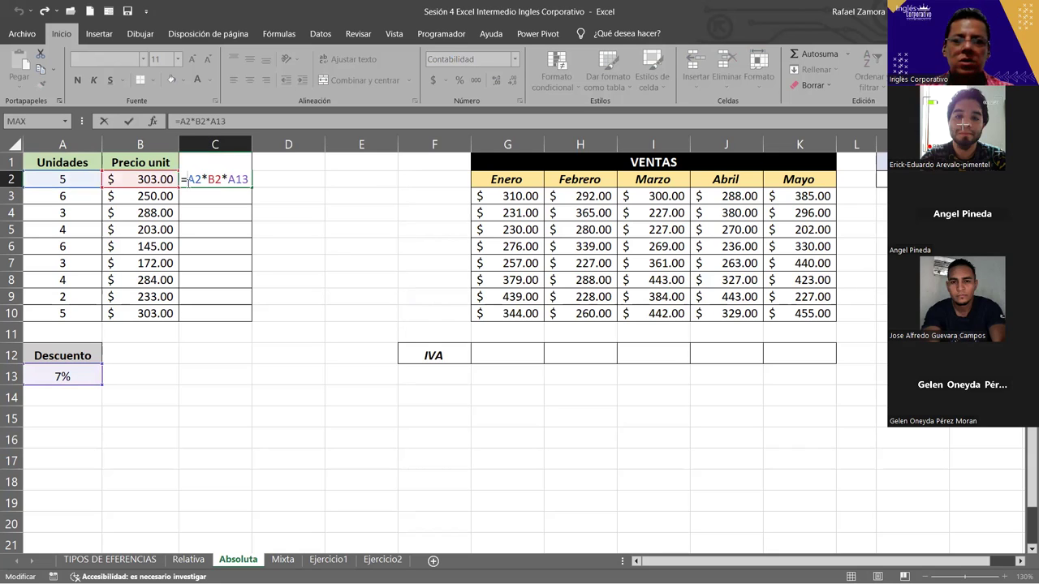
{"action": "left_click", "coordinate": [49, 179]}
{"action": "type", "text": "*"}
{"action": "left_click", "coordinate": [129, 180]}
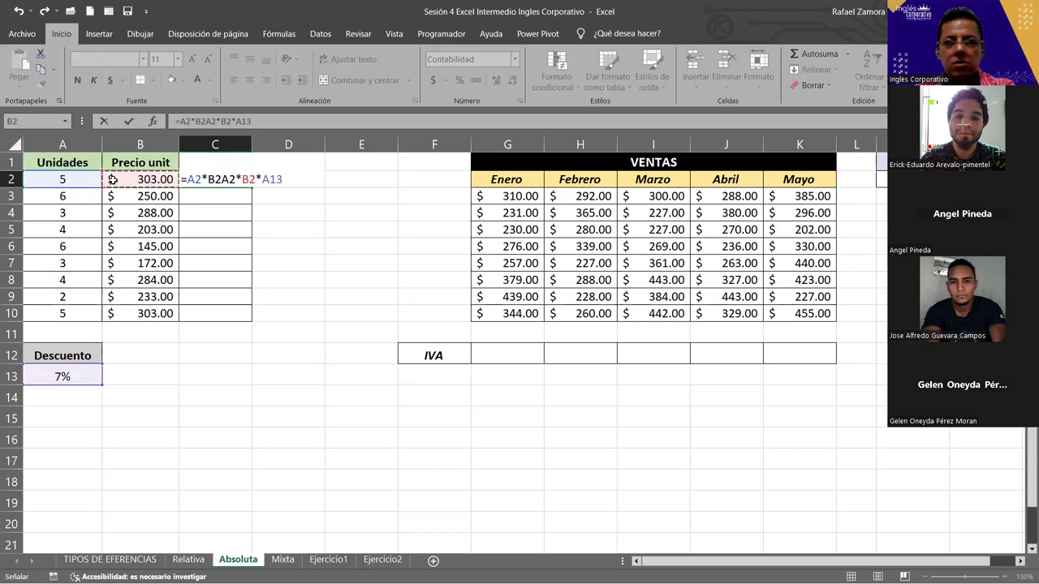
{"action": "type", "text": "-"}
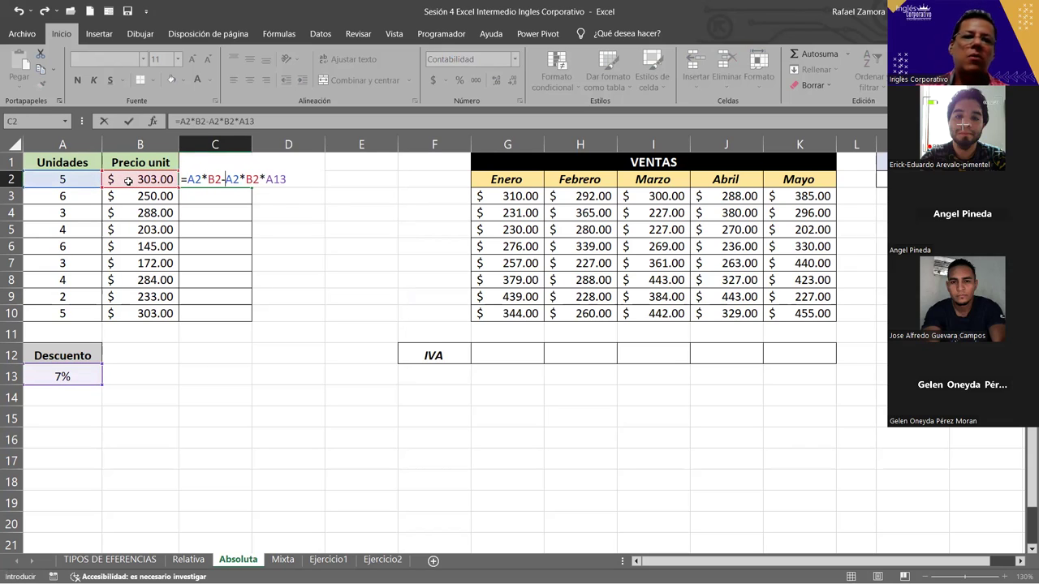
{"action": "left_click", "coordinate": [303, 177]}
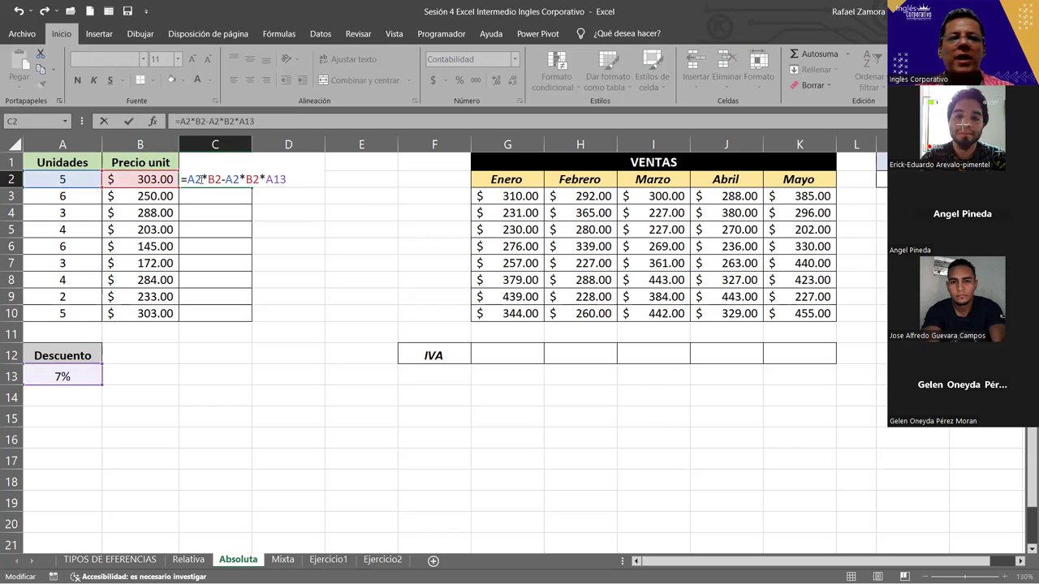
- Wrap both terms of C2's formula in parentheses
{"action": "left_click_drag", "start_coordinate": [188, 179], "coordinate": [221, 179]}
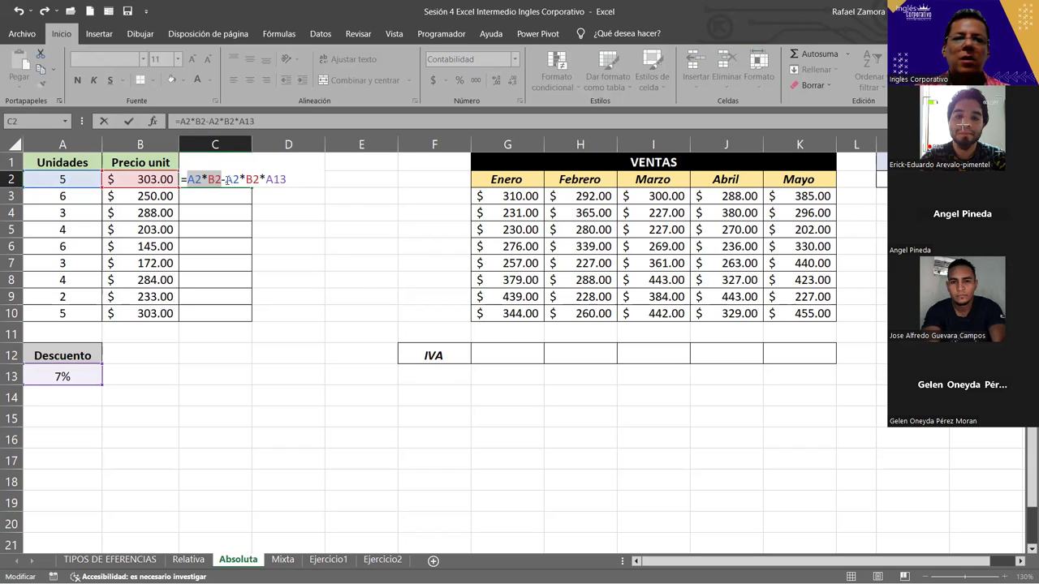
{"action": "left_click_drag", "start_coordinate": [226, 180], "coordinate": [334, 180]}
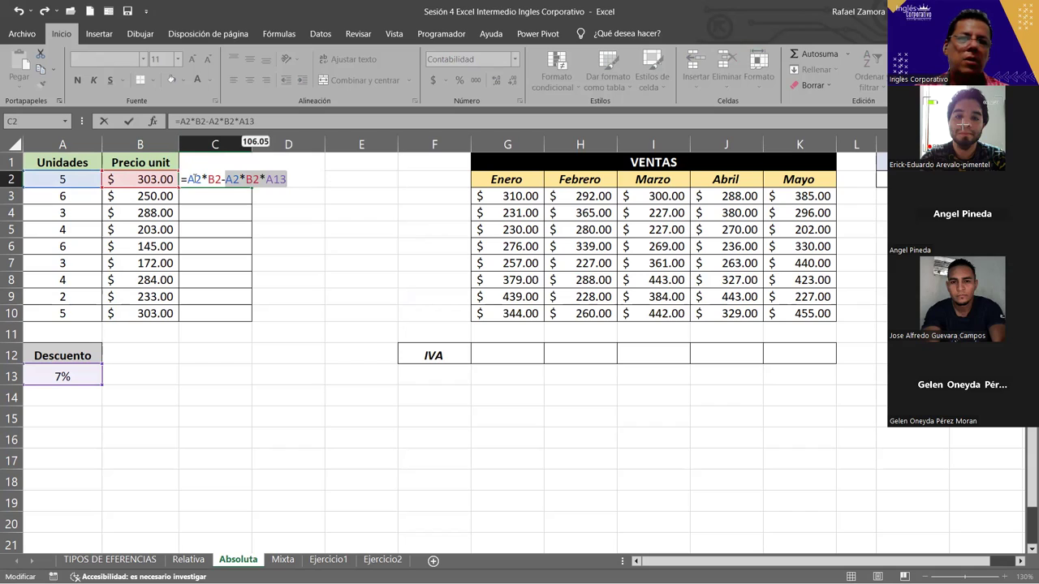
{"action": "left_click_drag", "start_coordinate": [188, 179], "coordinate": [307, 181]}
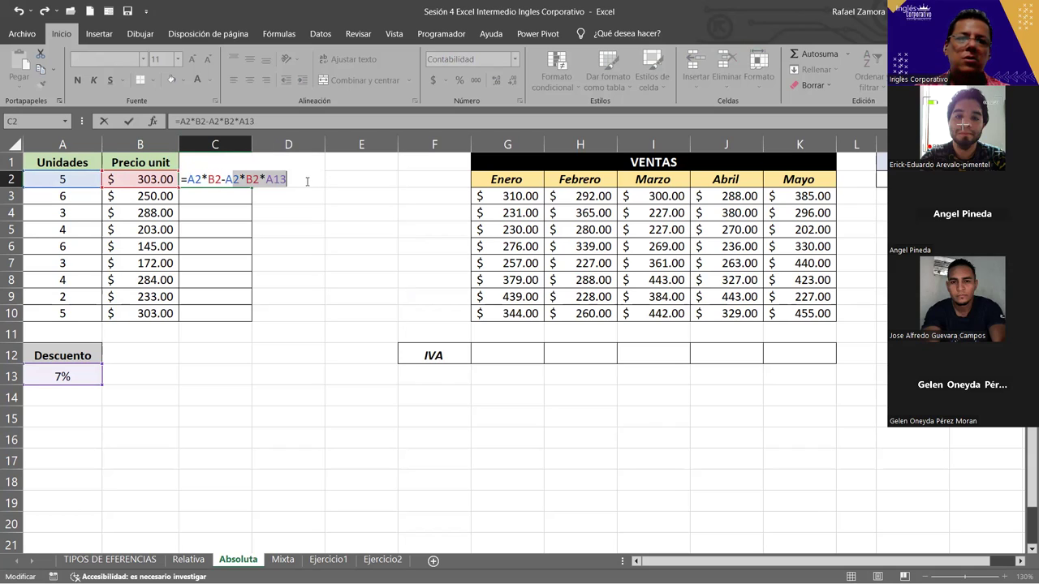
{"action": "left_click", "coordinate": [189, 180]}
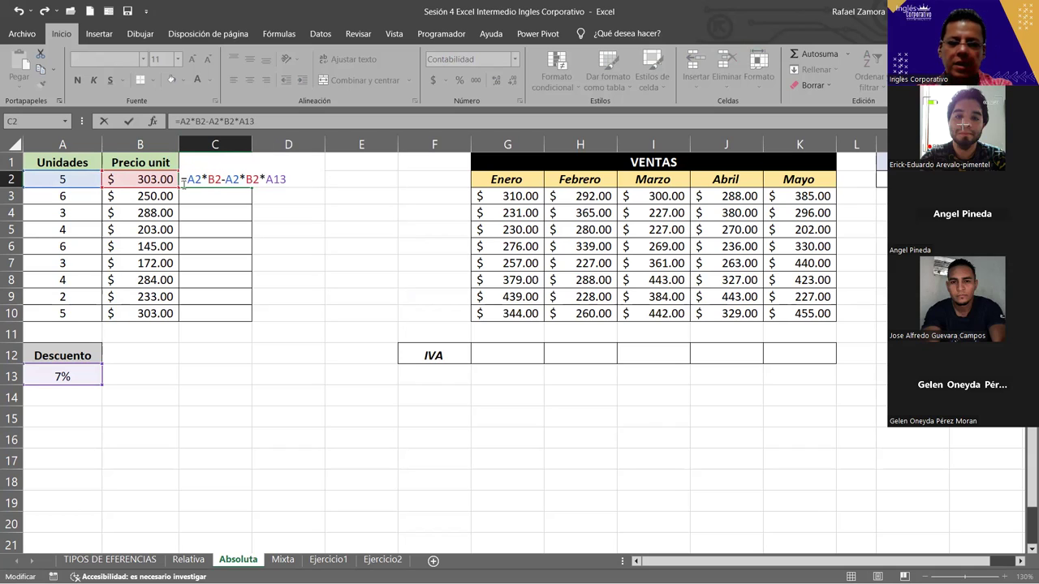
{"action": "type", "text": "*"}
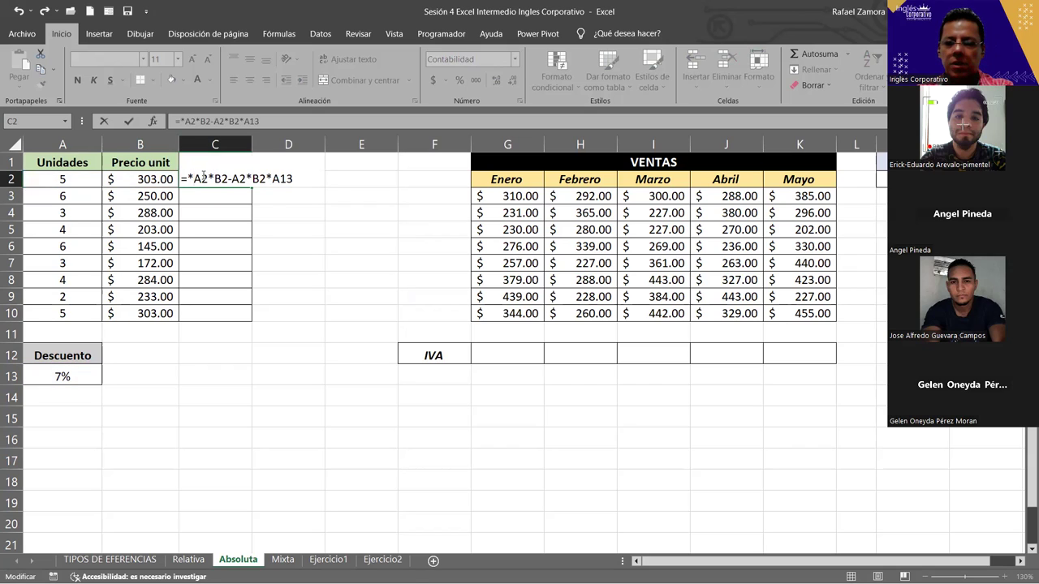
{"action": "key", "text": "BackSpace"}
{"action": "type", "text": "("}
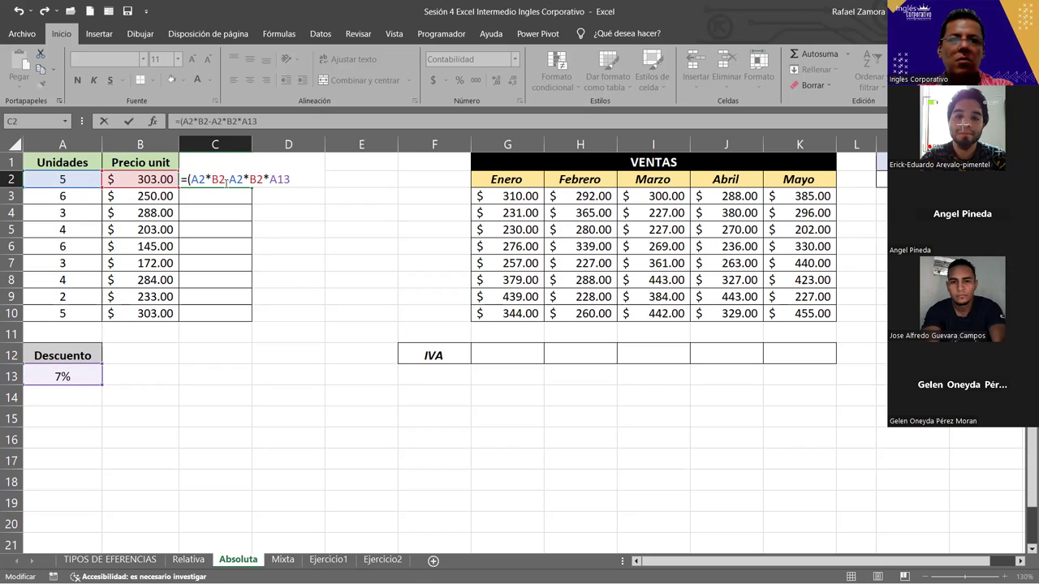
{"action": "left_click", "coordinate": [228, 180]}
{"action": "type", "text": ")"}
{"action": "left_click", "coordinate": [234, 180]}
{"action": "type", "text": "("}
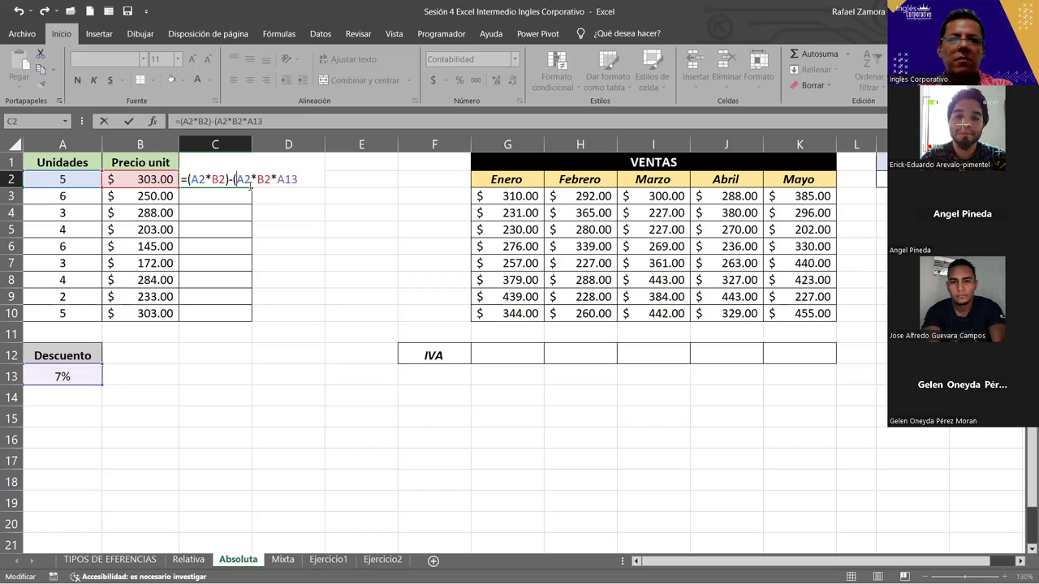
{"action": "left_click", "coordinate": [301, 179]}
{"action": "type", "text": ")"}
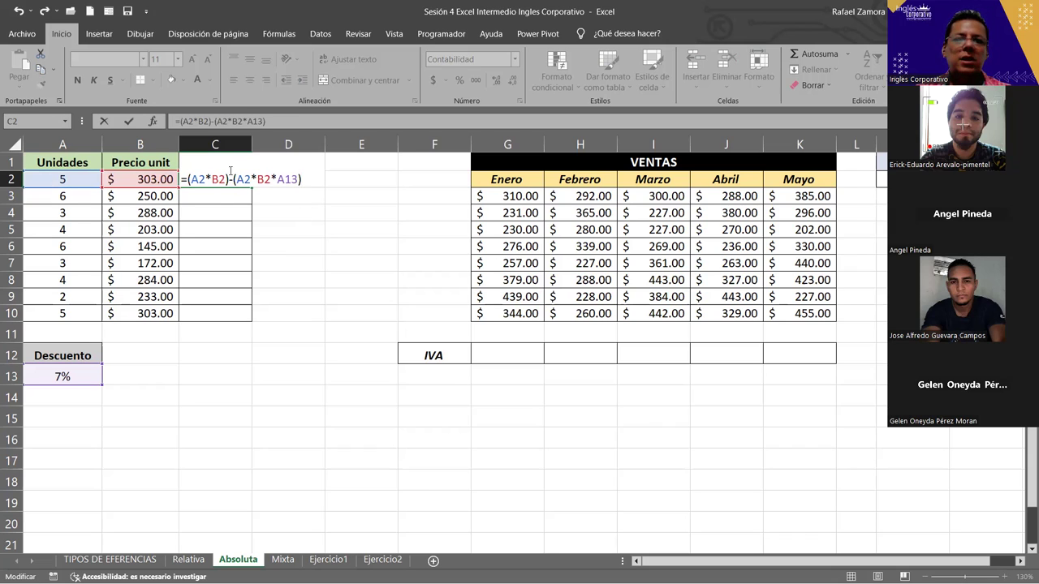
- Remove the extra parentheses and commit =A2*B2-A2*B2*A13, showing $ 1,408.95
{"action": "left_click_drag", "start_coordinate": [188, 180], "coordinate": [301, 179]}
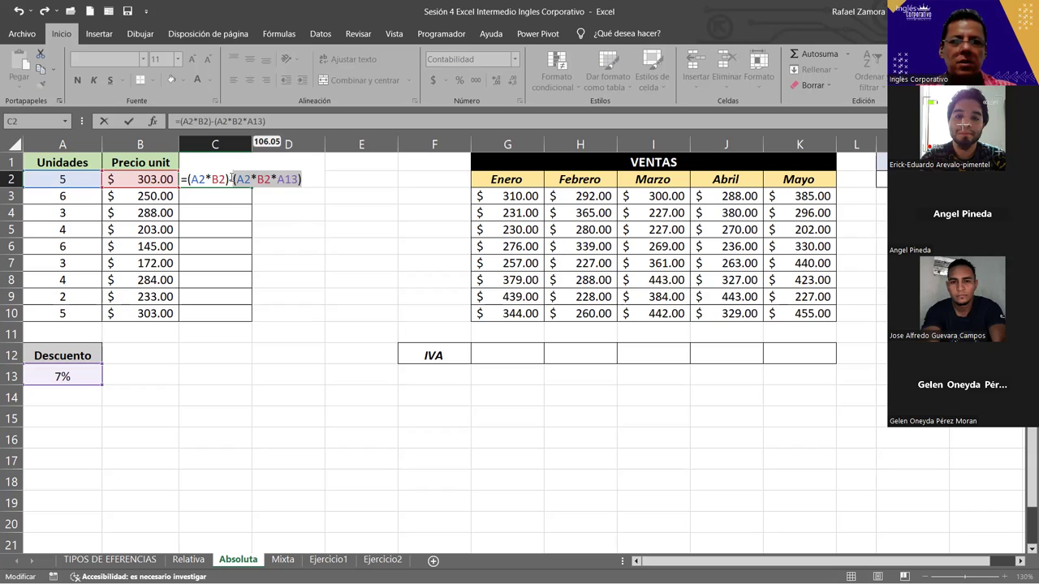
{"action": "left_click", "coordinate": [231, 179]}
{"action": "key", "text": "BackSpace"}
{"action": "left_click", "coordinate": [190, 179]}
{"action": "key", "text": "BackSpace"}
{"action": "key", "text": "BackSpace"}
{"action": "left_click", "coordinate": [291, 179]}
{"action": "key", "text": "BackSpace"}
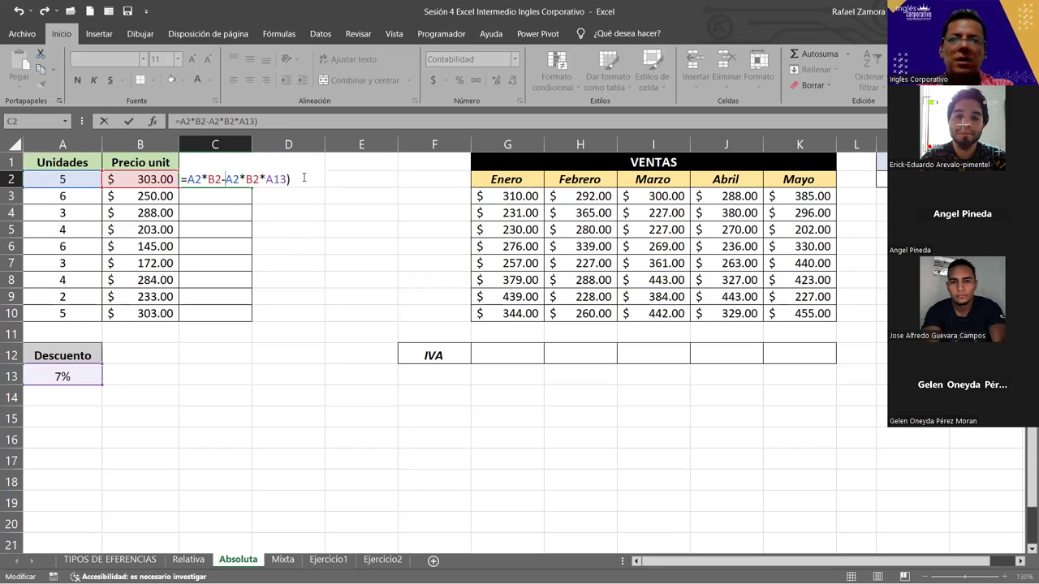
{"action": "key", "text": "Return"}
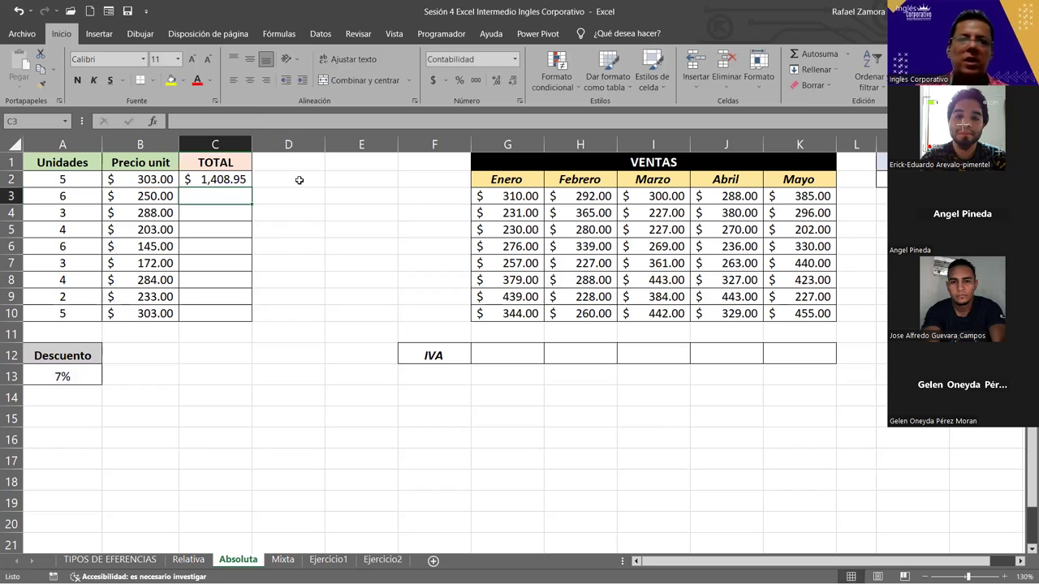
- Fill C2's formula down to C10 and inspect C2–C4, where the discount reference drifts to A14, A15
{"action": "left_click", "coordinate": [255, 179]}
{"action": "left_click_drag", "start_coordinate": [250, 183], "coordinate": [242, 329]}
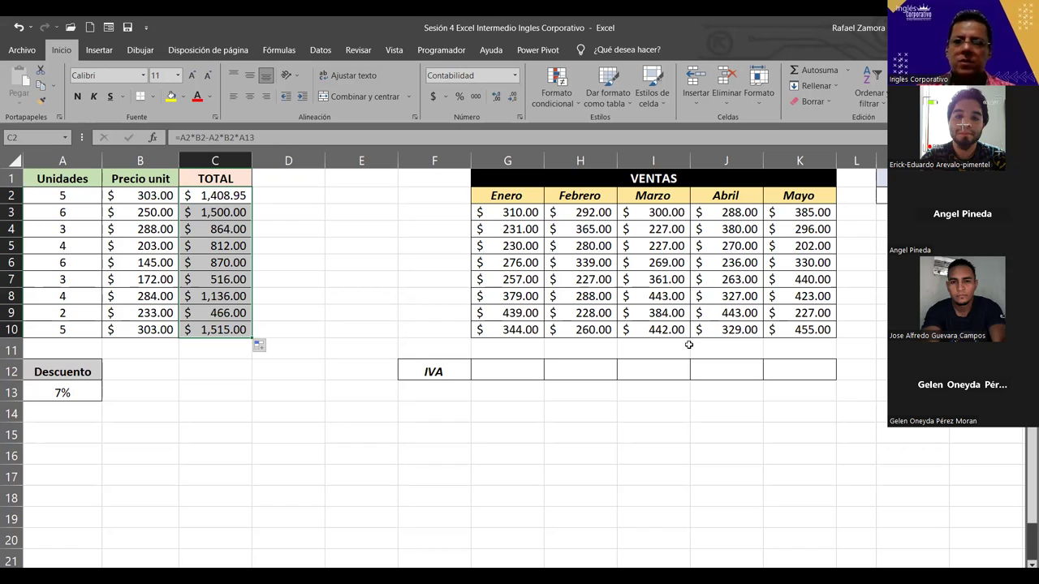
{"action": "double_click", "coordinate": [241, 195]}
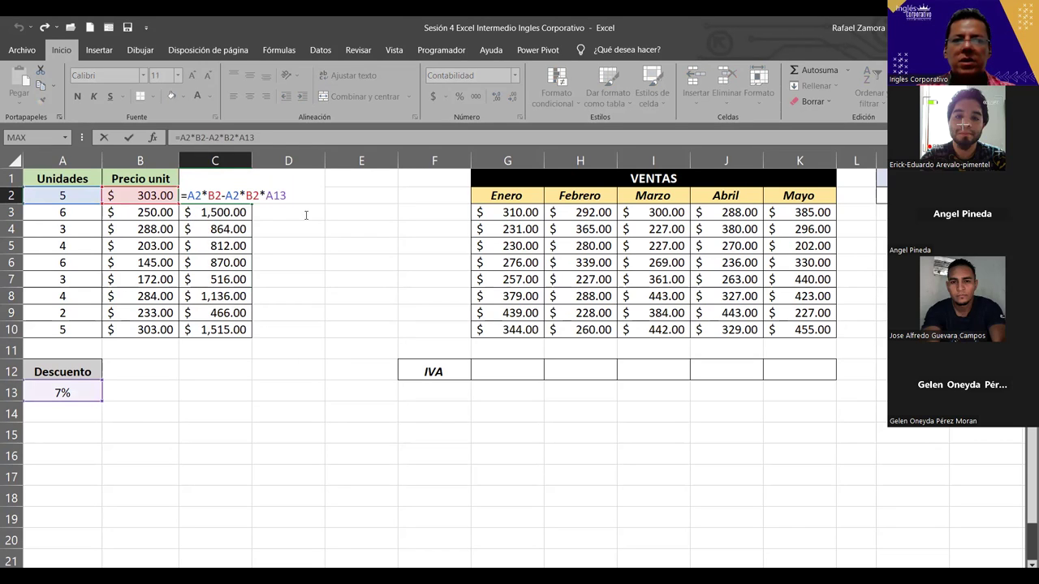
{"action": "double_click", "coordinate": [222, 212]}
{"action": "key", "text": "Return"}
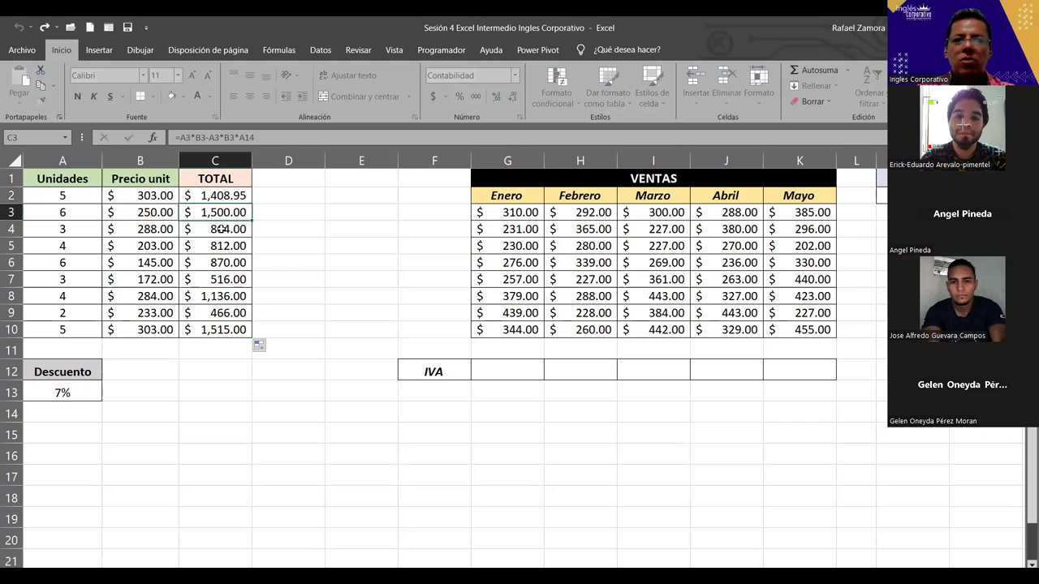
{"action": "key", "text": "F2"}
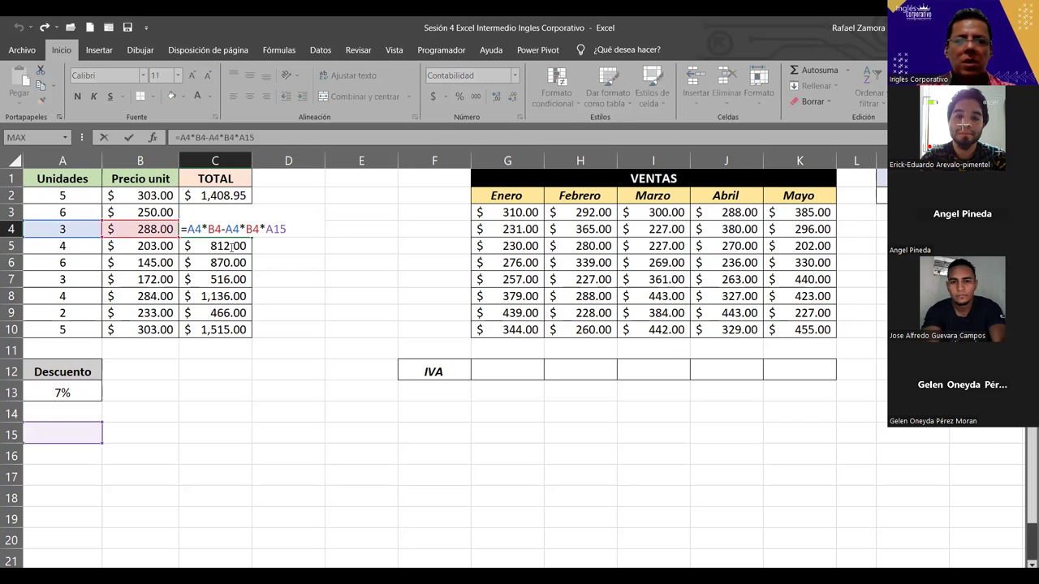
{"action": "double_click", "coordinate": [229, 247]}
{"action": "key", "text": "Return"}
{"action": "double_click", "coordinate": [229, 262]}
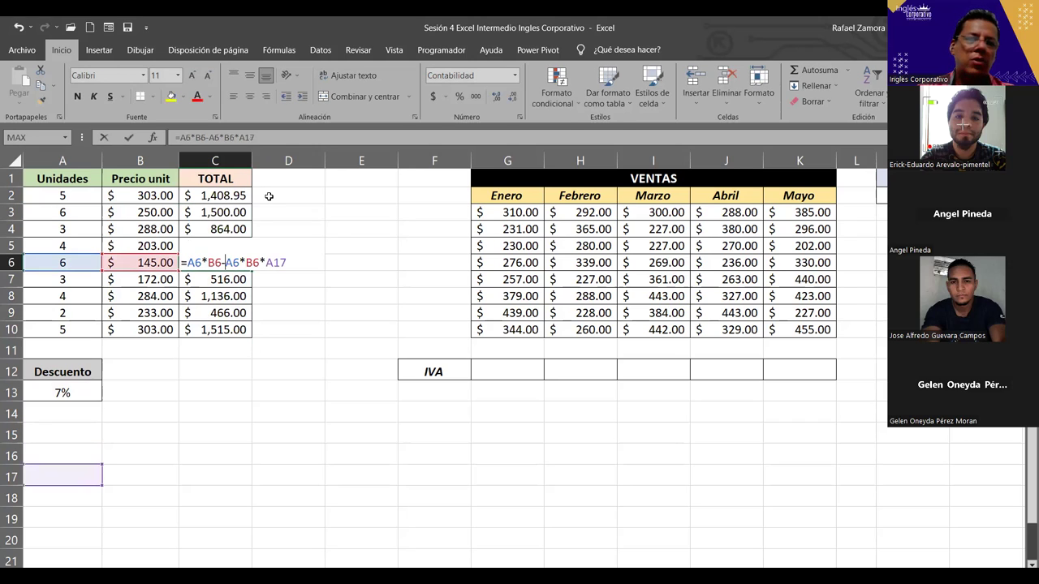
{"action": "left_click", "coordinate": [249, 195]}
{"action": "key", "text": "Escape"}
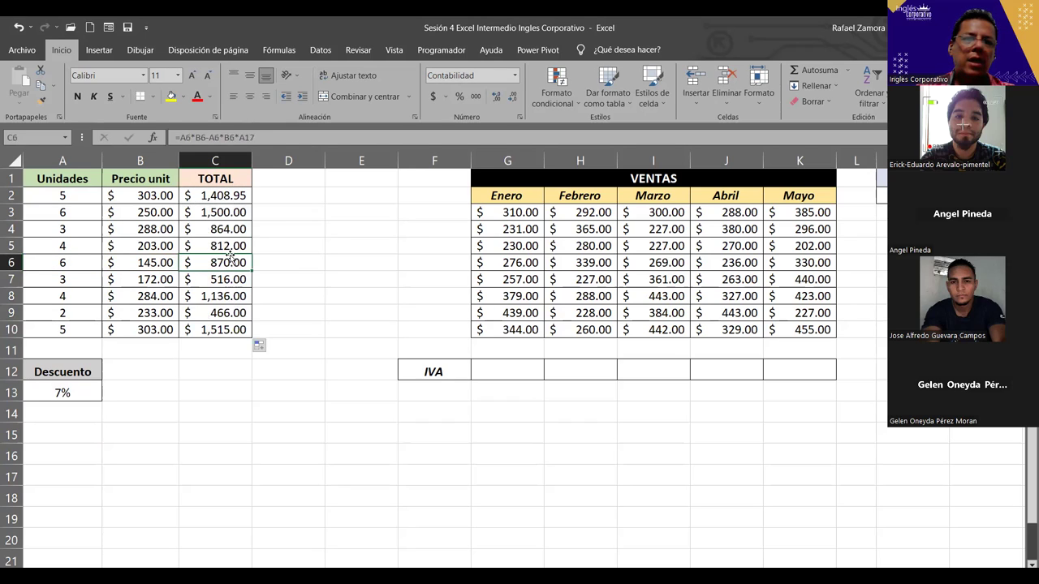
{"action": "key", "text": "ctrl+Up"}
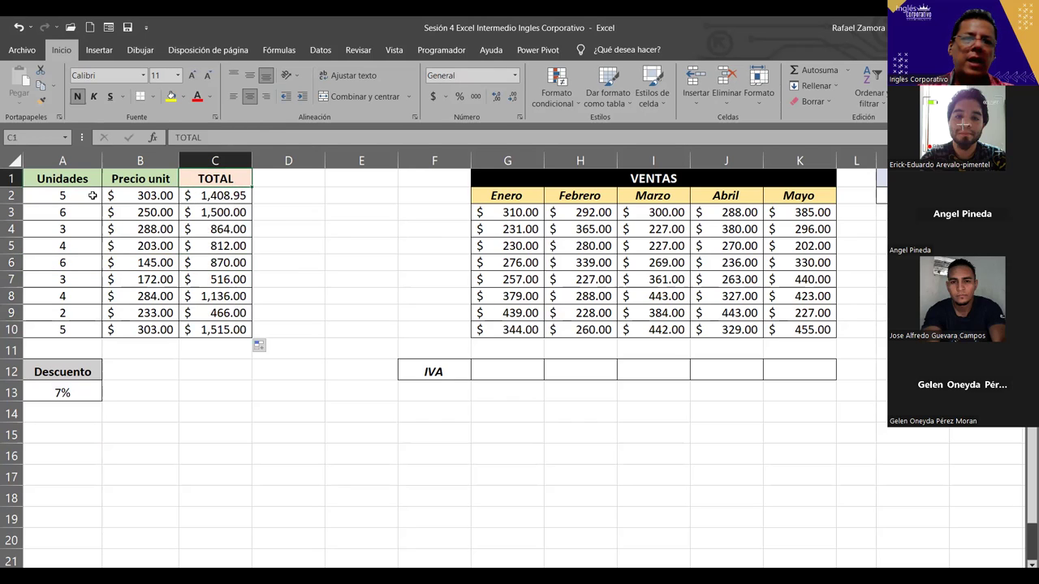
{"action": "left_click_drag", "start_coordinate": [83, 201], "coordinate": [98, 200]}
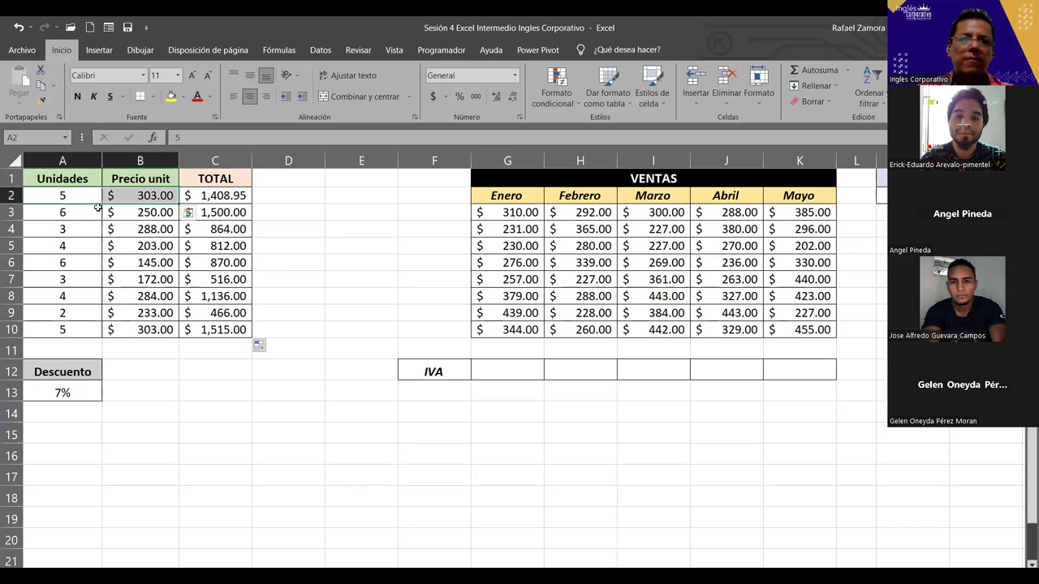
{"action": "key", "text": "Right"}
{"action": "key", "text": "Right"}
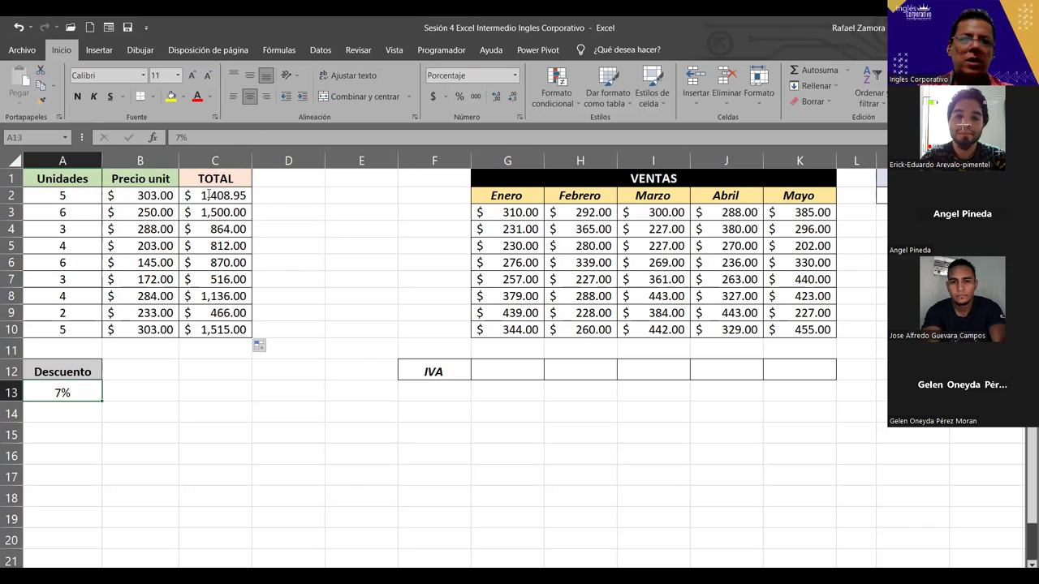
{"action": "key", "text": "F2"}
{"action": "key", "text": "Return"}
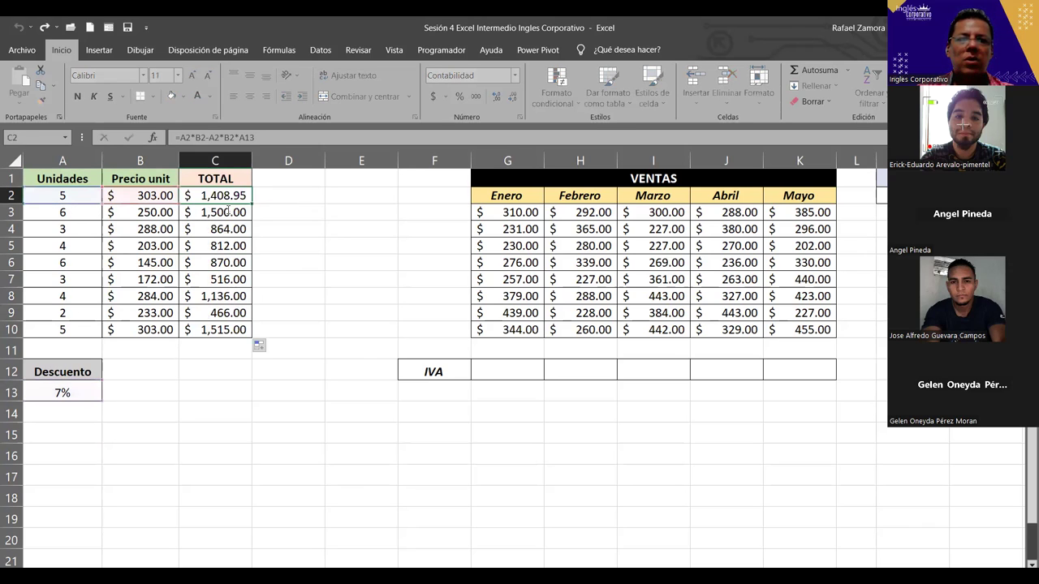
{"action": "key", "text": "ctrl+z"}
{"action": "key", "text": "F2"}
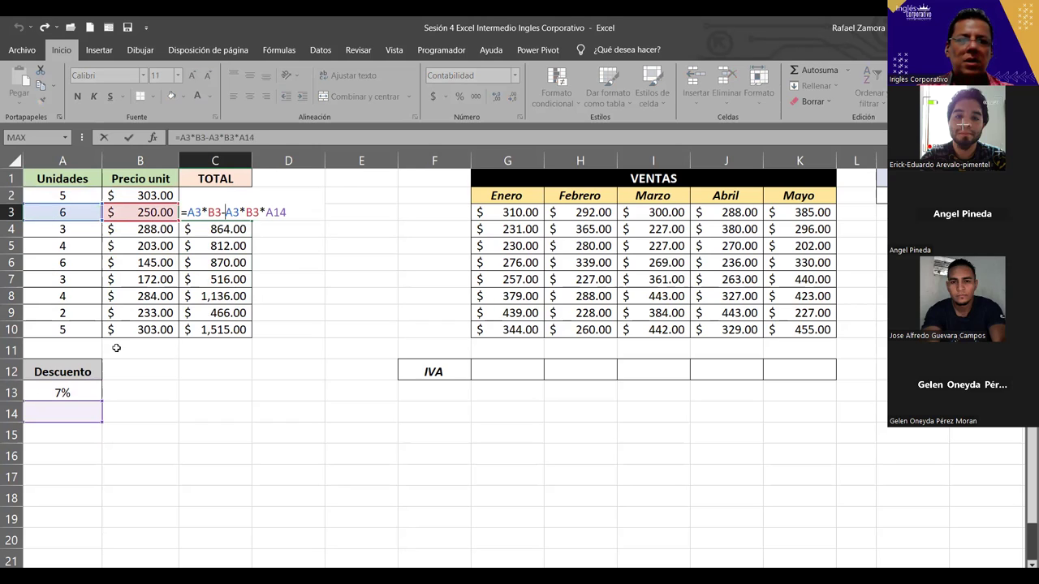
{"action": "key", "text": "Escape"}
{"action": "key", "text": "ctrl+y"}
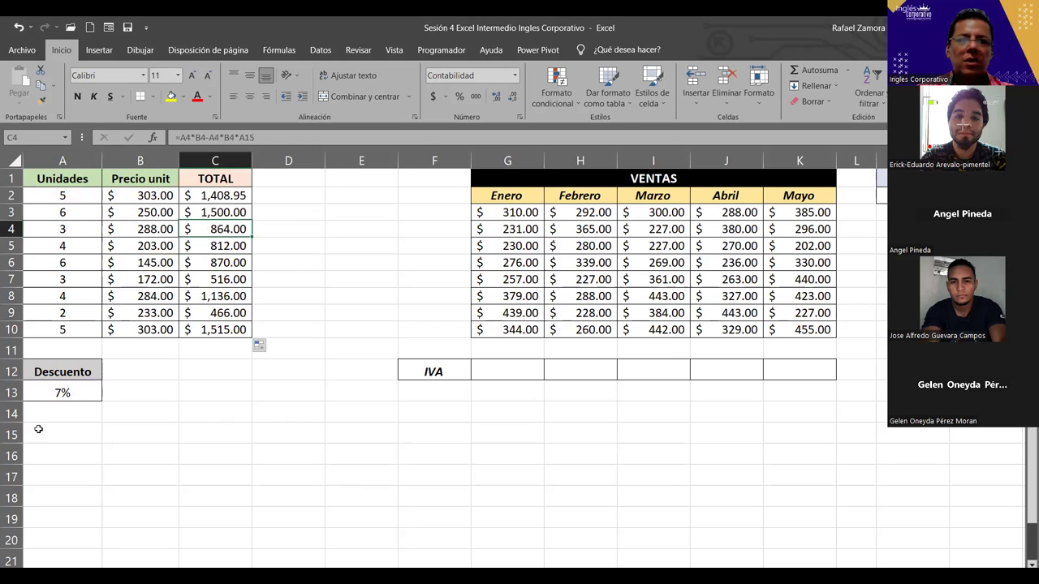
{"action": "key", "text": "Down"}
{"action": "key", "text": "F2"}
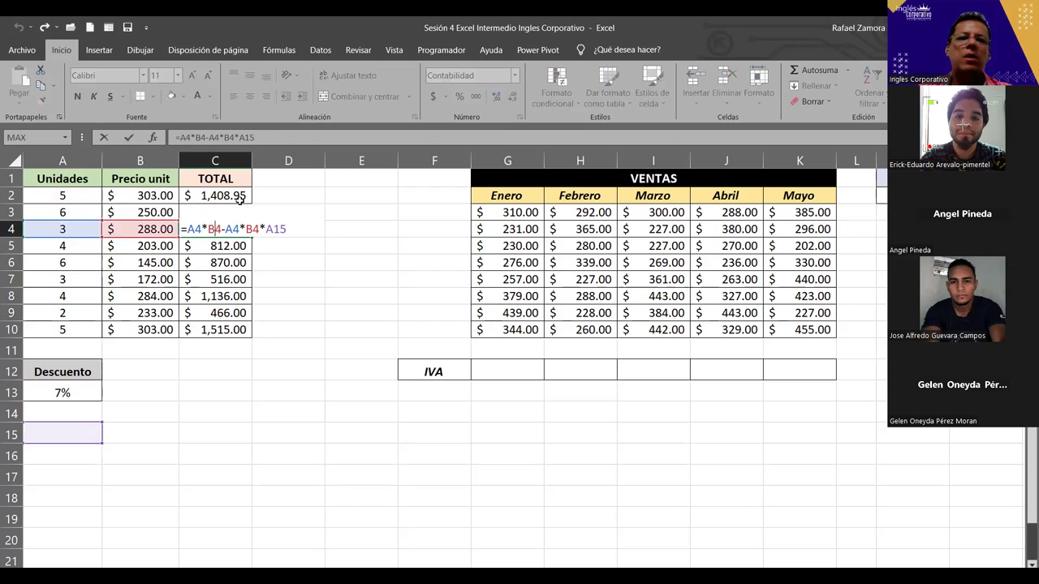
{"action": "key", "text": "ctrl+Return"}
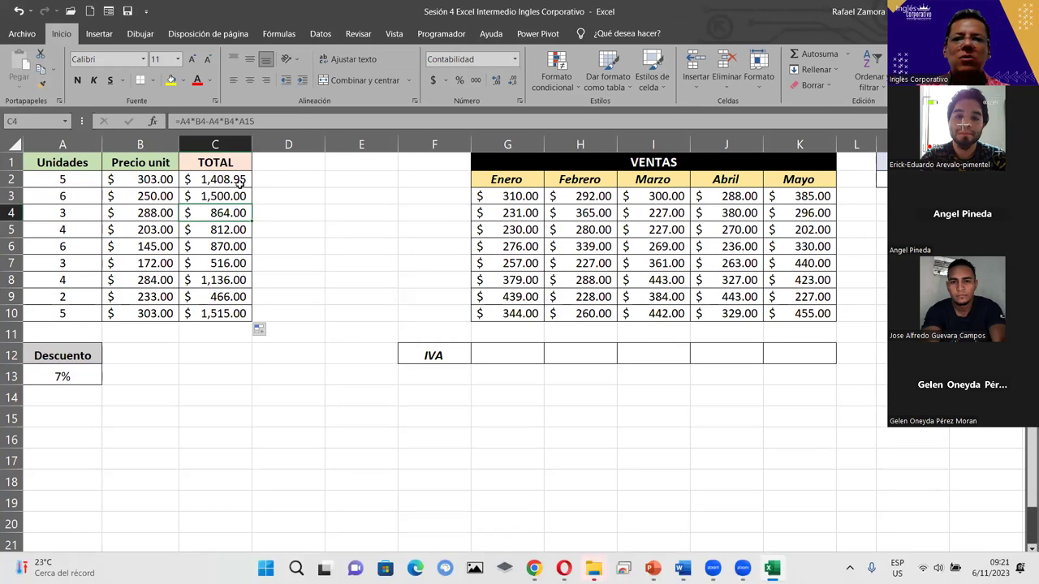
{"action": "left_click", "coordinate": [434, 280]}
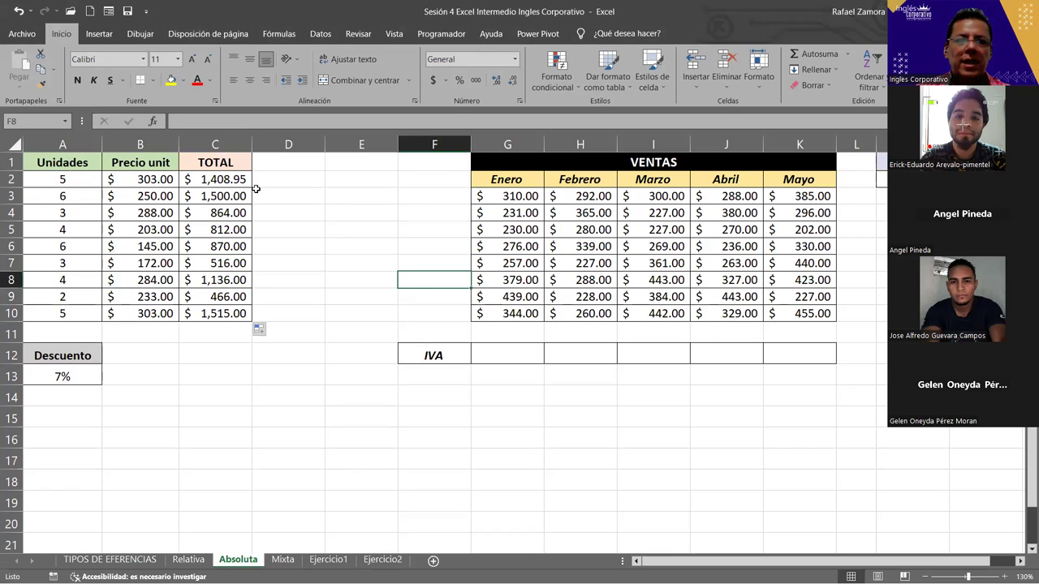
- Change C2's discount reference to $A13, giving =A2*B2-A2*B2*$A13
{"action": "key", "text": "F2"}
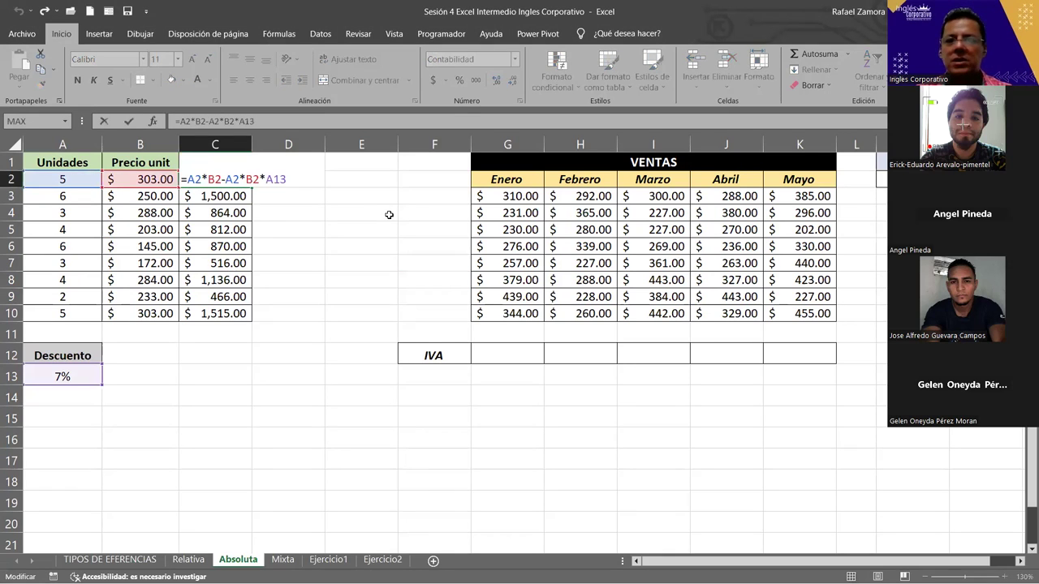
{"action": "key", "text": "Left"}
{"action": "key", "text": "Left"}
{"action": "key", "text": "Left"}
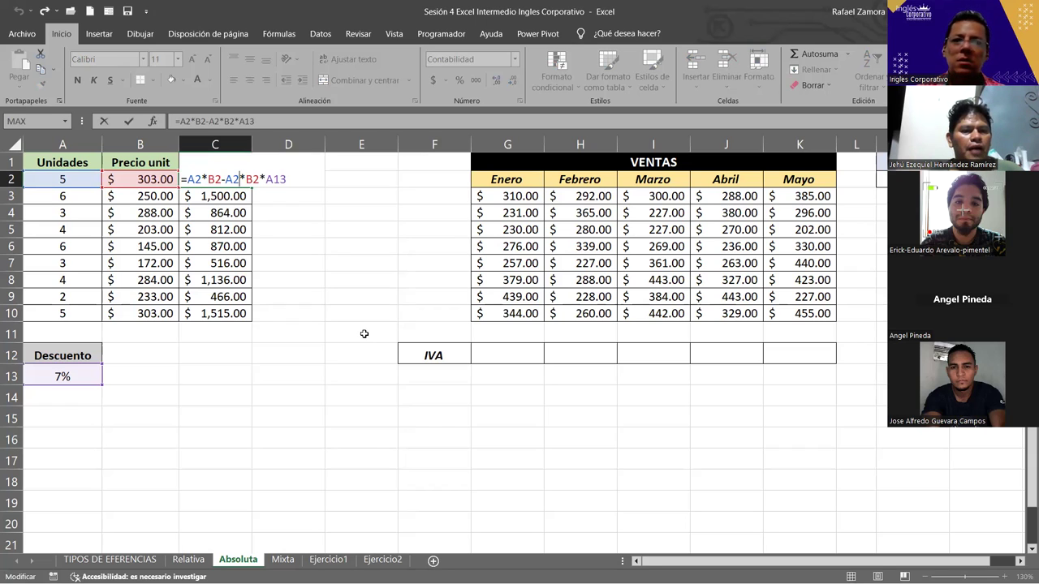
{"action": "left_click", "coordinate": [268, 180]}
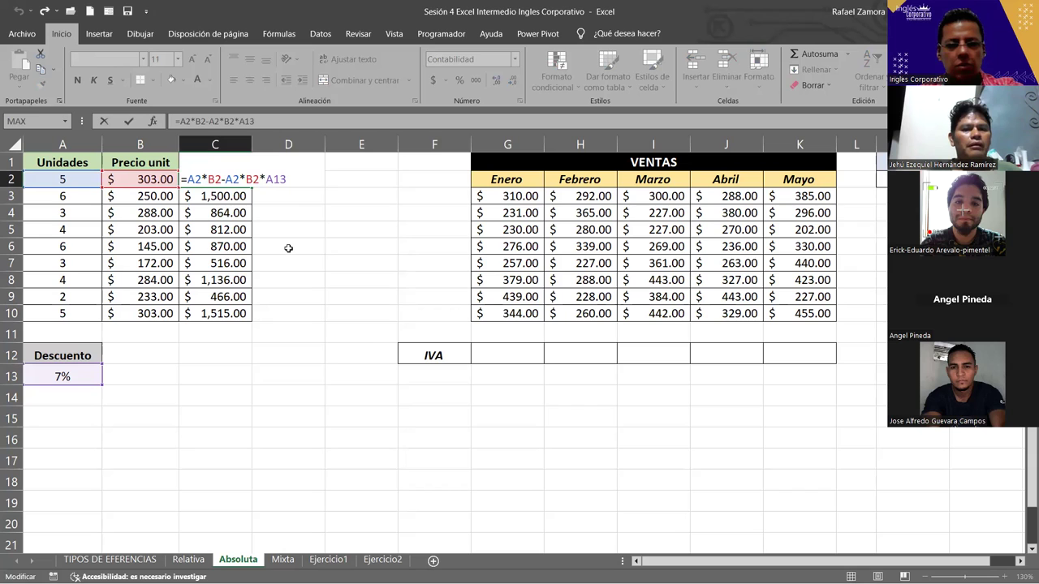
{"action": "type", "text": "$"}
{"action": "key", "text": "Return"}
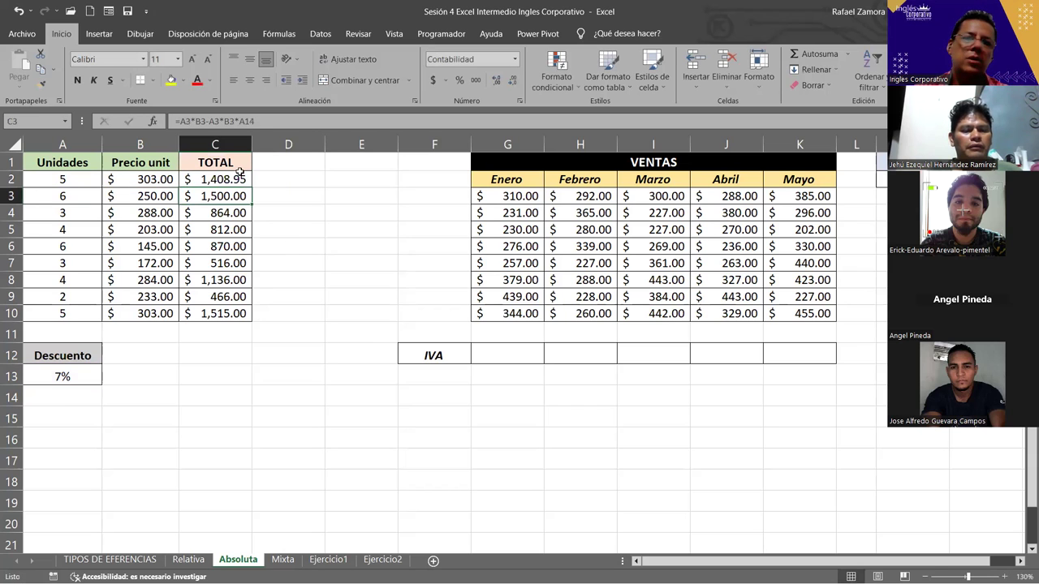
- Fill C2 down to C10 and check C3, C6 and C8, whose row still shifts (C8: $A19)
{"action": "left_click", "coordinate": [242, 180]}
{"action": "left_click_drag", "start_coordinate": [250, 188], "coordinate": [242, 323]}
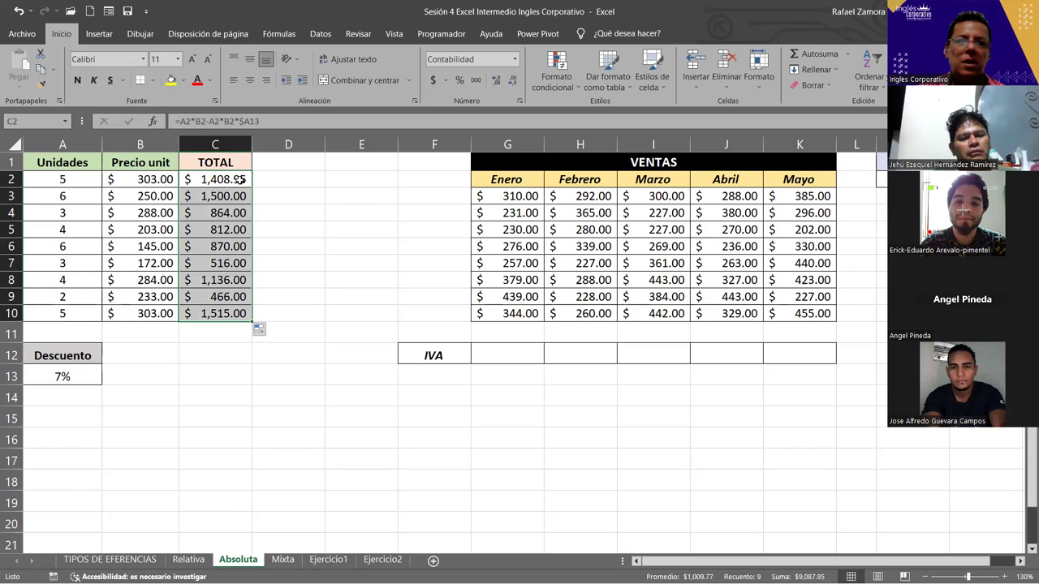
{"action": "double_click", "coordinate": [224, 197]}
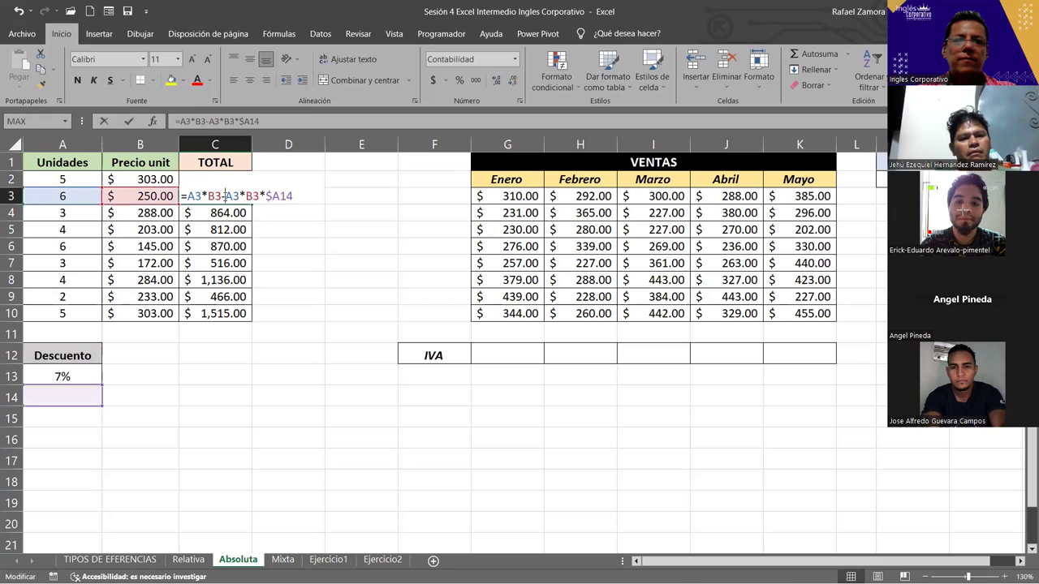
{"action": "key", "text": "Return"}
{"action": "double_click", "coordinate": [227, 246]}
{"action": "key", "text": "Return"}
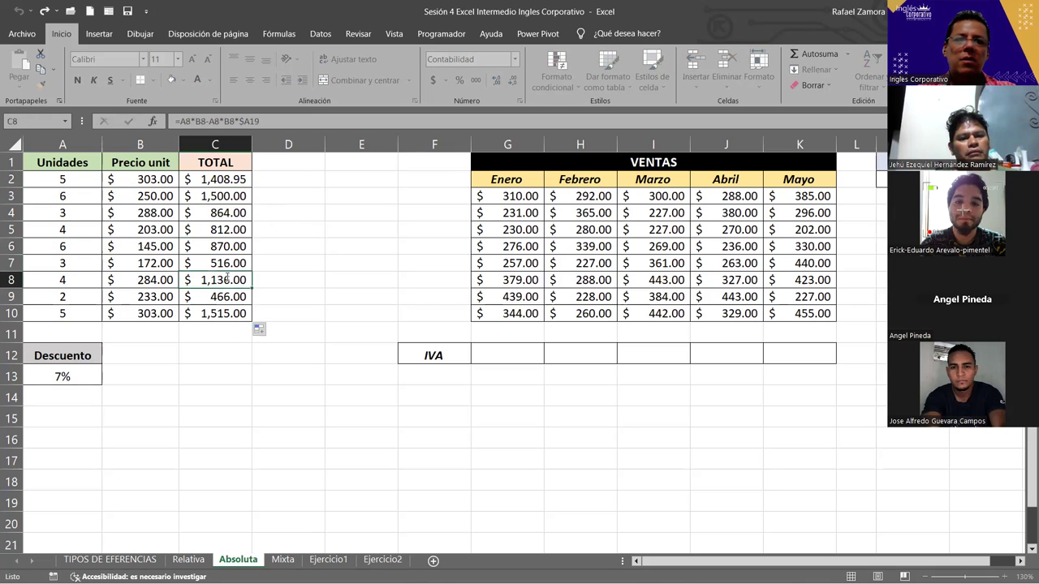
{"action": "double_click", "coordinate": [226, 280]}
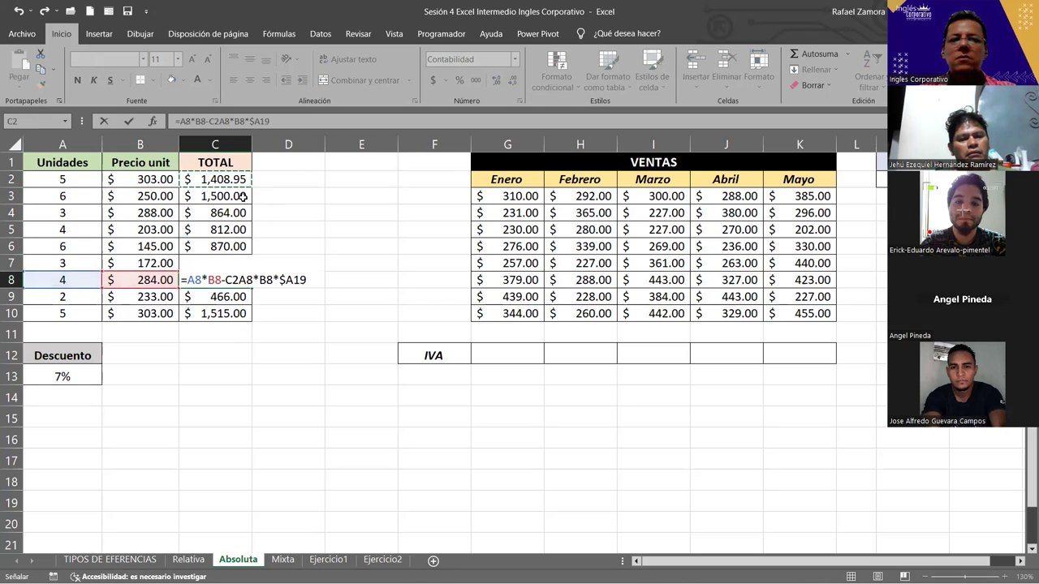
{"action": "key", "text": "ctrl+Return"}
- Lock the discount row so C2 reads =A2*B2-A2*B2*A$13, still showing $ 1,408.95
{"action": "double_click", "coordinate": [233, 178]}
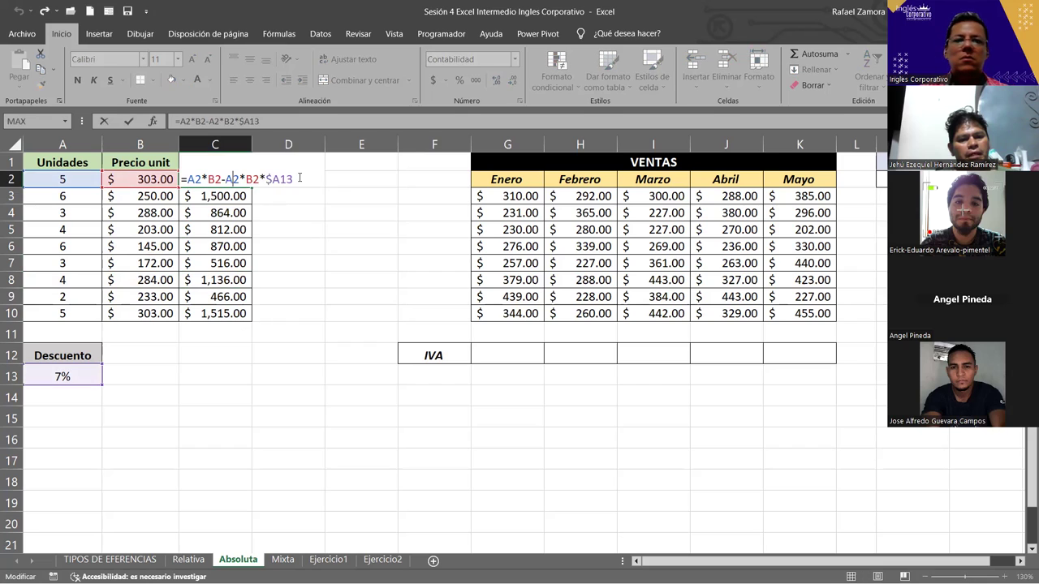
{"action": "left_click", "coordinate": [300, 179]}
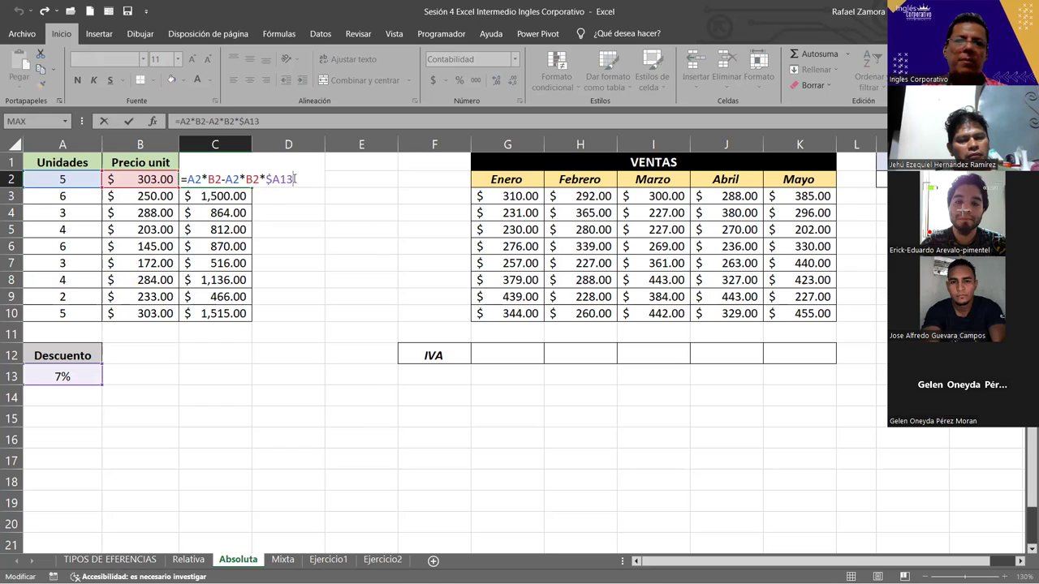
{"action": "key", "text": "Left"}
{"action": "key", "text": "Left"}
{"action": "type", "text": "$"}
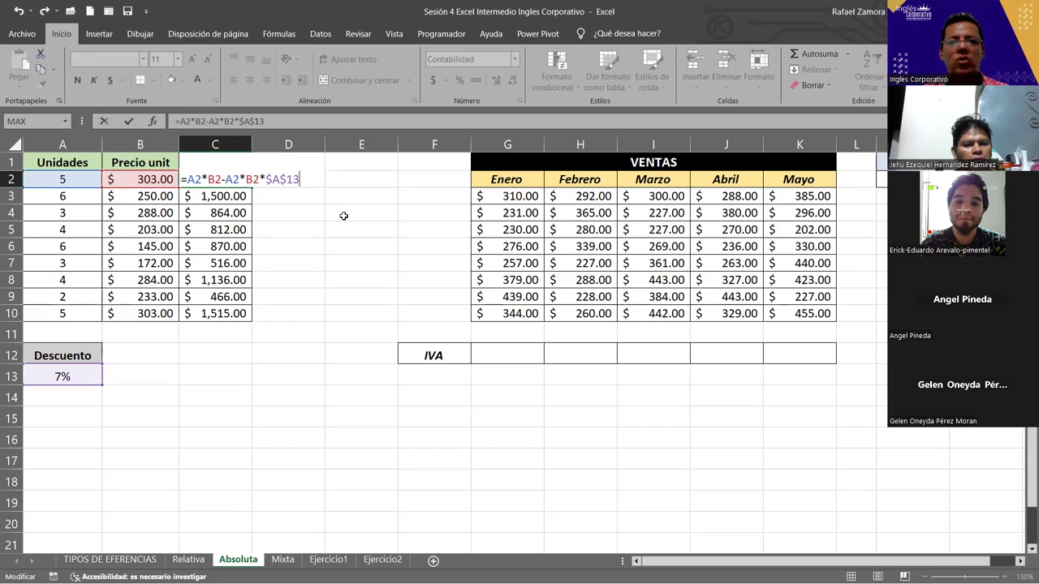
{"action": "key", "text": "F4"}
{"action": "key", "text": "F4"}
{"action": "key", "text": "F4"}
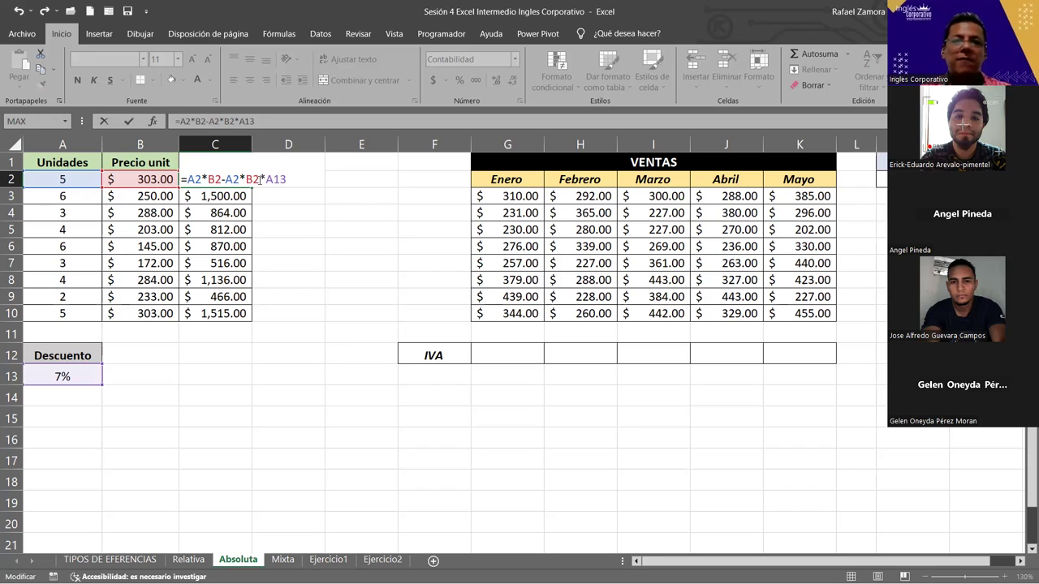
{"action": "key", "text": "shift+Left"}
{"action": "key", "text": "shift+Left"}
{"action": "key", "text": "shift+Left"}
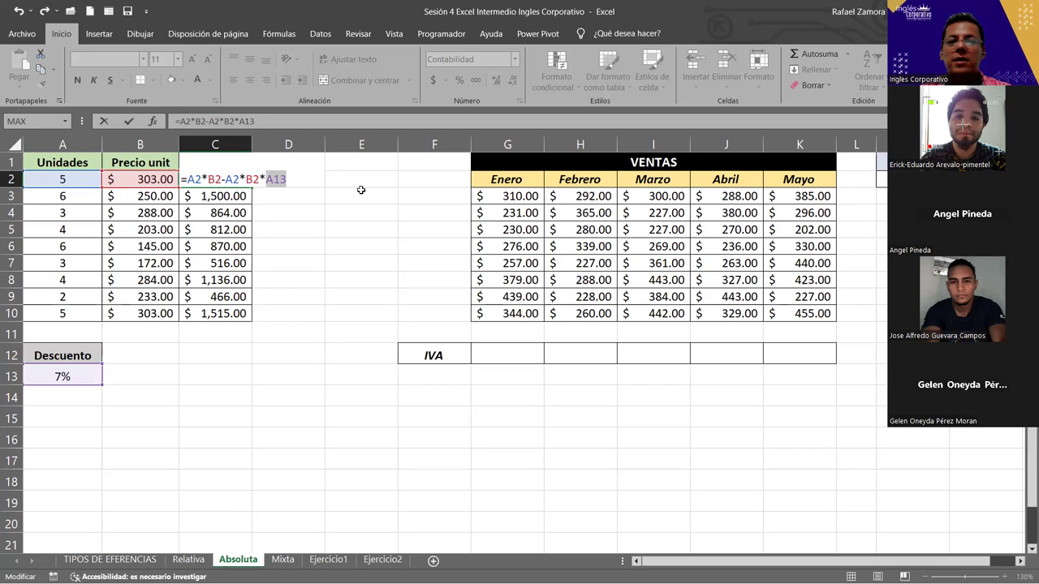
{"action": "left_click", "coordinate": [284, 180]}
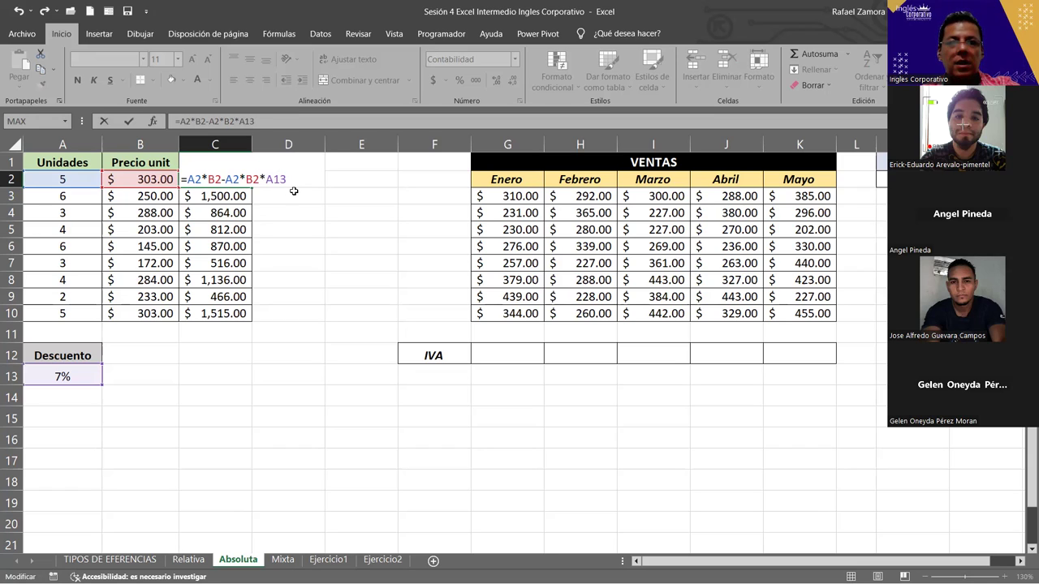
{"action": "type", "text": "$"}
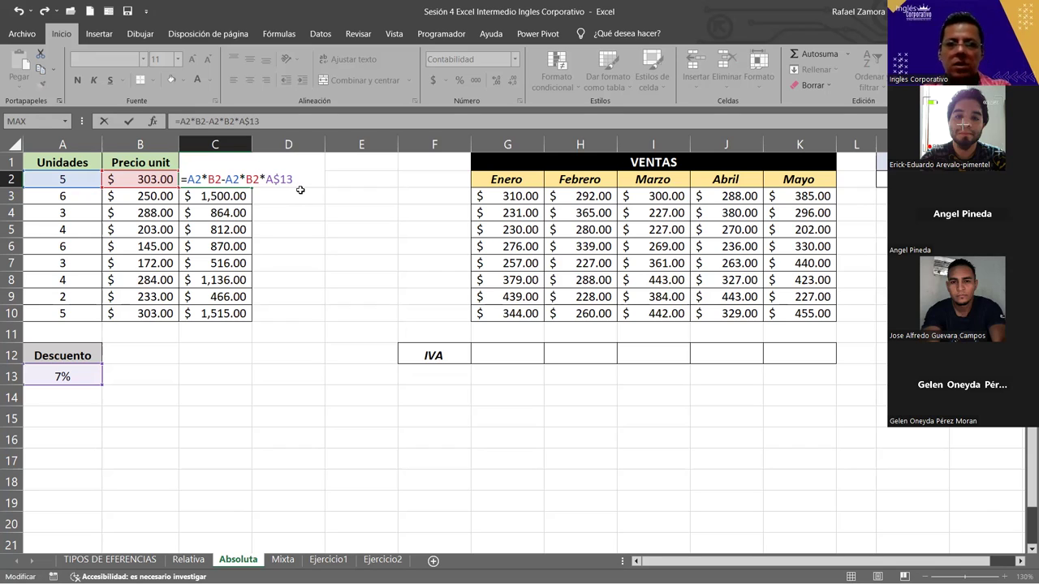
{"action": "key", "text": "ctrl+Return"}
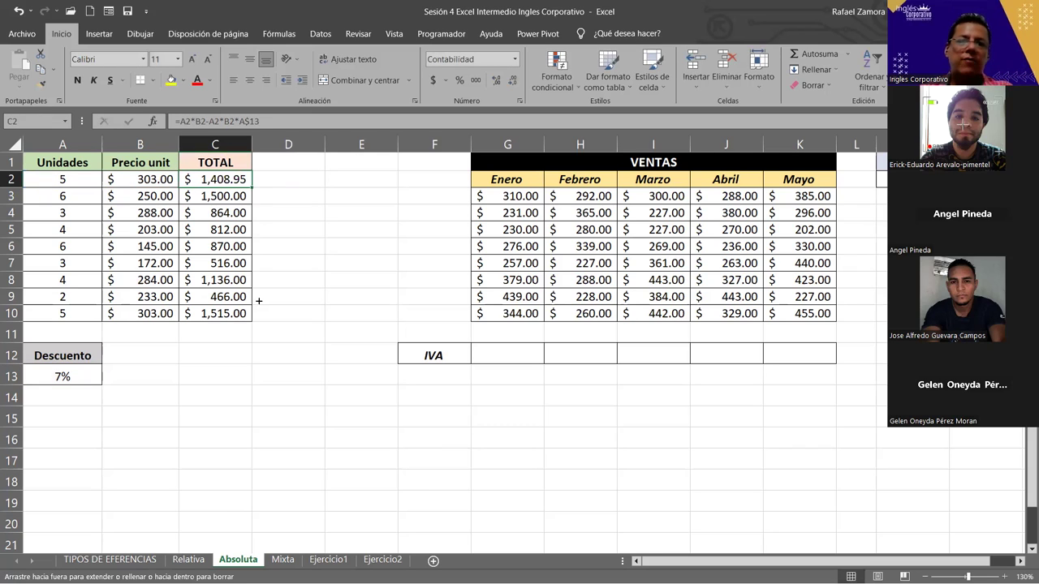
- Fill C2 down to C10 and verify C3, C7, C8, C10 use A$13 (C3 $ 1,395.00)
{"action": "left_click_drag", "start_coordinate": [252, 326], "coordinate": [253, 327]}
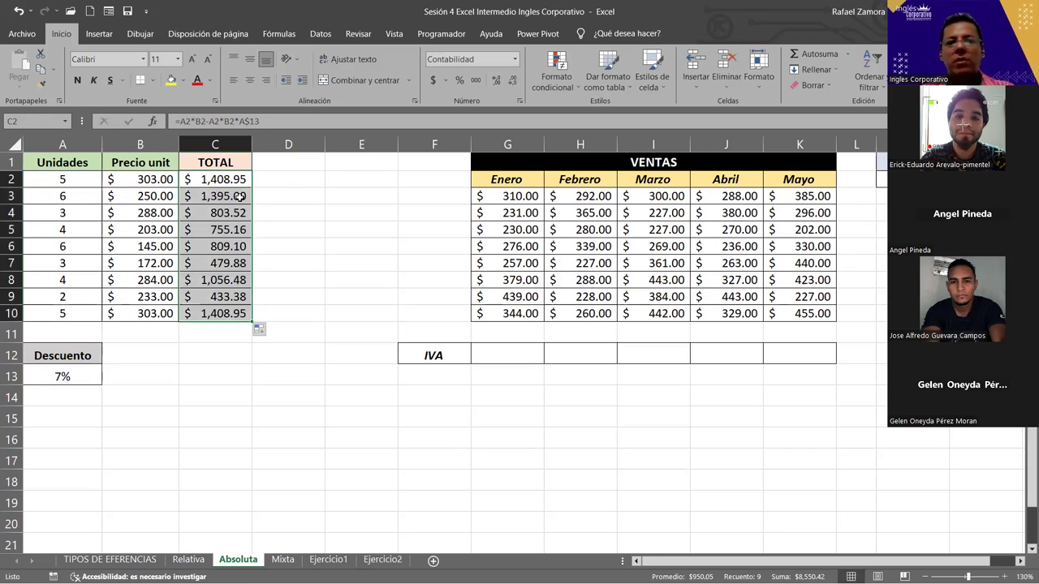
{"action": "double_click", "coordinate": [242, 196]}
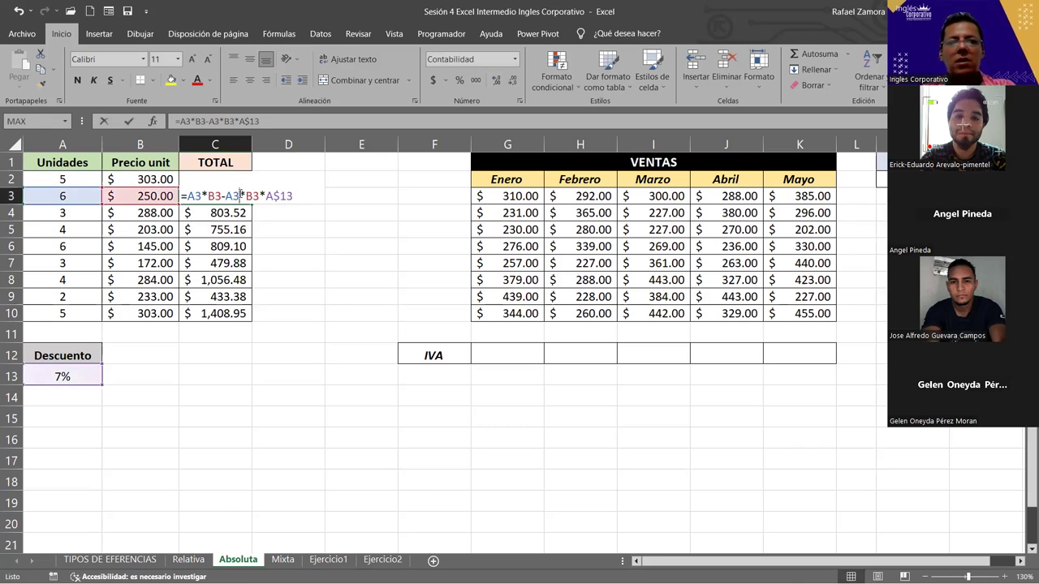
{"action": "key", "text": "Return"}
{"action": "left_click", "coordinate": [217, 229]}
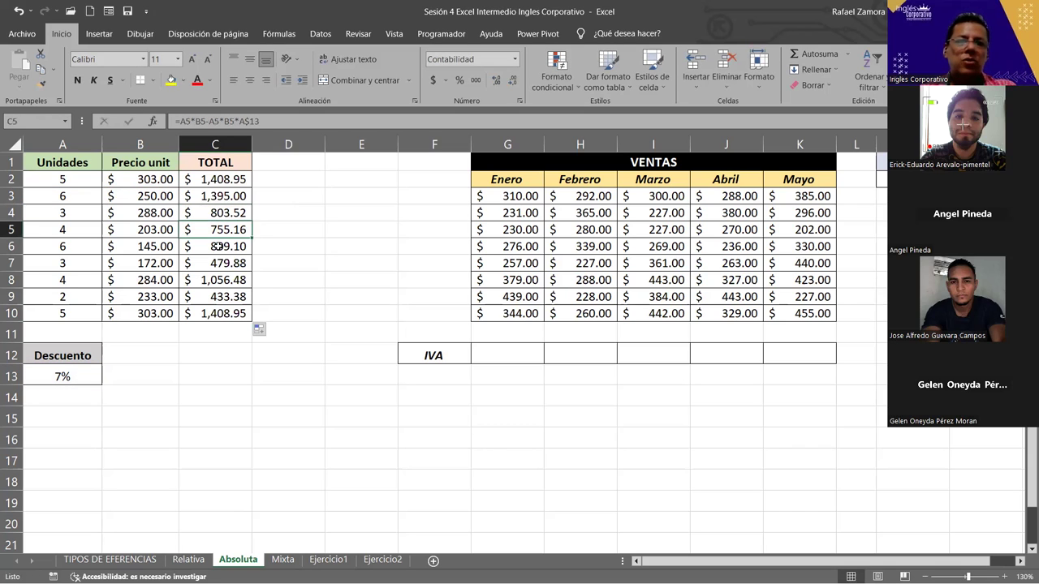
{"action": "double_click", "coordinate": [215, 263]}
{"action": "double_click", "coordinate": [220, 279]}
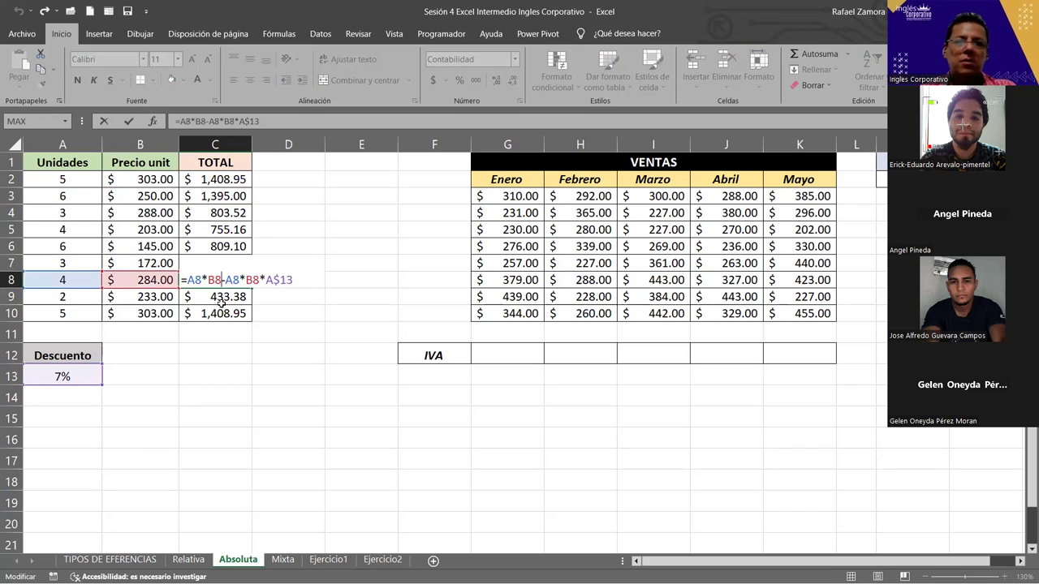
{"action": "left_click", "coordinate": [221, 313]}
{"action": "key", "text": "F2"}
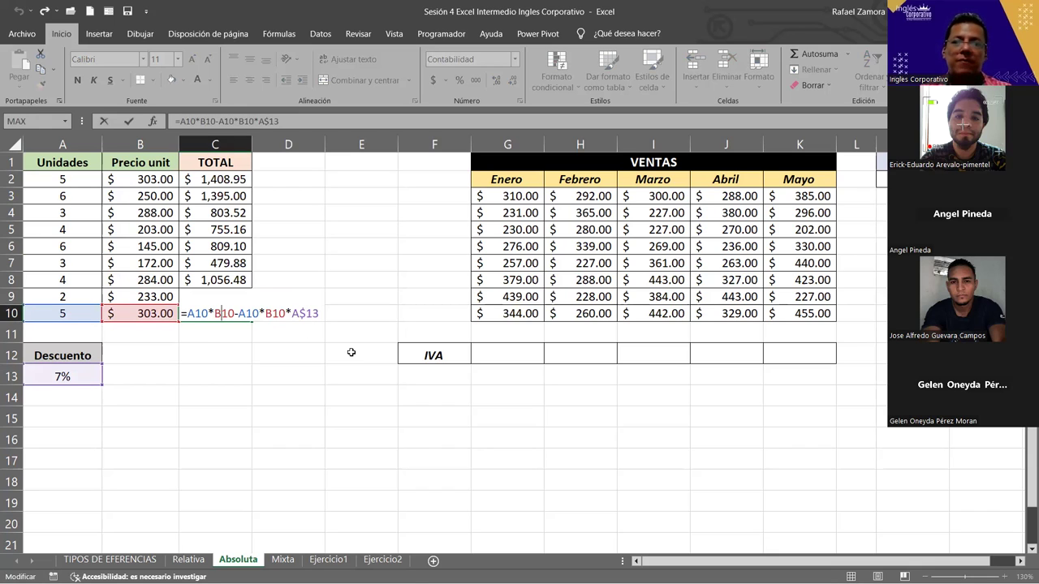
{"action": "double_click", "coordinate": [232, 179]}
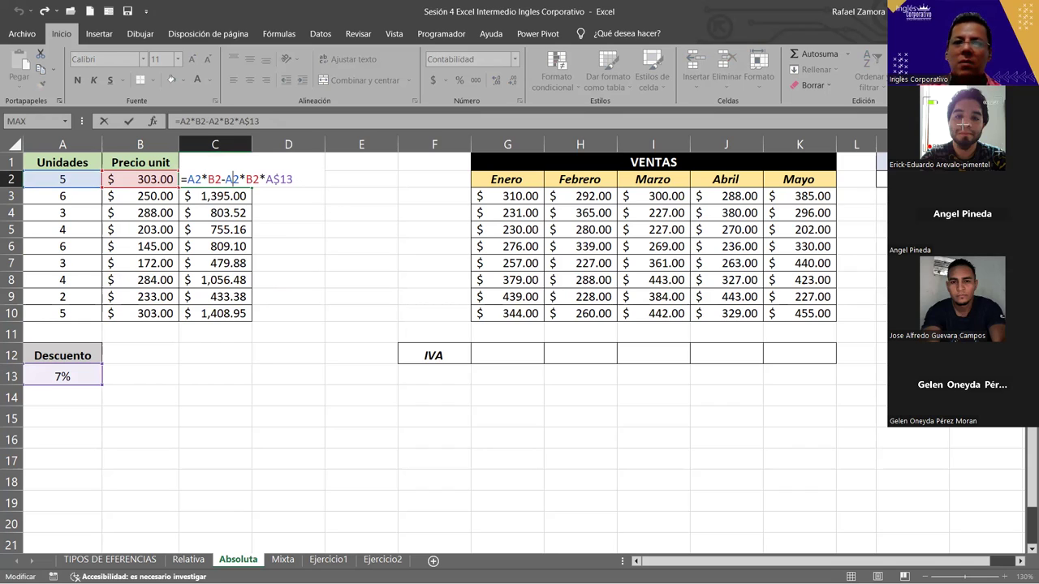
{"action": "key", "text": "ctrl+Return"}
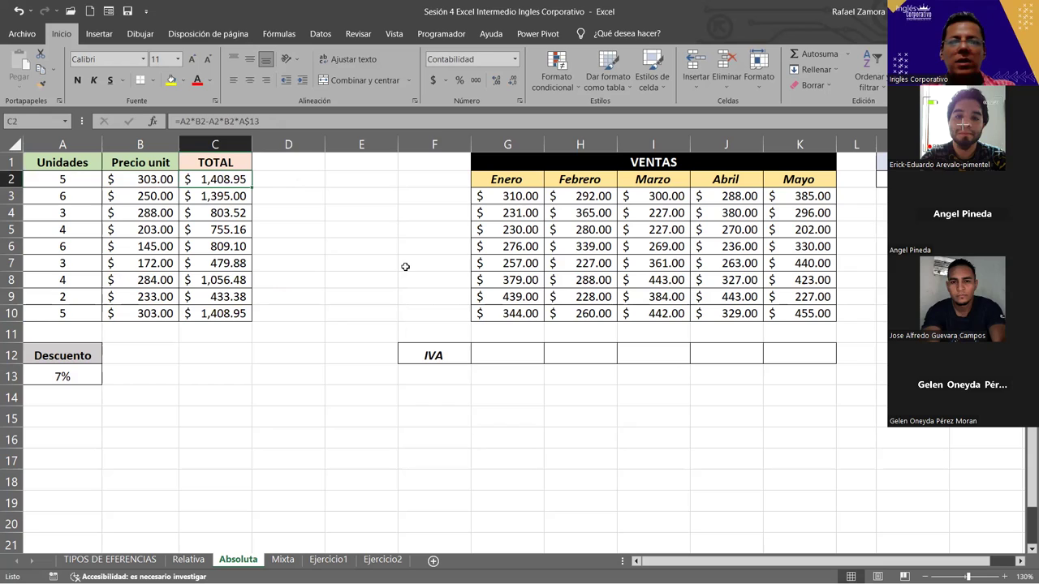
{"action": "left_click", "coordinate": [454, 263]}
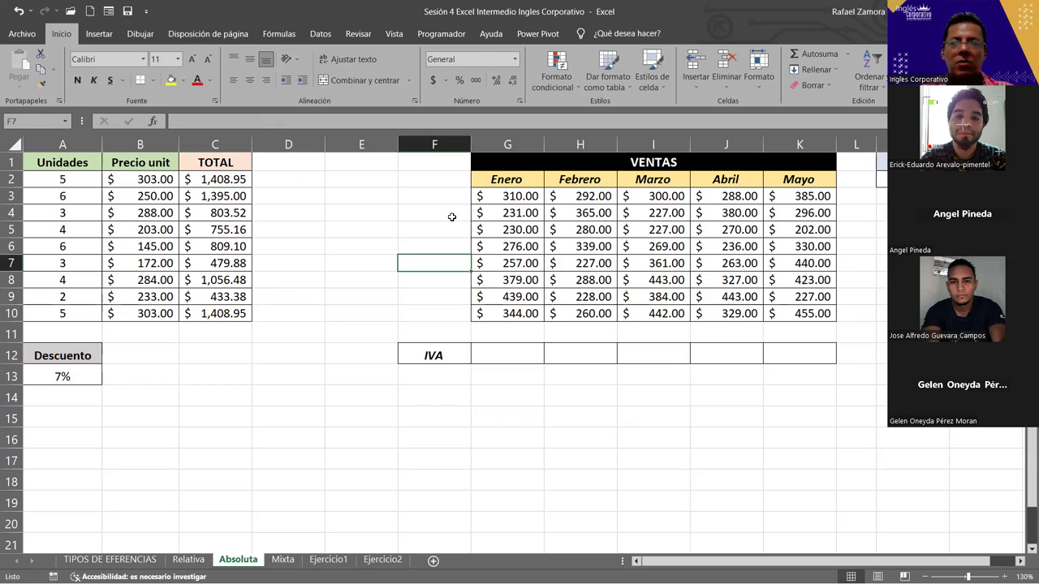
- Enter =SUMA(G3:G10)*M2 in G12 so the Enero IVA shows $ 320.58
{"action": "left_click", "coordinate": [503, 348]}
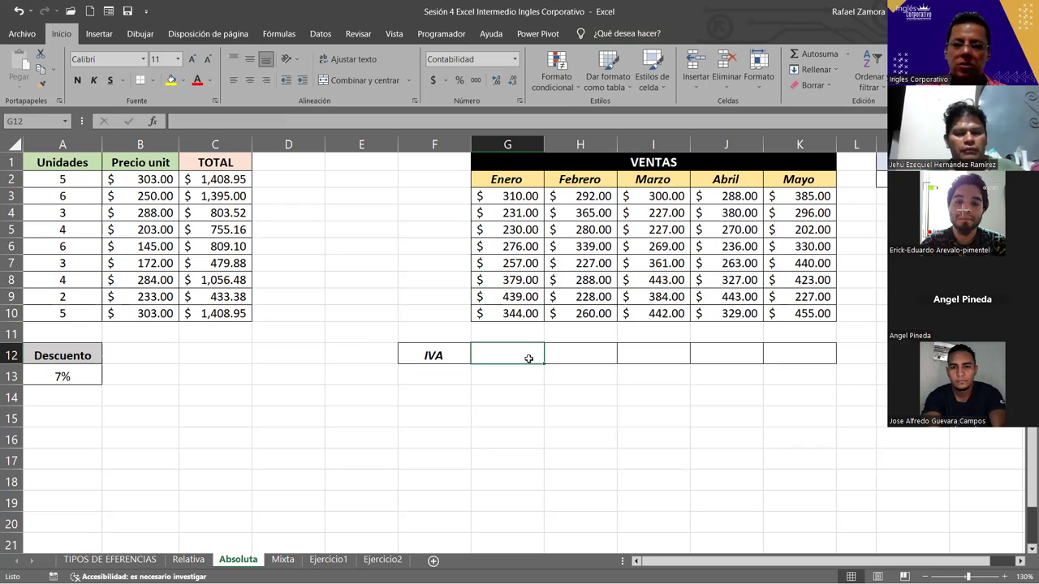
{"action": "type", "text": ")"}
{"action": "key", "text": "BackSpace"}
{"action": "type", "text": "="}
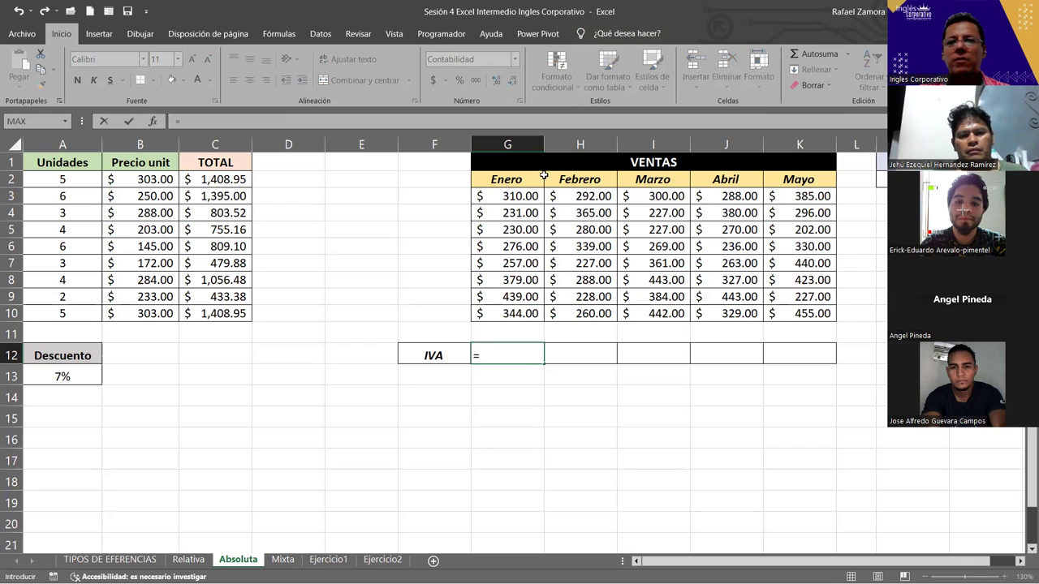
{"action": "type", "text": "SUMA("}
{"action": "left_click", "coordinate": [505, 201]}
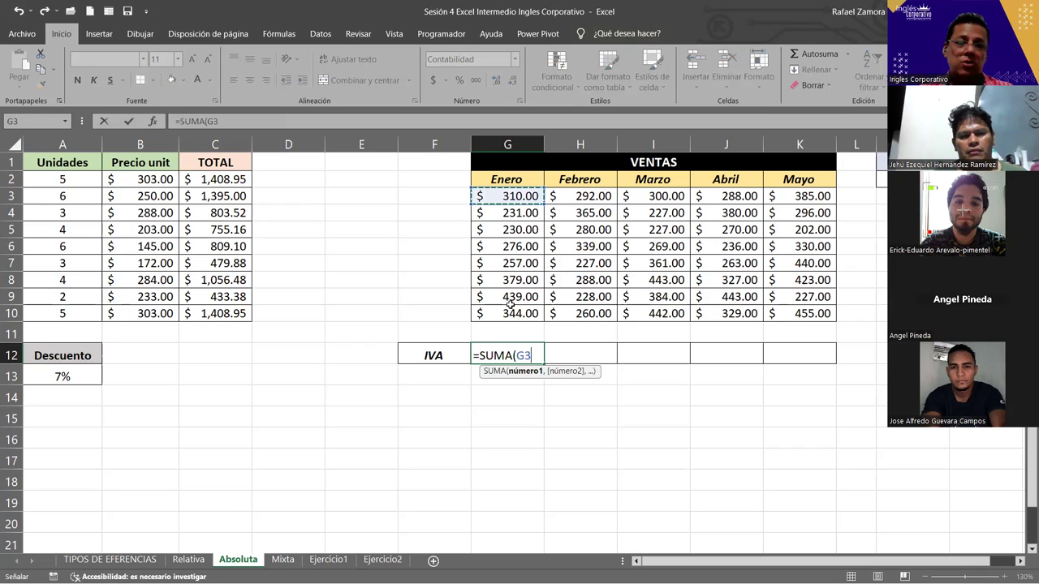
{"action": "key", "text": "ctrl+shift+Down"}
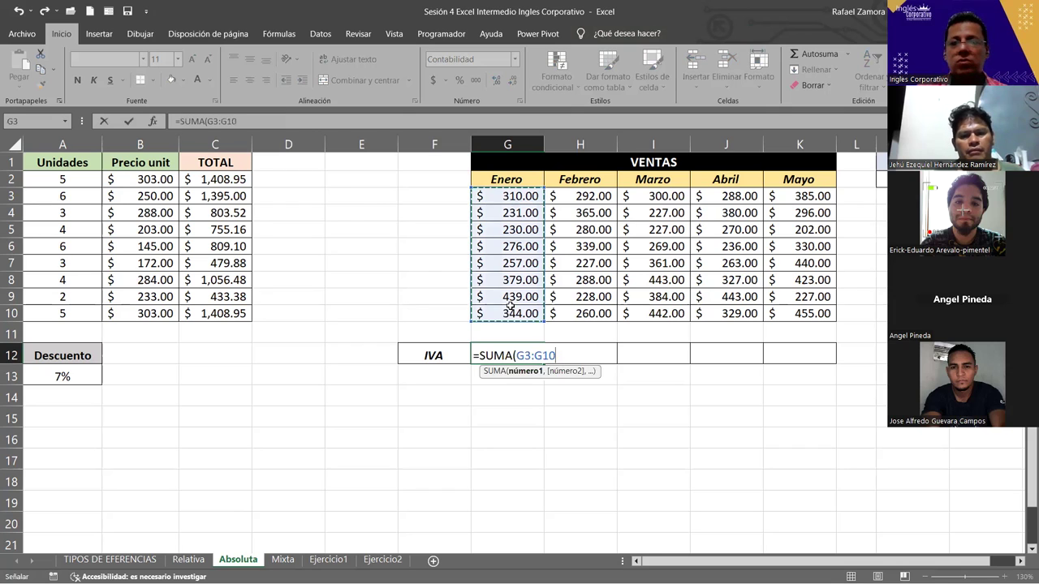
{"action": "type", "text": ")*"}
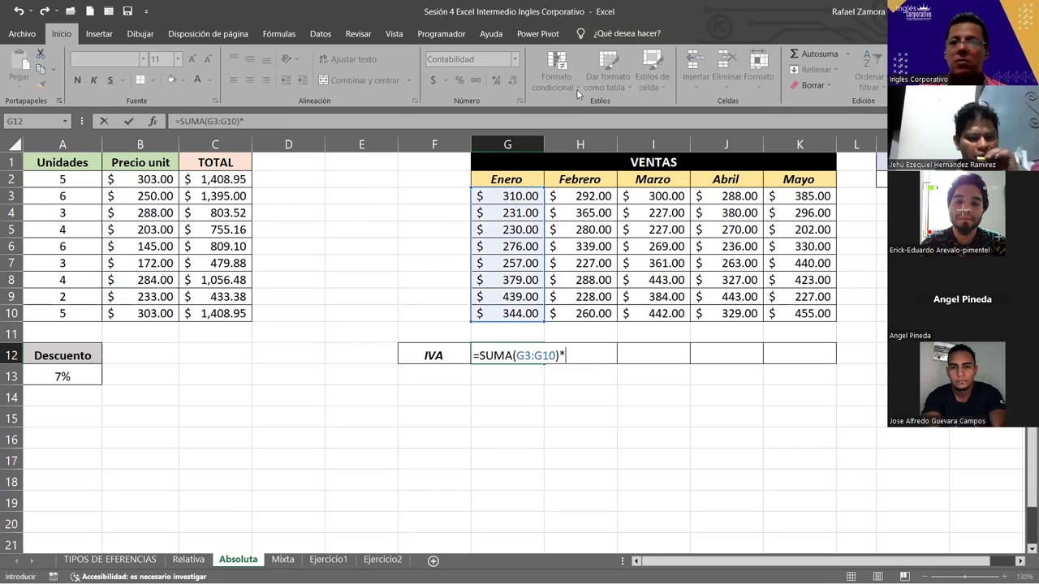
{"action": "left_click", "coordinate": [881, 179]}
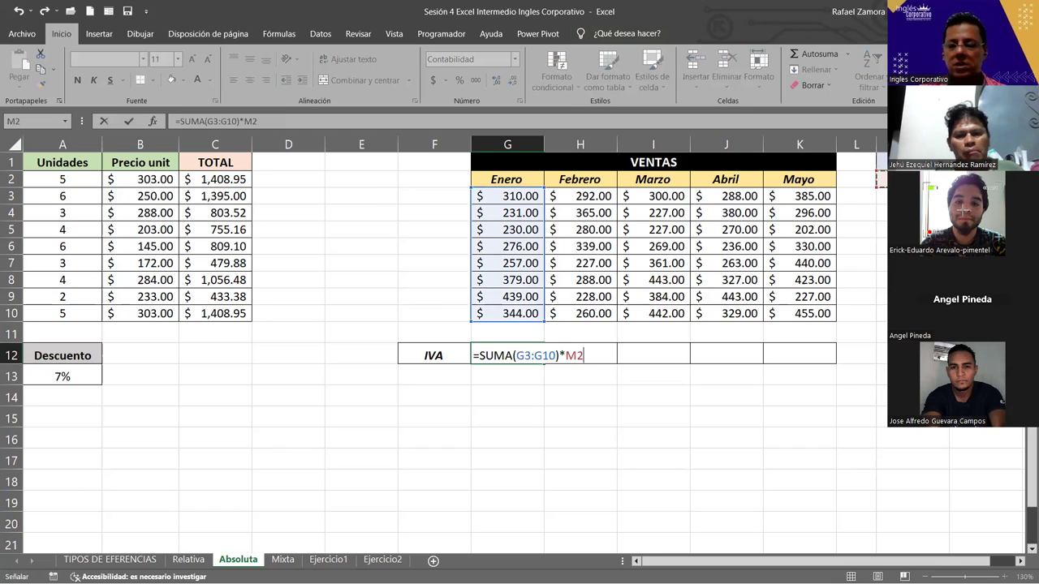
{"action": "key", "text": "Return"}
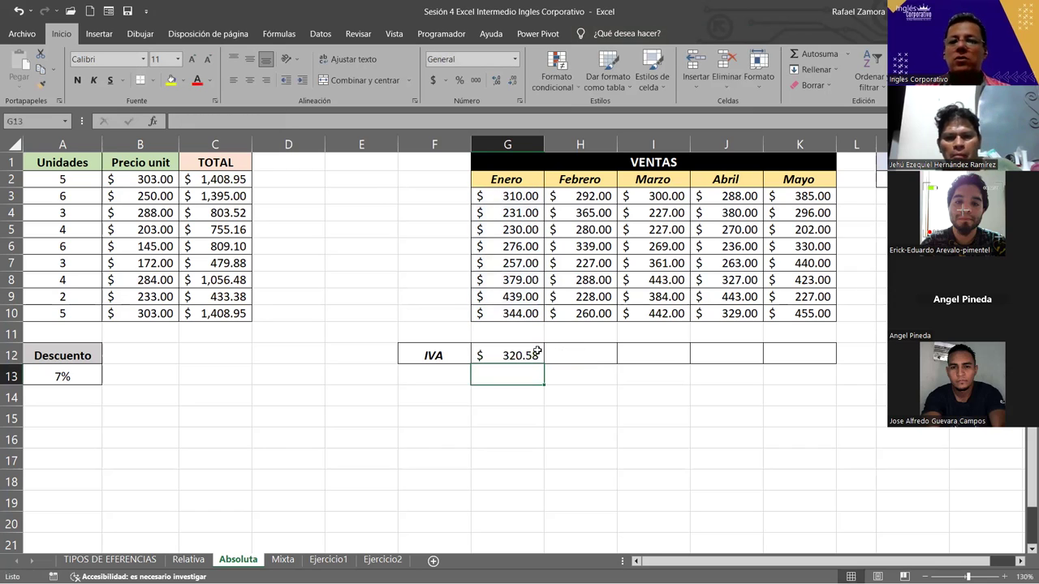
- Fill the G12 IVA formula right through K12, leaving H12:K12 showing $ -
{"action": "left_click", "coordinate": [532, 354]}
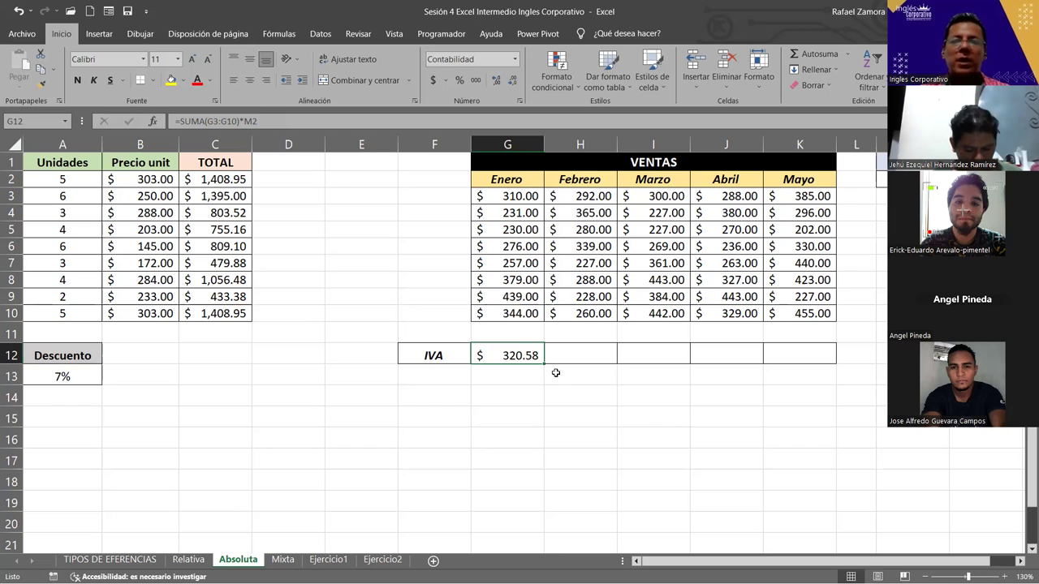
{"action": "left_click_drag", "start_coordinate": [543, 363], "coordinate": [610, 365]}
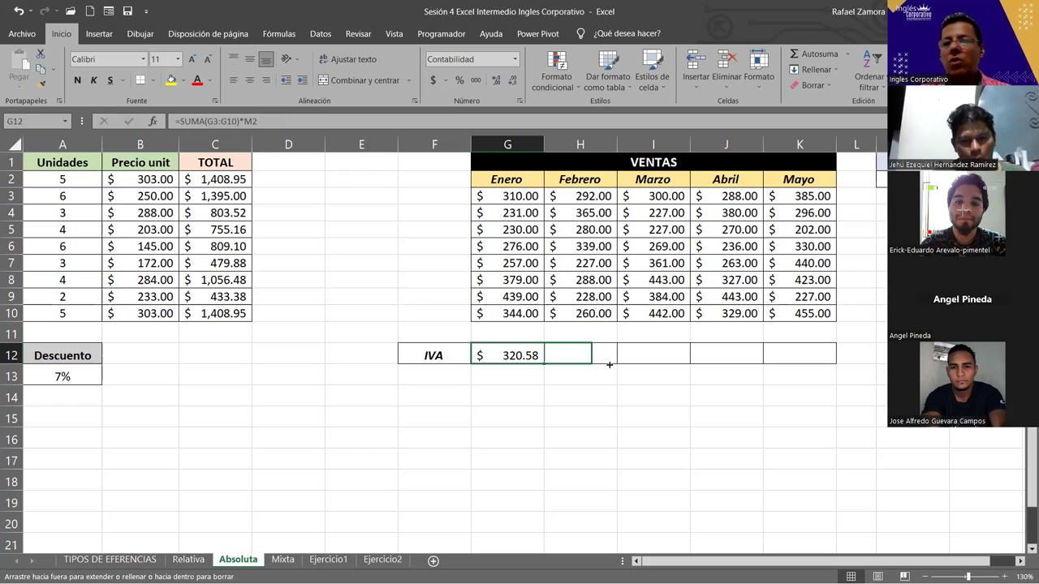
{"action": "left_click_drag", "start_coordinate": [809, 371], "coordinate": [808, 371]}
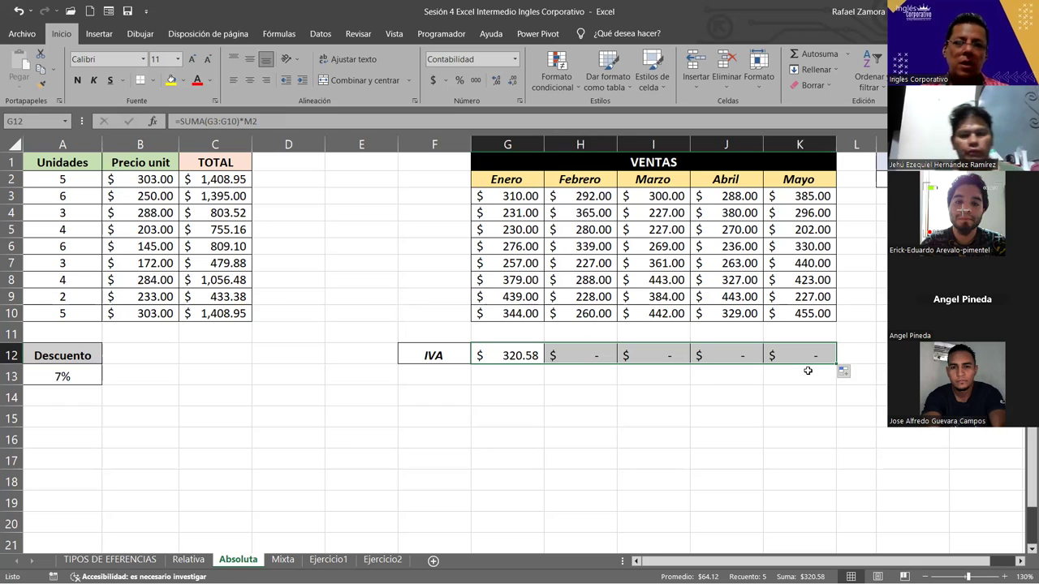
{"action": "left_click", "coordinate": [508, 351]}
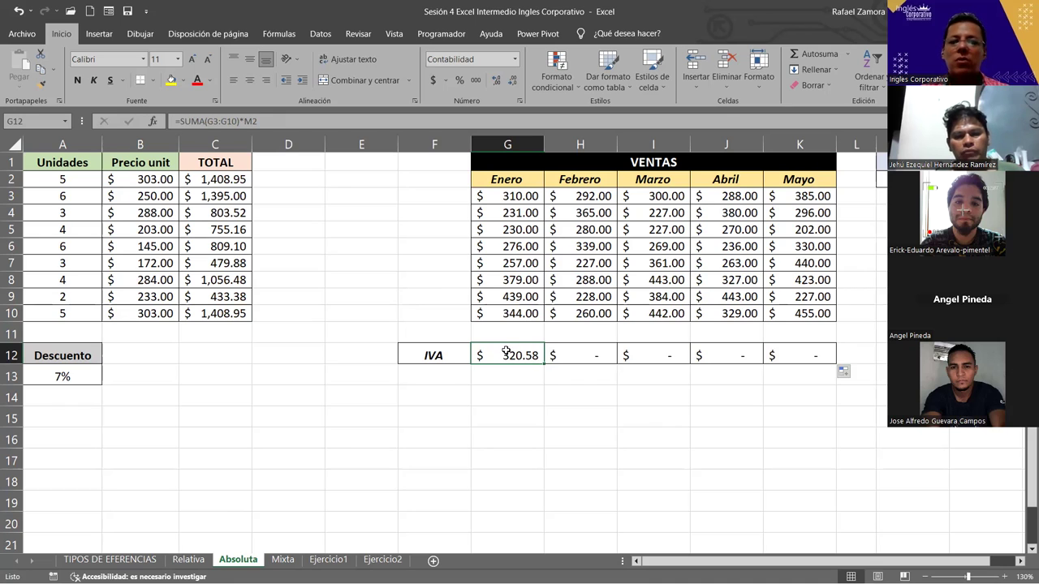
{"action": "left_click", "coordinate": [513, 415]}
{"action": "mouse_move", "coordinate": [789, 431]}
{"action": "left_mouse_down"}
{"action": "mouse_move", "coordinate": [353, 417]}
{"action": "mouse_move", "coordinate": [880, 425]}
{"action": "mouse_move", "coordinate": [859, 419]}
{"action": "left_mouse_up"}
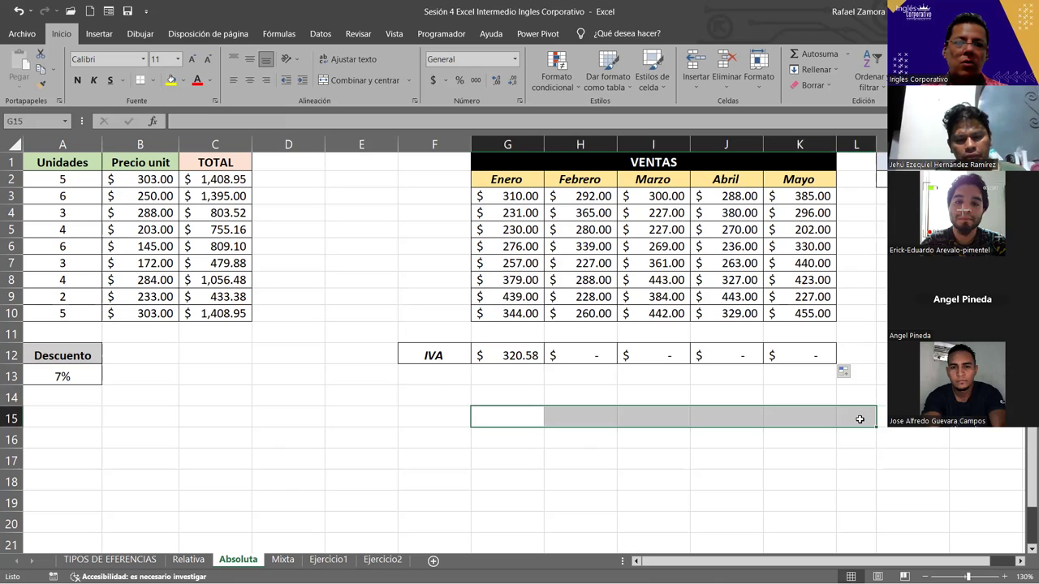
- Open G12's =SUMA(G3:G10)*M2 formula for editing, restoring and re-maximizing the Excel window
{"action": "double_click", "coordinate": [511, 353]}
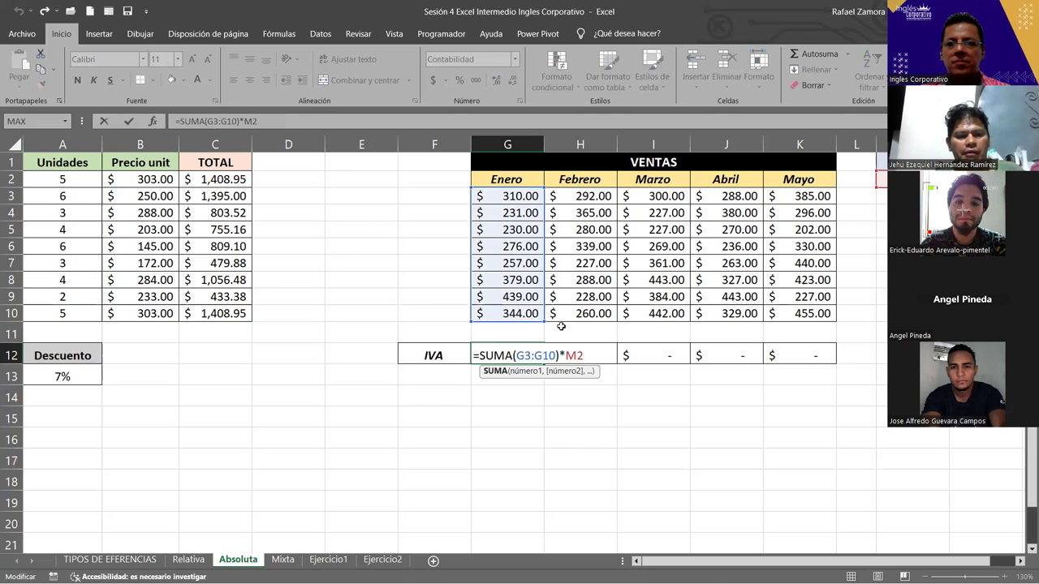
{"action": "key", "text": "Left"}
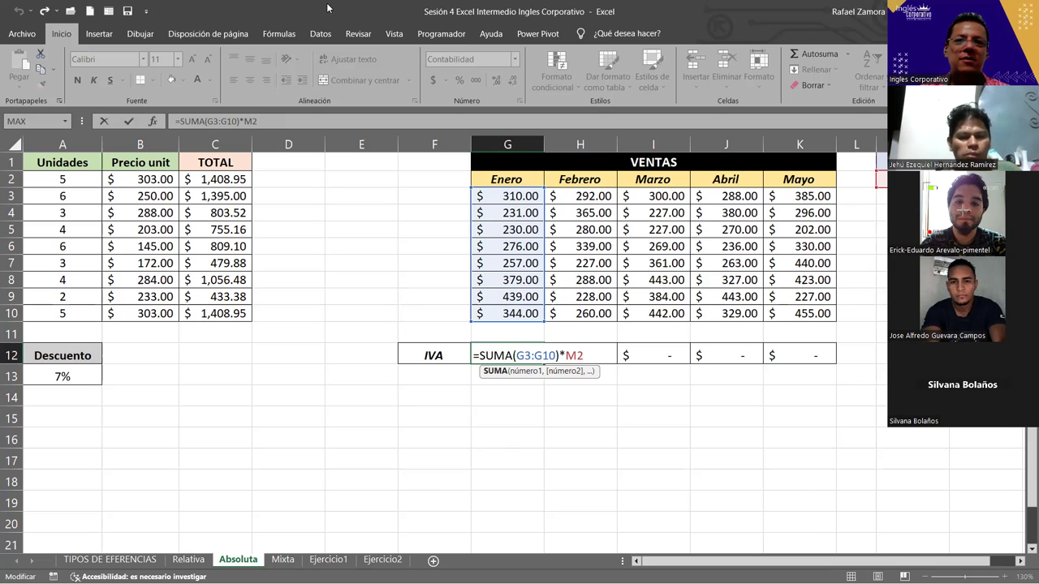
{"action": "double_click", "coordinate": [546, 7]}
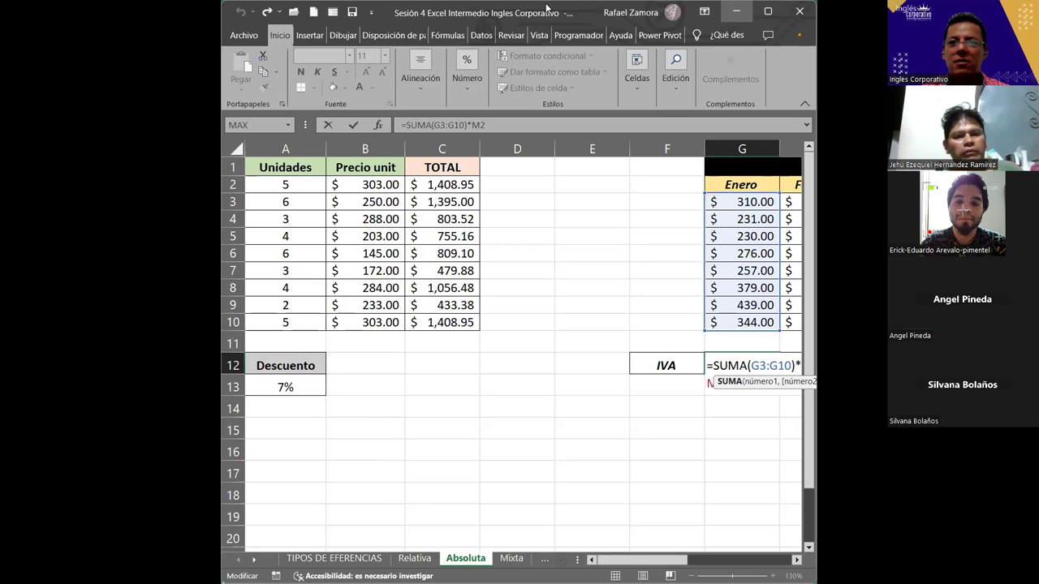
{"action": "double_click", "coordinate": [556, 7]}
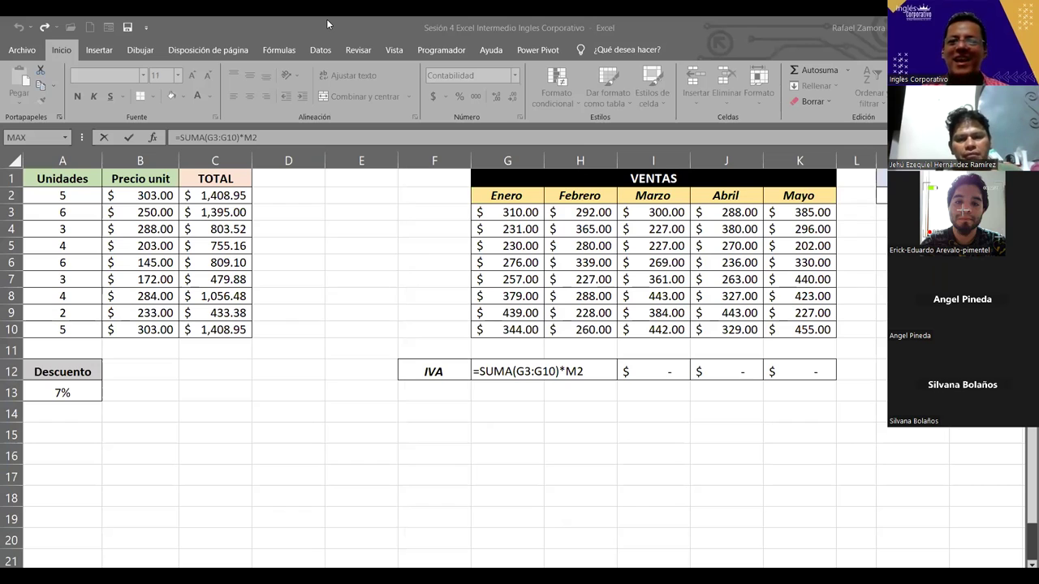
- Change G12 to =SUMA(G3:G10)*$M2 and refill it across to K12 ($ 320.58 to $ 358.54)
{"action": "left_click", "coordinate": [566, 372]}
{"action": "left_click_drag", "start_coordinate": [566, 372], "coordinate": [586, 372]}
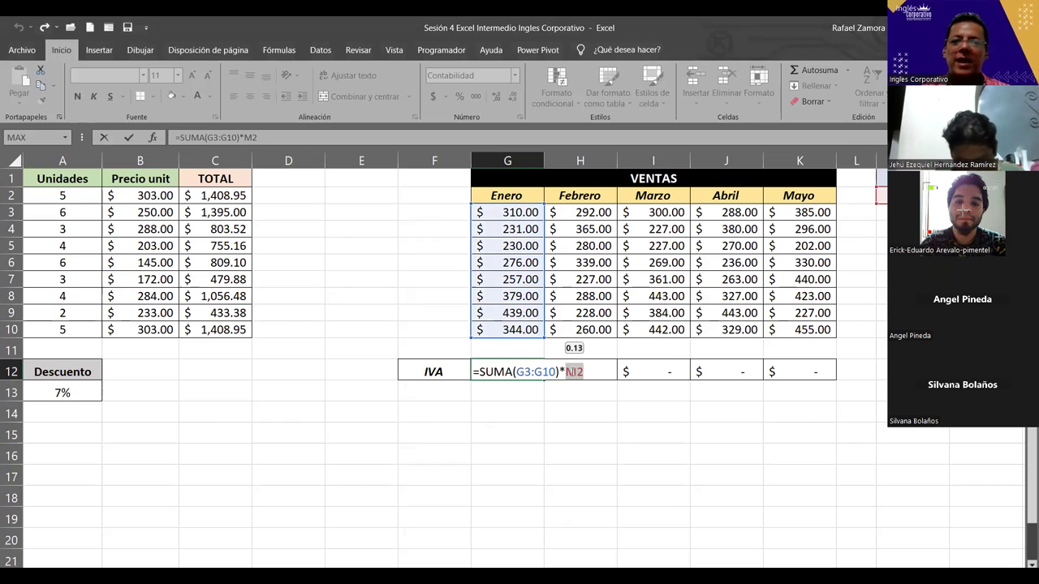
{"action": "left_click", "coordinate": [577, 371]}
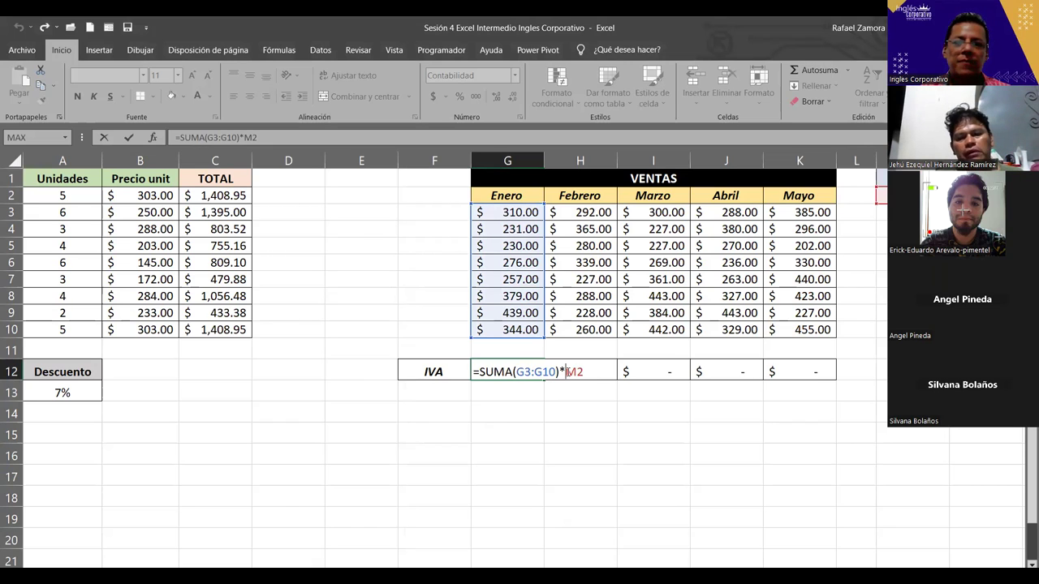
{"action": "type", "text": "$"}
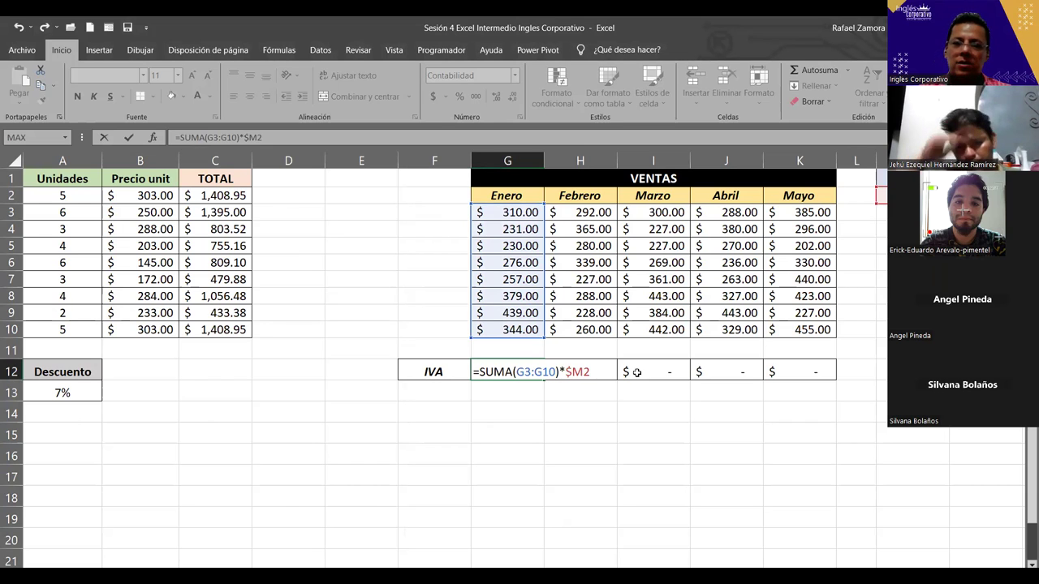
{"action": "key", "text": "Return"}
{"action": "left_click", "coordinate": [534, 371]}
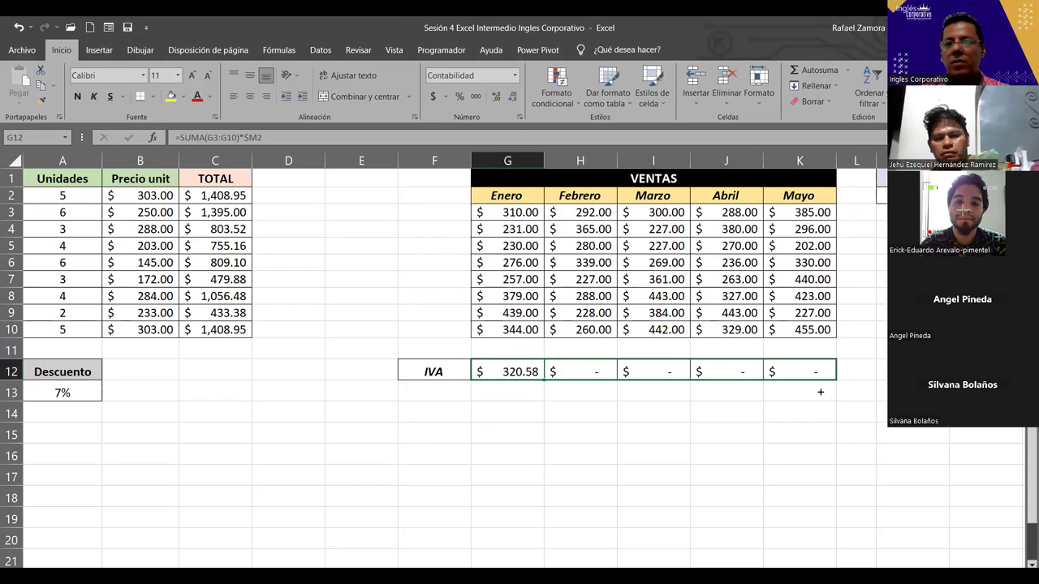
{"action": "left_click_drag", "start_coordinate": [678, 389], "coordinate": [820, 392]}
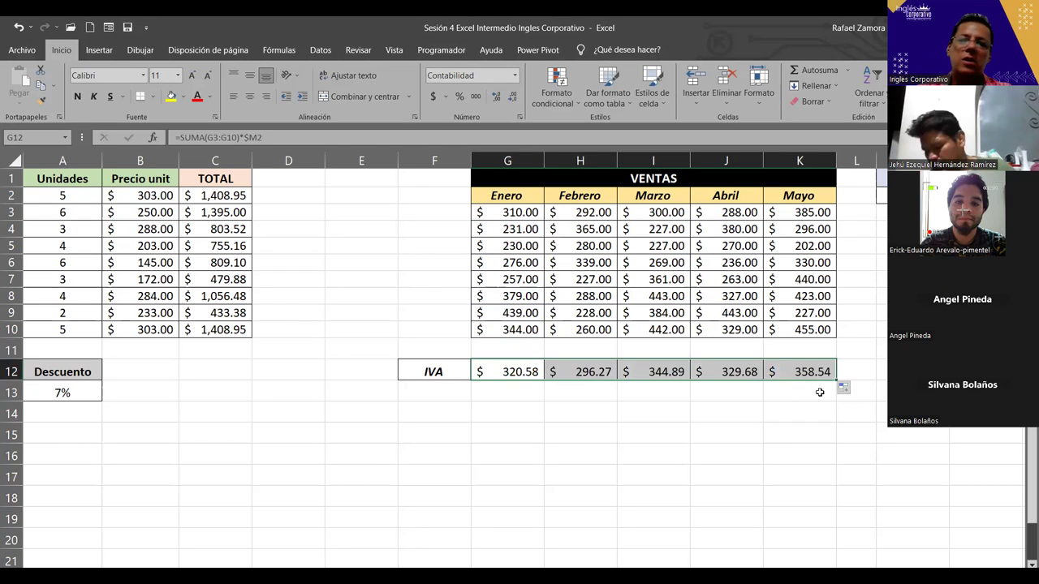
- Inspect the Febrero IVA formula in H12 and compare it with G12
{"action": "double_click", "coordinate": [608, 371]}
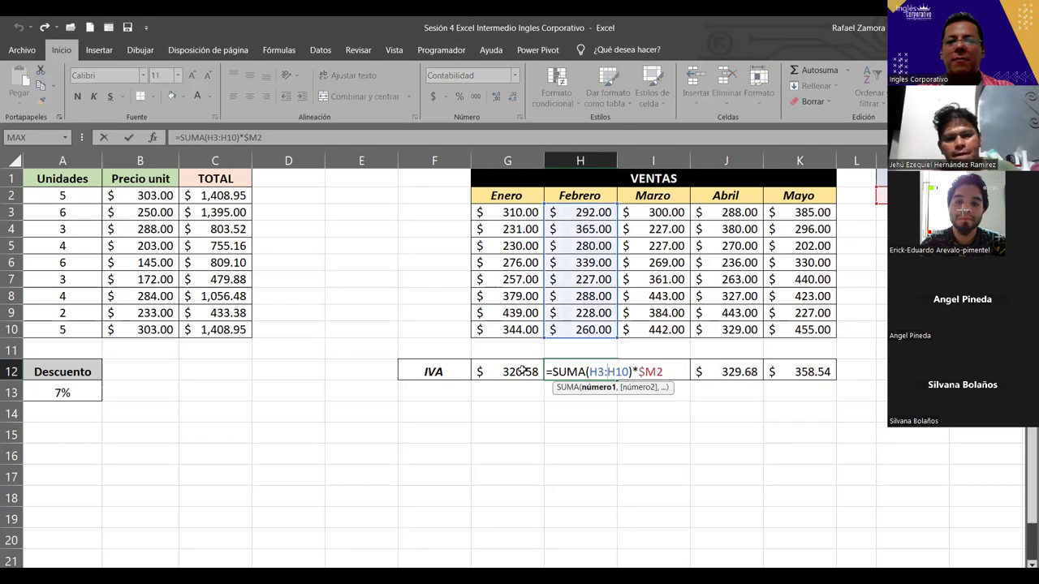
{"action": "key", "text": "Escape"}
{"action": "key", "text": "Left"}
{"action": "key", "text": "F2"}
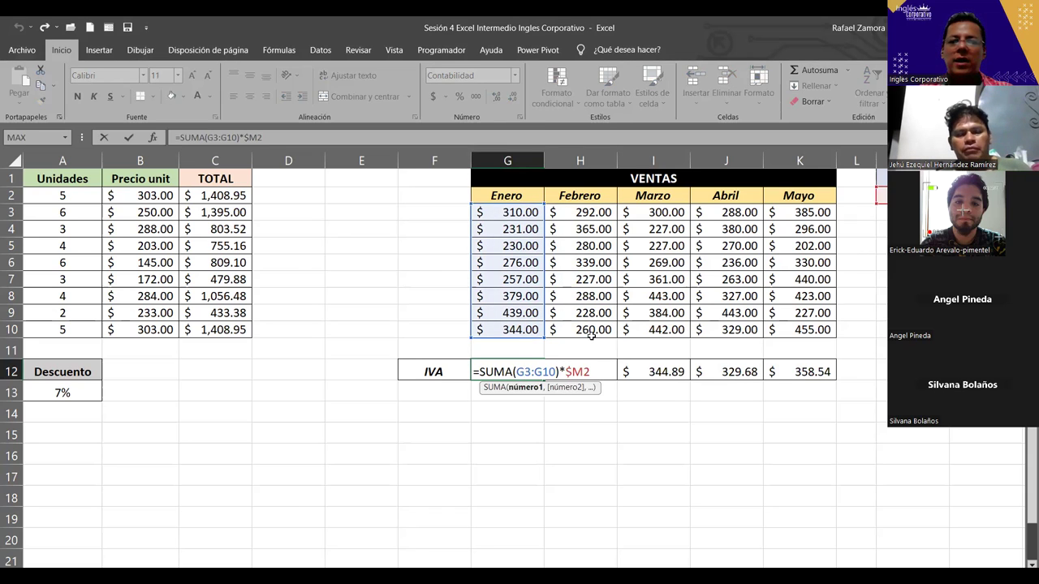
{"action": "key", "text": "Tab"}
{"action": "key", "text": "F2"}
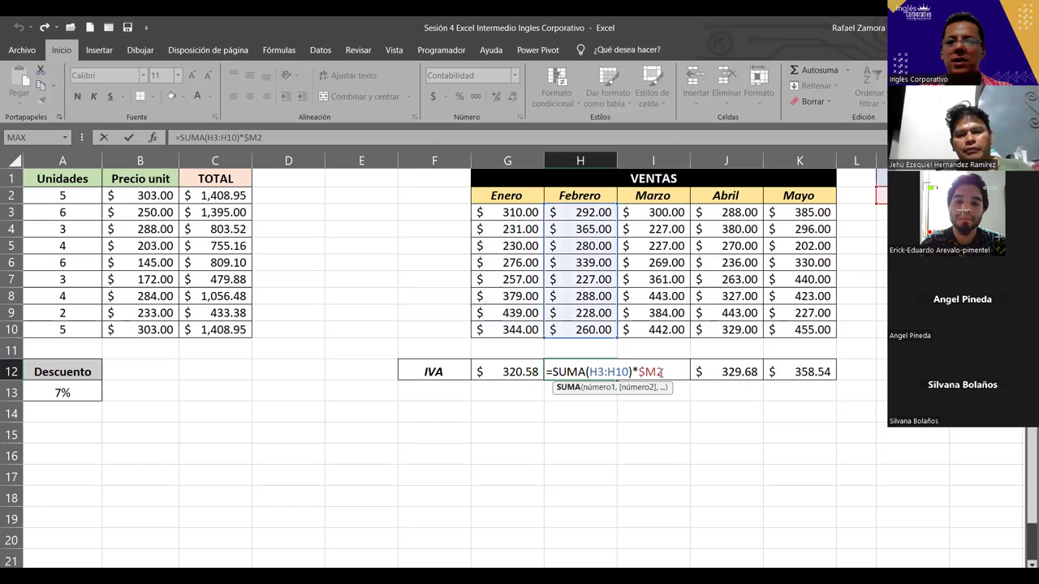
{"action": "key", "text": "Tab"}
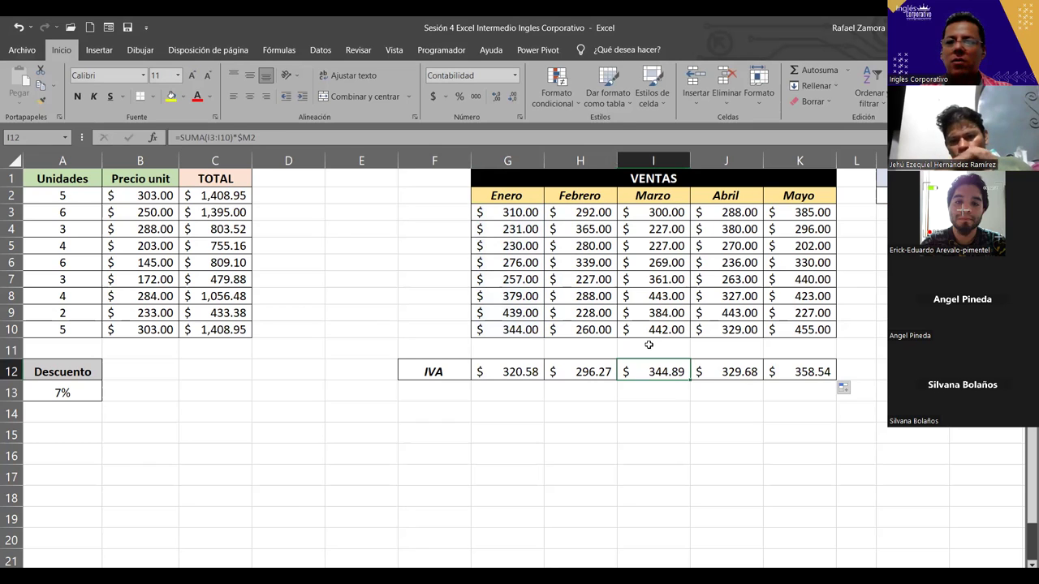
- Review the Enero and Mayo IVA formulas, then select the totals below C2
{"action": "left_click", "coordinate": [522, 371]}
{"action": "double_click", "coordinate": [522, 371]}
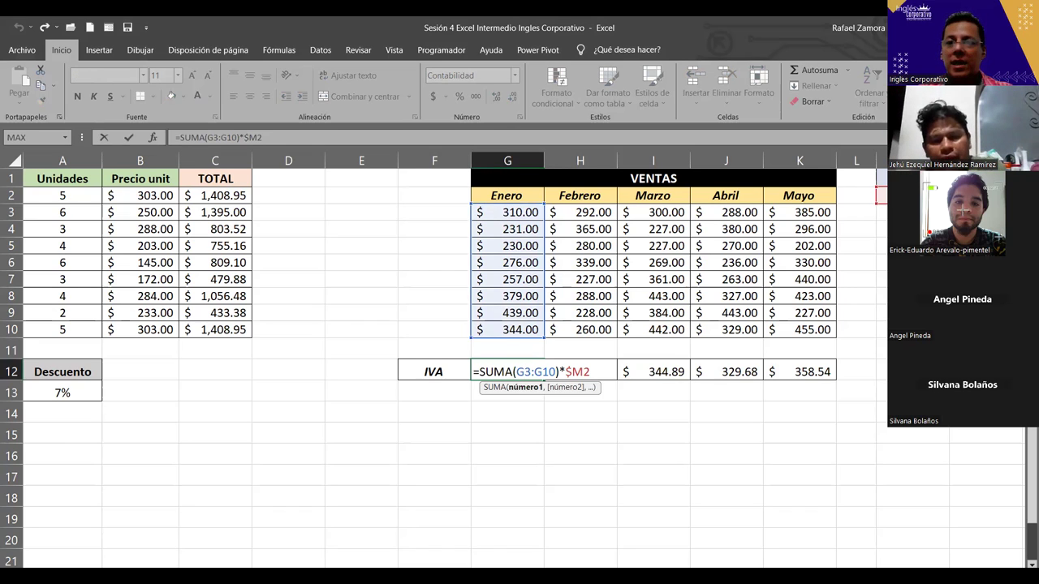
{"action": "left_click", "coordinate": [656, 371]}
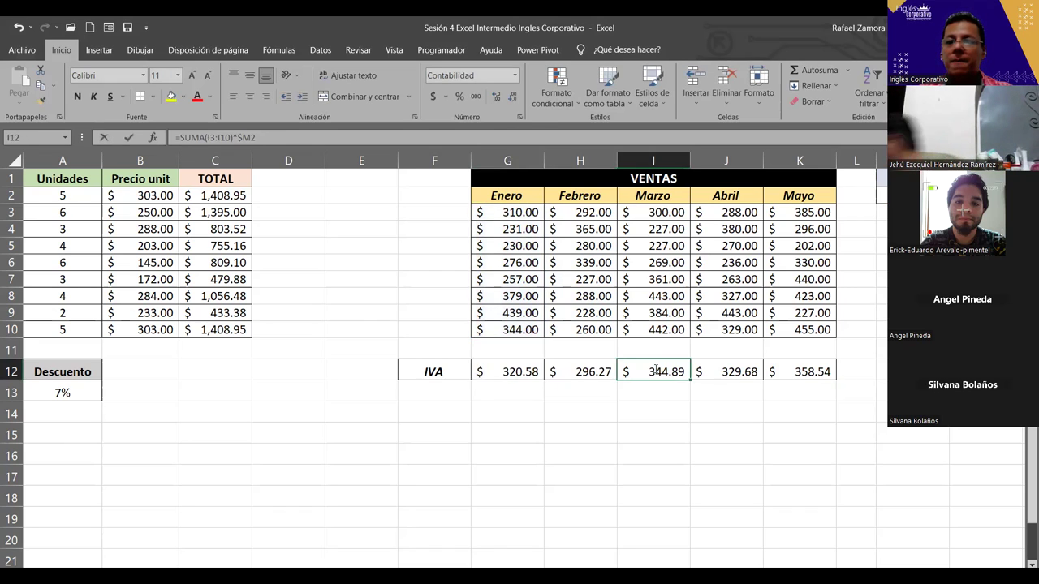
{"action": "double_click", "coordinate": [789, 372]}
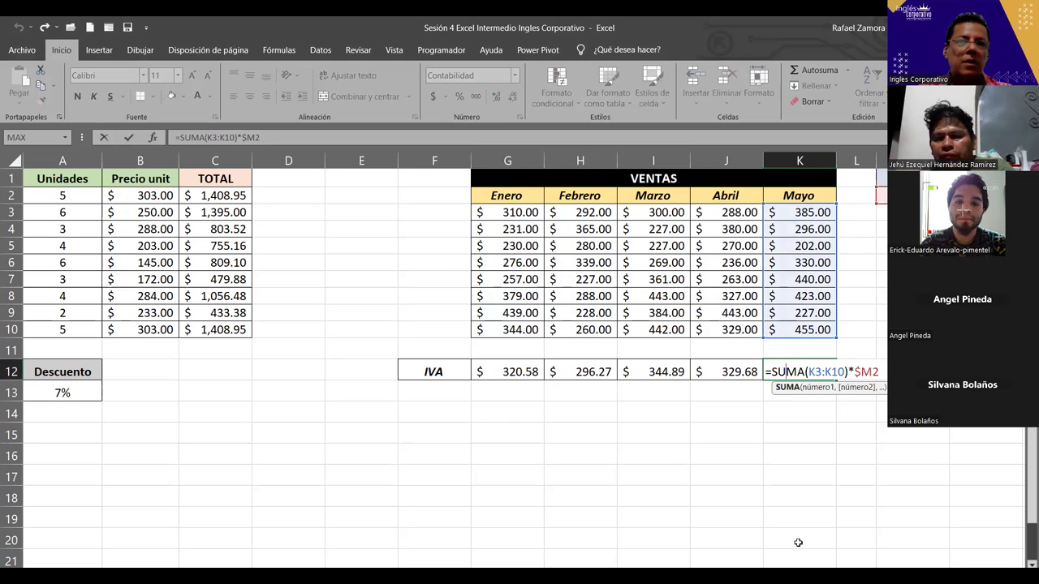
{"action": "left_click_drag", "start_coordinate": [241, 205], "coordinate": [255, 364]}
- Clear C3:C10, then cycle C2's A13 reference until it reads A$13
{"action": "key", "text": "Delete"}
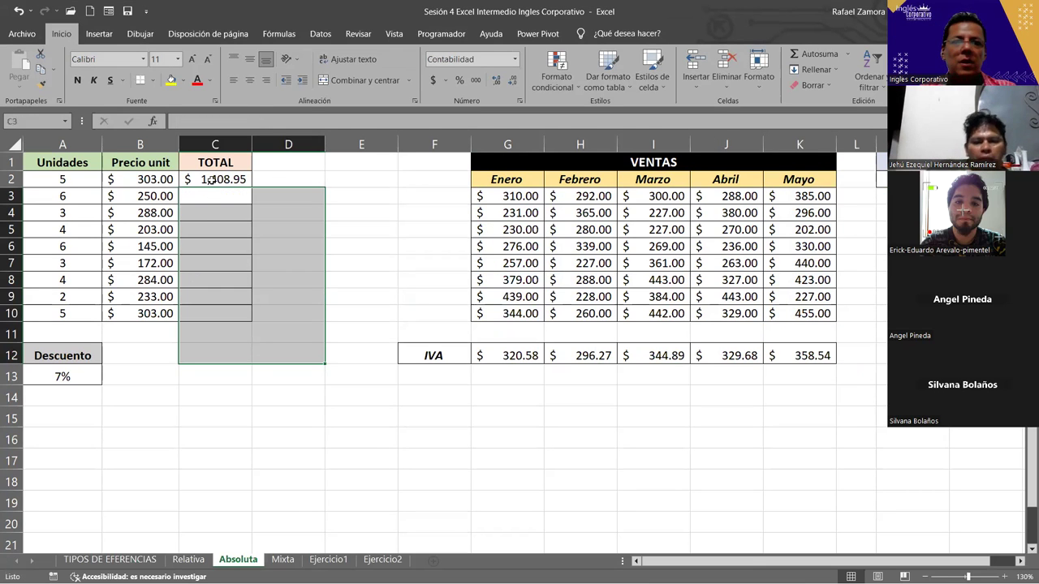
{"action": "double_click", "coordinate": [209, 179]}
{"action": "left_click", "coordinate": [287, 180]}
{"action": "key", "text": "F4"}
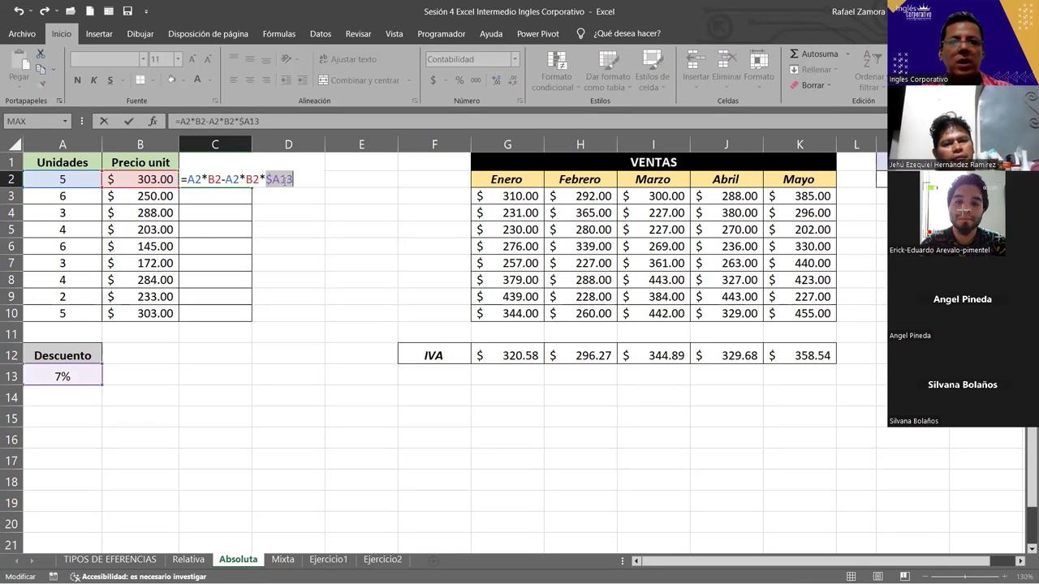
{"action": "key", "text": "F4"}
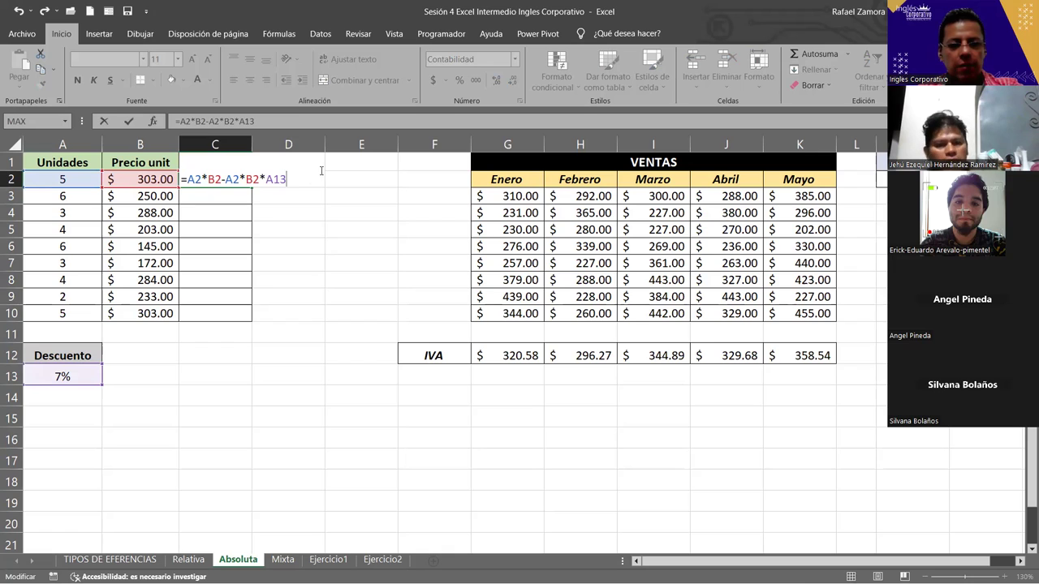
{"action": "key", "text": "F4"}
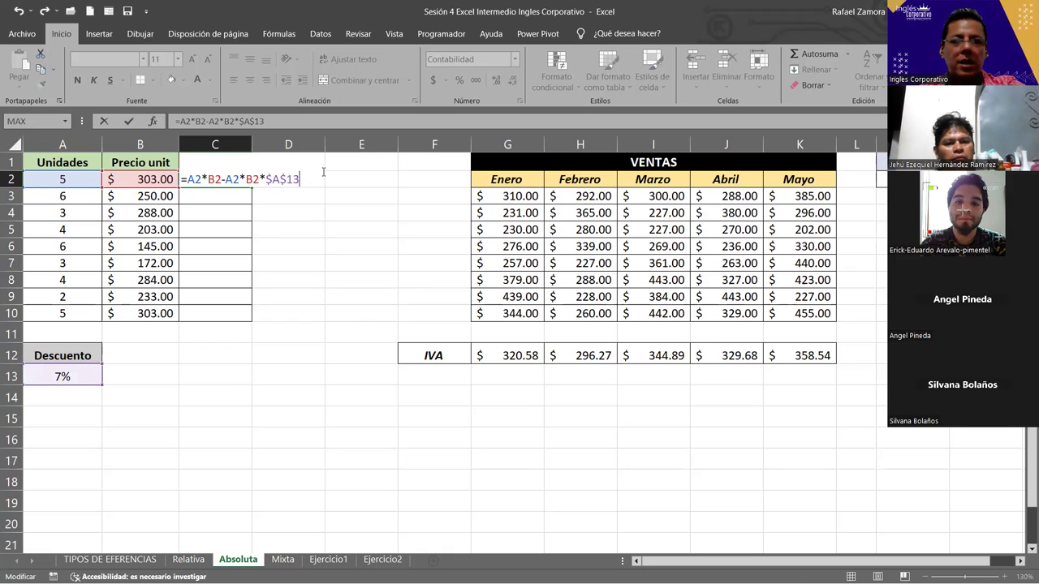
{"action": "key", "text": "F4"}
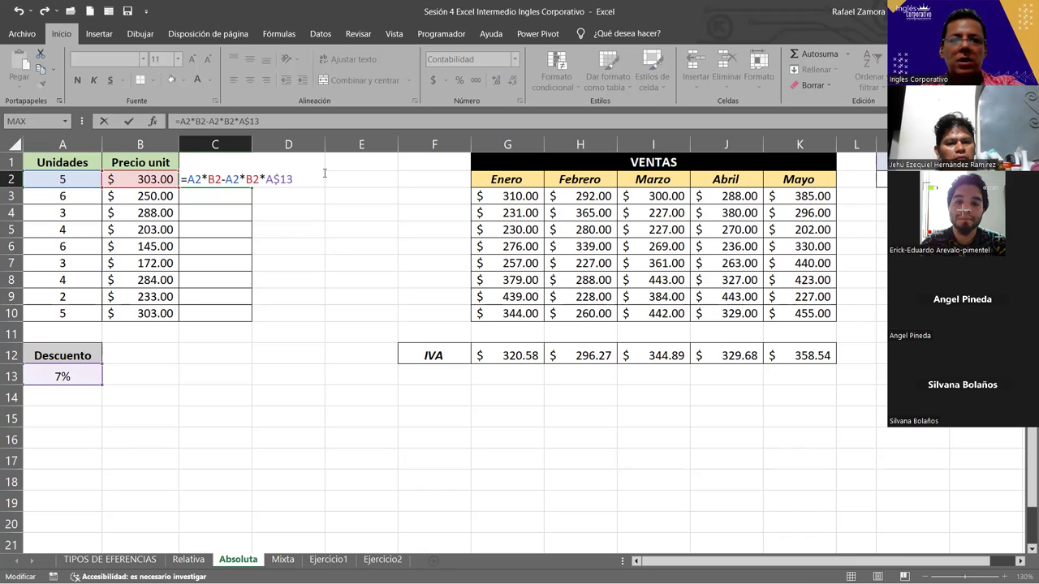
{"action": "key", "text": "F4"}
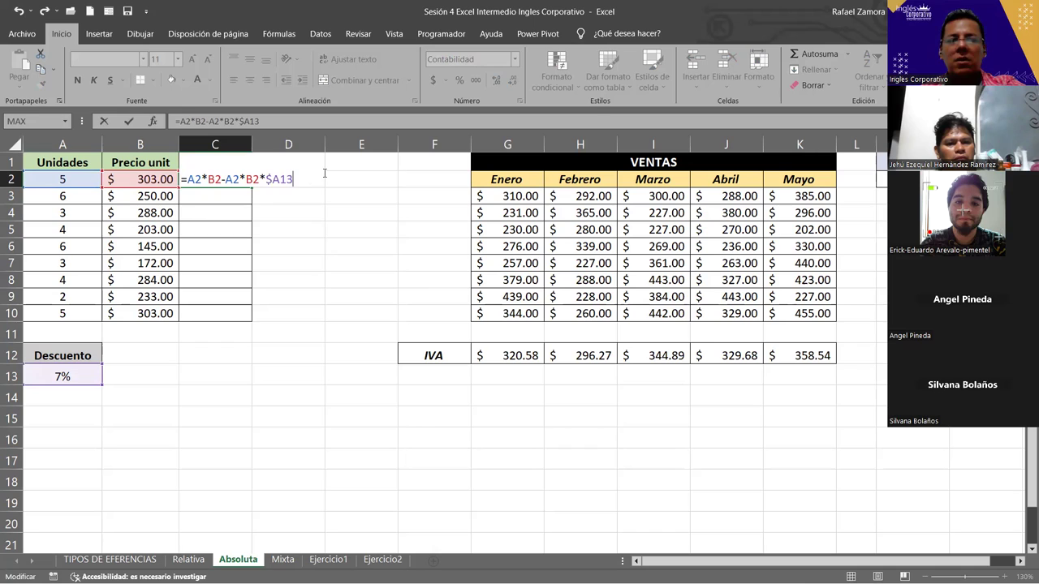
{"action": "key", "text": "F4"}
{"action": "key", "text": "F4"}
{"action": "key", "text": "F4"}
{"action": "key", "text": "F4"}
{"action": "key", "text": "F4"}
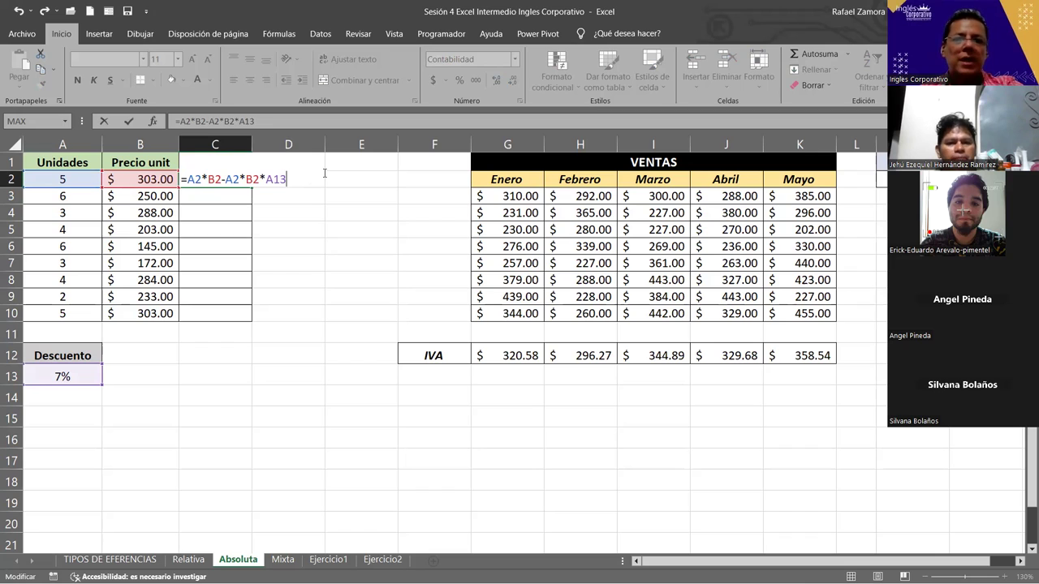
{"action": "key", "text": "F4"}
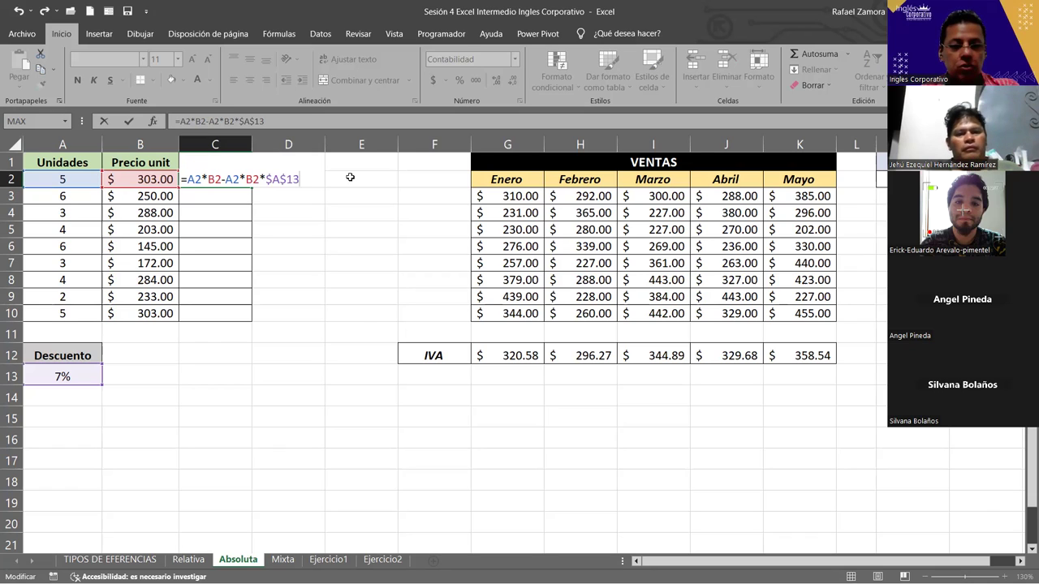
{"action": "key", "text": "F4"}
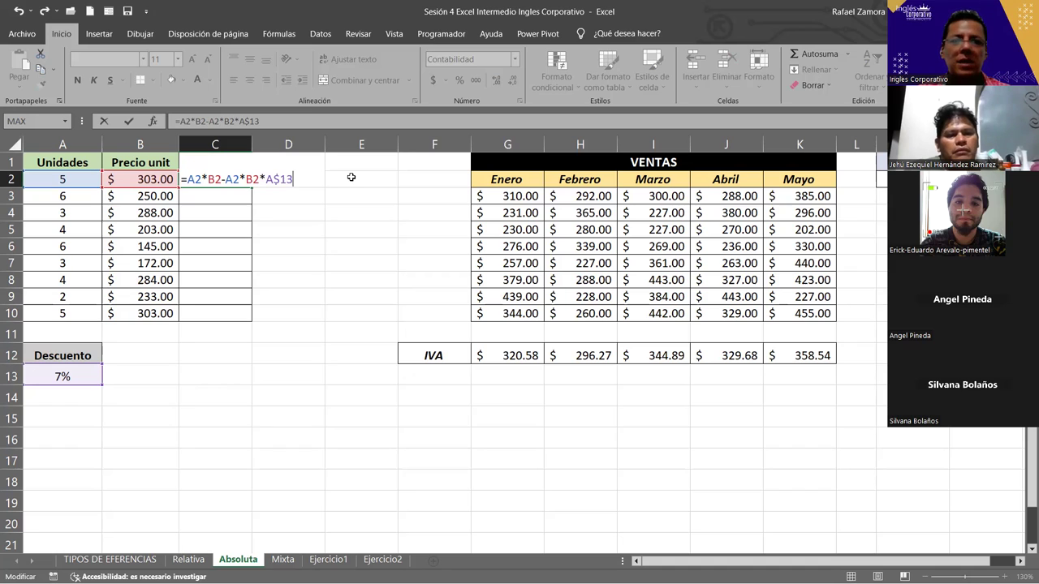
- Change C2's discount reference to the absolute $A$13
{"action": "key", "text": "Return"}
{"action": "type", "text": "."}
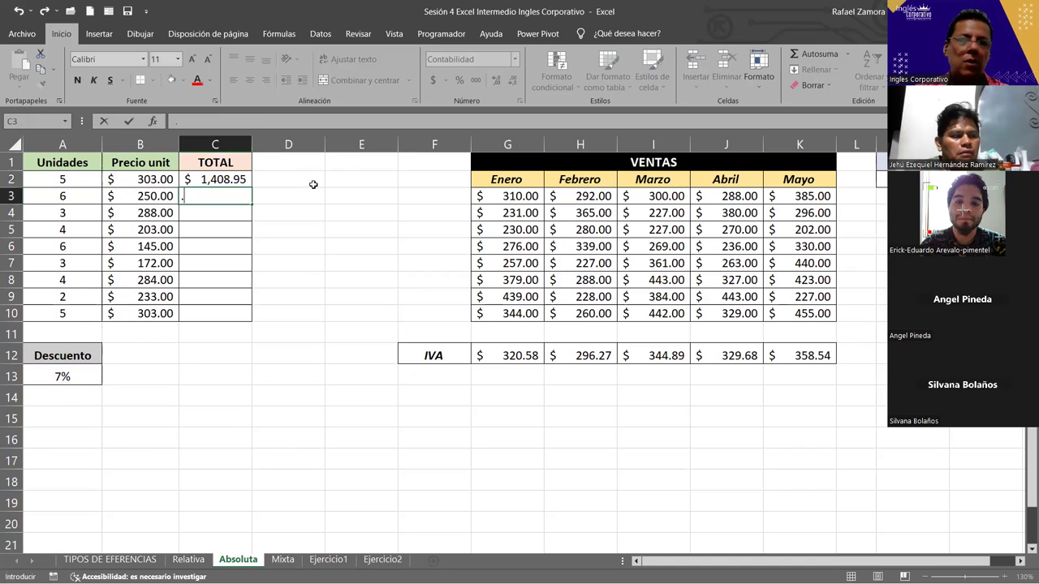
{"action": "left_click", "coordinate": [240, 169]}
{"action": "left_click", "coordinate": [240, 177]}
{"action": "double_click", "coordinate": [268, 180]}
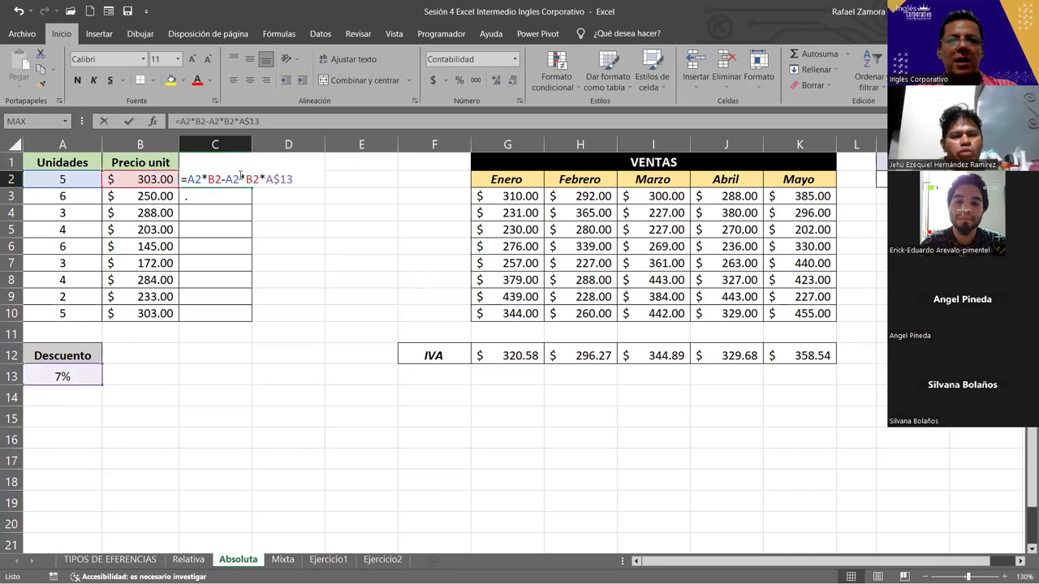
{"action": "key", "text": "F4"}
{"action": "key", "text": "F4"}
{"action": "left_click", "coordinate": [268, 179]}
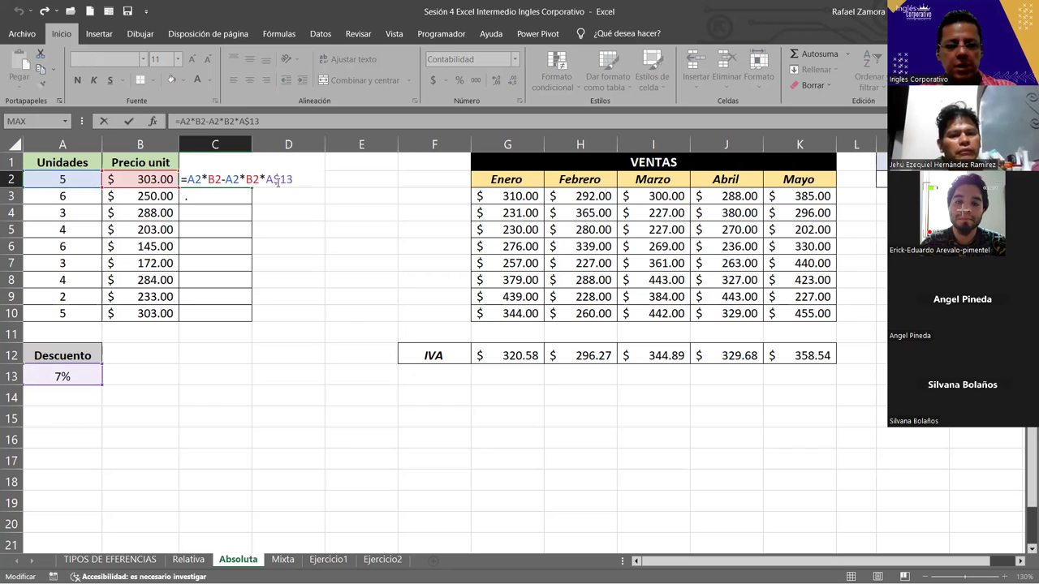
{"action": "key", "text": "F4"}
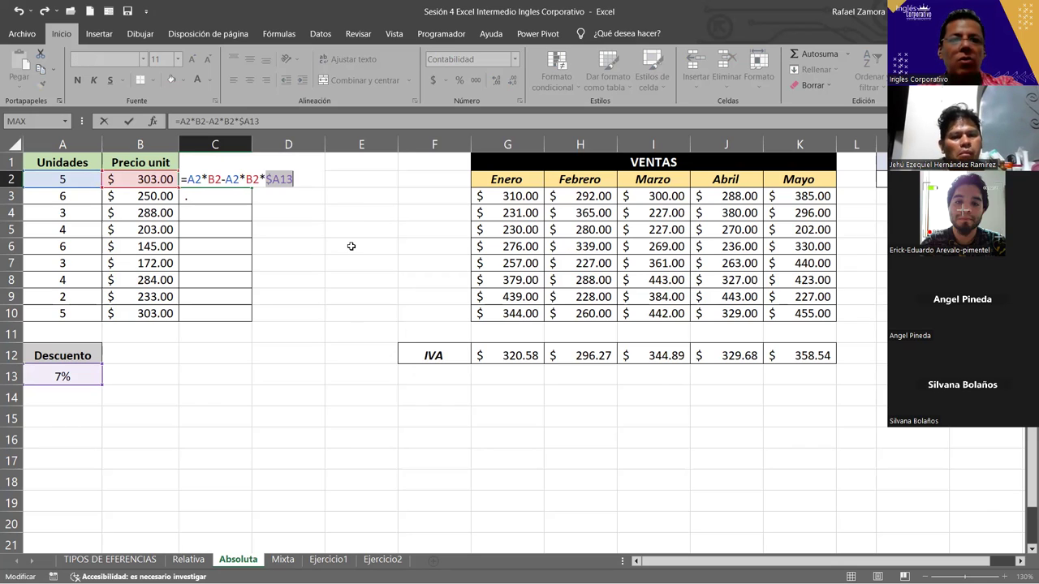
{"action": "key", "text": "F4"}
{"action": "key", "text": "F4"}
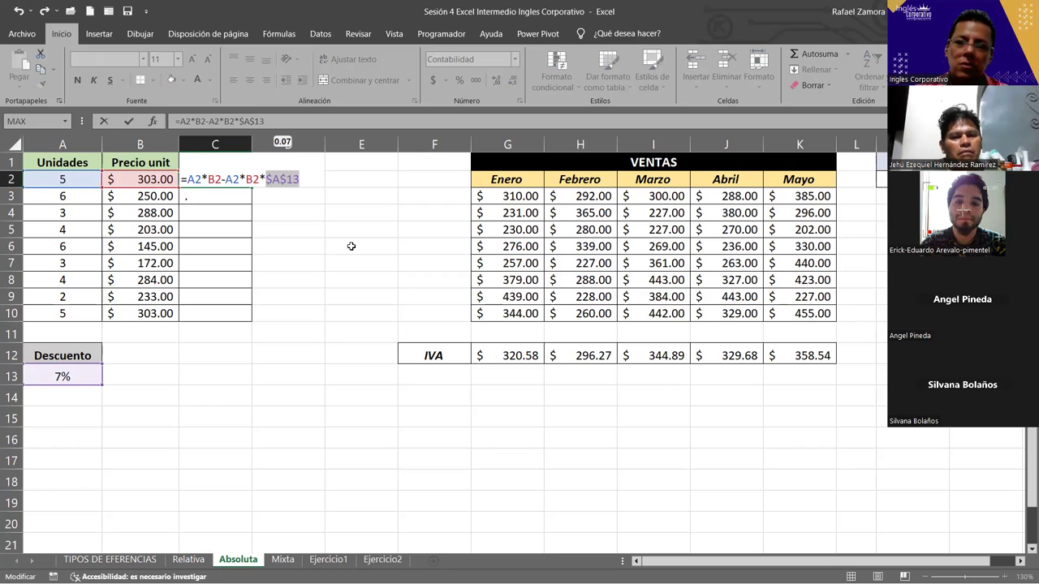
{"action": "key", "text": "Return"}
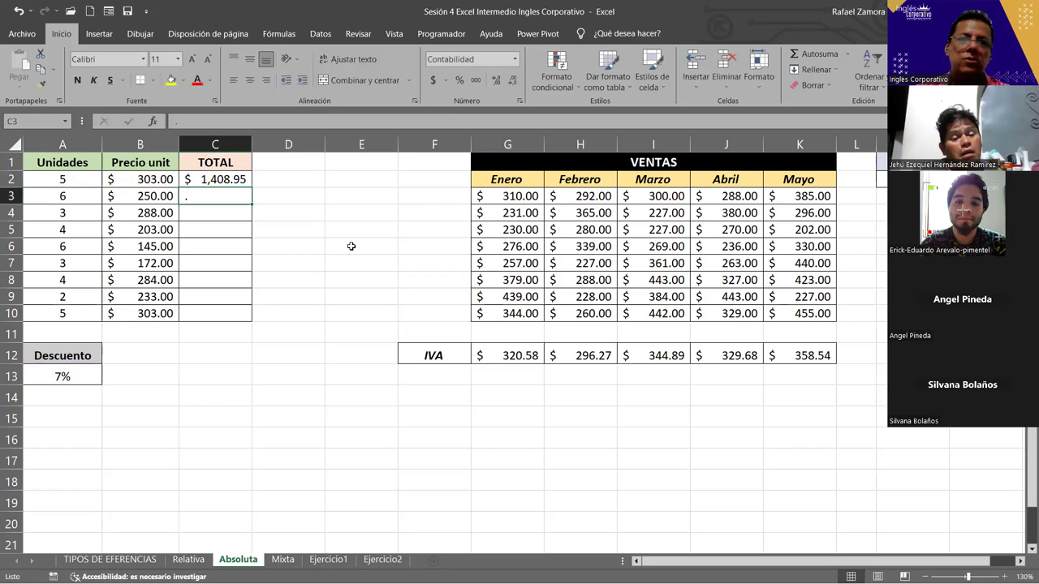
- Fill C2's discount formula down to C10, then view G12's IVA formula
{"action": "left_click", "coordinate": [211, 179]}
{"action": "left_click_drag", "start_coordinate": [252, 188], "coordinate": [253, 322]}
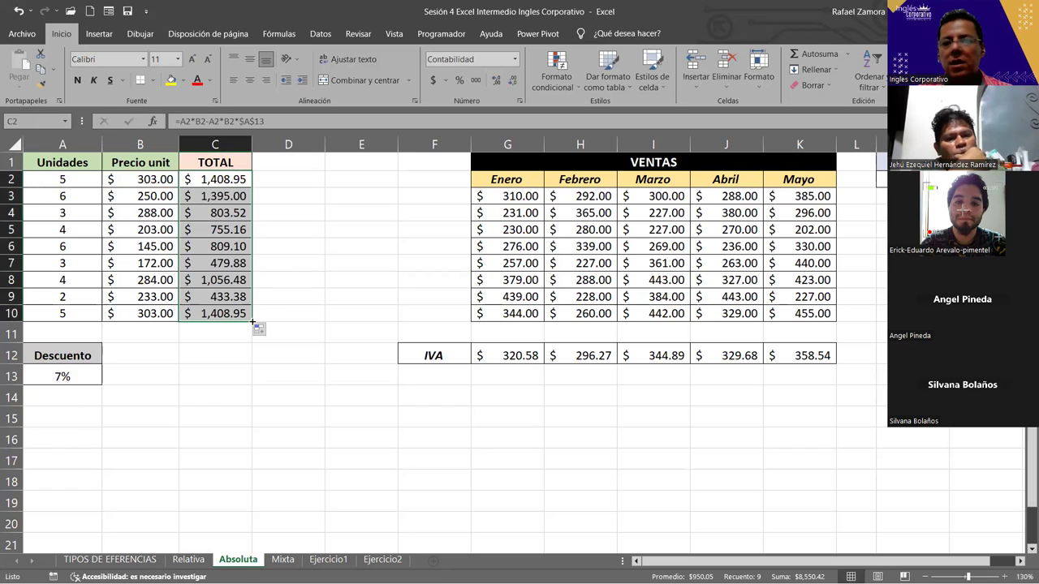
{"action": "left_click", "coordinate": [531, 357]}
{"action": "double_click", "coordinate": [528, 355]}
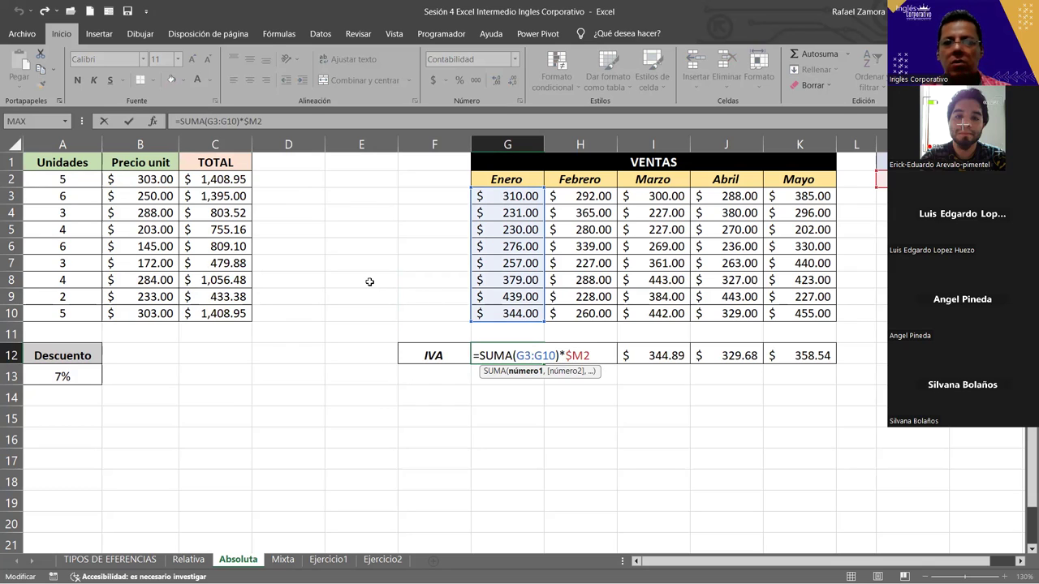
{"action": "left_click", "coordinate": [369, 282]}
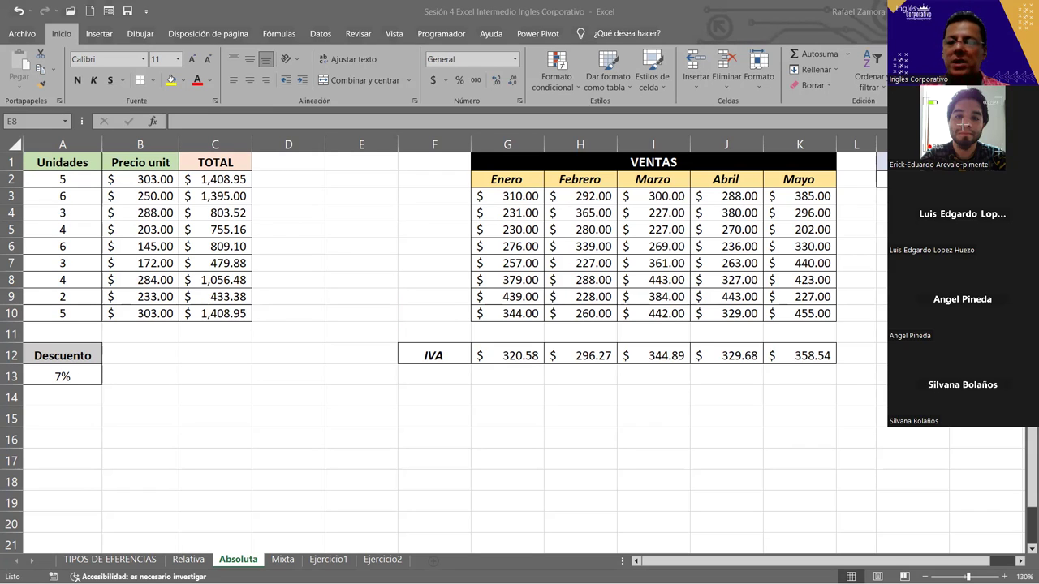
{"action": "key", "text": "alt+Tab"}
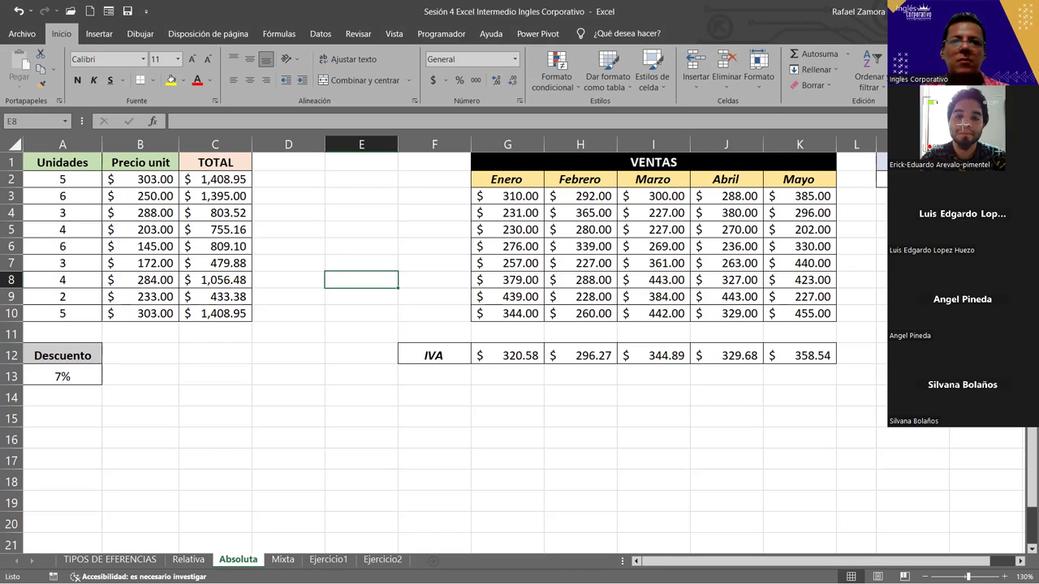
{"action": "key", "text": "alt+Tab"}
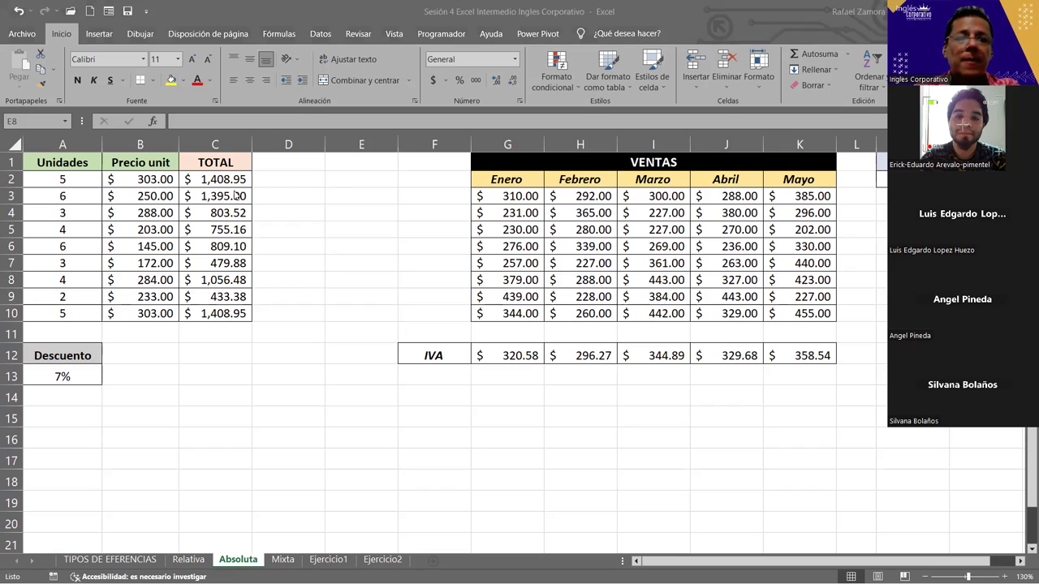
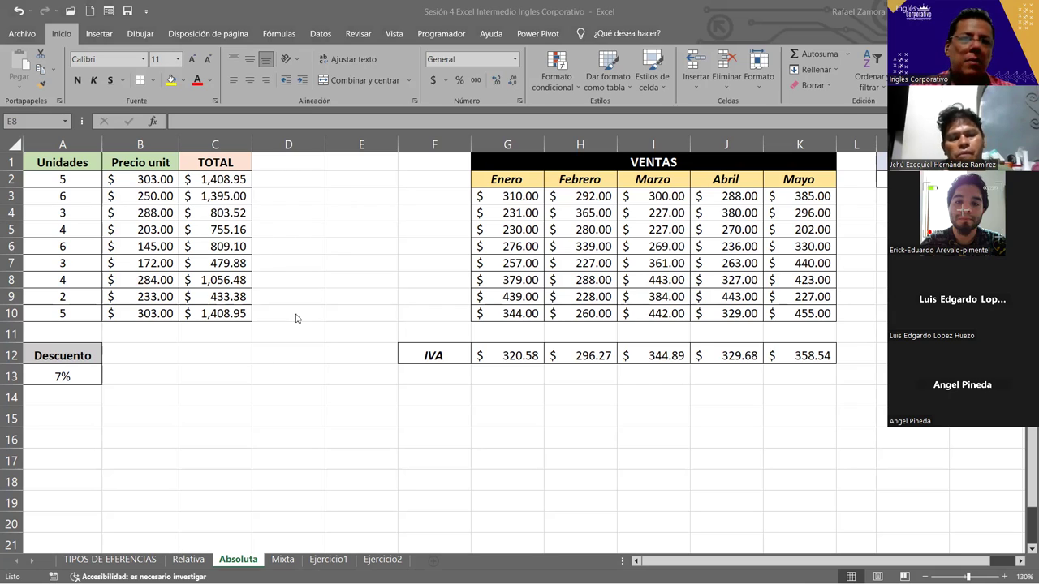
- Review C2's discount formula without changes, then open G12's =SUMA(G3:G10)*$M2 IVA formula
{"action": "double_click", "coordinate": [236, 180]}
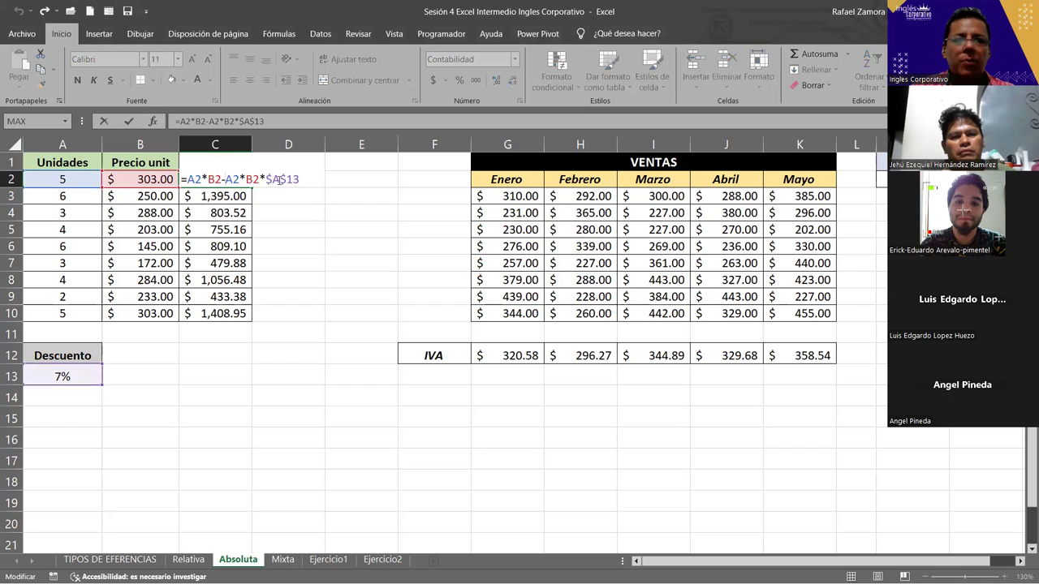
{"action": "left_click_drag", "start_coordinate": [280, 179], "coordinate": [267, 179]}
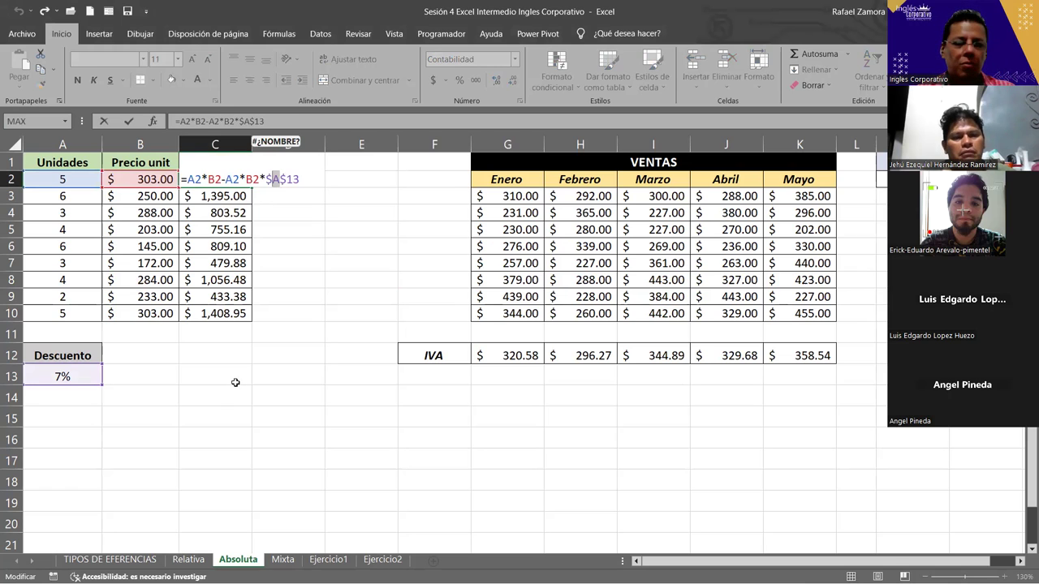
{"action": "key", "text": "Return"}
{"action": "double_click", "coordinate": [517, 355]}
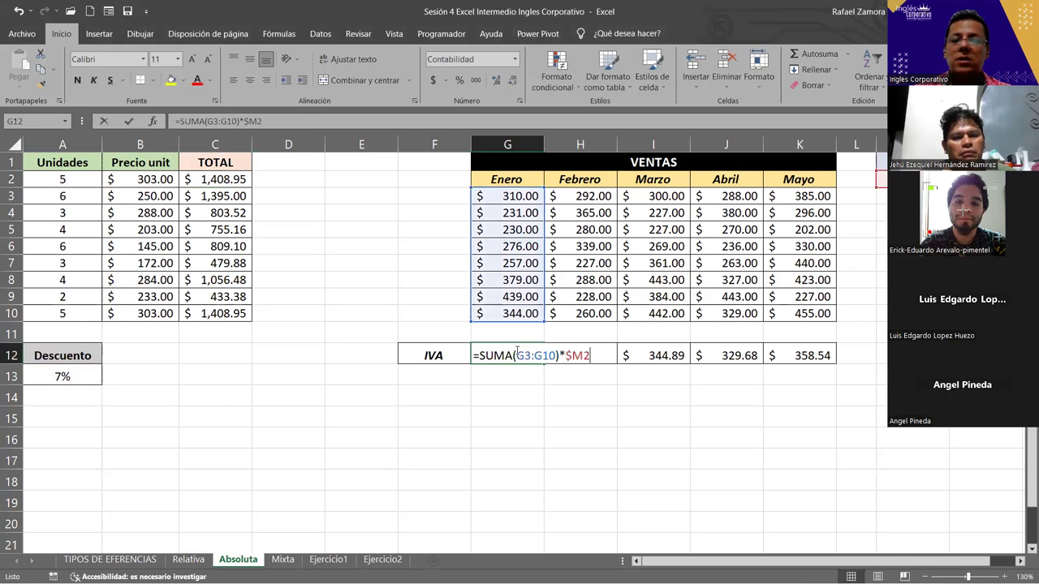
- Compare I12's March IVA formula, then confirm G12 keeps =SUMA(G3:G10)*$M2 giving 320.58
{"action": "left_click", "coordinate": [518, 355]}
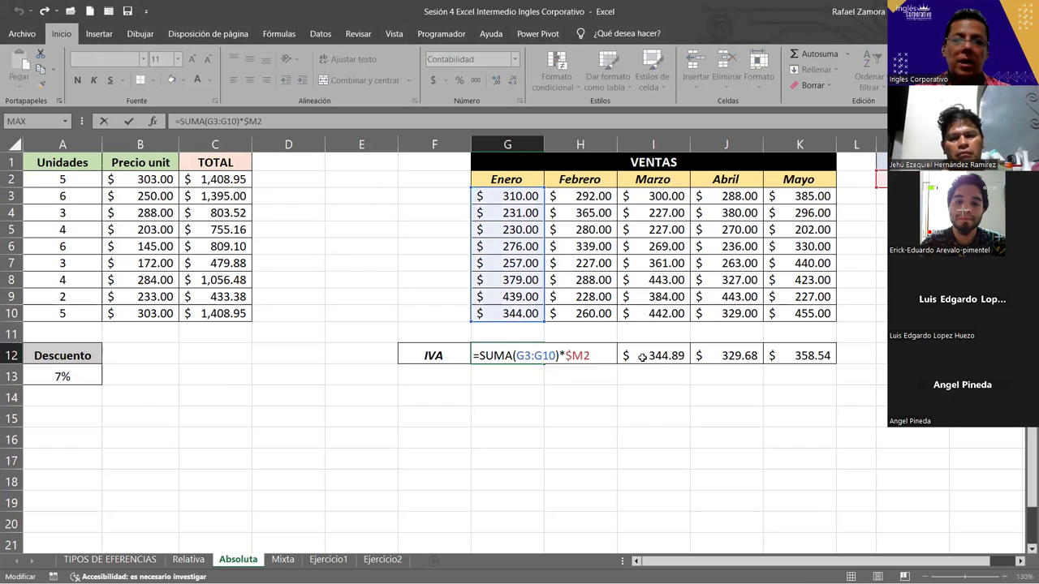
{"action": "left_click", "coordinate": [647, 355]}
{"action": "double_click", "coordinate": [647, 354]}
{"action": "key", "text": "Escape"}
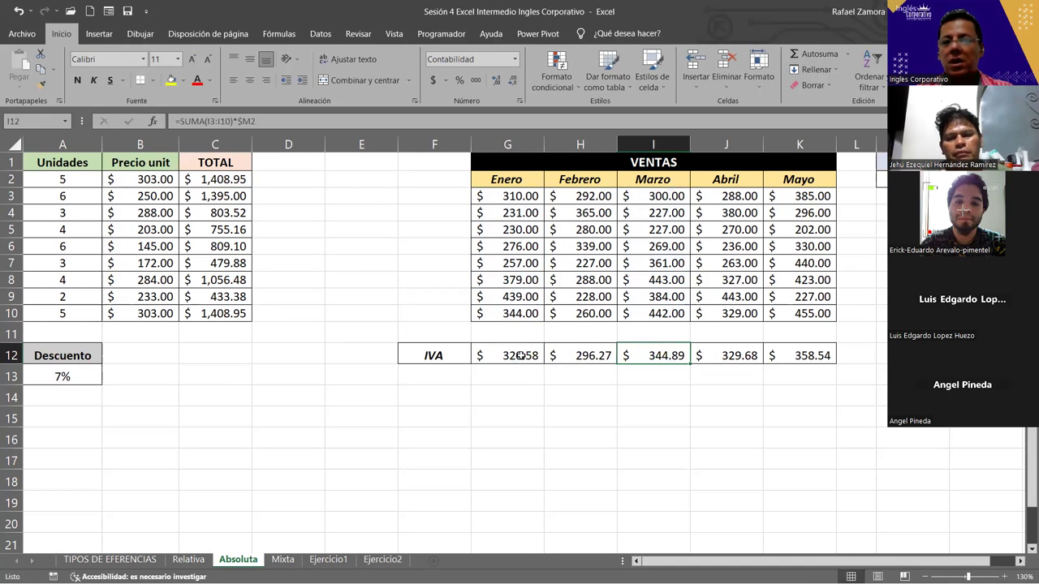
{"action": "double_click", "coordinate": [520, 355]}
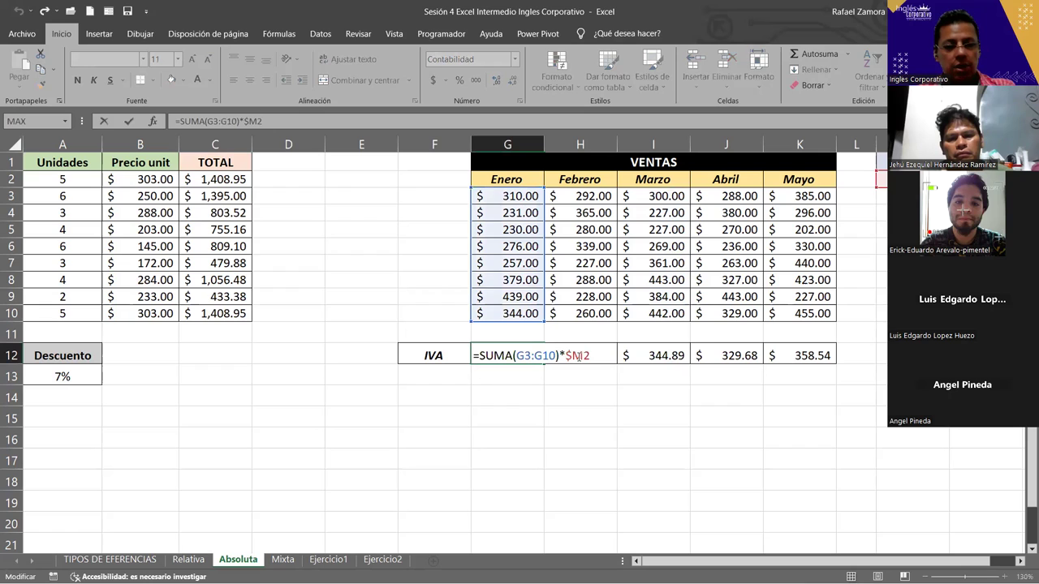
{"action": "key", "text": "F4"}
{"action": "key", "text": "F4"}
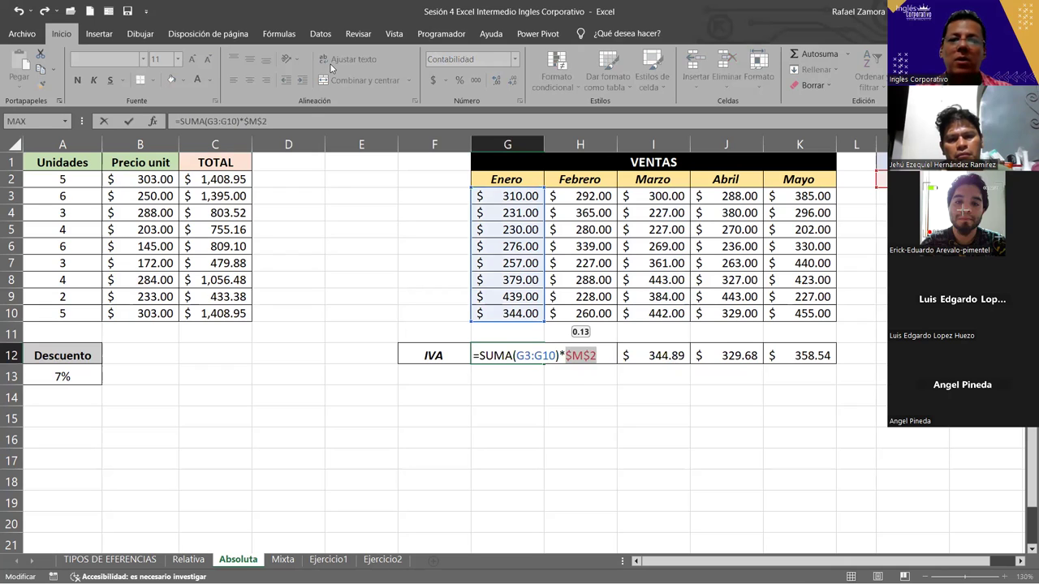
{"action": "key", "text": "ctrl+Return"}
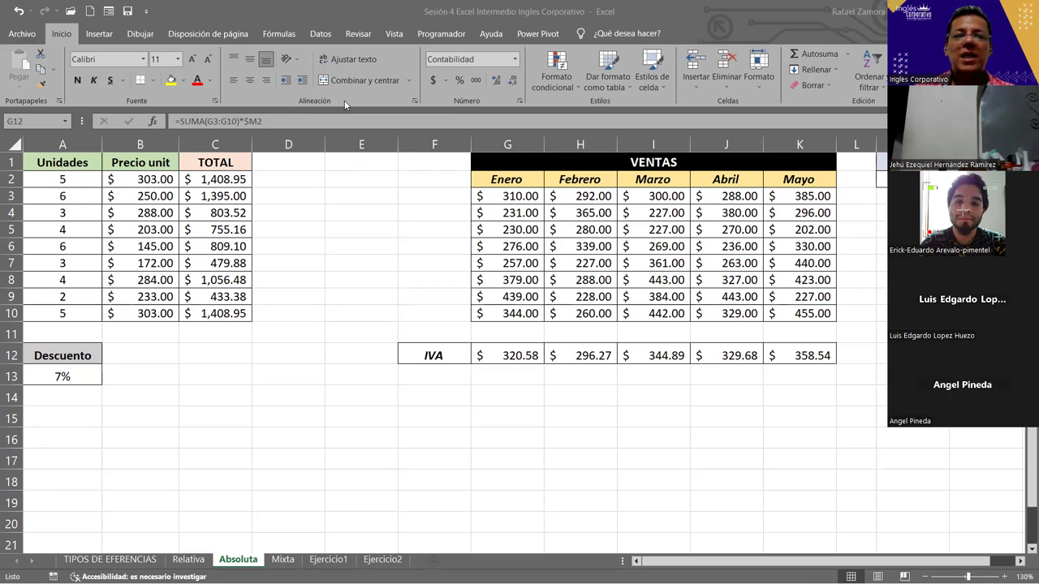
{"action": "double_click", "coordinate": [241, 180]}
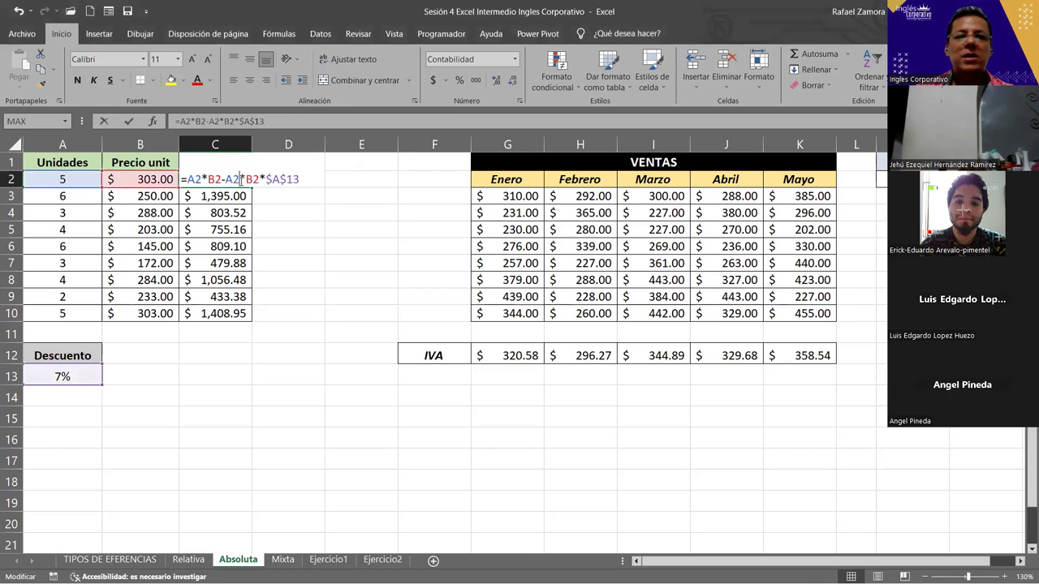
{"action": "left_click", "coordinate": [274, 180]}
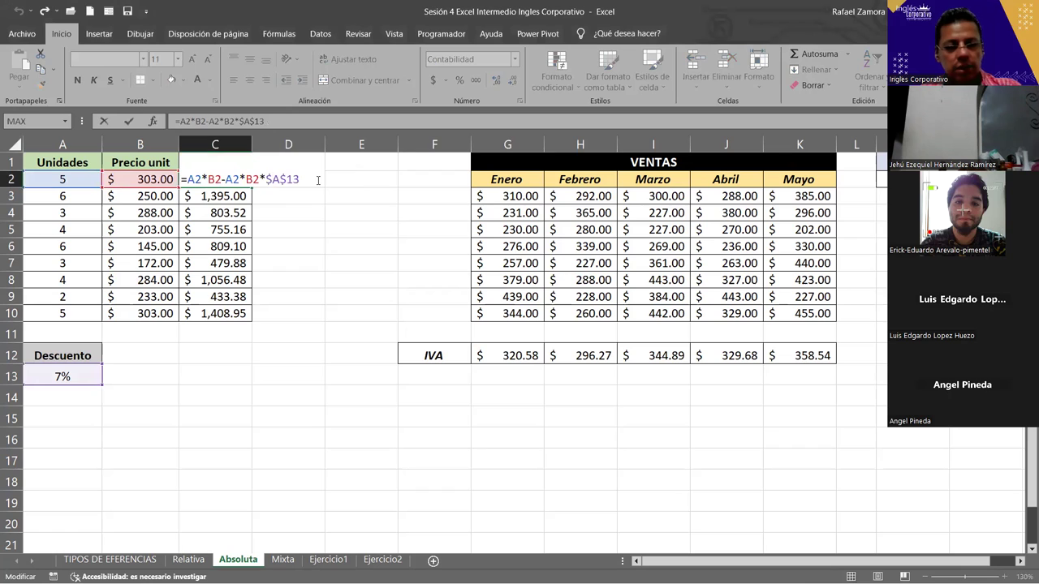
{"action": "key", "text": "F4"}
{"action": "key", "text": "F4"}
{"action": "key", "text": "F4"}
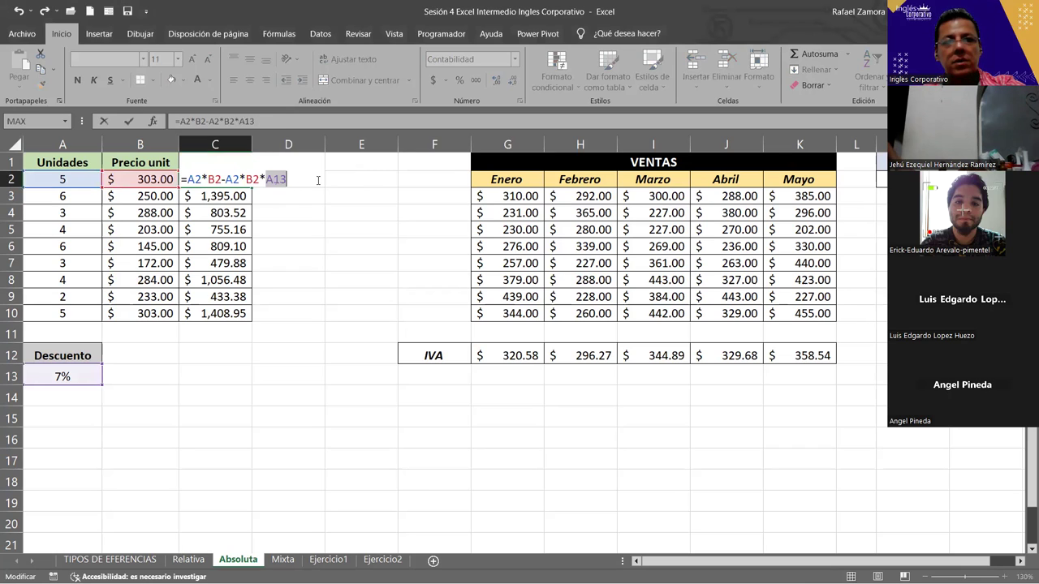
{"action": "left_click", "coordinate": [294, 178]}
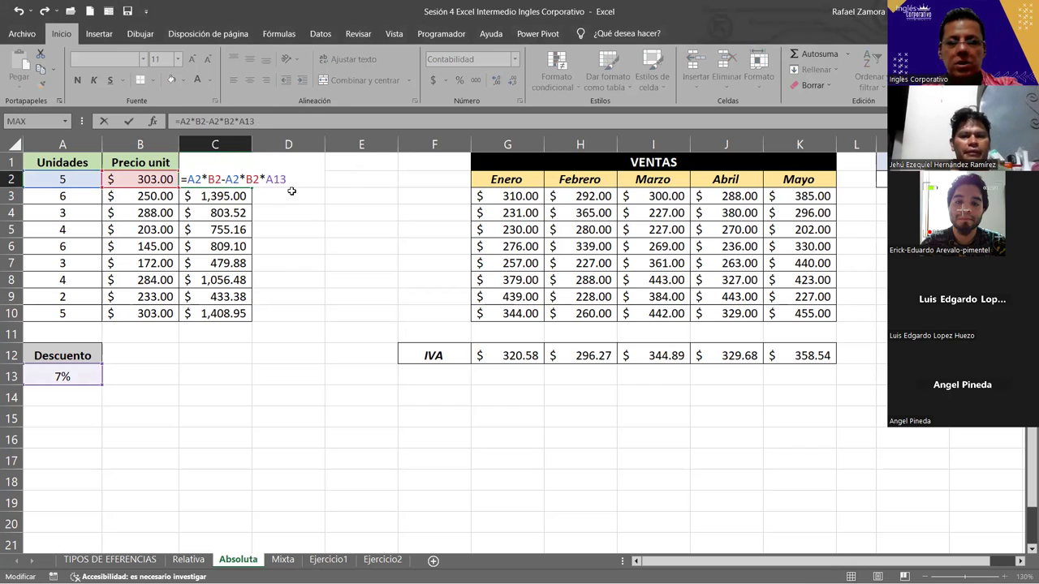
{"action": "key", "text": "F4"}
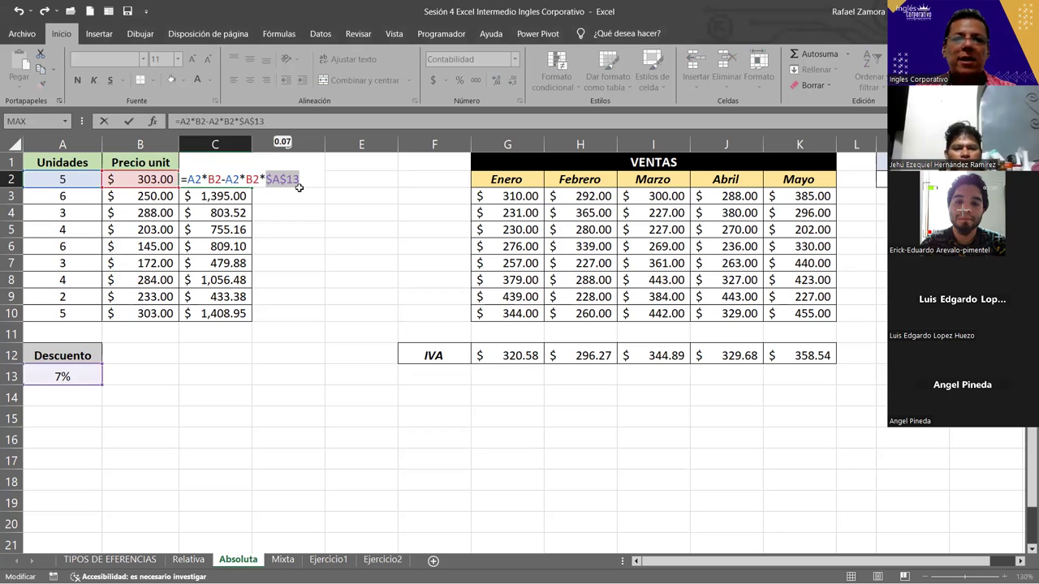
{"action": "left_click", "coordinate": [324, 179]}
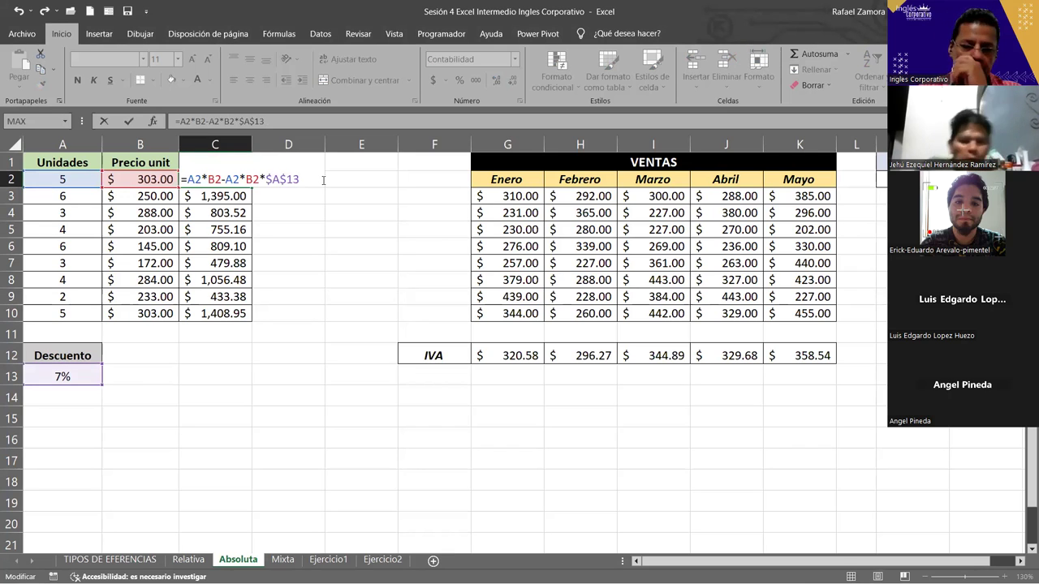
{"action": "key", "text": "ctrl+Return"}
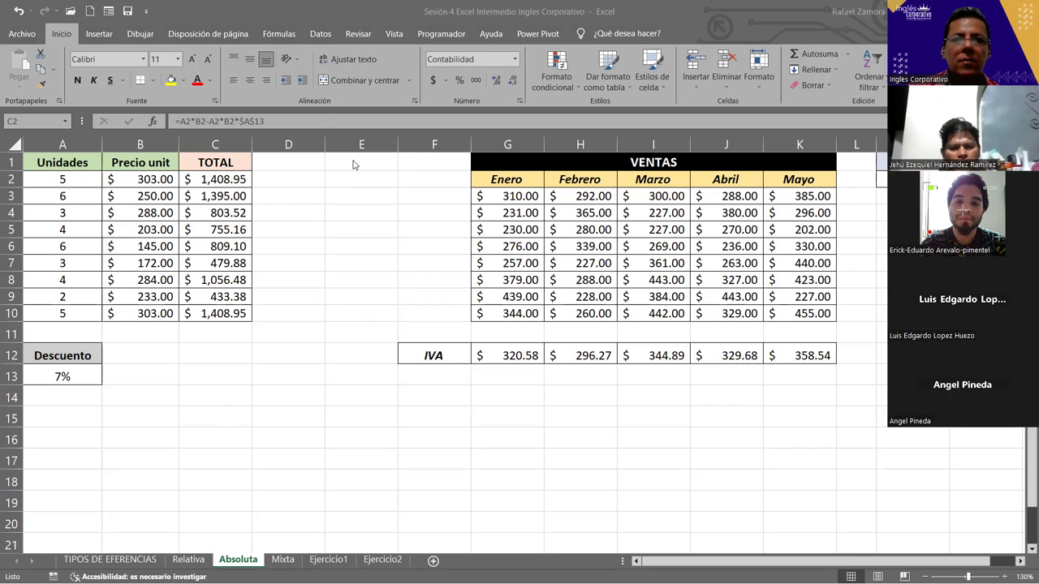
- Go to the Mixta sheet and inspect the Velocidad and Distancia headers, ending on C3
{"action": "left_click", "coordinate": [284, 560]}
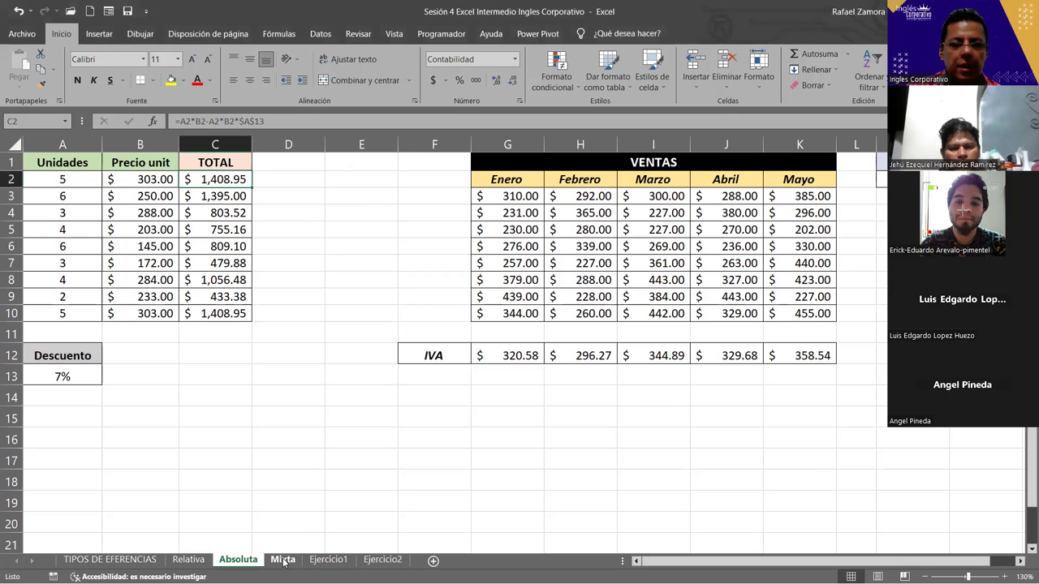
{"action": "left_click", "coordinate": [283, 560]}
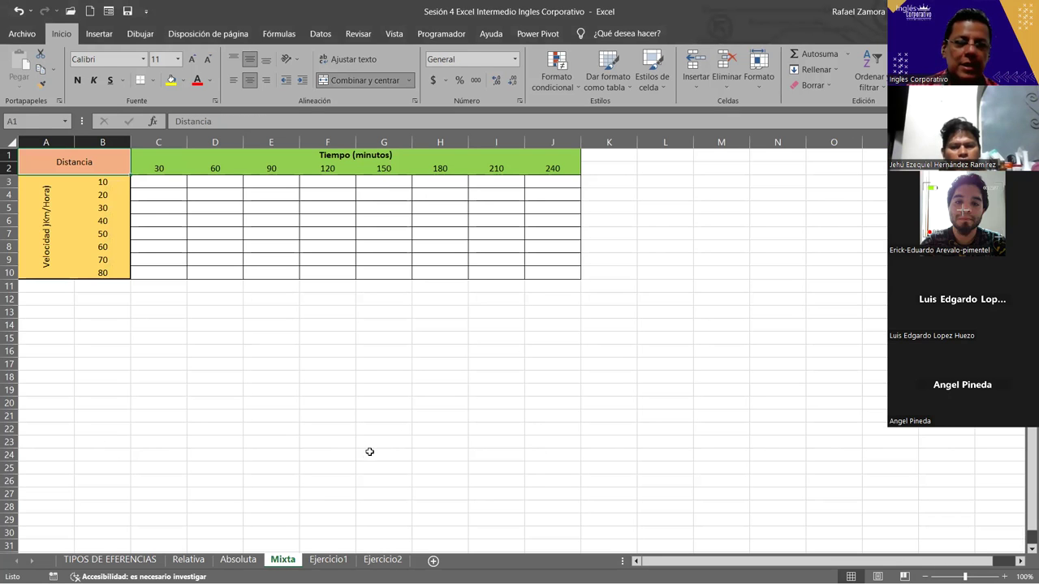
{"action": "scroll", "coordinate": [367, 457], "scroll_direction": "up", "scroll_amount": 2, "text": "ctrl"}
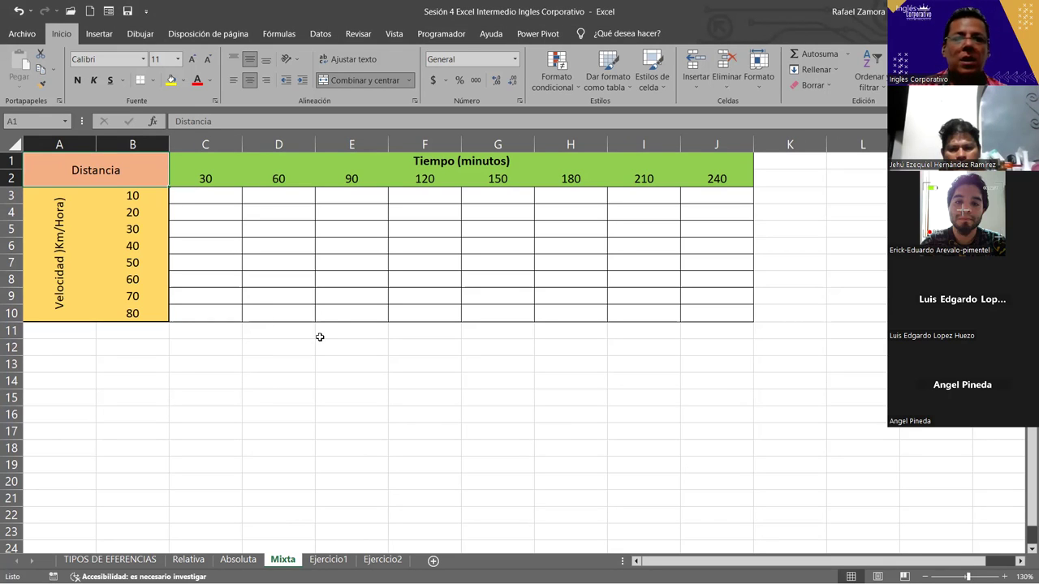
{"action": "left_click", "coordinate": [62, 232]}
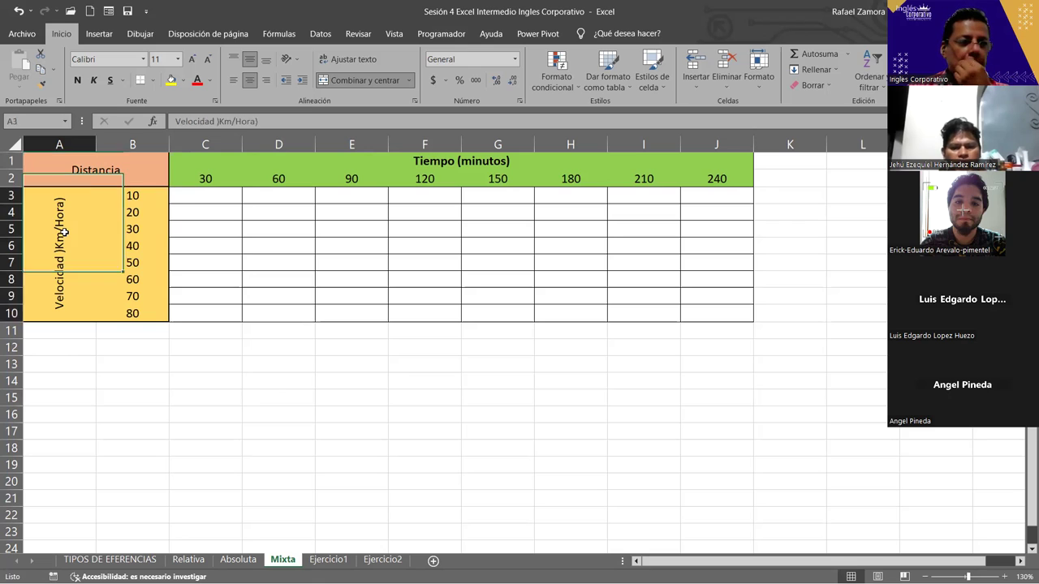
{"action": "left_click", "coordinate": [389, 160]}
{"action": "left_click", "coordinate": [130, 166]}
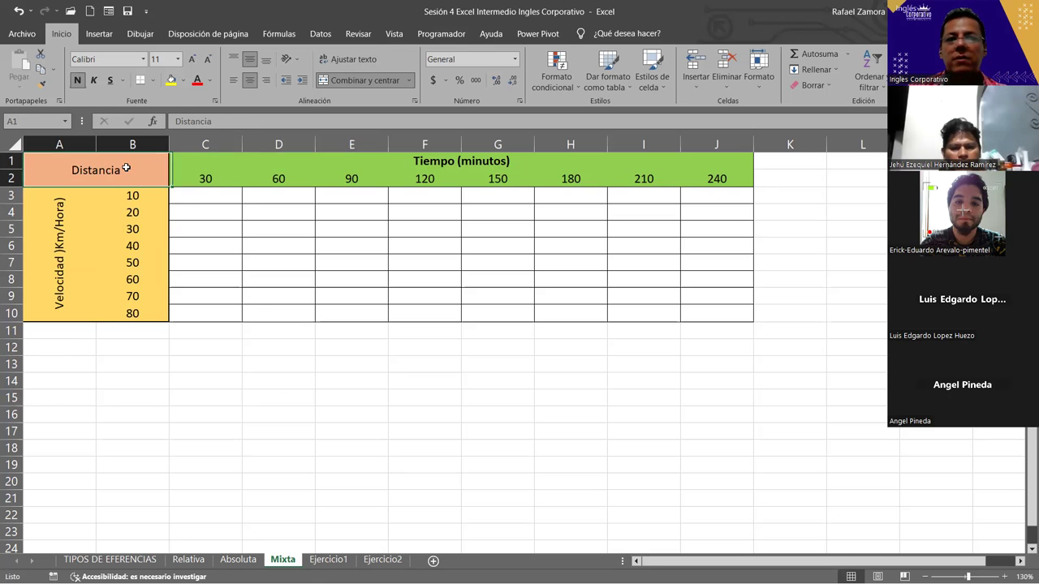
{"action": "left_click", "coordinate": [182, 194]}
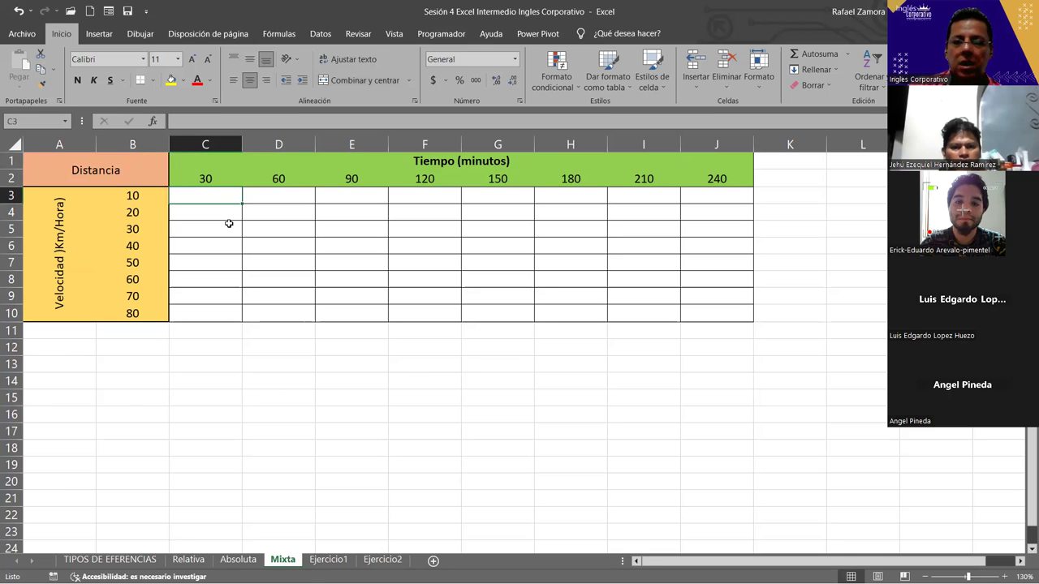
- Enter =B3*C2 in C3 to get distance 300, then check B3, C2 and the result
{"action": "key", "text": "F2"}
{"action": "type", "text": "="}
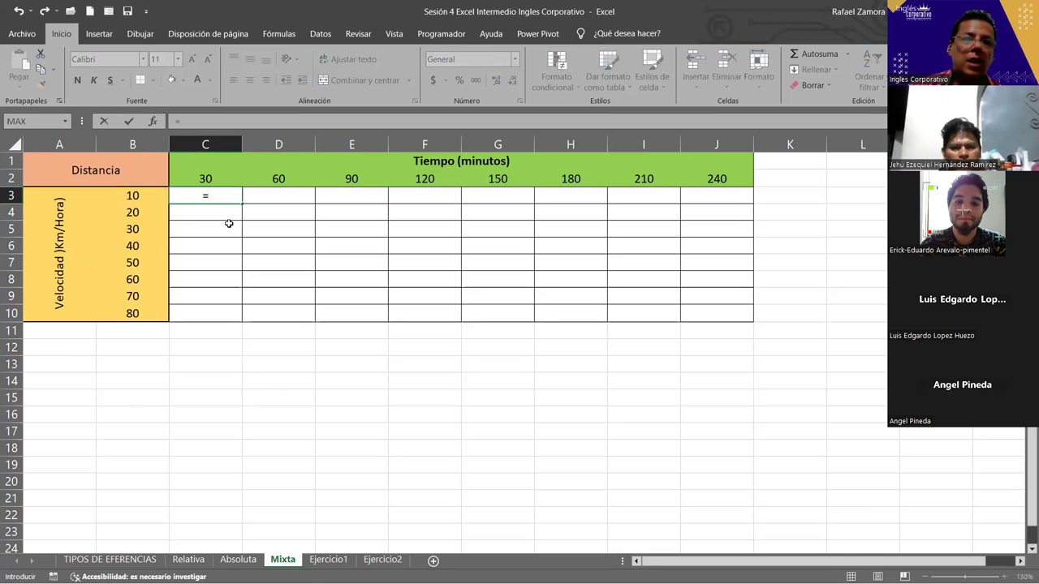
{"action": "left_click", "coordinate": [144, 193]}
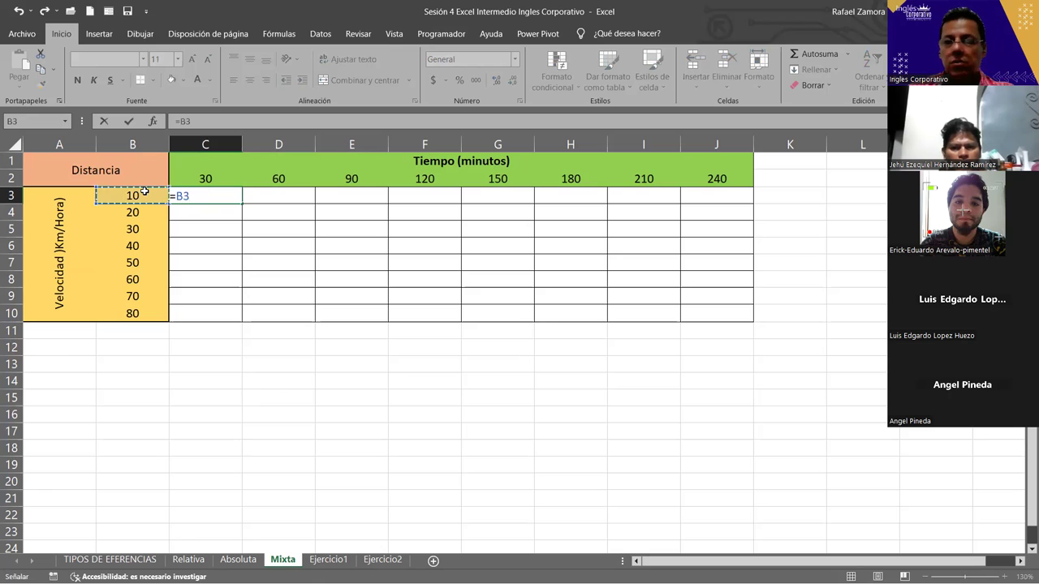
{"action": "type", "text": "*"}
{"action": "left_click", "coordinate": [293, 176]}
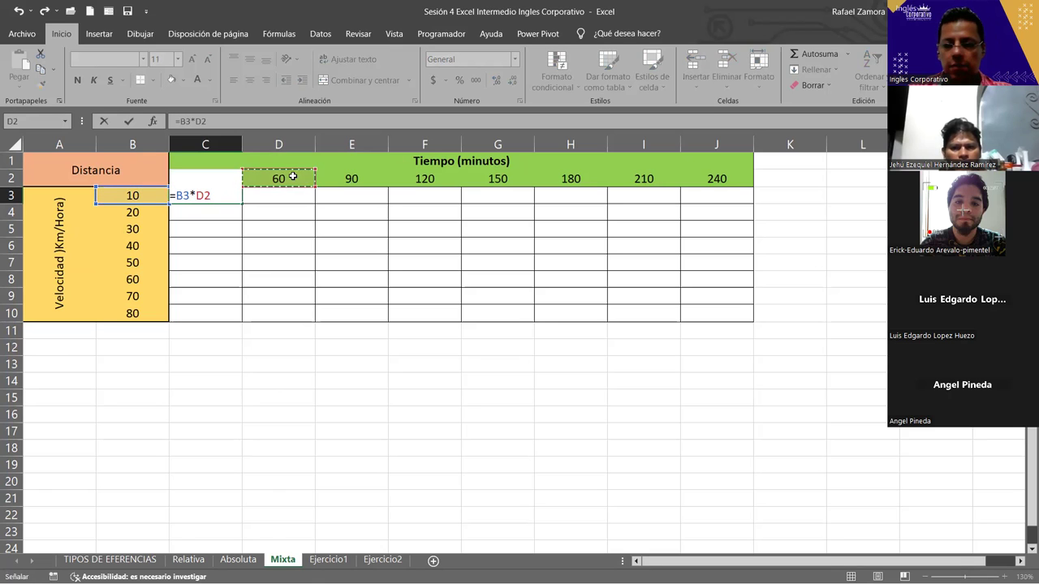
{"action": "key", "text": "Left"}
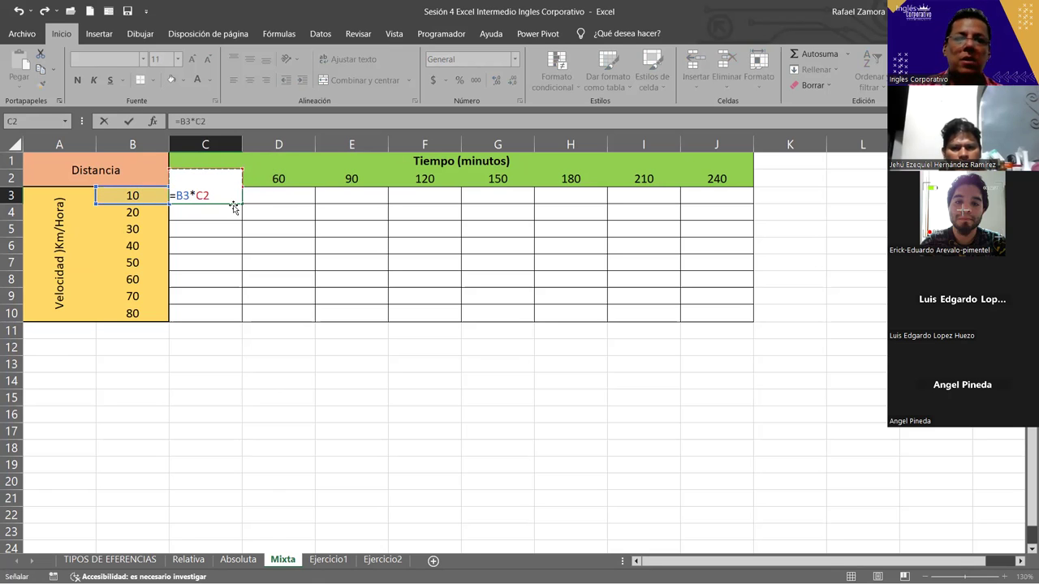
{"action": "key", "text": "Return"}
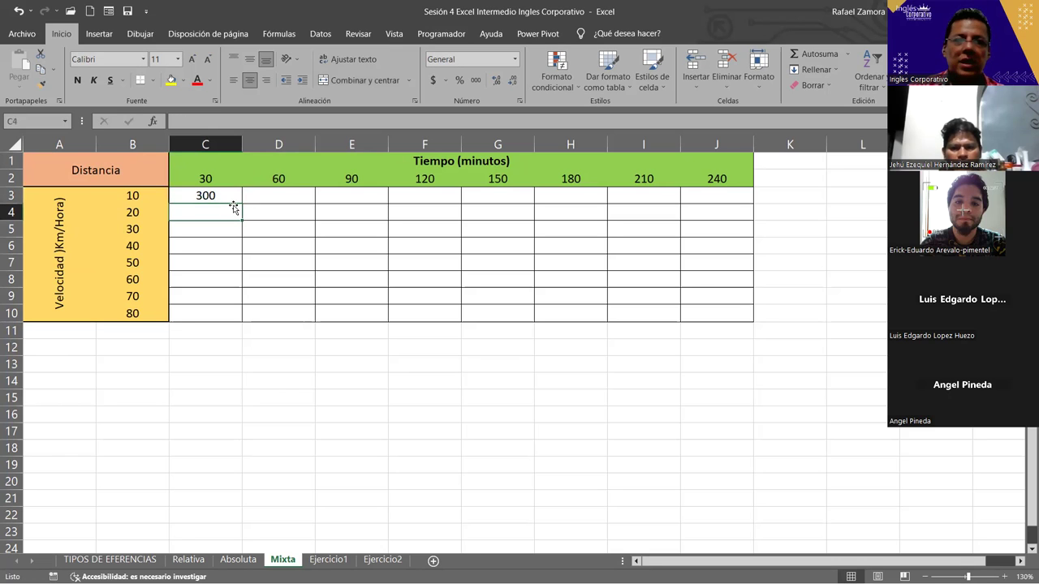
{"action": "left_click", "coordinate": [151, 196]}
{"action": "left_click", "coordinate": [220, 175]}
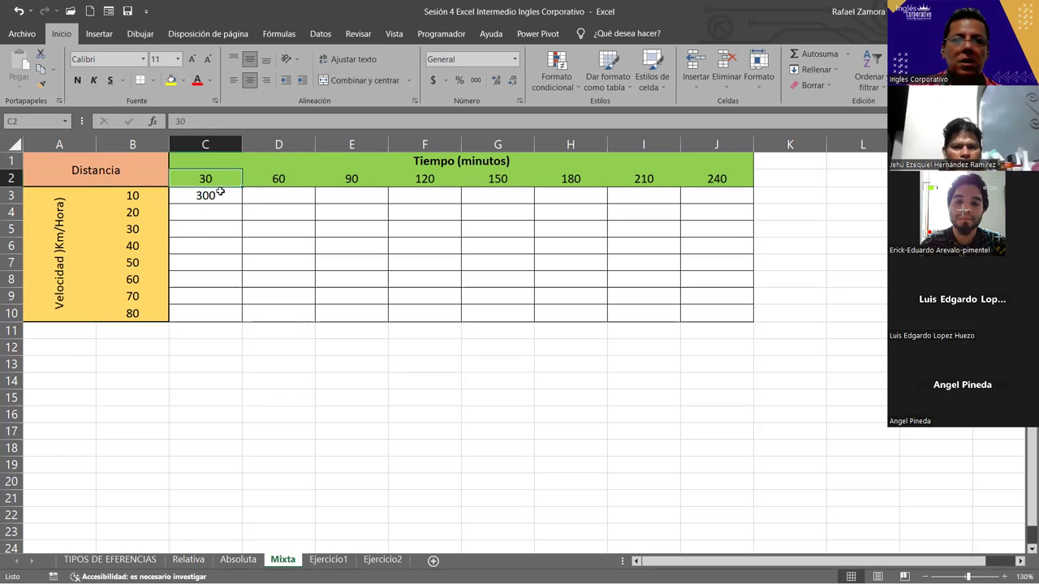
{"action": "left_click", "coordinate": [222, 199]}
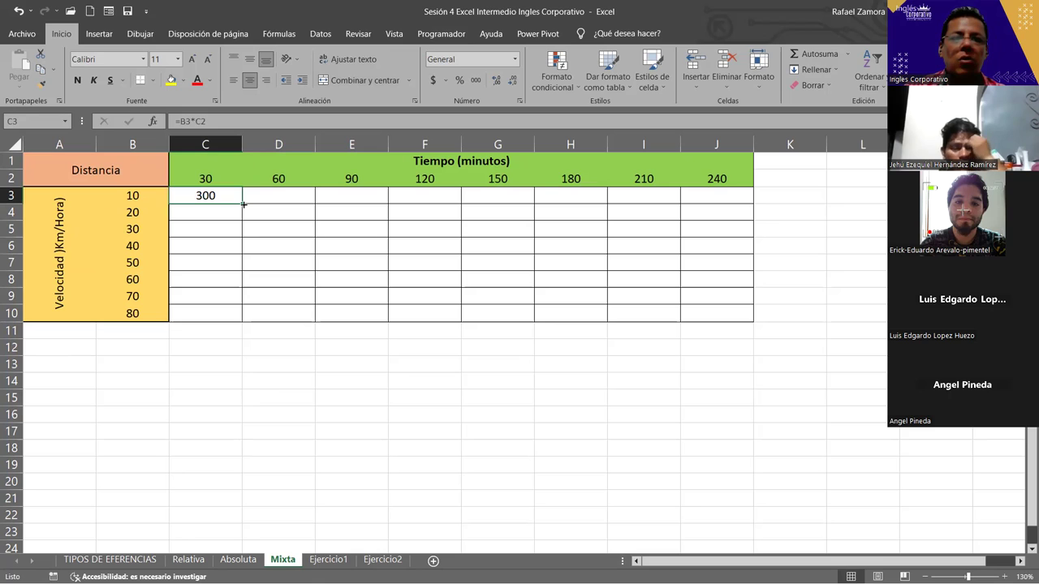
- Select the empty C4:C10 range, then reopen C3's =B3*C2 formula for editing
{"action": "left_click_drag", "start_coordinate": [222, 215], "coordinate": [225, 318]}
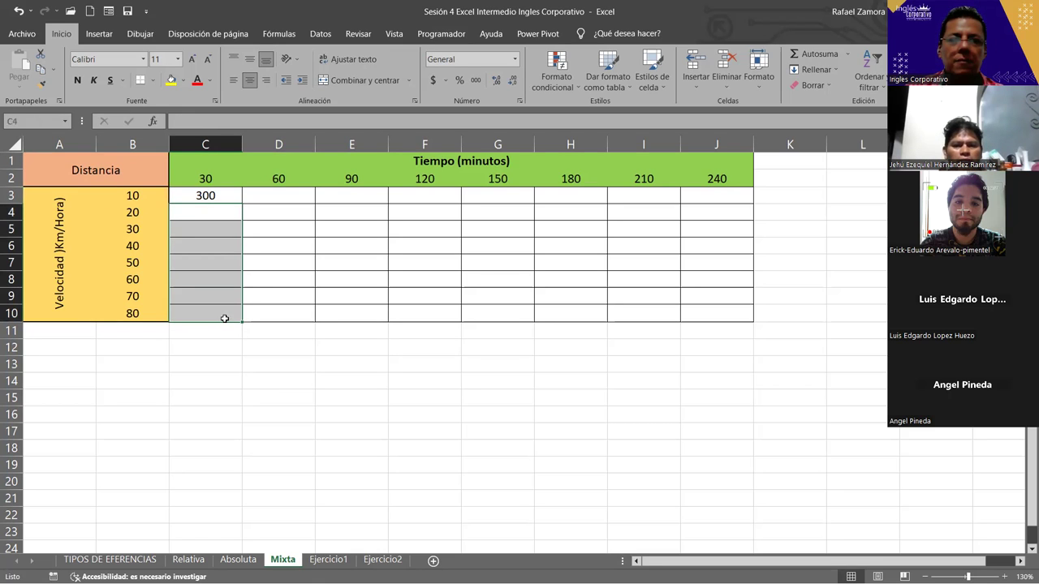
{"action": "double_click", "coordinate": [235, 195]}
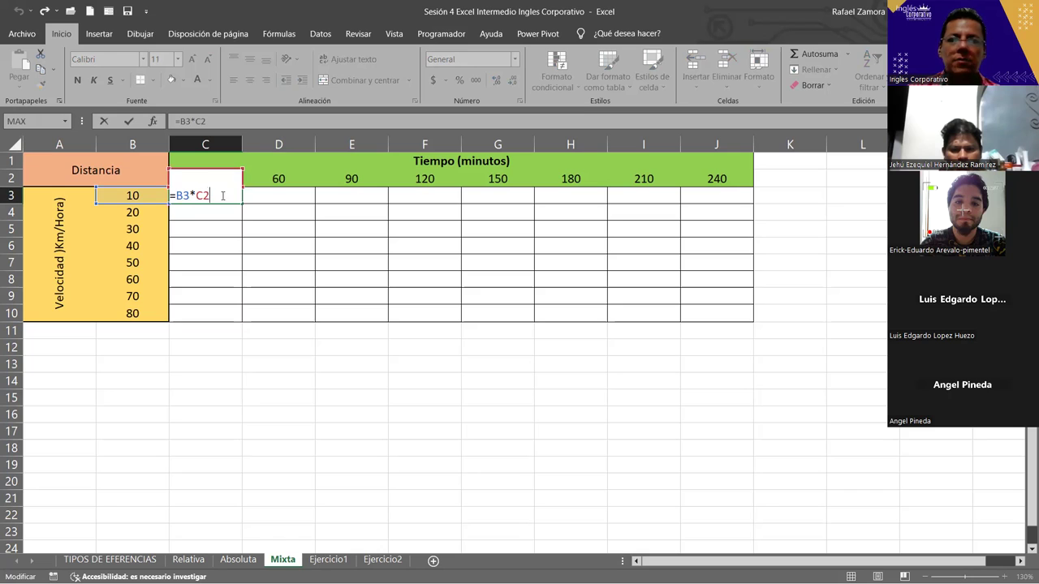
- Try locking options on the C2 reference, commit =B3*C2, and select C4:C10
{"action": "key", "text": "F4"}
{"action": "key", "text": "F4"}
{"action": "key", "text": "F4"}
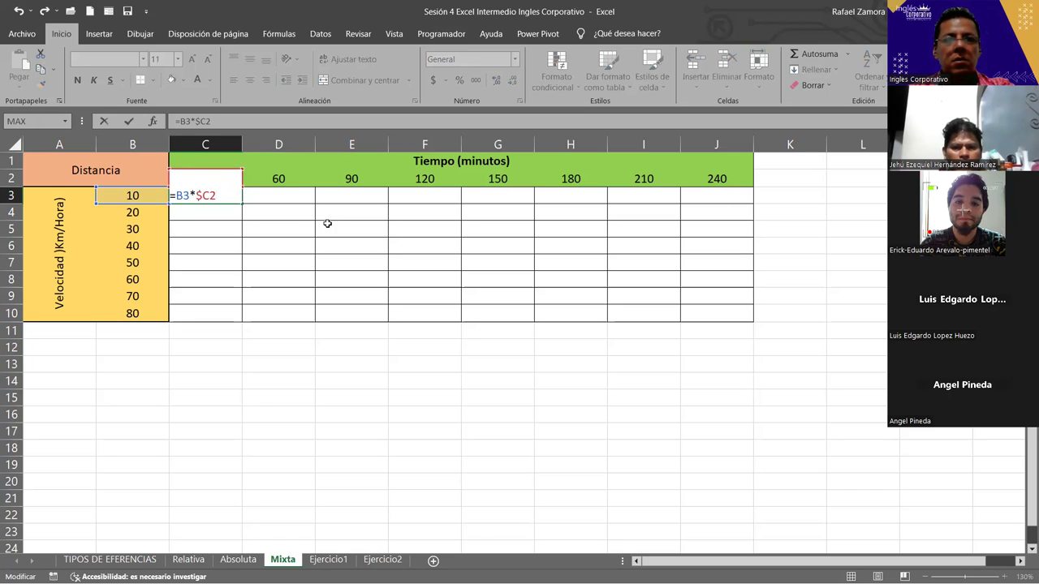
{"action": "key", "text": "F4"}
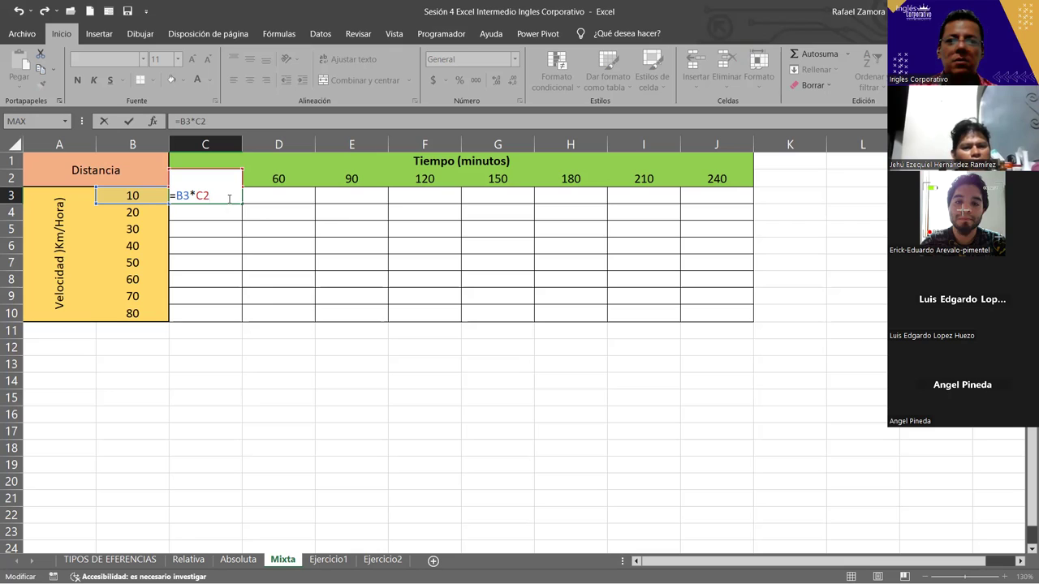
{"action": "key", "text": "ctrl+Return"}
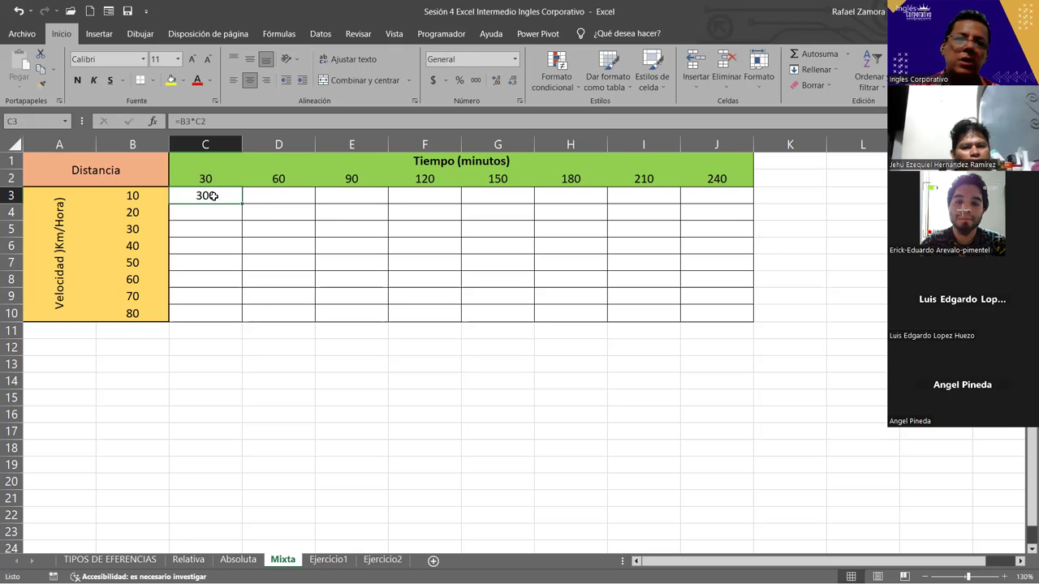
{"action": "left_click_drag", "start_coordinate": [210, 199], "coordinate": [209, 311]}
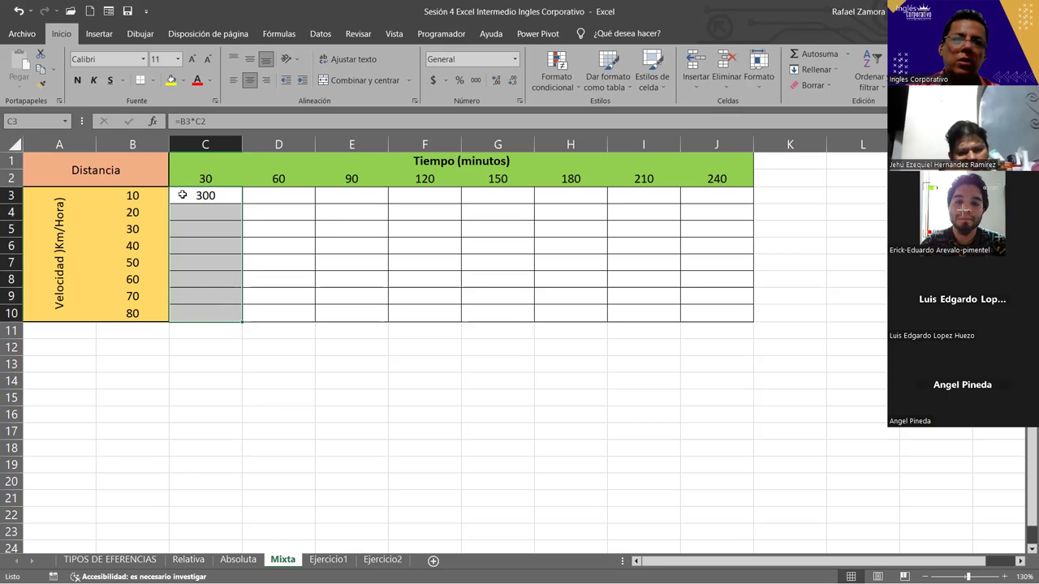
{"action": "left_click", "coordinate": [141, 200]}
{"action": "left_click", "coordinate": [215, 175]}
{"action": "left_click_drag", "start_coordinate": [210, 212], "coordinate": [204, 315]}
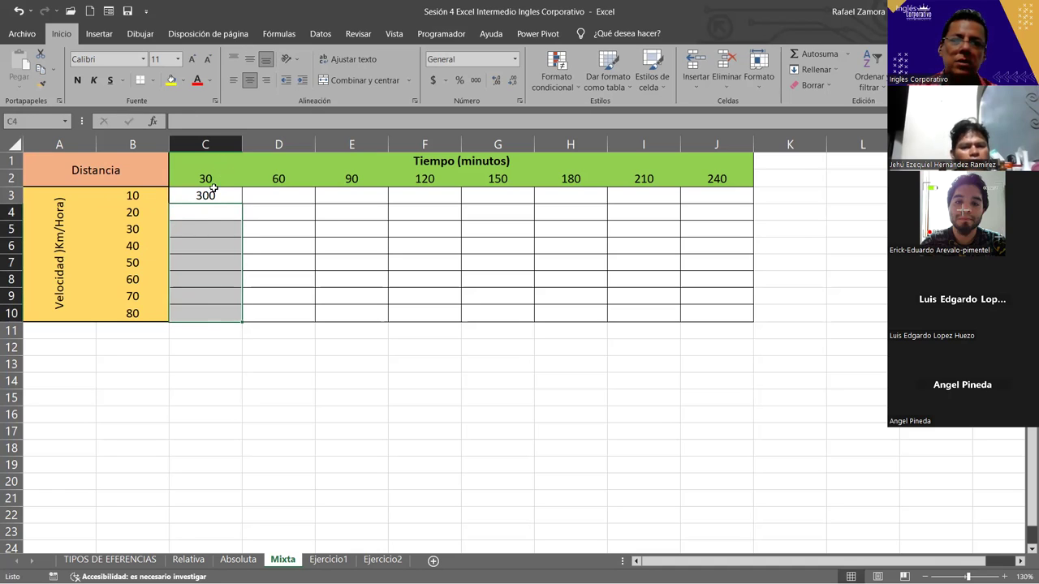
- Change C3 to =B3*C$2, test filling it down to row 10, and undo the fill
{"action": "double_click", "coordinate": [219, 197]}
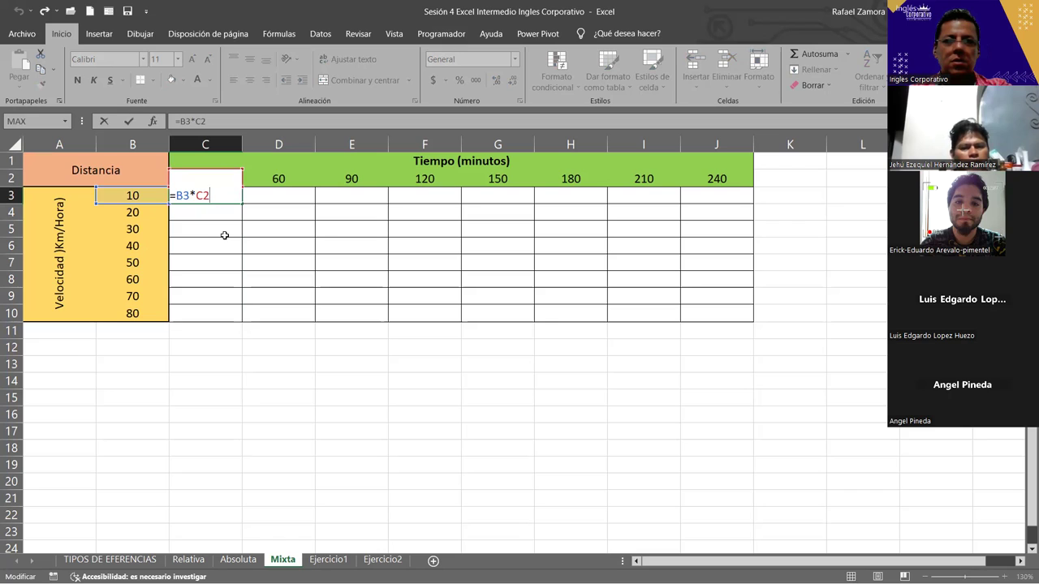
{"action": "key", "text": "F4"}
{"action": "key", "text": "F4"}
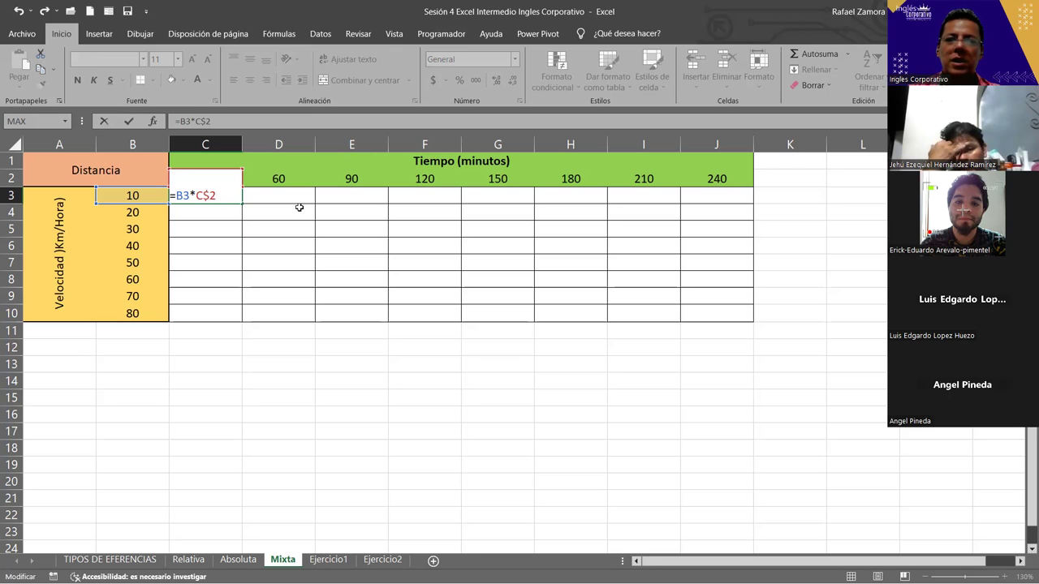
{"action": "key", "text": "Return"}
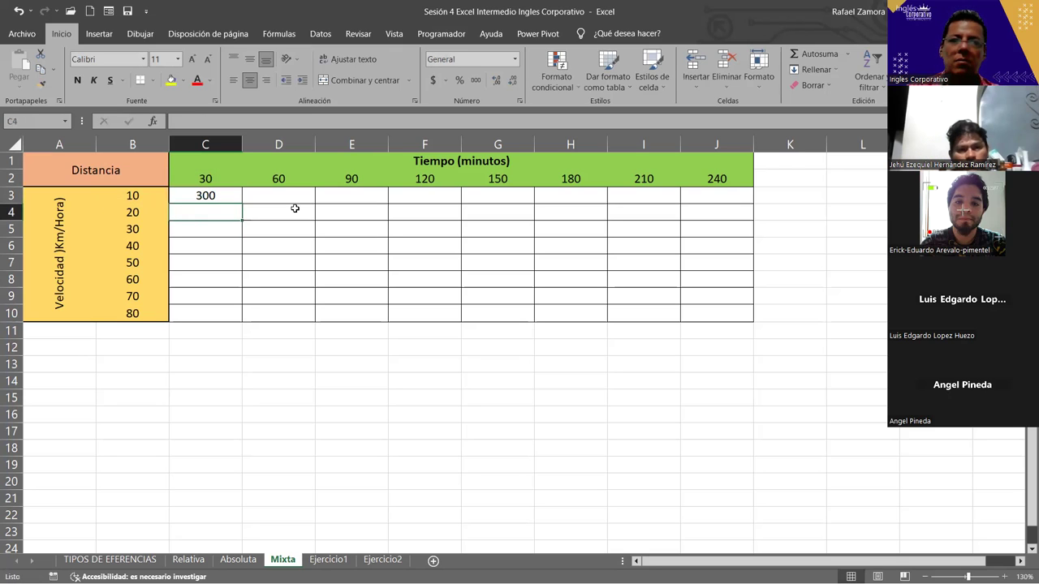
{"action": "left_click", "coordinate": [231, 195]}
{"action": "left_click_drag", "start_coordinate": [241, 204], "coordinate": [227, 323]}
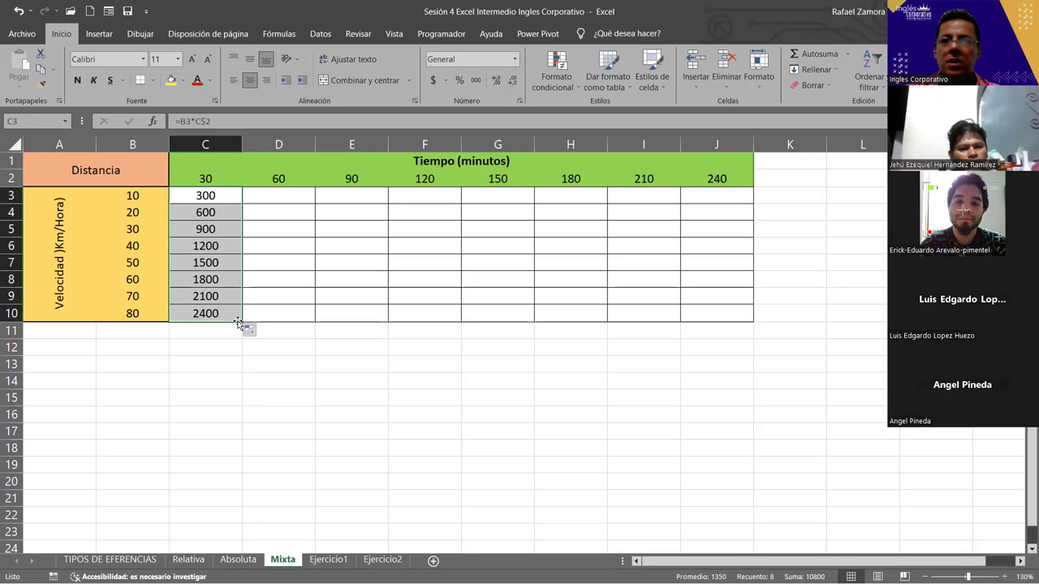
{"action": "key", "text": "ctrl+z"}
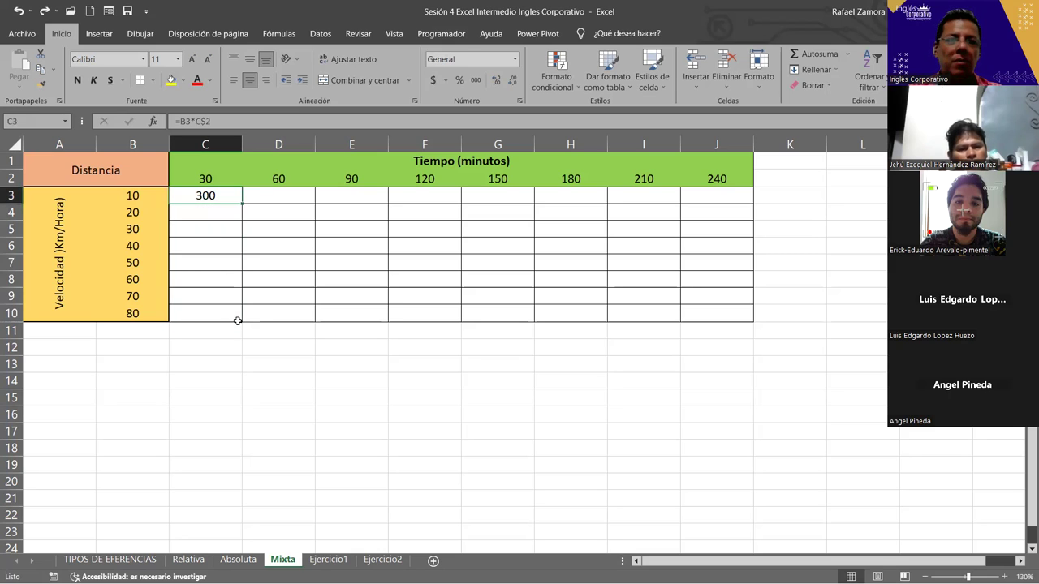
- Edit C3's references to =$B3*C$2, locking the speed column and the time row
{"action": "double_click", "coordinate": [231, 197]}
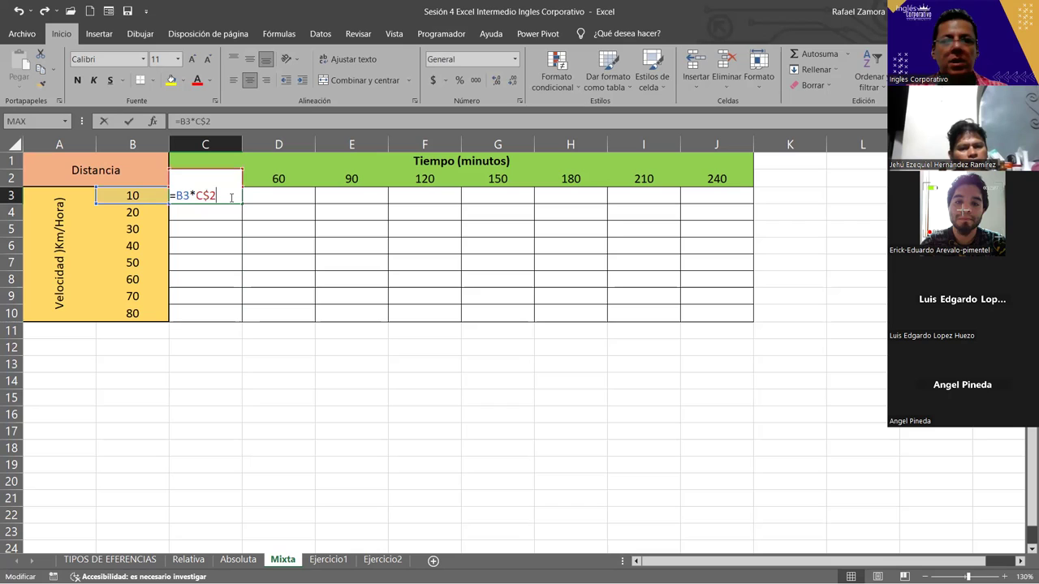
{"action": "key", "text": "F4"}
{"action": "key", "text": "F4"}
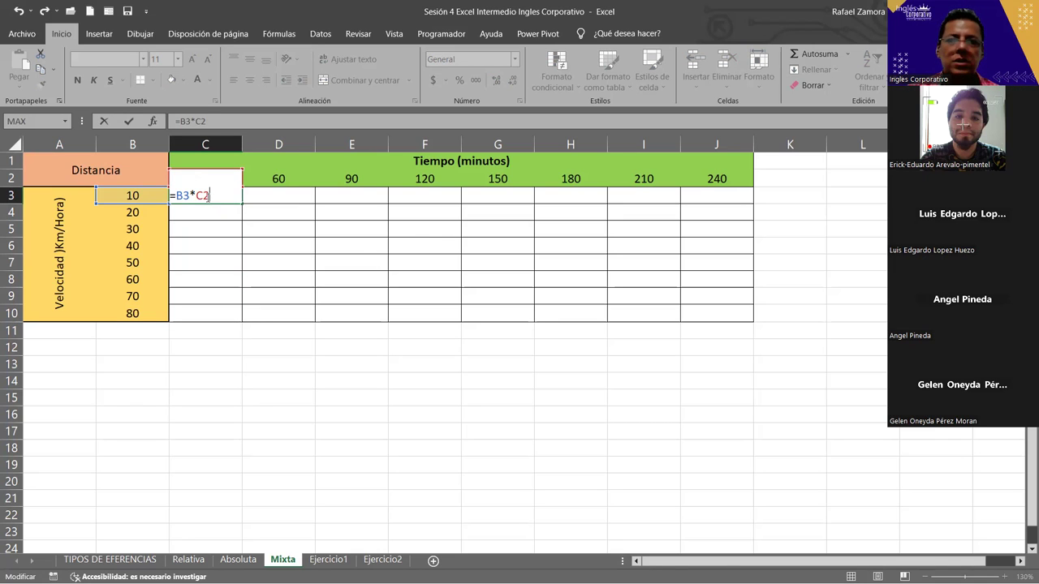
{"action": "key", "text": "F4"}
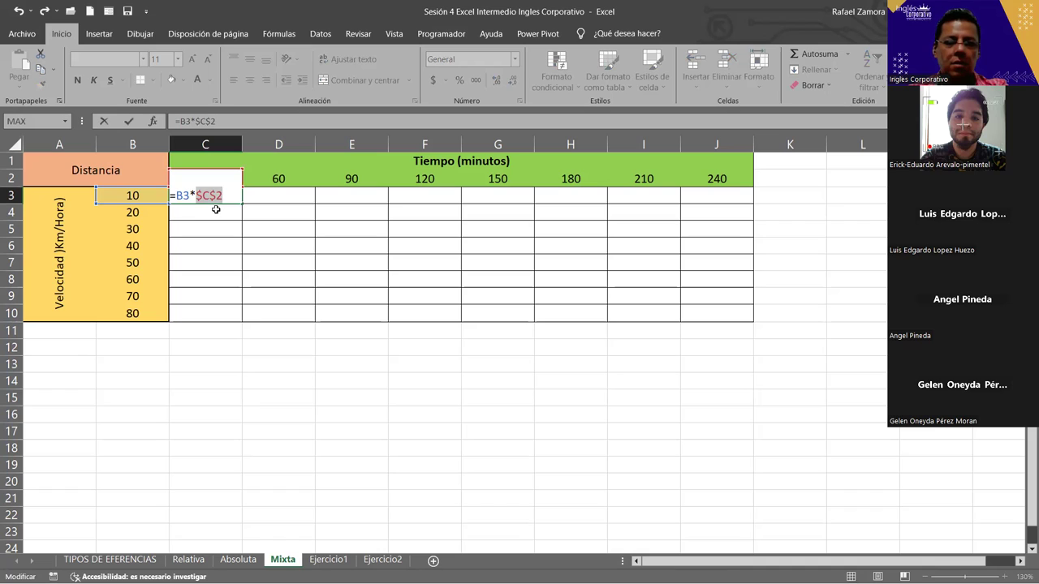
{"action": "key", "text": "F4"}
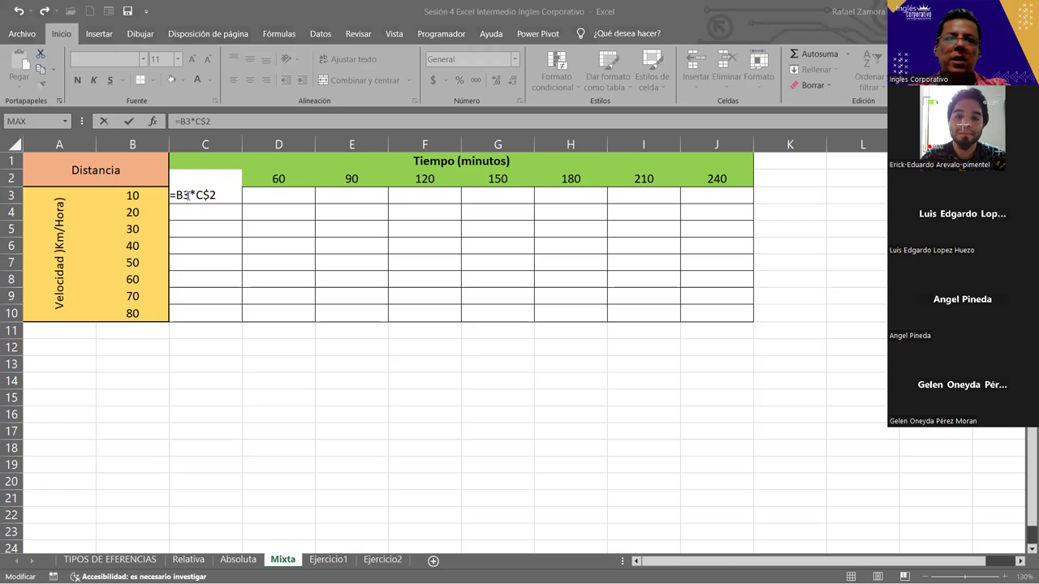
{"action": "key", "text": "F4"}
{"action": "key", "text": "F4"}
{"action": "key", "text": "F4"}
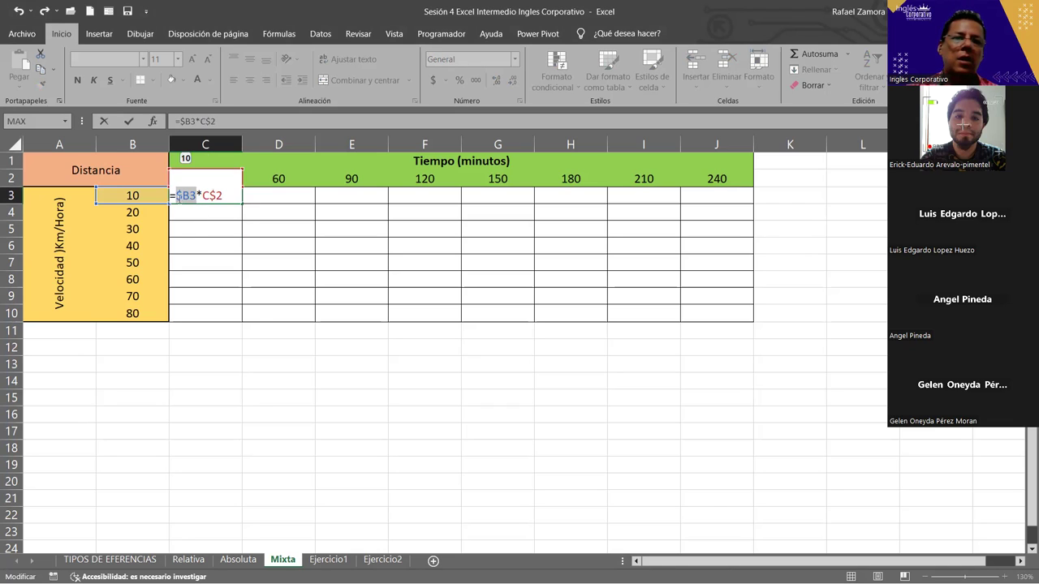
{"action": "left_click", "coordinate": [185, 196]}
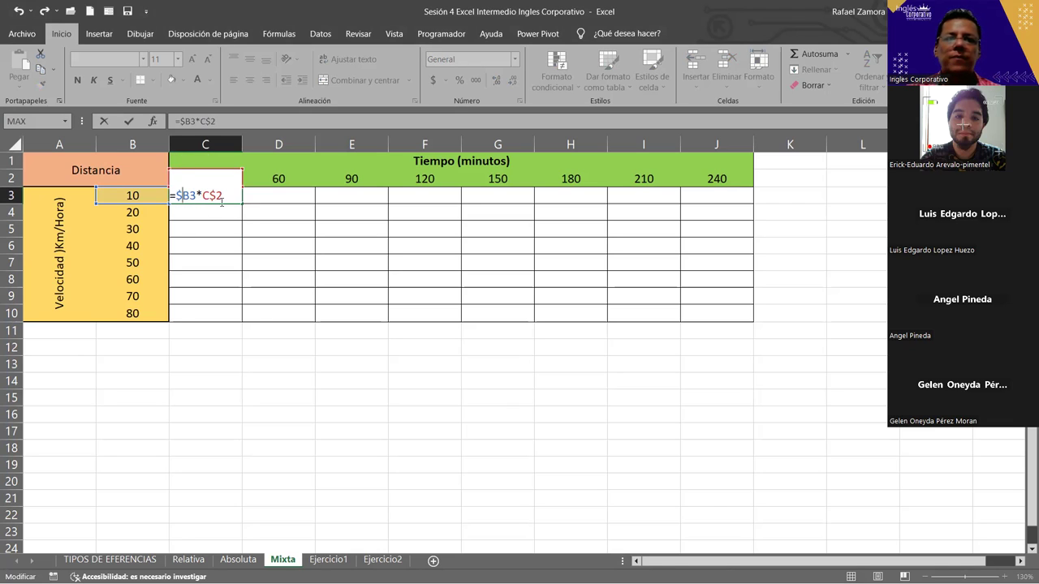
- Commit =$B3*C$2 and fill it across to J3 and down to row 10, giving 300–19200
{"action": "key", "text": "ctrl+Return"}
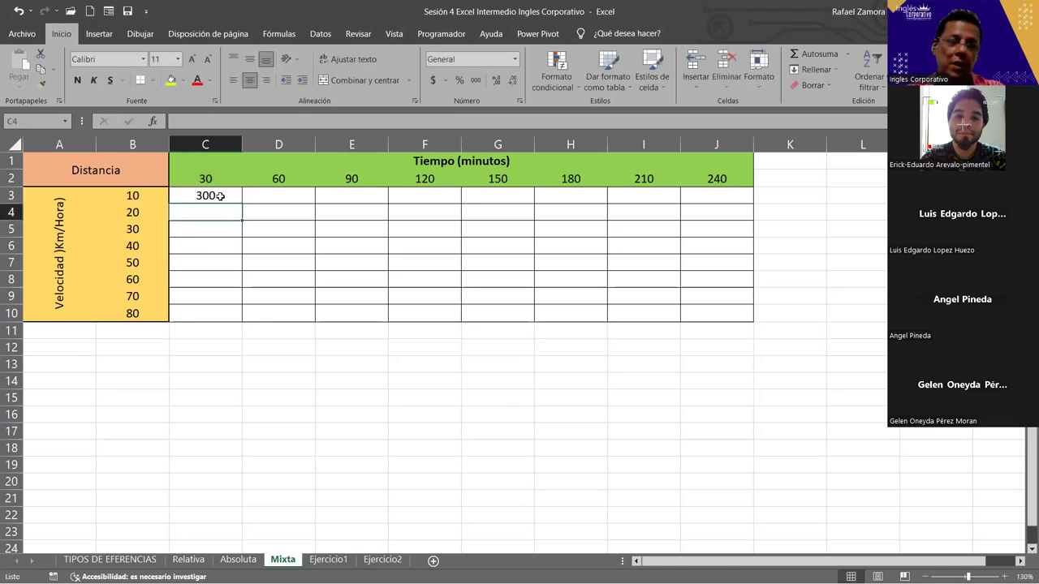
{"action": "left_click_drag", "start_coordinate": [240, 204], "coordinate": [233, 319]}
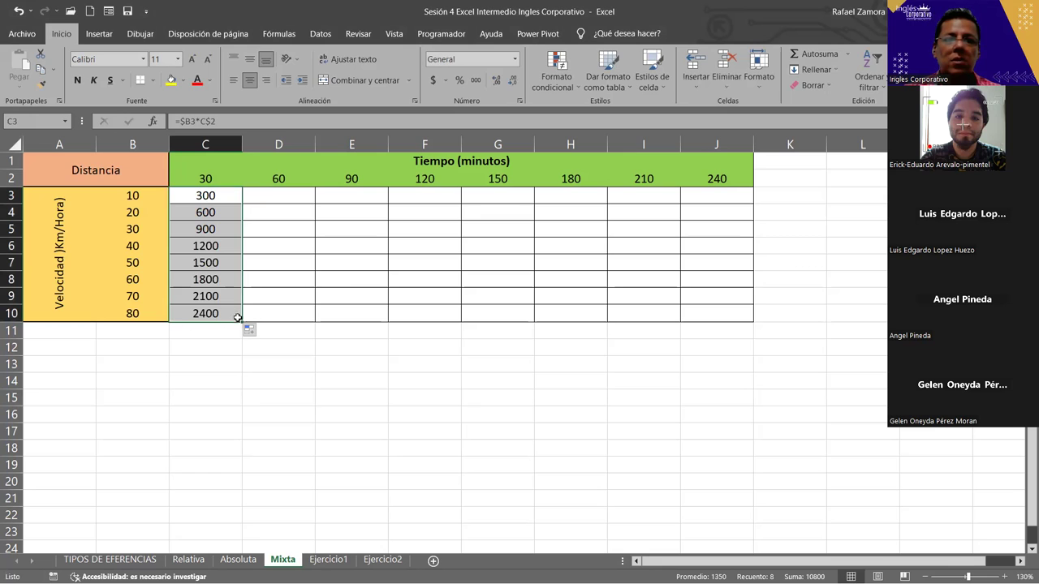
{"action": "left_click_drag", "start_coordinate": [240, 322], "coordinate": [721, 317]}
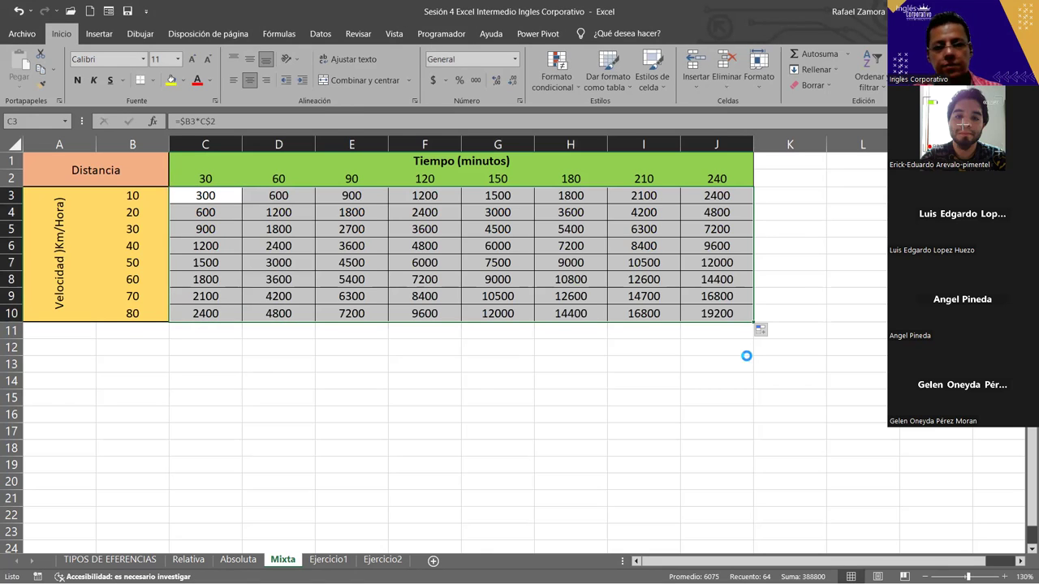
{"action": "key", "text": "ctrl+z"}
{"action": "key", "text": "ctrl+z"}
{"action": "left_click_drag", "start_coordinate": [241, 204], "coordinate": [748, 206]}
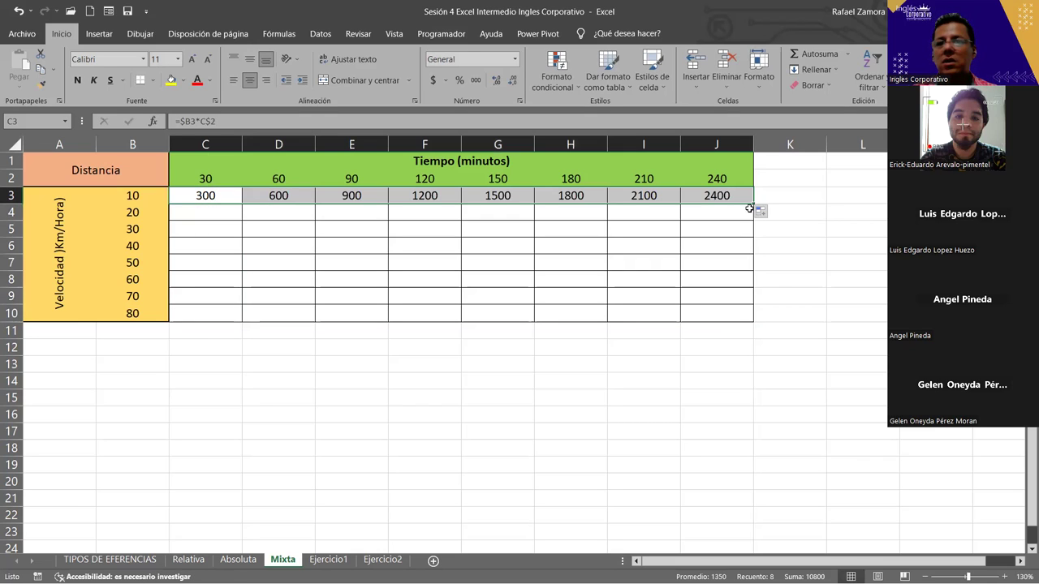
{"action": "left_click_drag", "start_coordinate": [754, 204], "coordinate": [747, 323]}
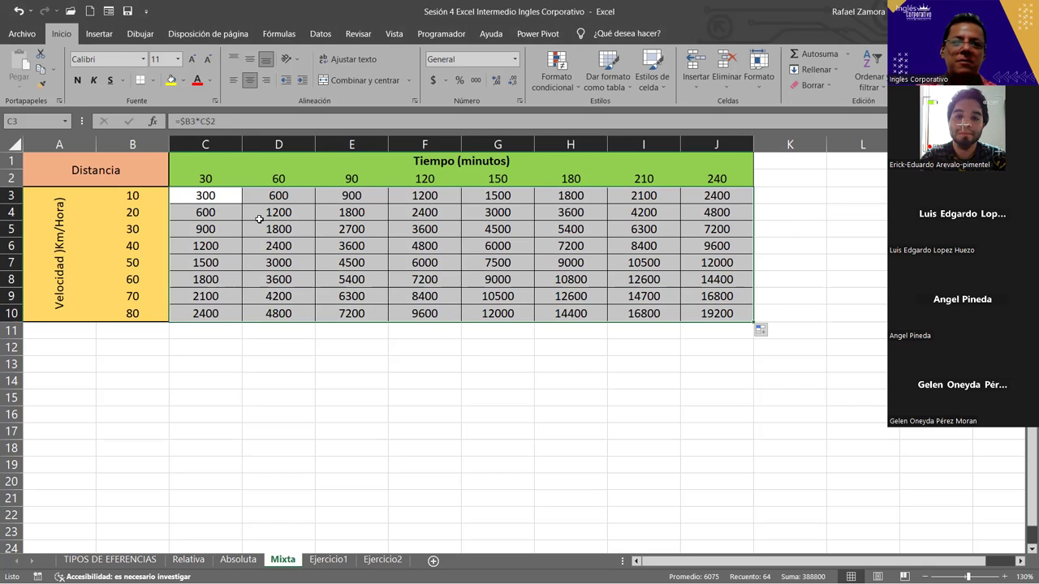
{"action": "left_click", "coordinate": [219, 210]}
{"action": "left_click_drag", "start_coordinate": [230, 196], "coordinate": [717, 327]}
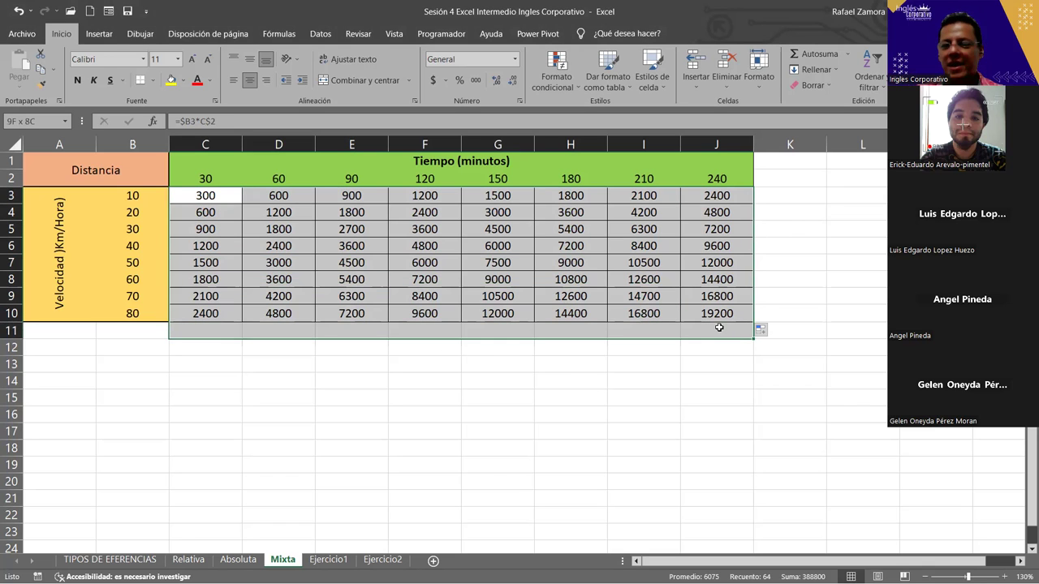
{"action": "key", "text": "Delete"}
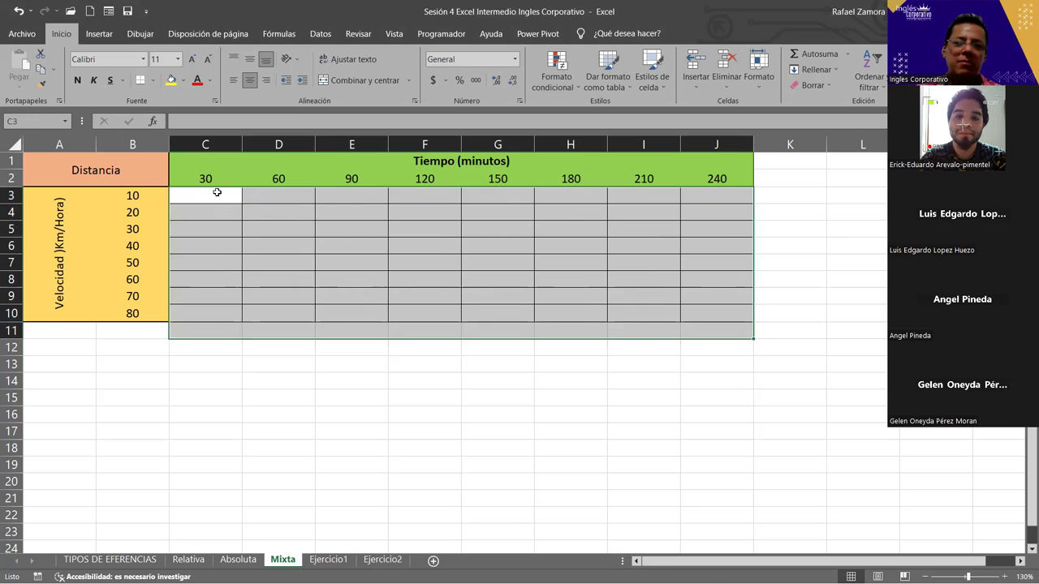
{"action": "left_click", "coordinate": [216, 195]}
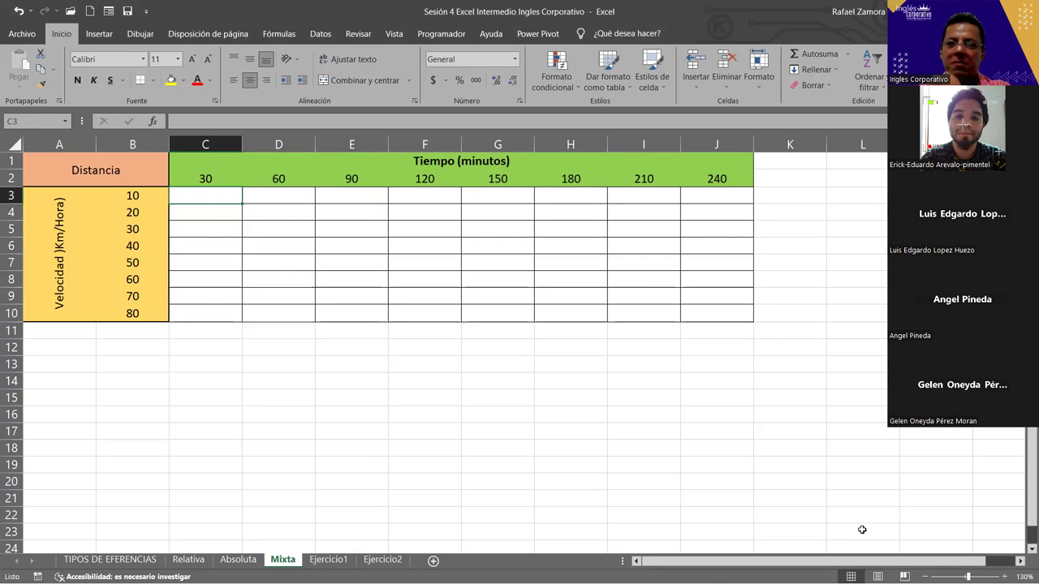
{"action": "left_click", "coordinate": [139, 195]}
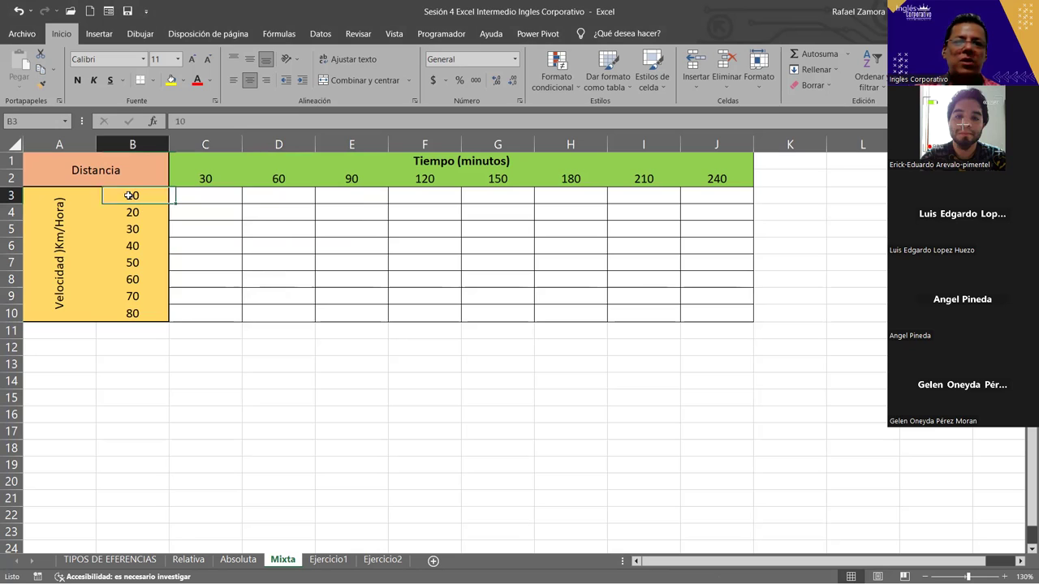
{"action": "left_click", "coordinate": [209, 176]}
{"action": "left_click", "coordinate": [209, 193]}
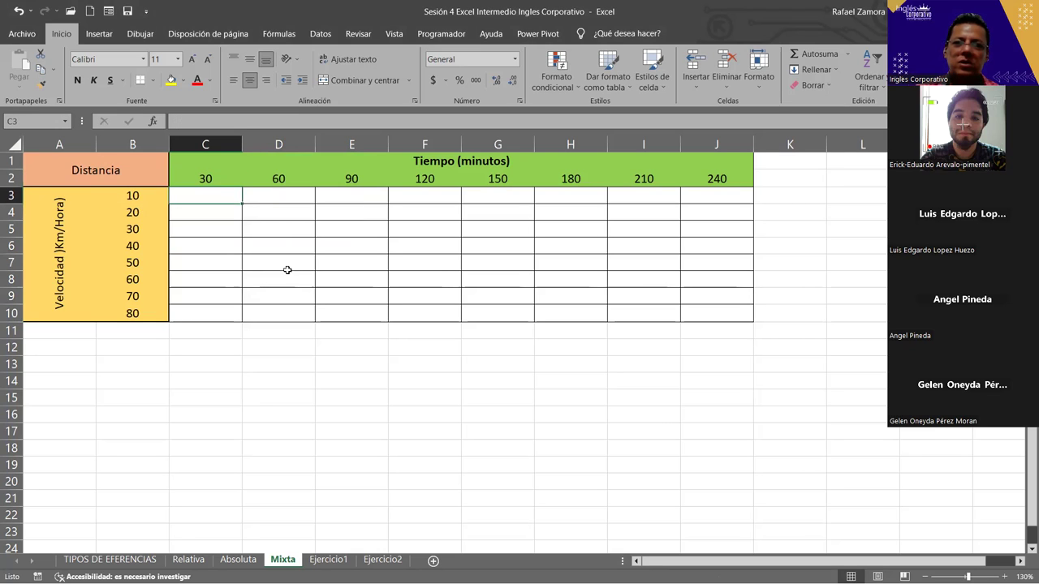
{"action": "type", "text": ")"}
{"action": "key", "text": "BackSpace"}
{"action": "type", "text": "="}
{"action": "left_click", "coordinate": [146, 196]}
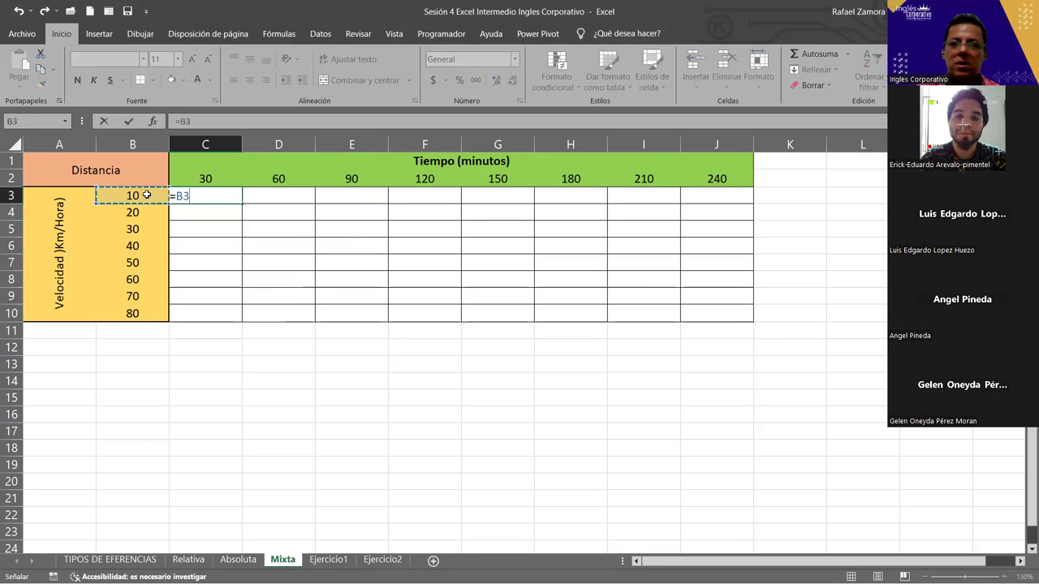
{"action": "type", "text": "*"}
{"action": "left_click", "coordinate": [254, 183]}
{"action": "key", "text": "Left"}
{"action": "key", "text": "Return"}
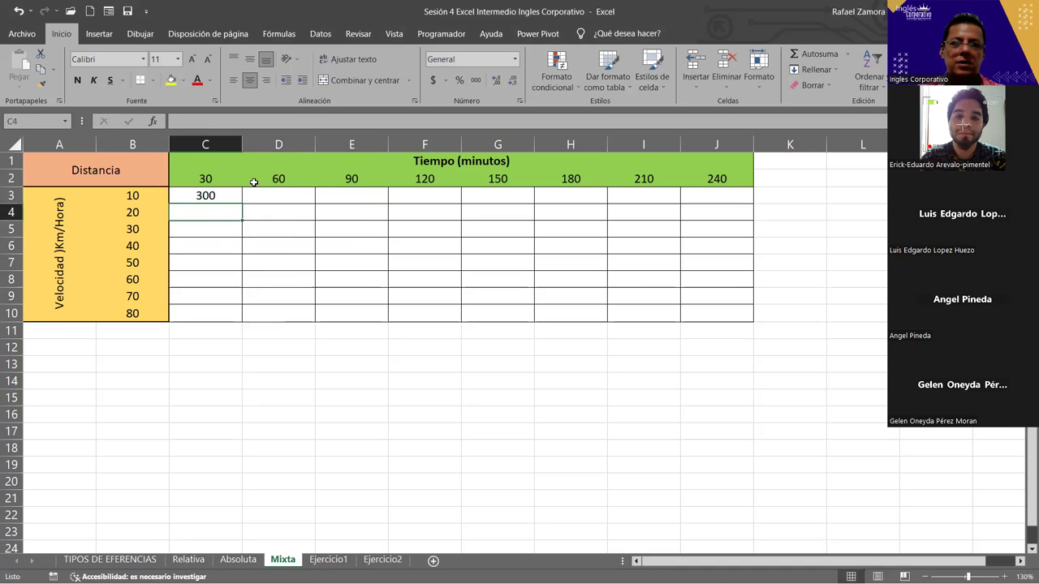
{"action": "left_click", "coordinate": [217, 197]}
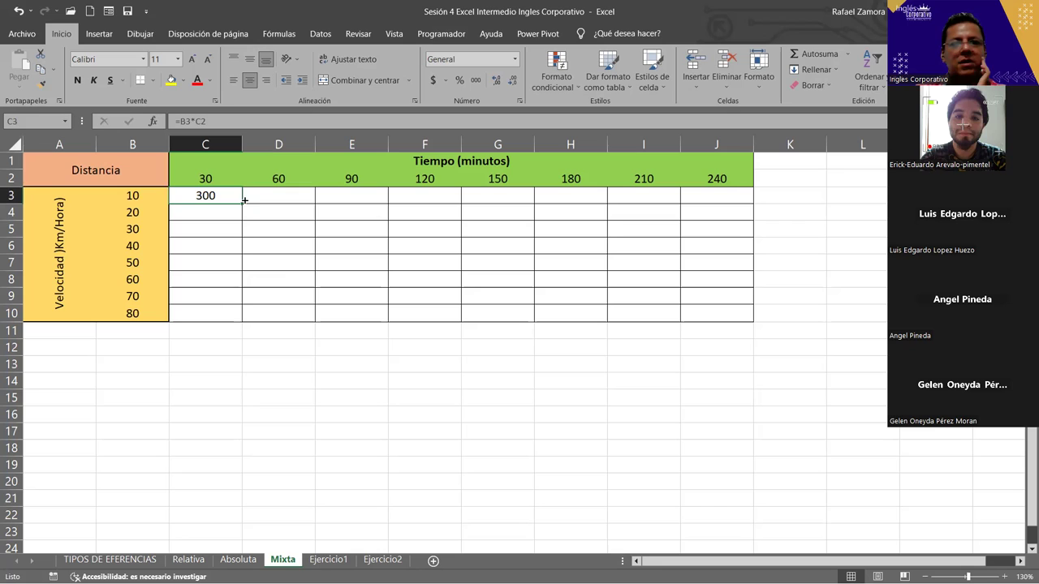
{"action": "left_click_drag", "start_coordinate": [276, 197], "coordinate": [712, 197]}
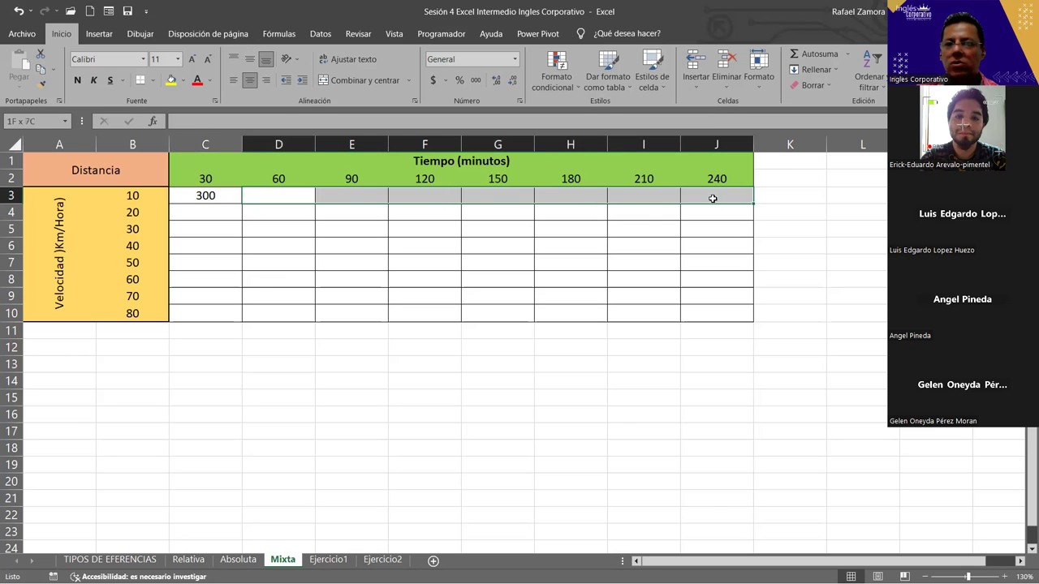
{"action": "left_click", "coordinate": [209, 196]}
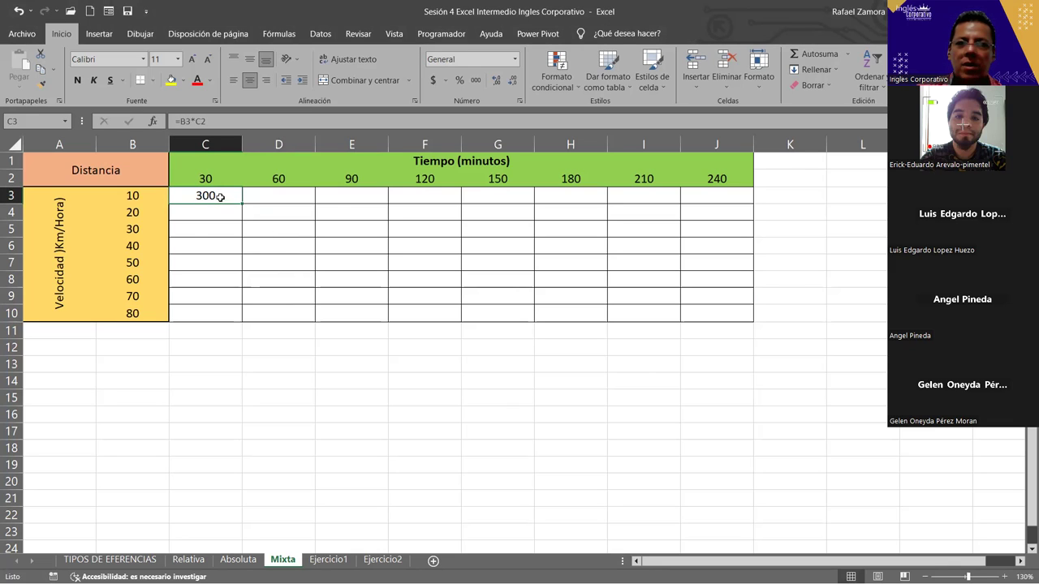
{"action": "left_click_drag", "start_coordinate": [220, 197], "coordinate": [603, 197]}
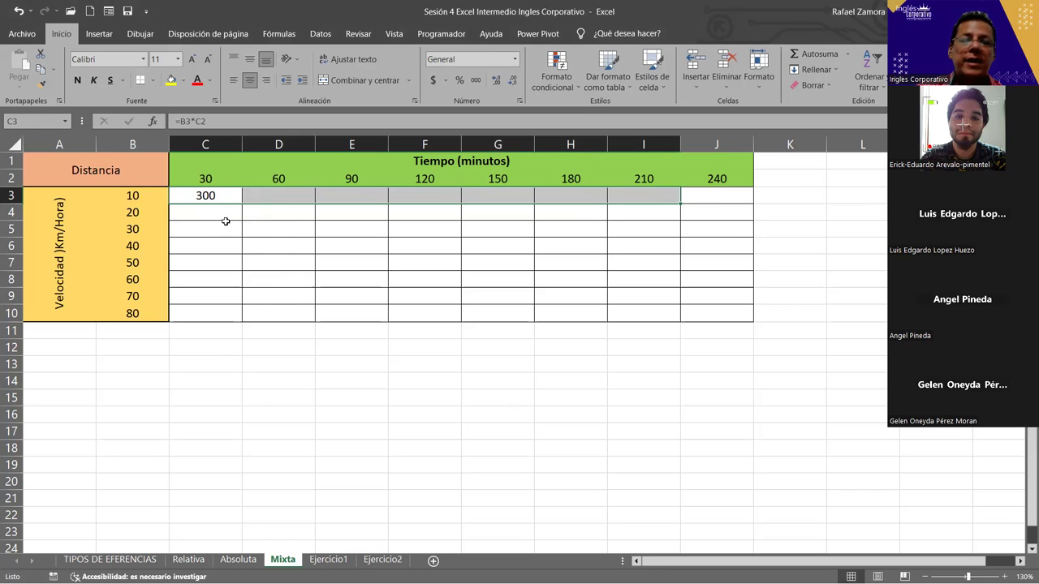
{"action": "left_click_drag", "start_coordinate": [214, 348], "coordinate": [220, 195]}
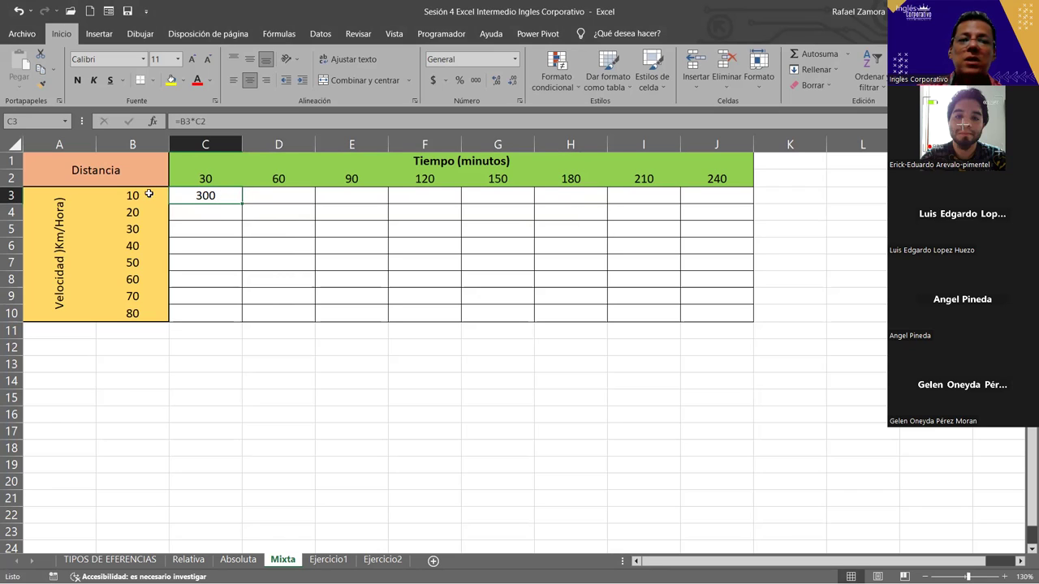
- Point out speeds 10, 20 and times 30, 60, 90, then open C3's =B3*C2 formula
{"action": "left_click", "coordinate": [135, 197]}
{"action": "left_click", "coordinate": [203, 179]}
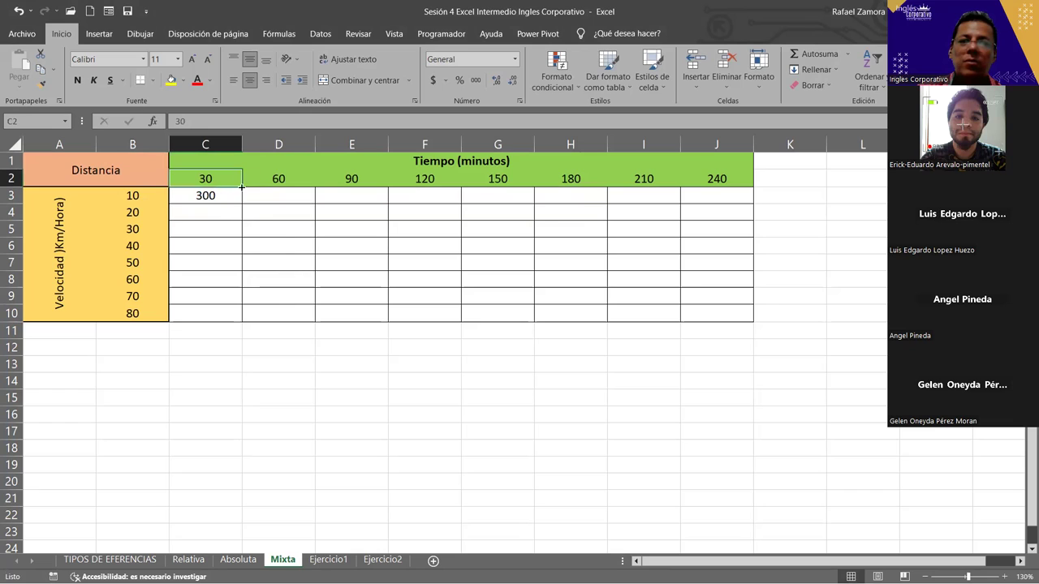
{"action": "left_click", "coordinate": [130, 199]}
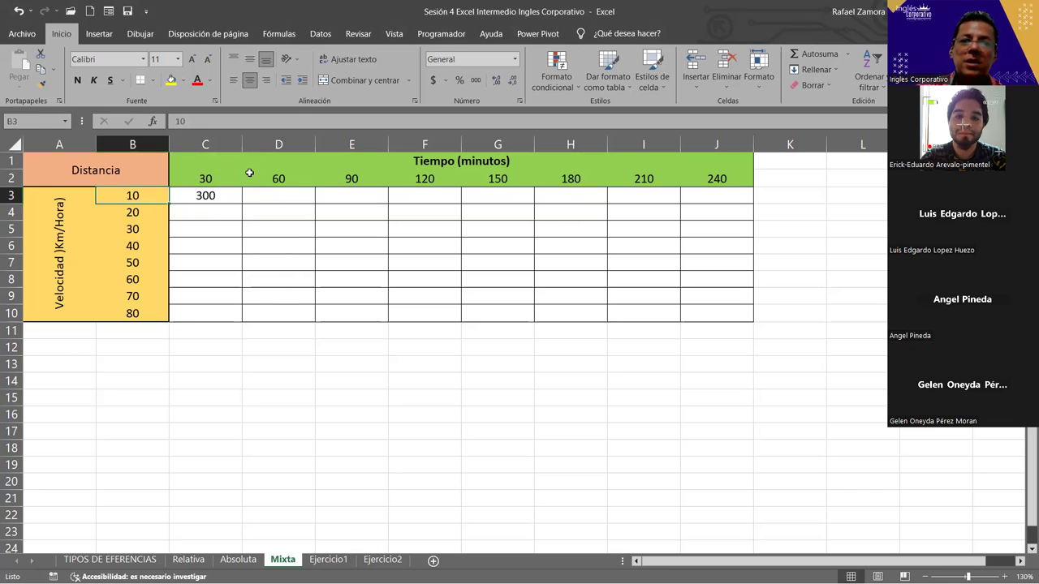
{"action": "left_click", "coordinate": [280, 176]}
{"action": "left_click", "coordinate": [129, 205]}
{"action": "left_click", "coordinate": [161, 195]}
{"action": "left_click", "coordinate": [365, 169]}
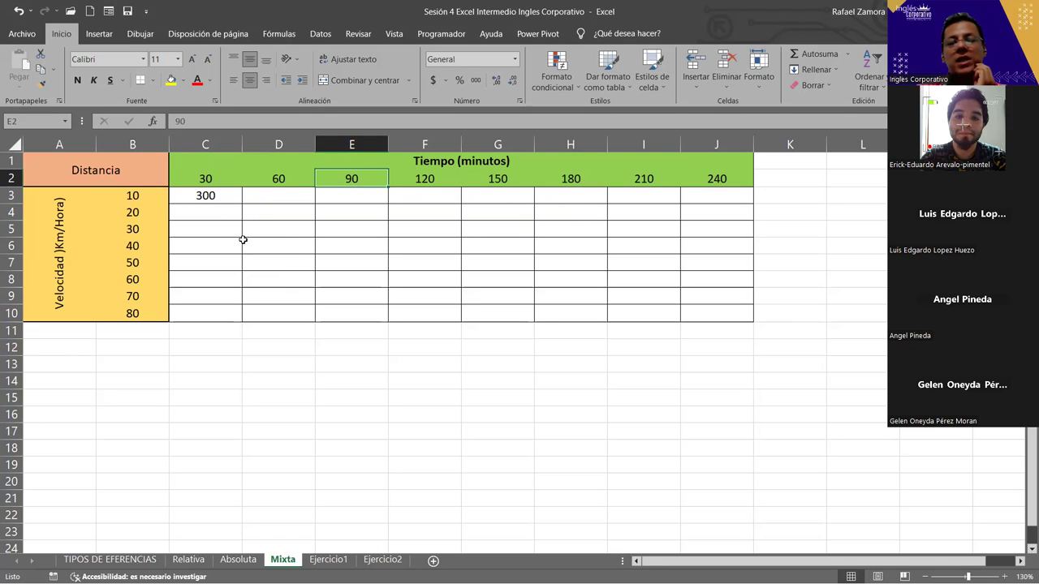
{"action": "double_click", "coordinate": [203, 200]}
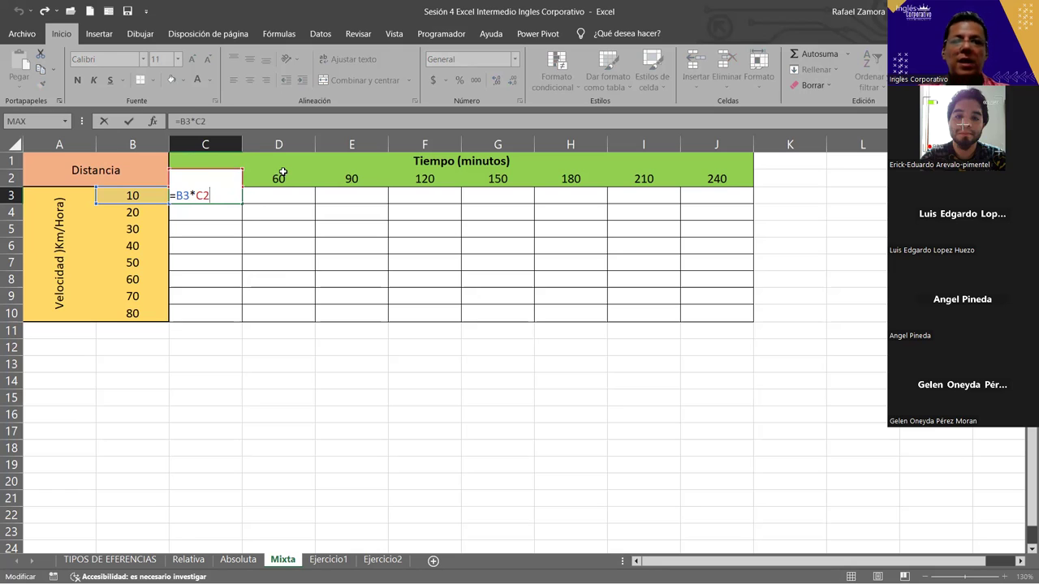
- Commit C3's =B3*C2 unchanged at 300, select C3:H3, then return to C3
{"action": "left_click", "coordinate": [184, 194]}
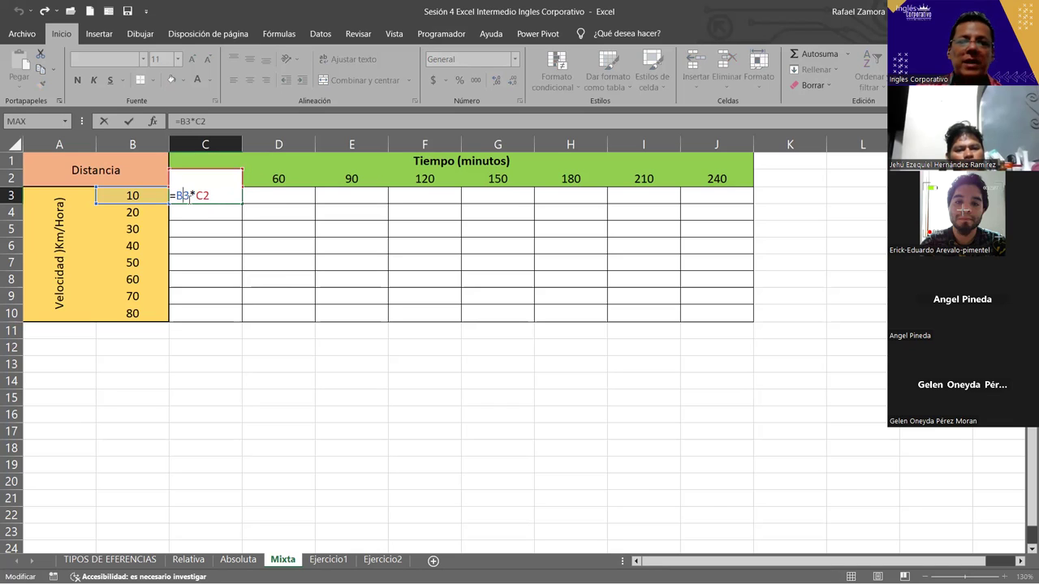
{"action": "key", "text": "ctrl+Return"}
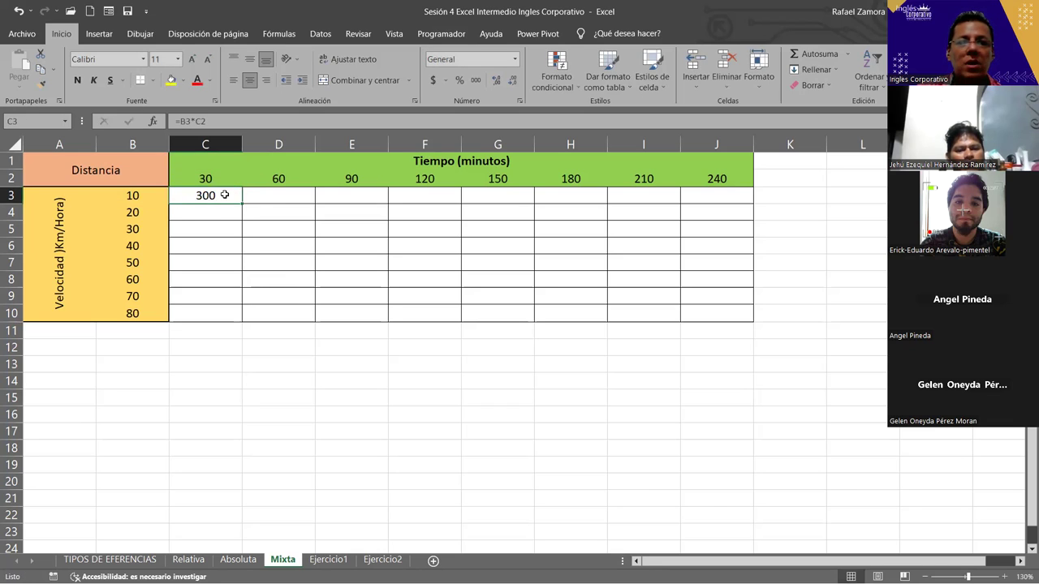
{"action": "left_click_drag", "start_coordinate": [225, 195], "coordinate": [482, 194]}
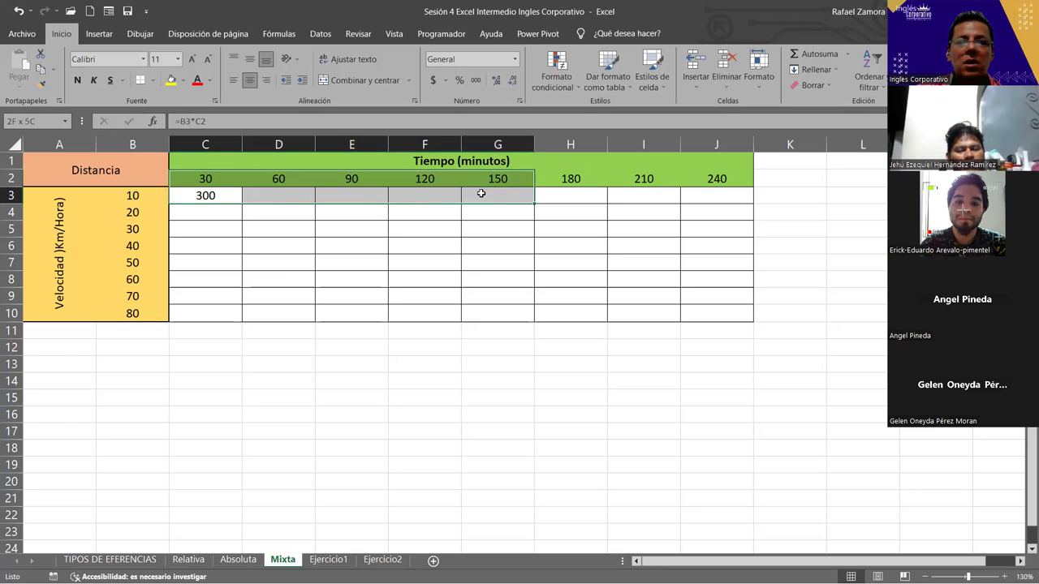
{"action": "left_click_drag", "start_coordinate": [481, 193], "coordinate": [597, 195]}
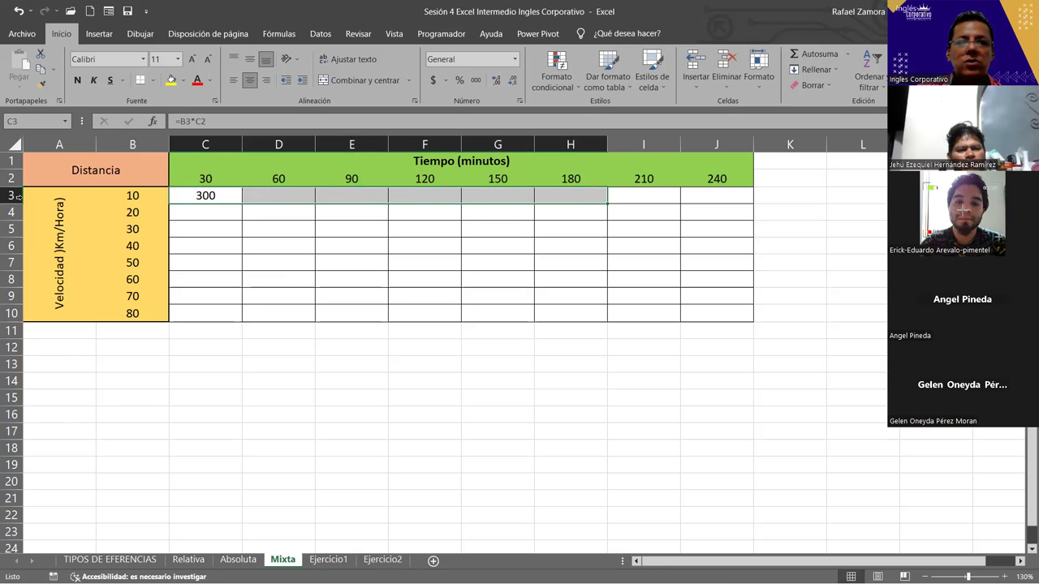
{"action": "left_click", "coordinate": [210, 198]}
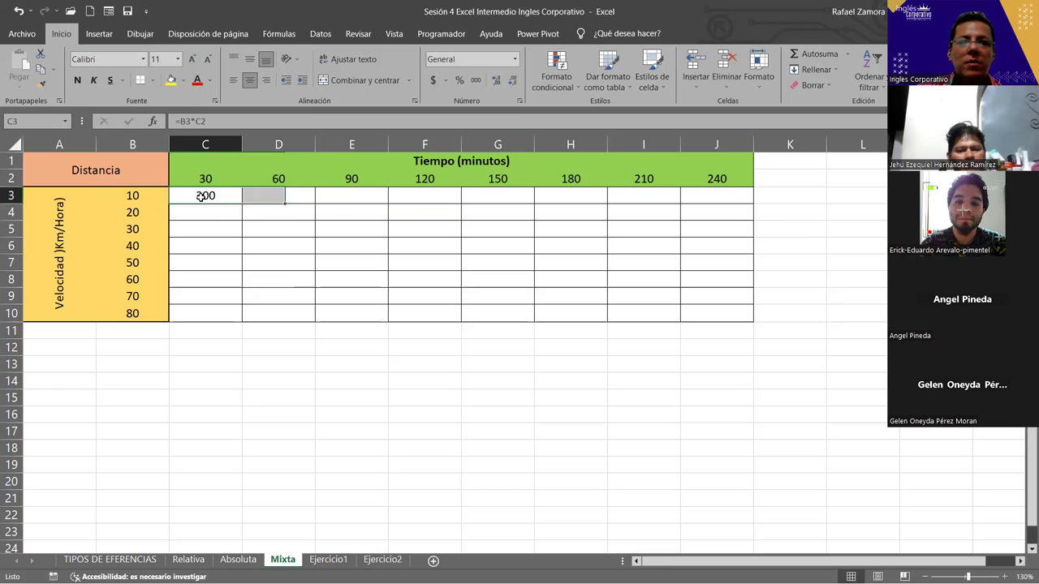
- Check that cells D3 through G3 in row 3 are still empty
{"action": "left_click", "coordinate": [259, 196]}
{"action": "left_click", "coordinate": [345, 193]}
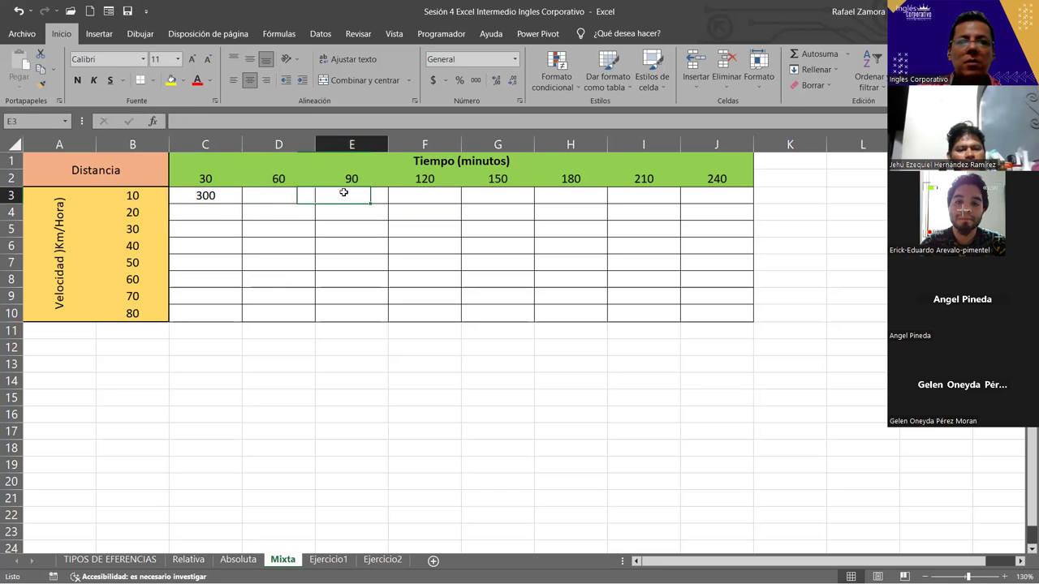
{"action": "left_click", "coordinate": [398, 197]}
{"action": "left_click", "coordinate": [291, 198]}
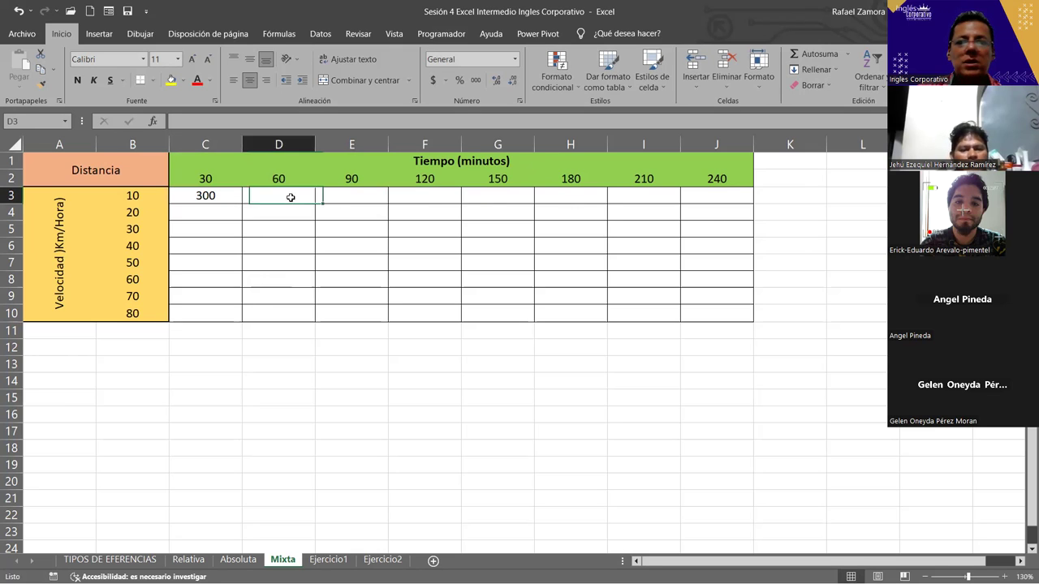
{"action": "left_click", "coordinate": [349, 197]}
{"action": "left_click", "coordinate": [424, 197]}
{"action": "left_click", "coordinate": [520, 197]}
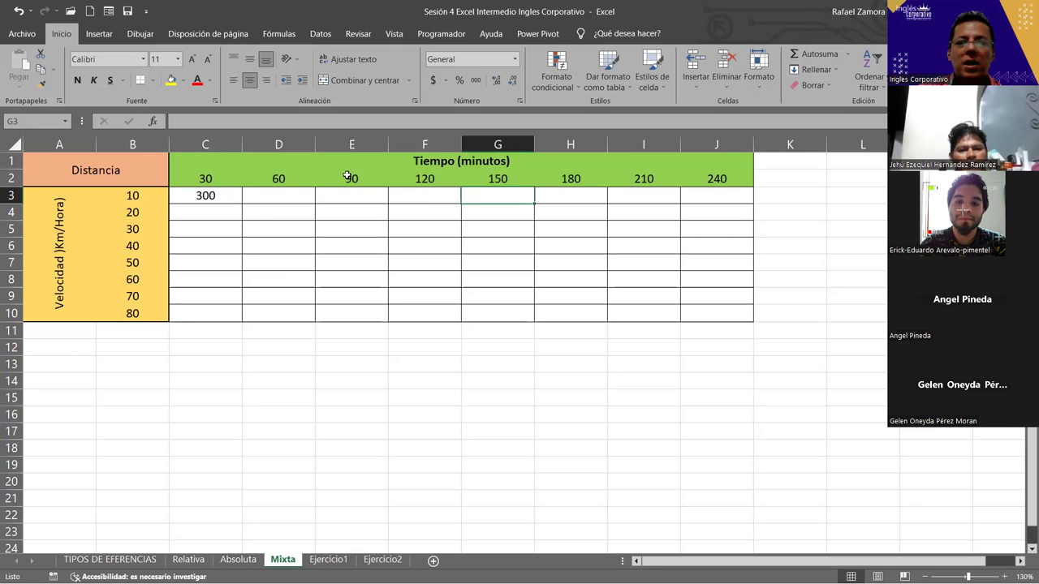
- Review C3's formula against its inputs: speed 10 in B3 and time 60 in D2
{"action": "left_click", "coordinate": [219, 192]}
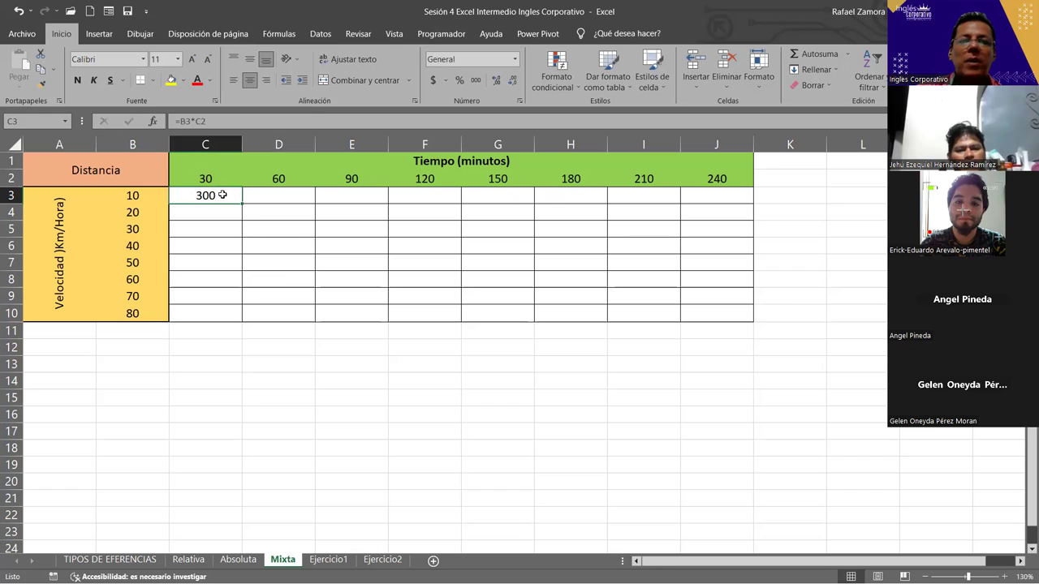
{"action": "left_click", "coordinate": [136, 196]}
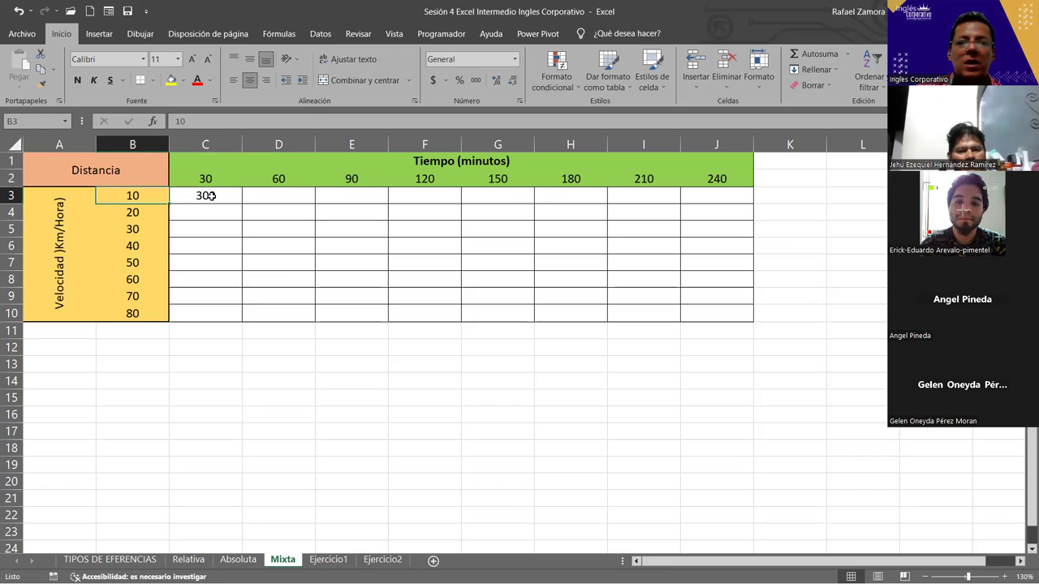
{"action": "key", "text": "Right"}
{"action": "key", "text": "Right"}
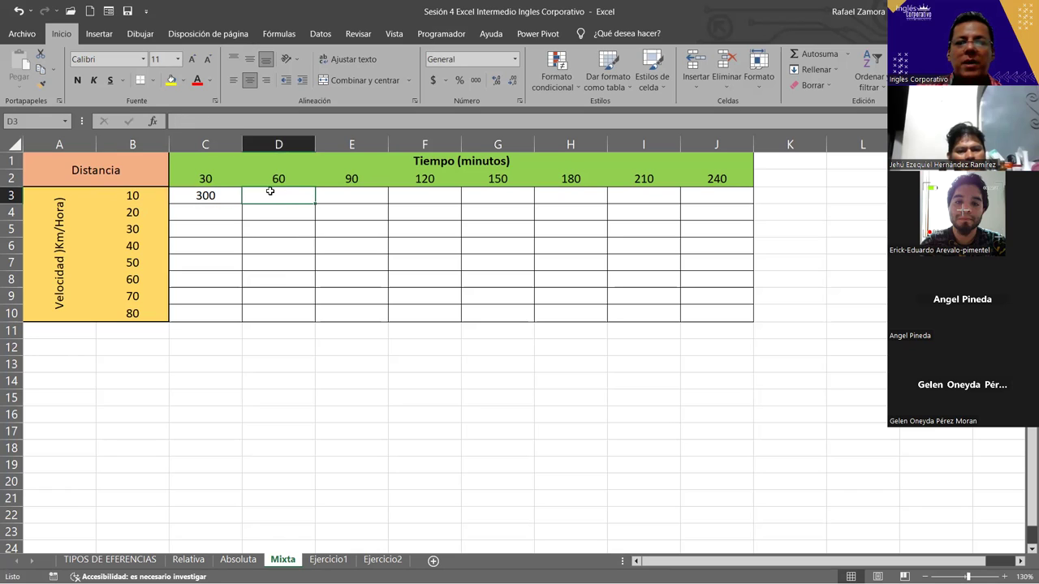
{"action": "left_click", "coordinate": [143, 196]}
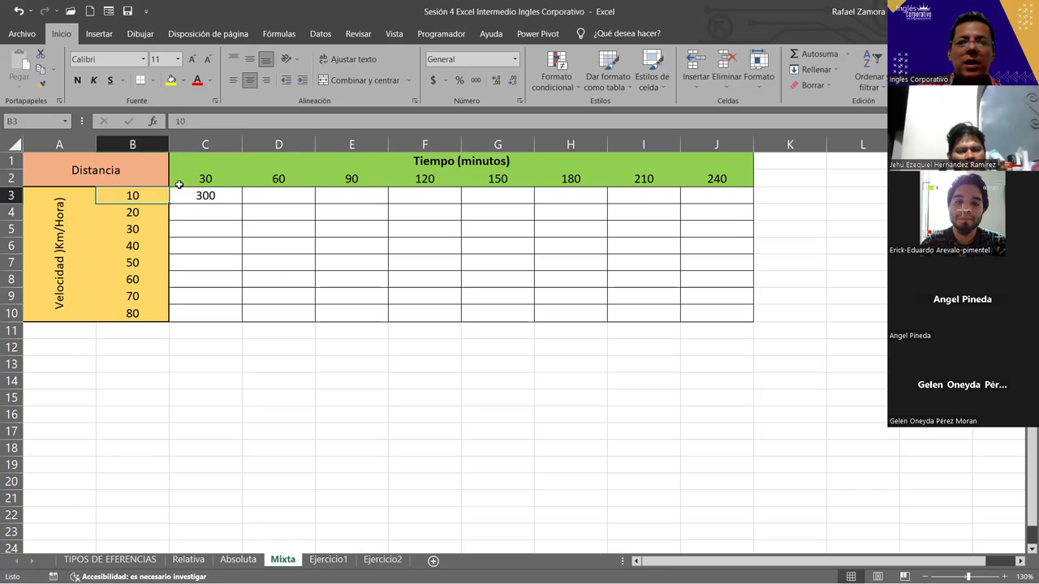
{"action": "key", "text": "Right"}
{"action": "left_click", "coordinate": [301, 169]}
{"action": "left_click", "coordinate": [231, 201]}
- Confirm C3's =B3*C2 formula and copy it across row 3 to G3
{"action": "double_click", "coordinate": [223, 196]}
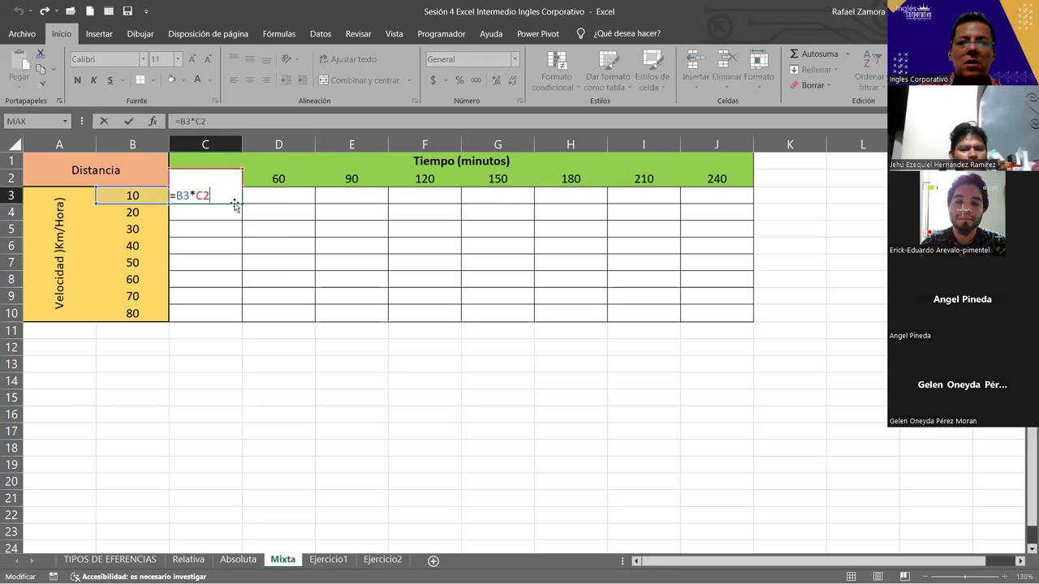
{"action": "left_click", "coordinate": [236, 203]}
{"action": "left_click_drag", "start_coordinate": [241, 204], "coordinate": [560, 203]}
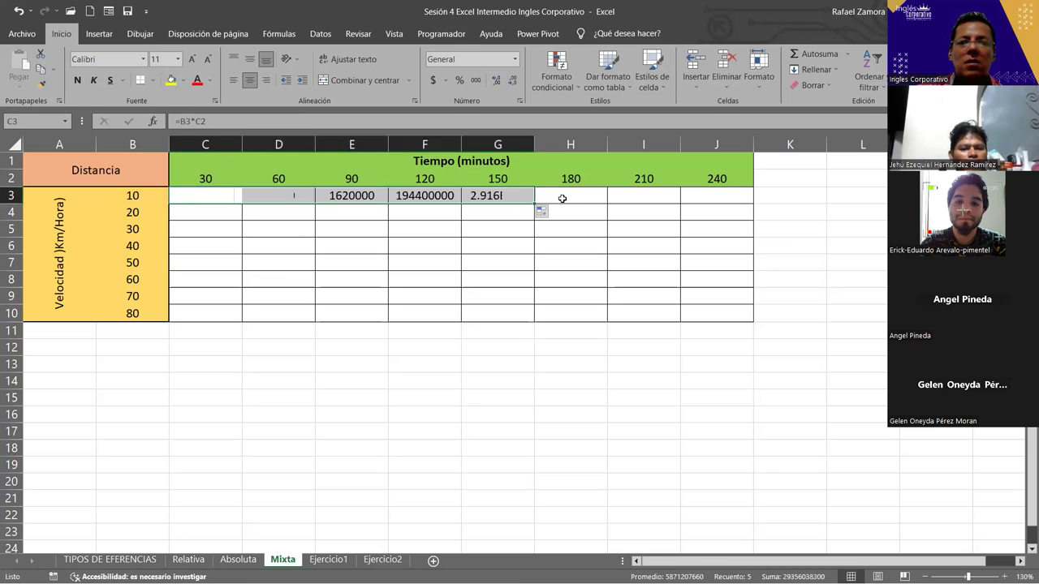
{"action": "left_click", "coordinate": [424, 291]}
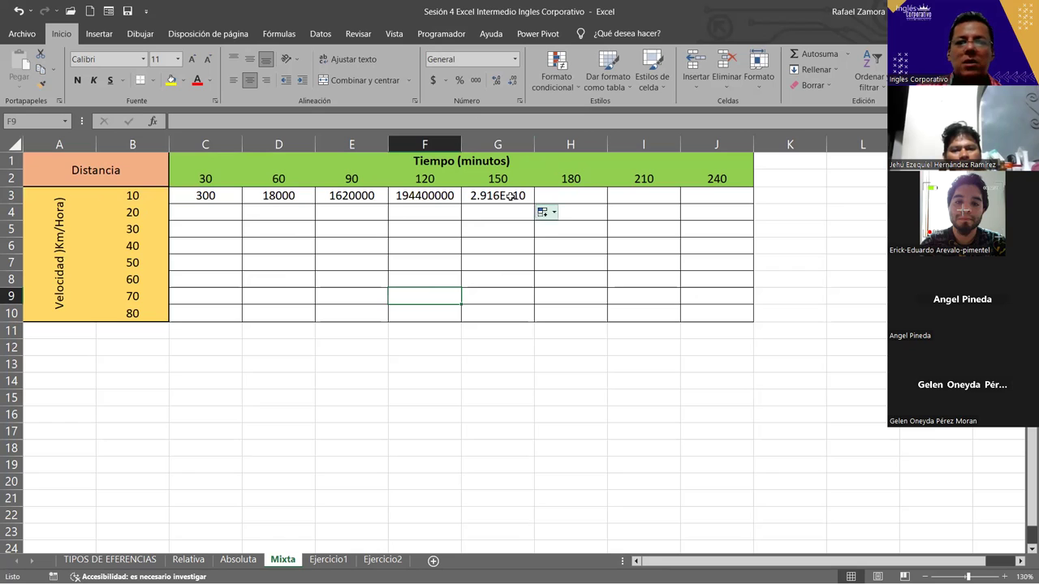
- Compare the copied D3:G3 results, such as D3's =C3*D2, with the times 30–150 in row 2
{"action": "left_click", "coordinate": [137, 195]}
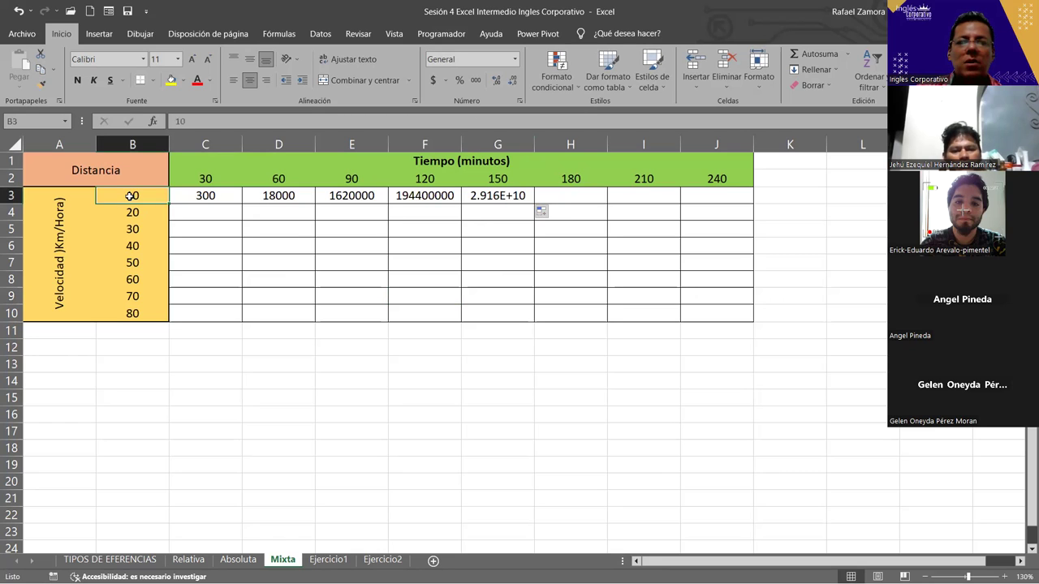
{"action": "left_click", "coordinate": [212, 171]}
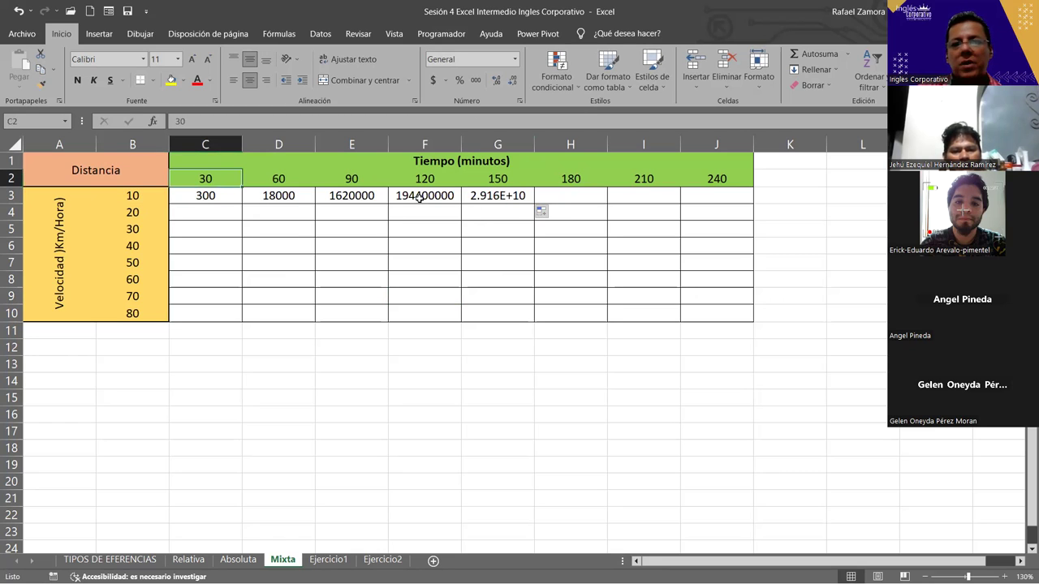
{"action": "left_click", "coordinate": [205, 196]}
{"action": "left_click", "coordinate": [278, 178]}
{"action": "left_click", "coordinate": [265, 198]}
{"action": "left_click", "coordinate": [352, 178]}
{"action": "left_click", "coordinate": [351, 196]}
{"action": "left_click", "coordinate": [425, 179]}
{"action": "left_click", "coordinate": [424, 195]}
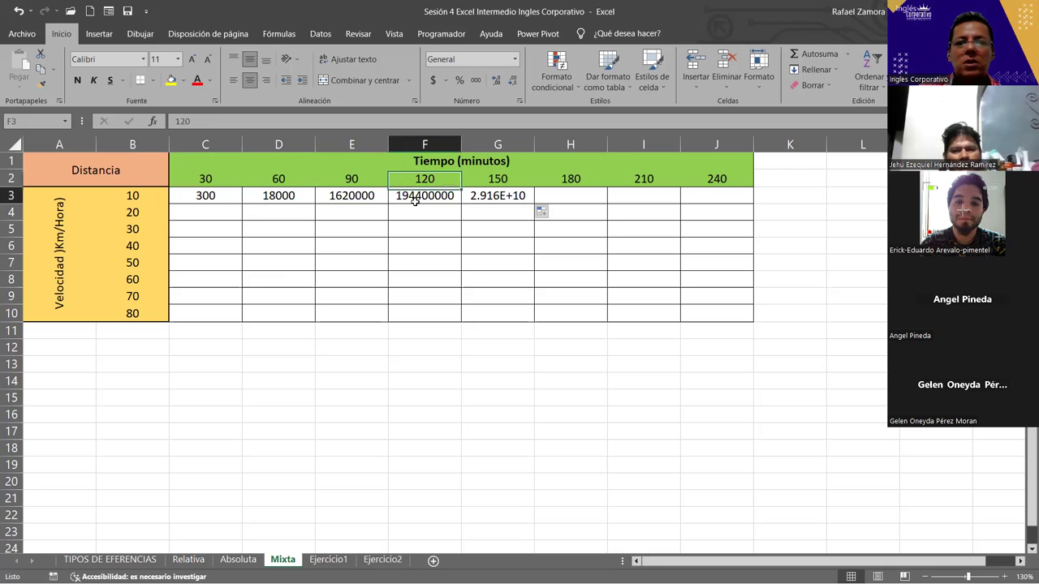
{"action": "left_click", "coordinate": [497, 182]}
{"action": "left_click", "coordinate": [497, 195]}
- Select C3:G3 and remove the runaway row 3 results
{"action": "key", "text": "Up"}
{"action": "key", "text": "Up"}
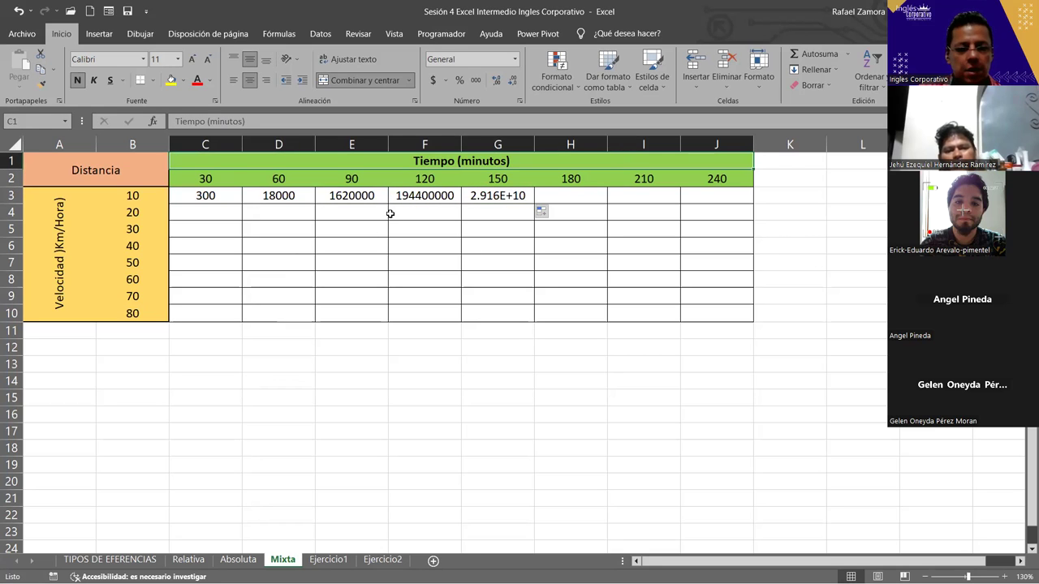
{"action": "key", "text": "Down"}
{"action": "key", "text": "Down"}
{"action": "key", "text": "ctrl+shift+Right"}
{"action": "key", "text": "ctrl+z"}
{"action": "key", "text": "ctrl+z"}
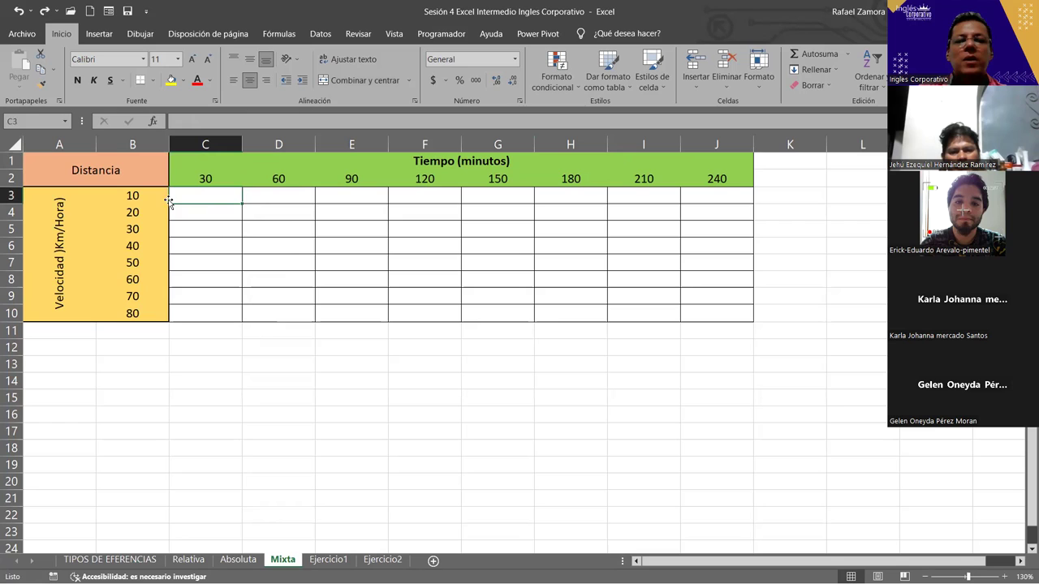
{"action": "left_click_drag", "start_coordinate": [220, 196], "coordinate": [197, 312]}
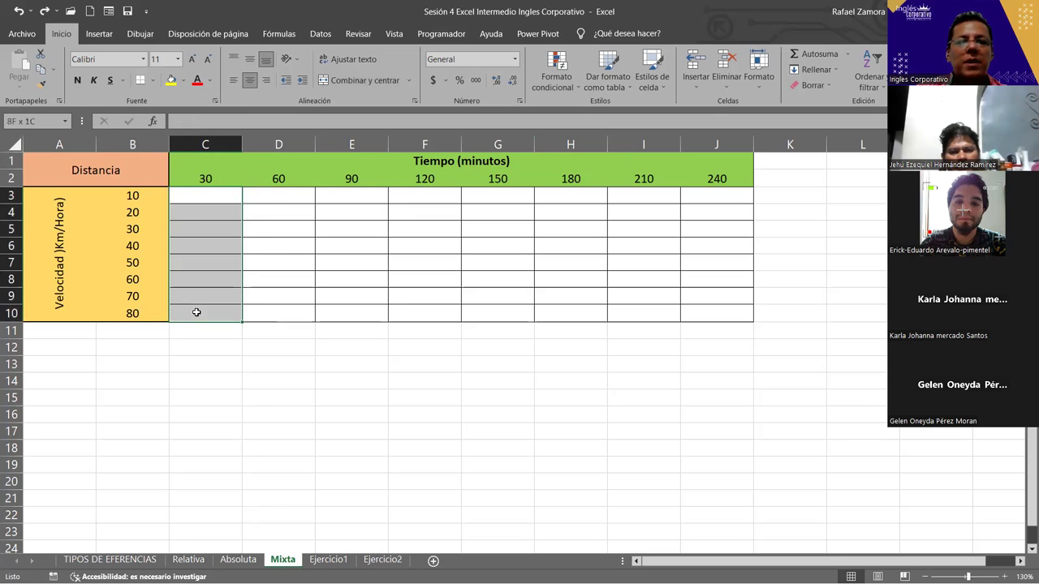
{"action": "left_click", "coordinate": [213, 201]}
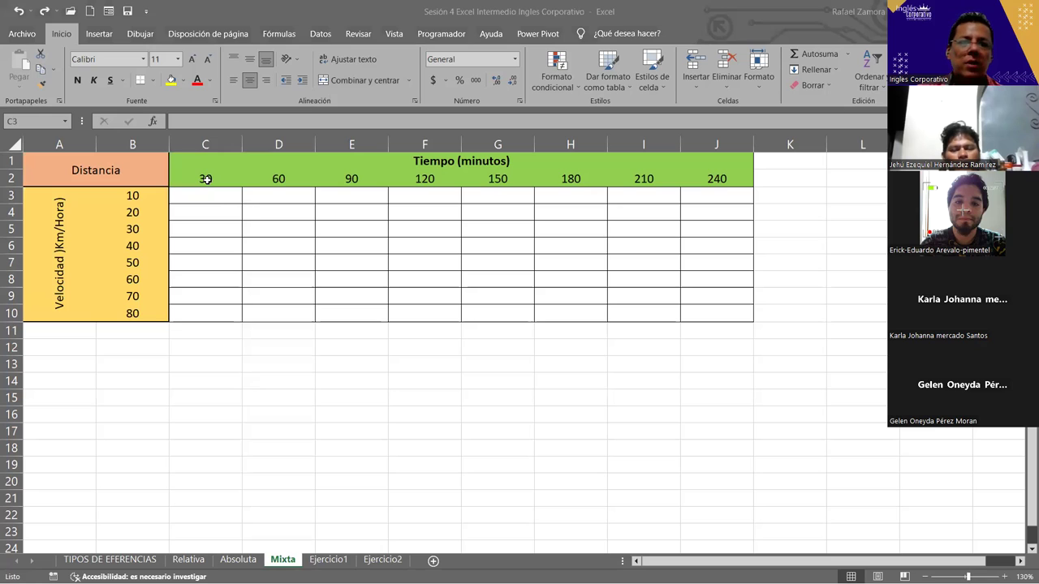
{"action": "left_click", "coordinate": [220, 198]}
{"action": "left_click", "coordinate": [158, 192]}
{"action": "left_click", "coordinate": [206, 179]}
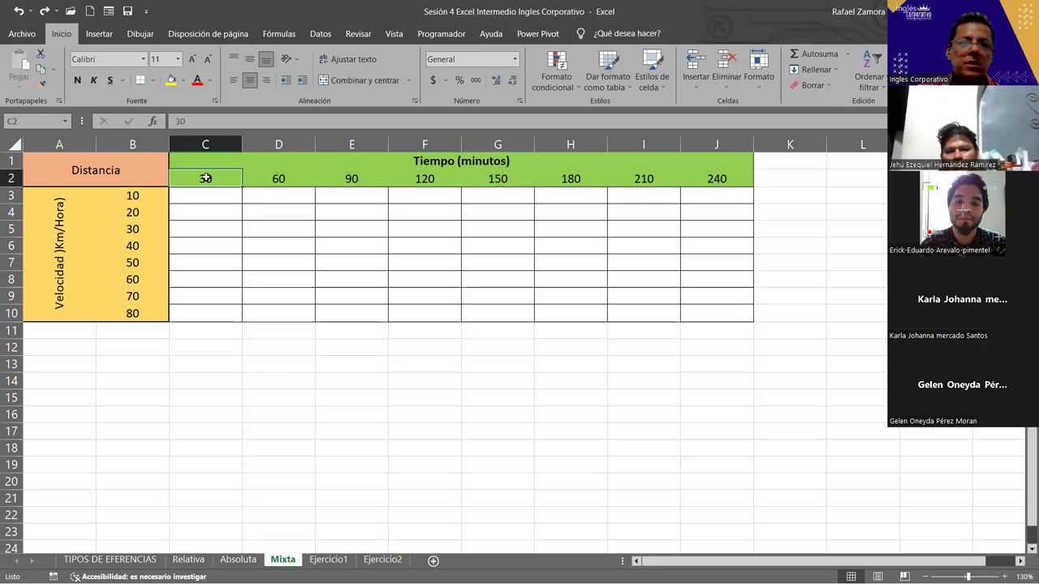
{"action": "left_click", "coordinate": [141, 215]}
{"action": "left_click", "coordinate": [178, 185]}
{"action": "left_click", "coordinate": [136, 229]}
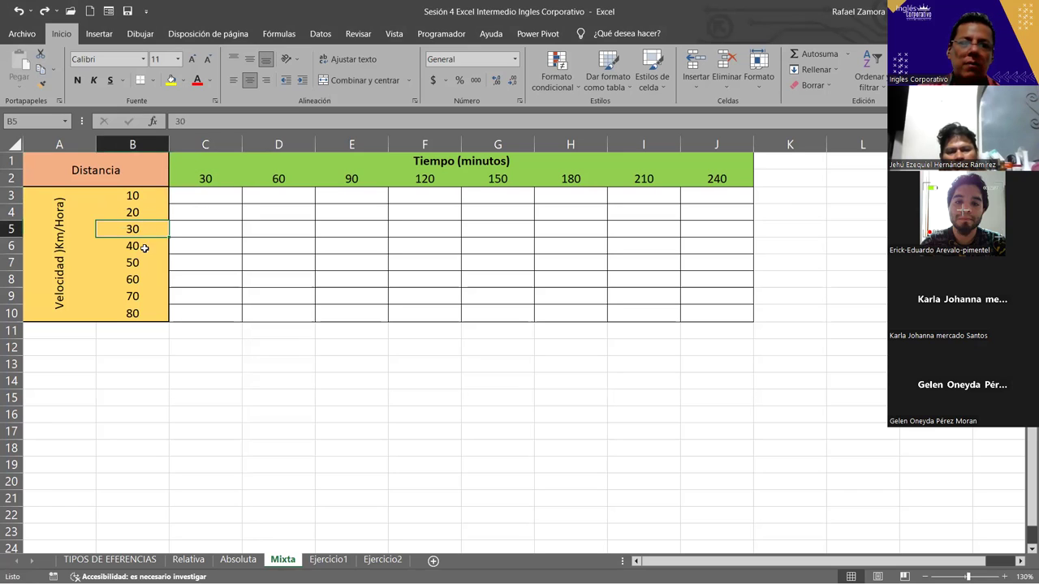
{"action": "left_click", "coordinate": [192, 183]}
{"action": "left_click", "coordinate": [145, 247]}
{"action": "left_click", "coordinate": [195, 181]}
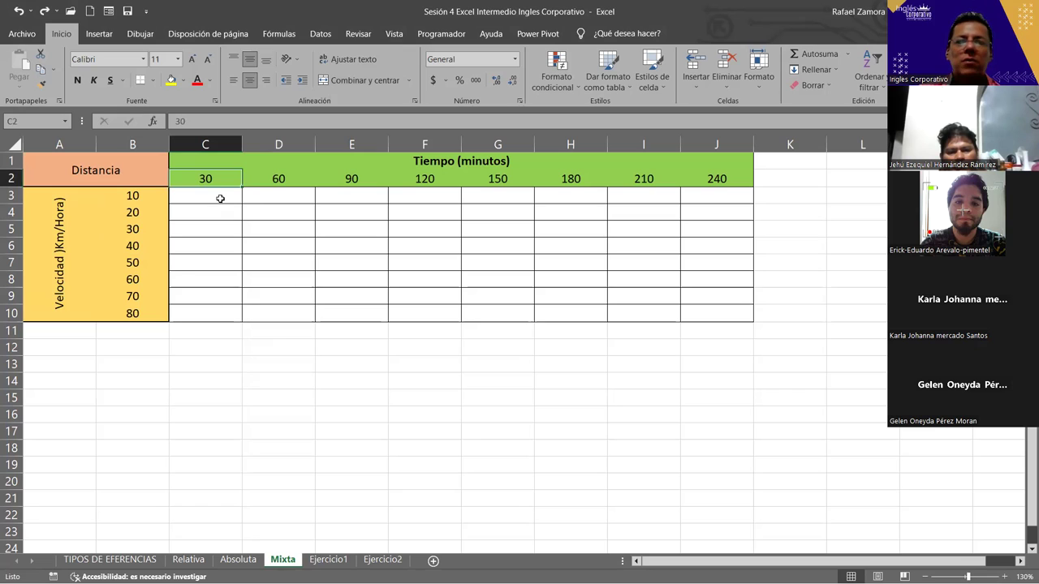
{"action": "left_click", "coordinate": [220, 199]}
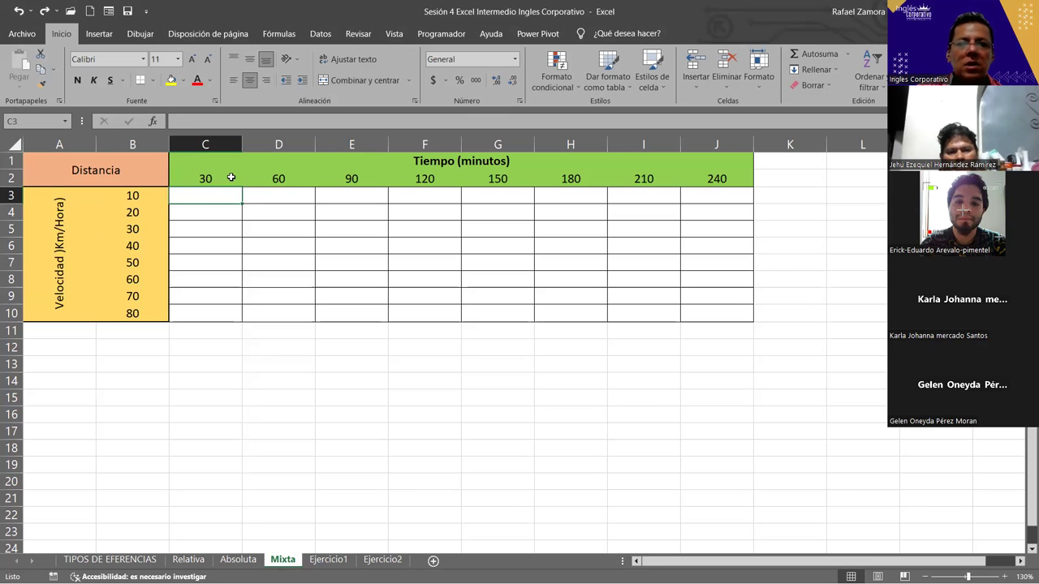
- Enter =B3*C2 in C3 to get 300, then reopen the formula for editing
{"action": "type", "text": ")"}
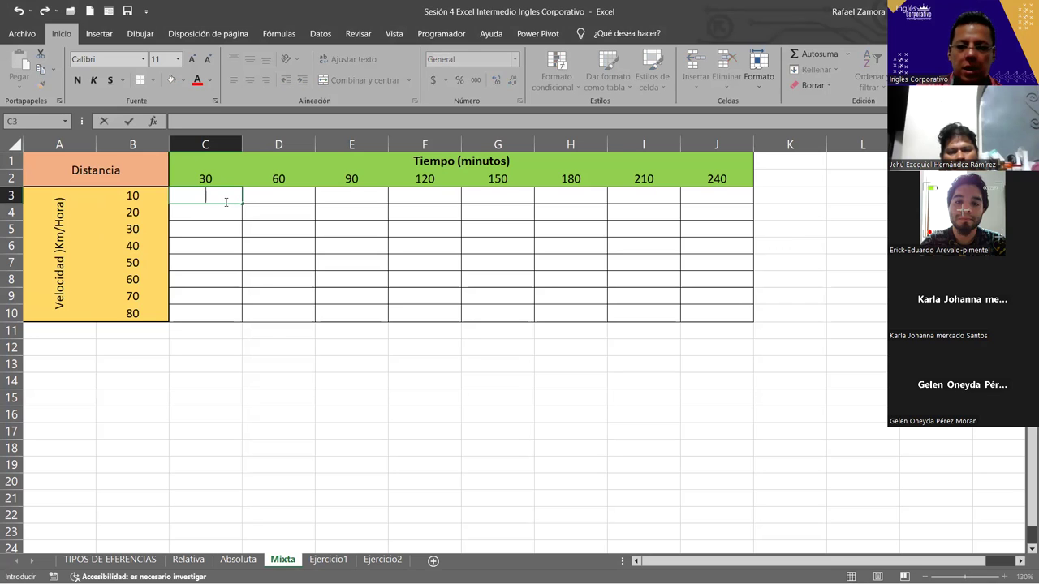
{"action": "type", "text": "="}
{"action": "left_click", "coordinate": [152, 196]}
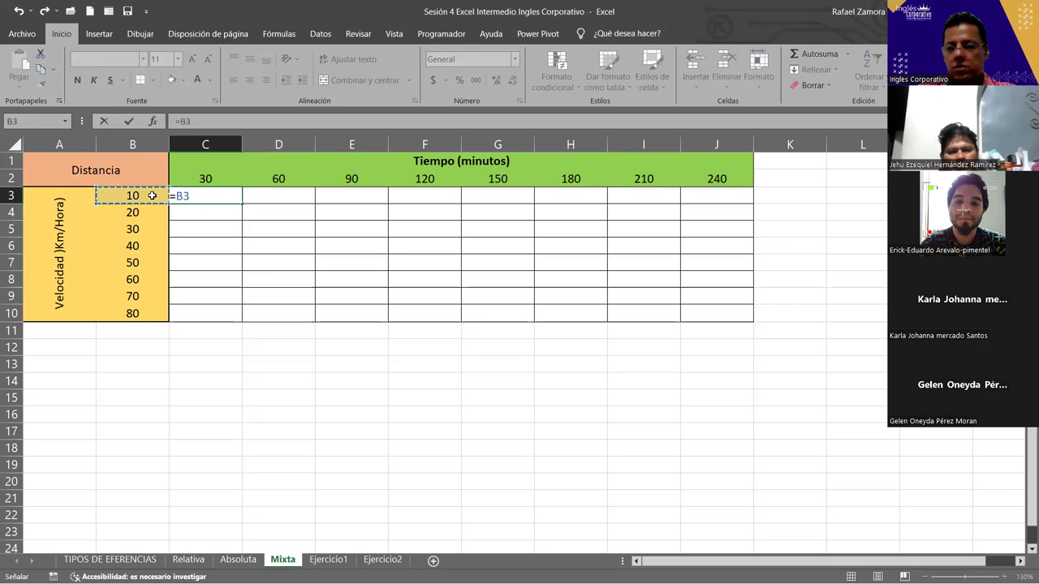
{"action": "type", "text": "*"}
{"action": "left_click", "coordinate": [279, 177]}
{"action": "key", "text": "Left"}
{"action": "key", "text": "Return"}
{"action": "left_click", "coordinate": [228, 194]}
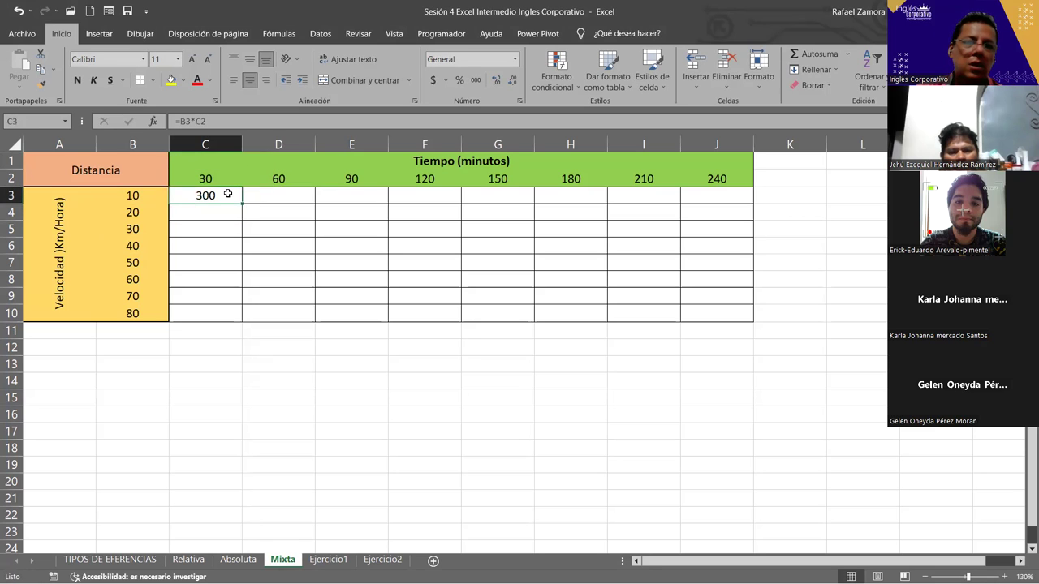
{"action": "double_click", "coordinate": [229, 194]}
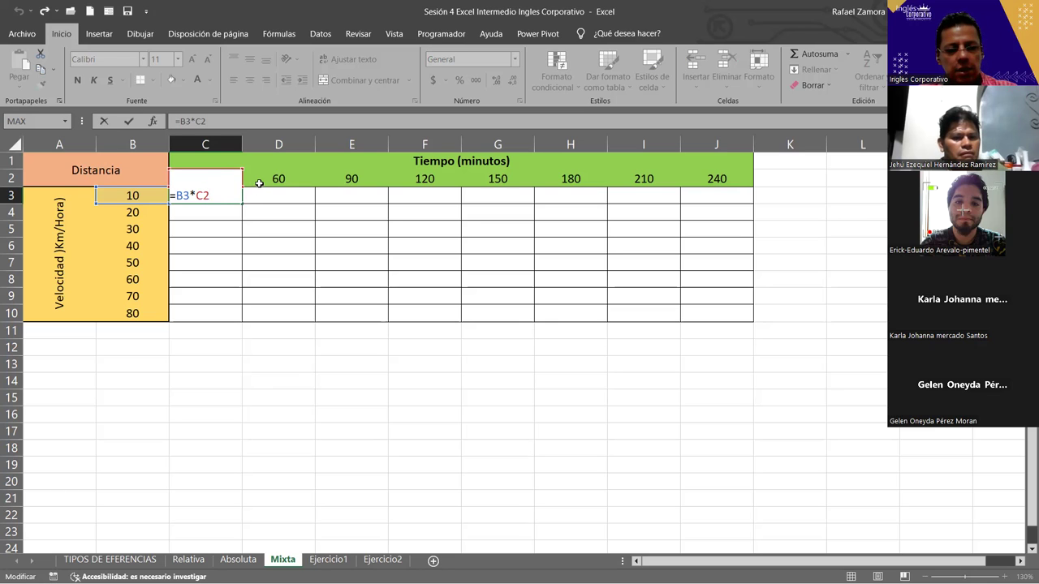
- Use F4 on the C2 reference so C3's formula becomes =B3*C$2
{"action": "key", "text": "F4"}
{"action": "key", "text": "F4"}
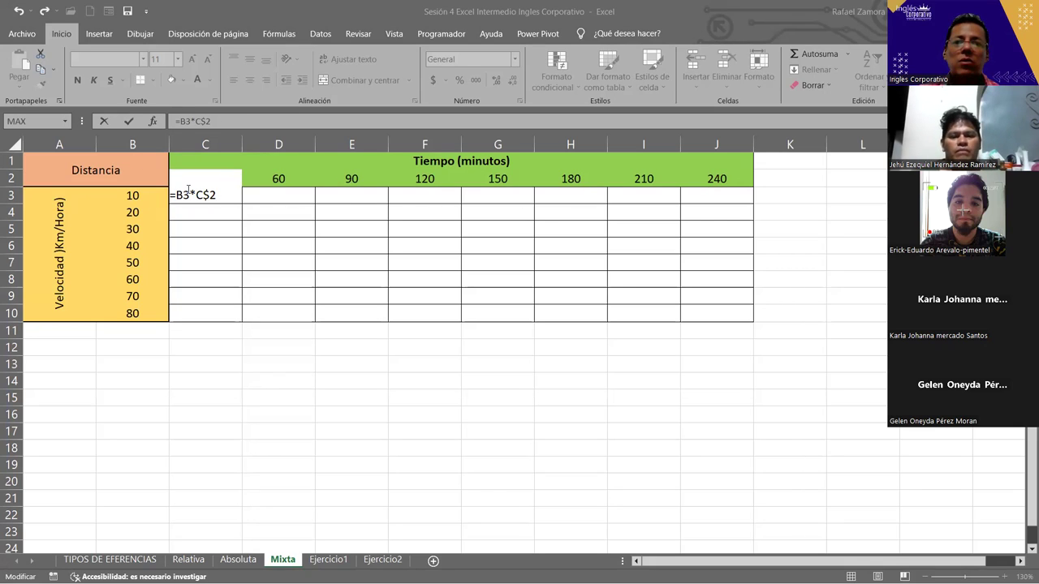
- Lock B3's column so C3 commits as =$B3*C$2, still showing 300
{"action": "left_click", "coordinate": [187, 217]}
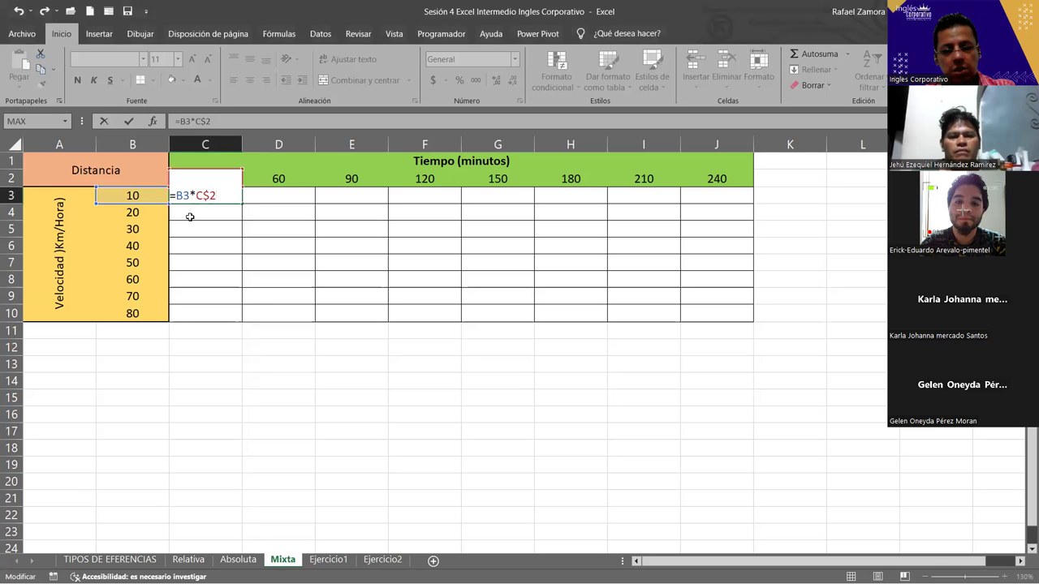
{"action": "key", "text": "F4"}
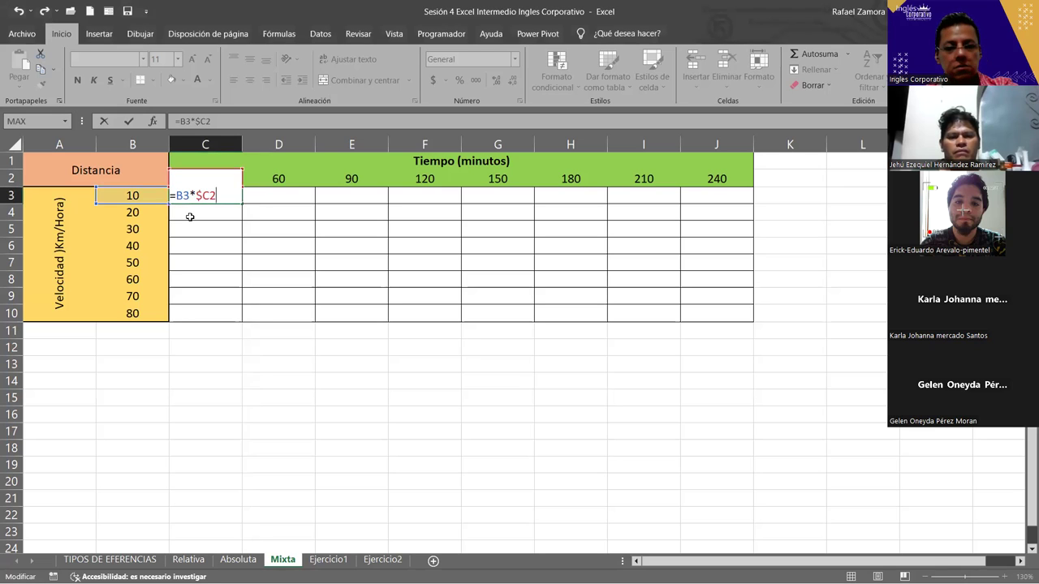
{"action": "key", "text": "F4"}
{"action": "key", "text": "F4"}
{"action": "key", "text": "F4"}
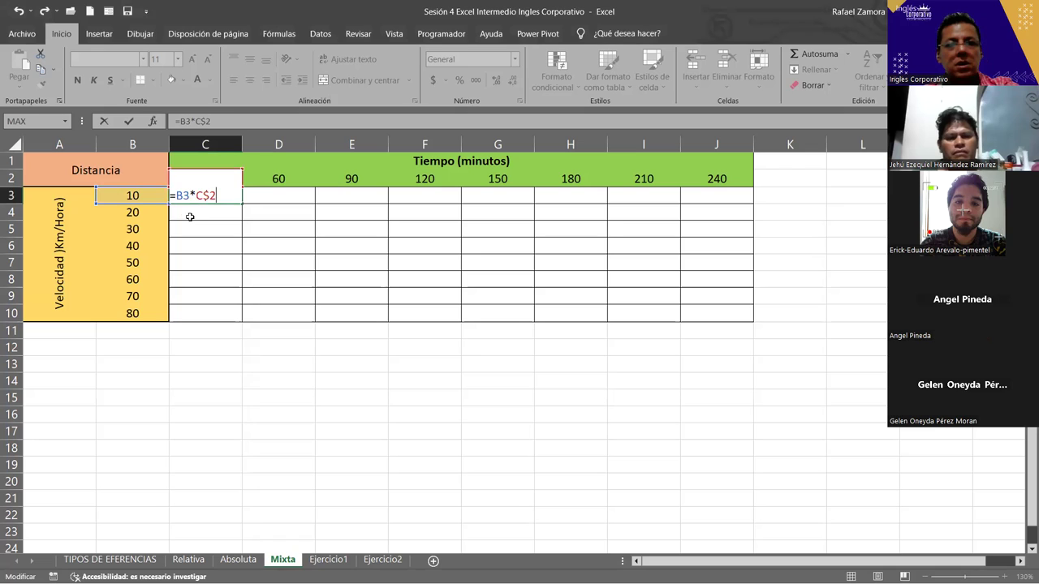
{"action": "double_click", "coordinate": [182, 195]}
{"action": "key", "text": "F4"}
{"action": "key", "text": "F4"}
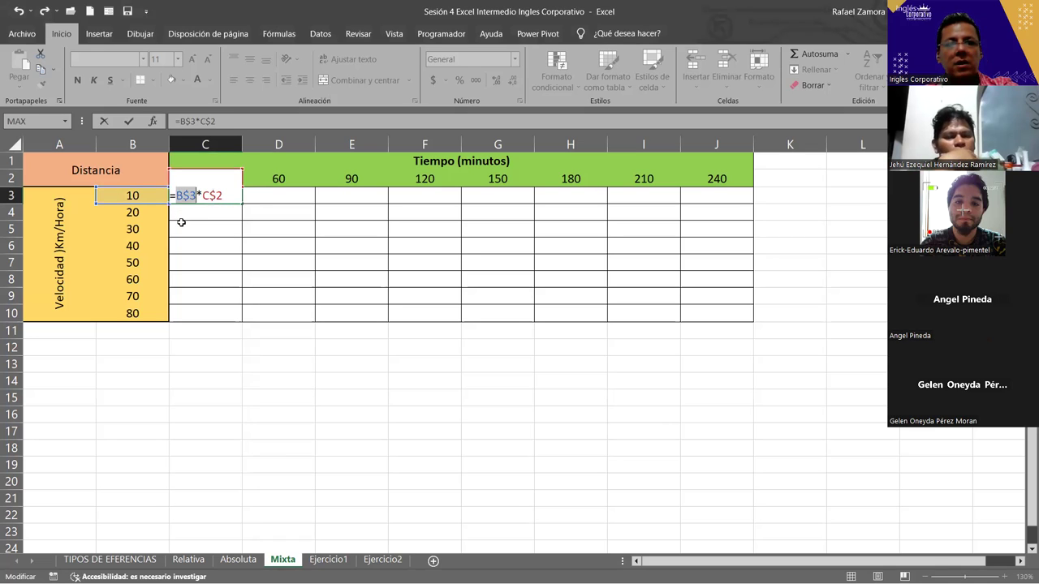
{"action": "key", "text": "F4"}
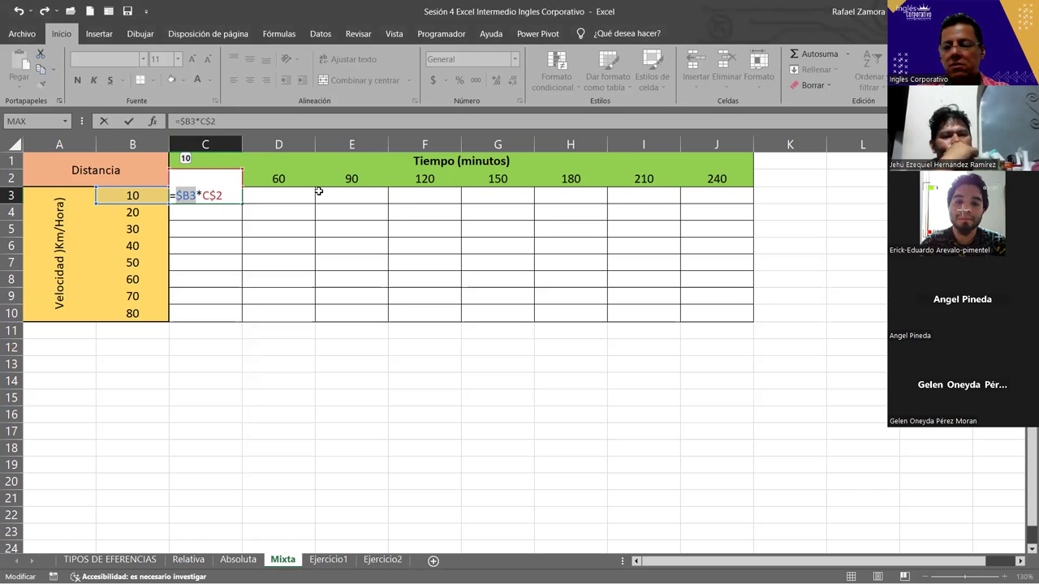
{"action": "left_click", "coordinate": [207, 196]}
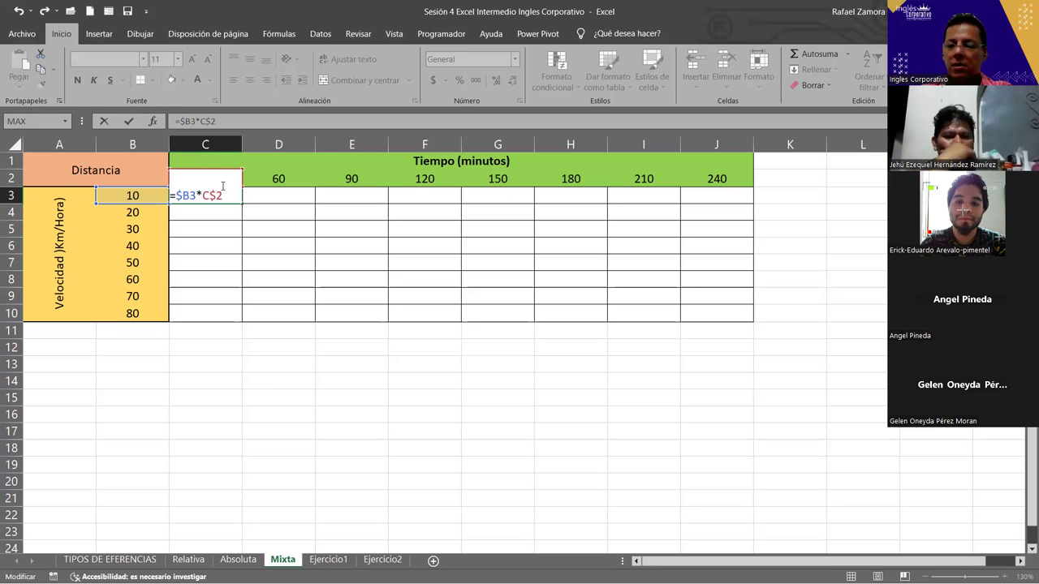
{"action": "key", "text": "Return"}
{"action": "left_click", "coordinate": [233, 196]}
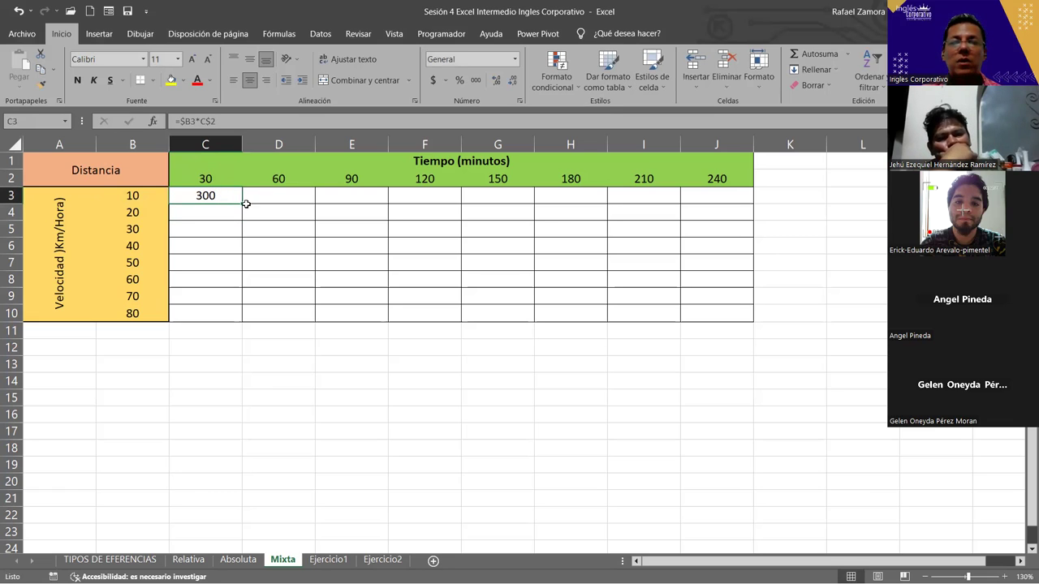
- Fill =$B3*C$2 across C3:J10, giving 300 to 19200, then go to Ejercicio1
{"action": "mouse_move", "coordinate": [242, 203]}
{"action": "left_mouse_down"}
{"action": "mouse_move", "coordinate": [741, 218]}
{"action": "mouse_move", "coordinate": [759, 325]}
{"action": "left_mouse_up"}
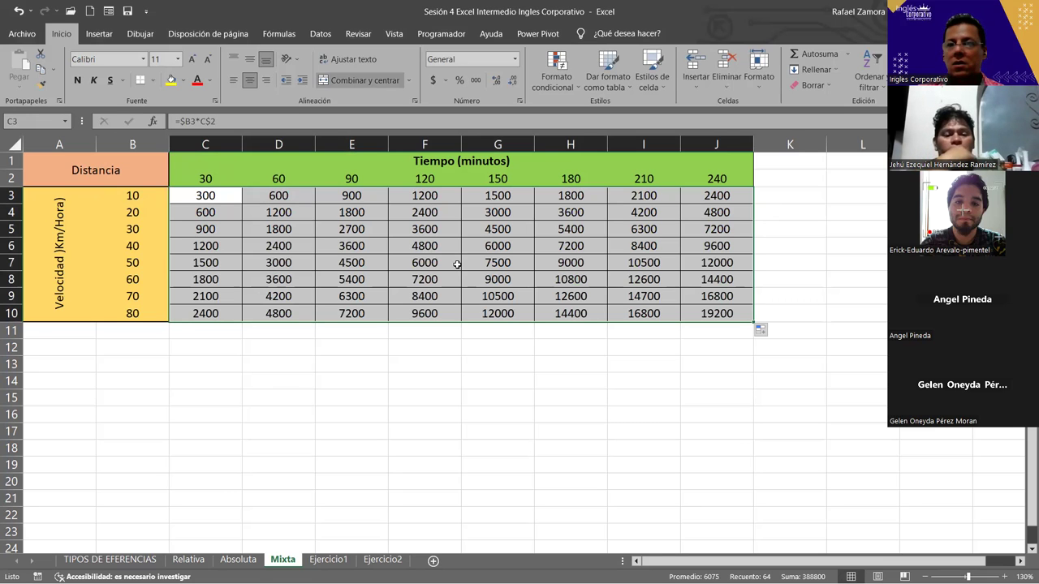
{"action": "left_click", "coordinate": [488, 5]}
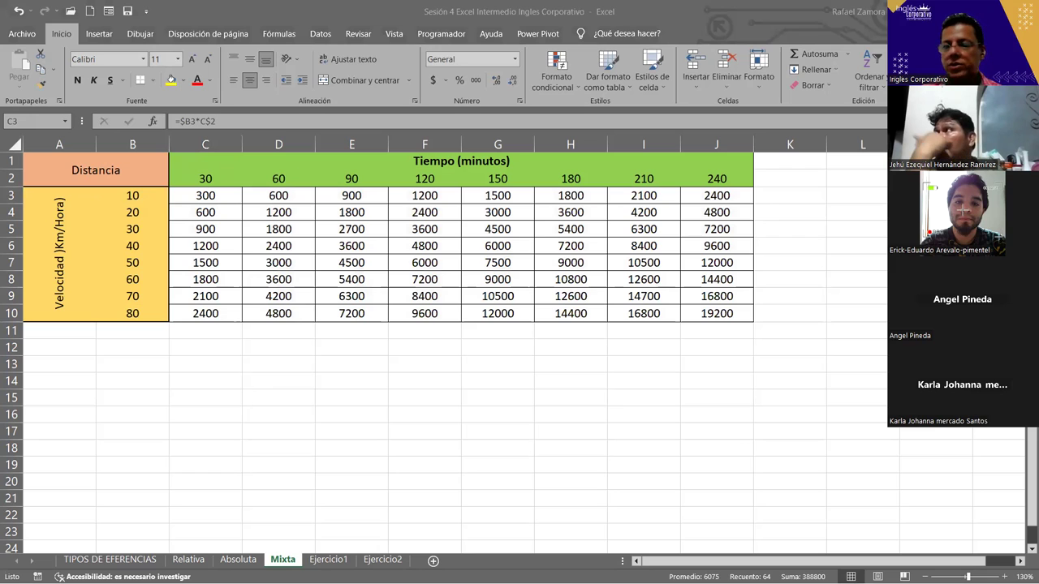
{"action": "left_click", "coordinate": [328, 560]}
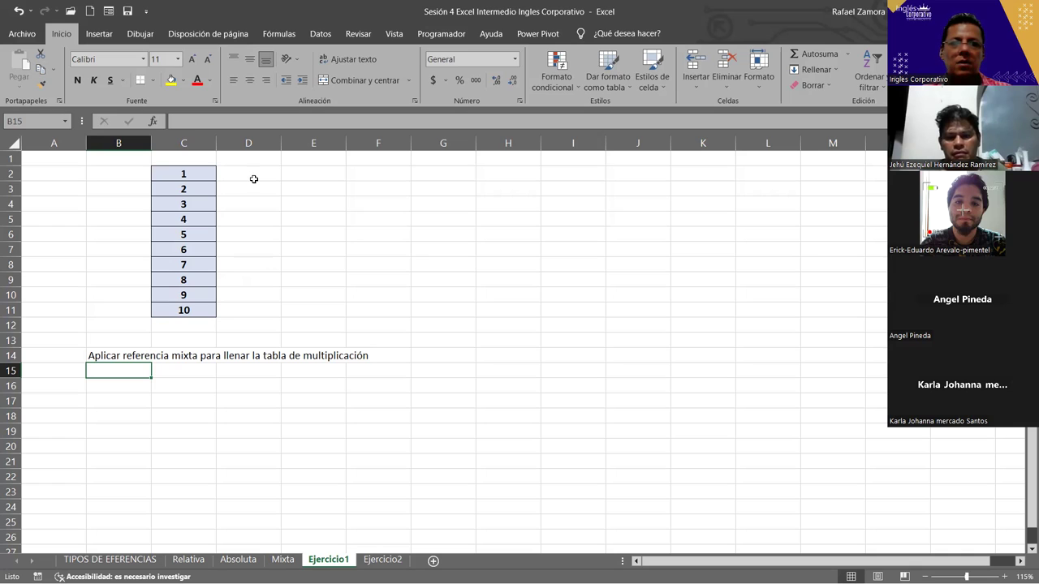
{"action": "left_click", "coordinate": [702, 446]}
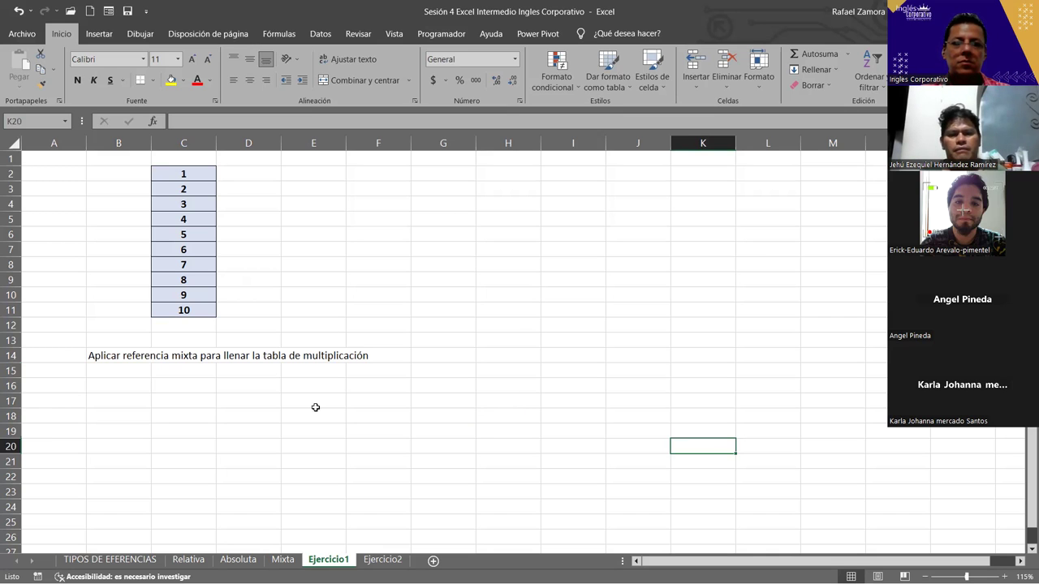
{"action": "left_click", "coordinate": [188, 560]}
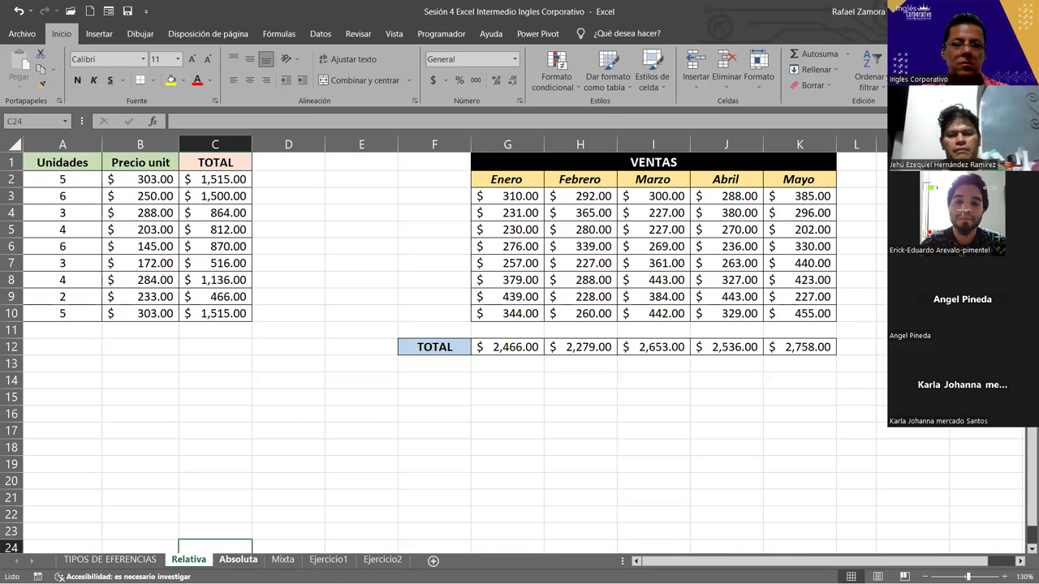
{"action": "left_click", "coordinate": [238, 559]}
{"action": "left_click", "coordinate": [328, 559]}
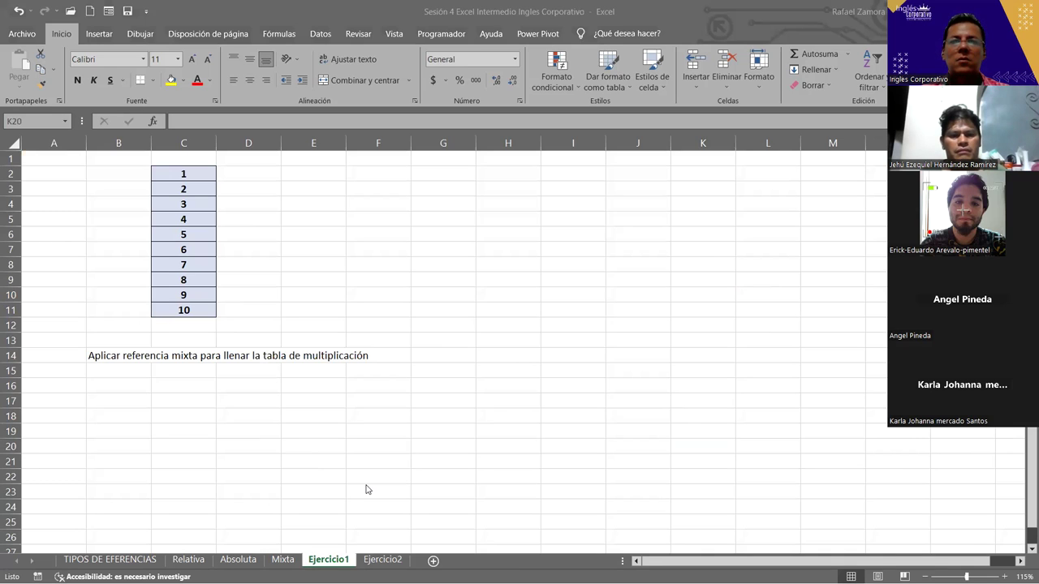
- Insert a WordArt reading 'EN PRACTICA' and move it below the instruction line
{"action": "left_click", "coordinate": [100, 36]}
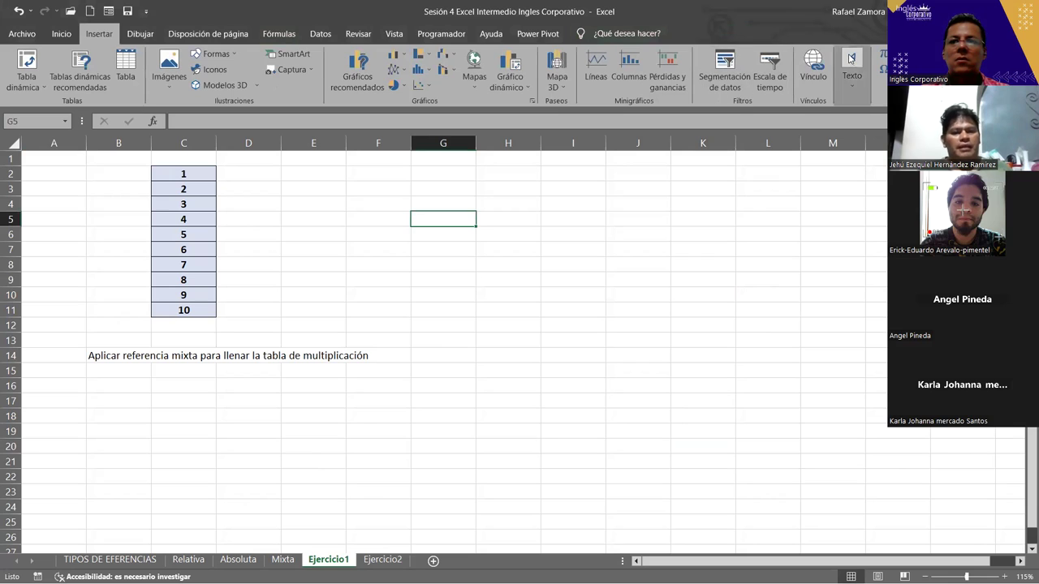
{"action": "left_click", "coordinate": [848, 61]}
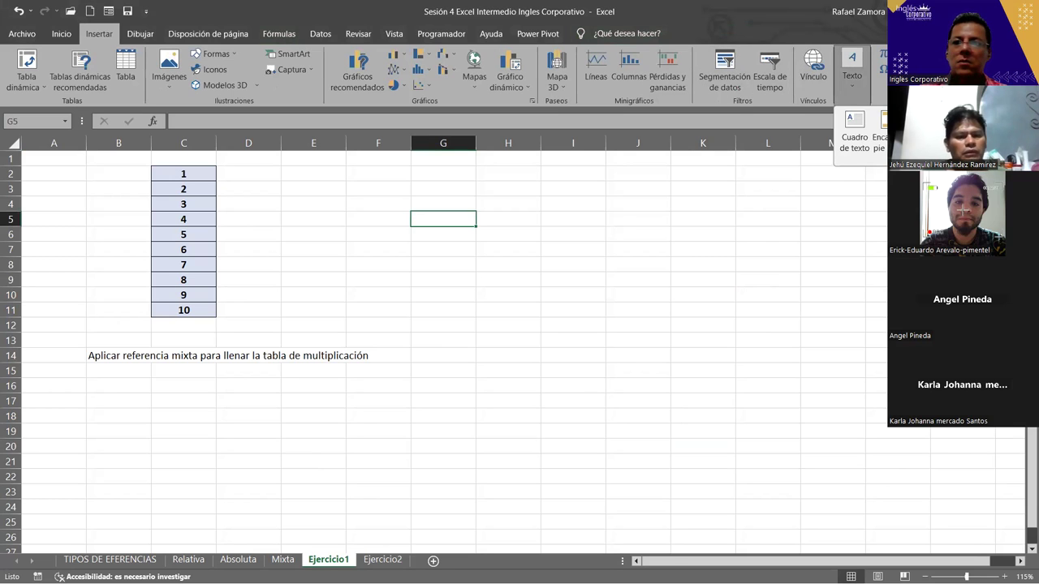
{"action": "left_click", "coordinate": [1008, 175]}
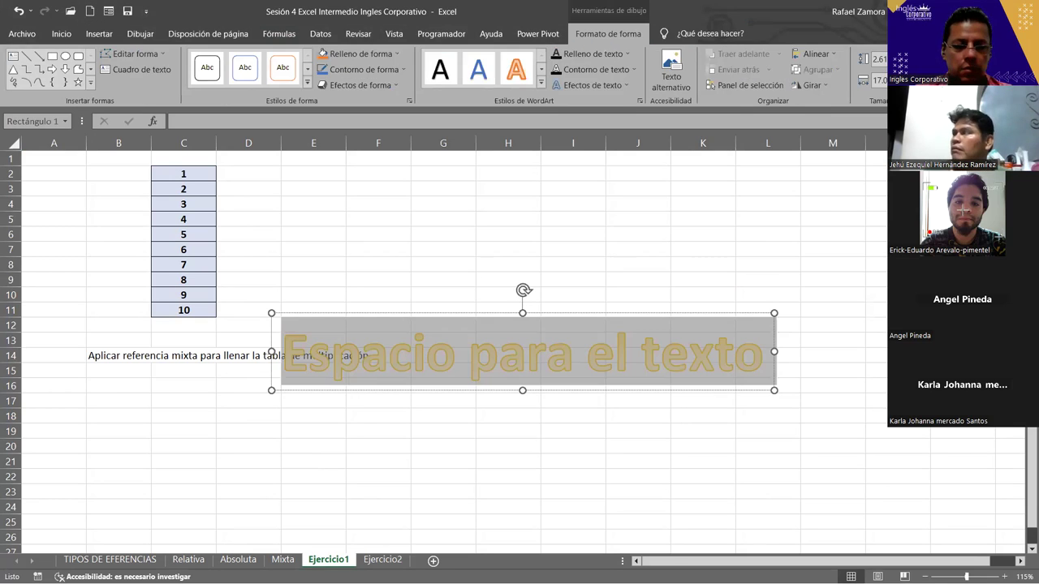
{"action": "type", "text": "EN PRACT"}
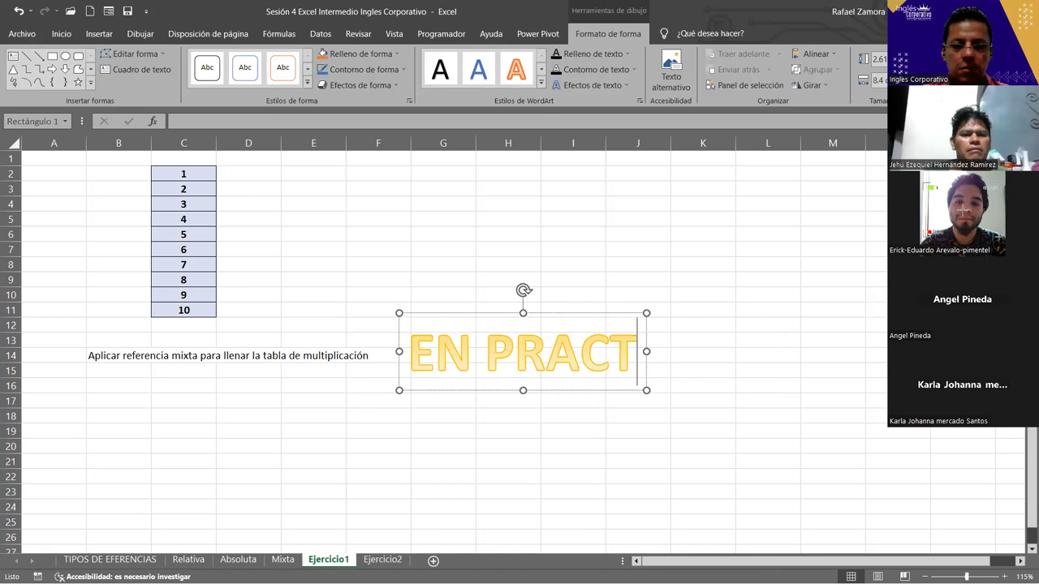
{"action": "type", "text": "ICA"}
{"action": "left_click", "coordinate": [649, 312]}
{"action": "left_click_drag", "start_coordinate": [649, 310], "coordinate": [616, 396]}
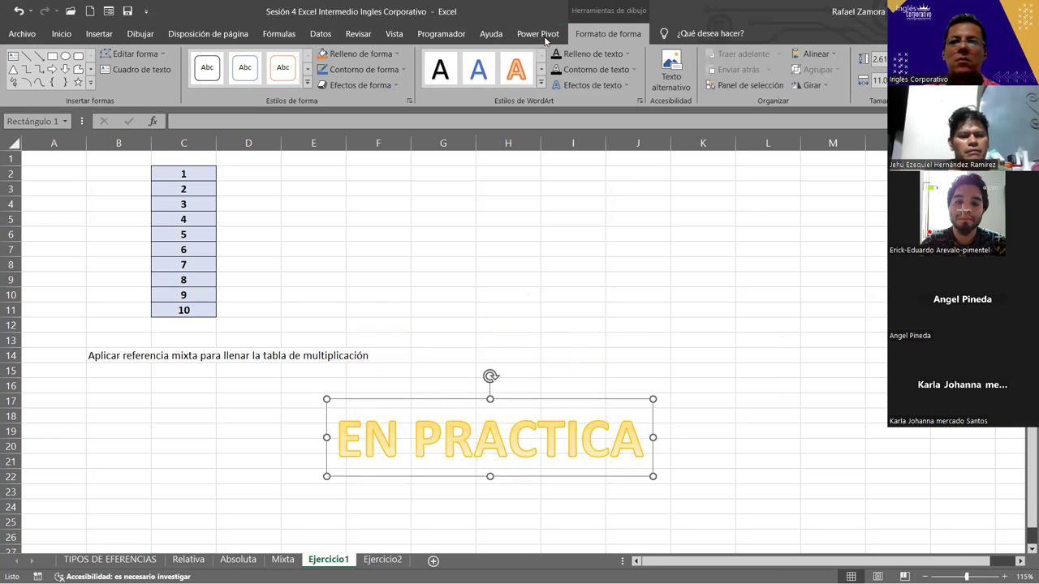
- Set the EN PRACTICA WordArt text fill to red
{"action": "left_click", "coordinate": [593, 54]}
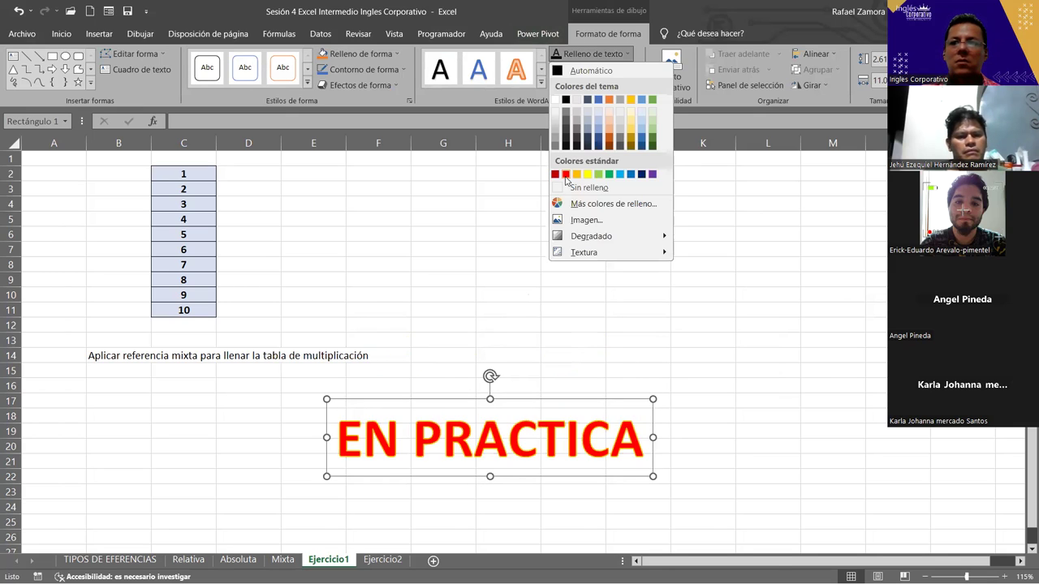
{"action": "left_click", "coordinate": [565, 174]}
{"action": "left_click", "coordinate": [640, 294]}
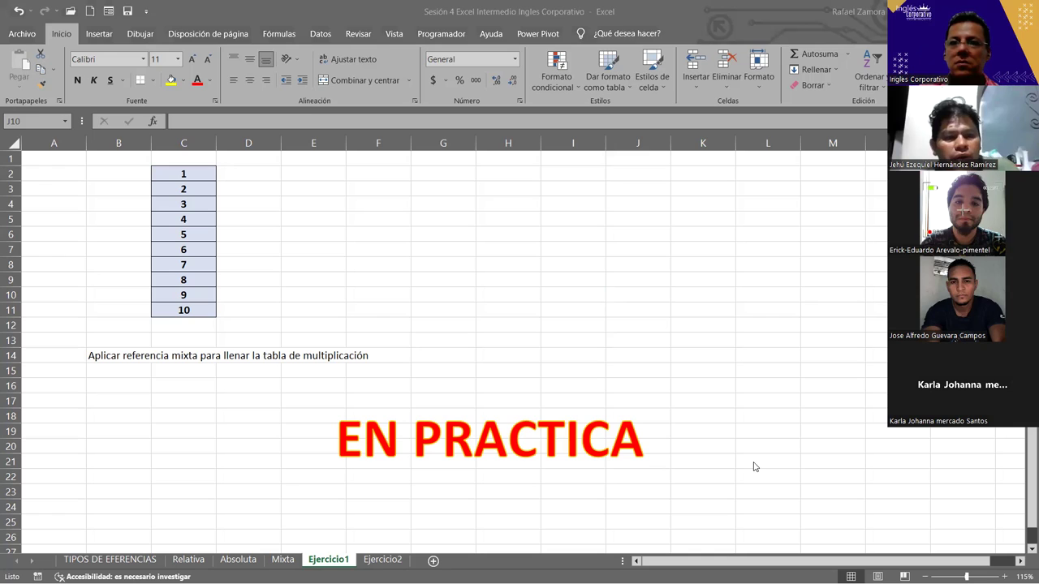
{"action": "left_click", "coordinate": [449, 264]}
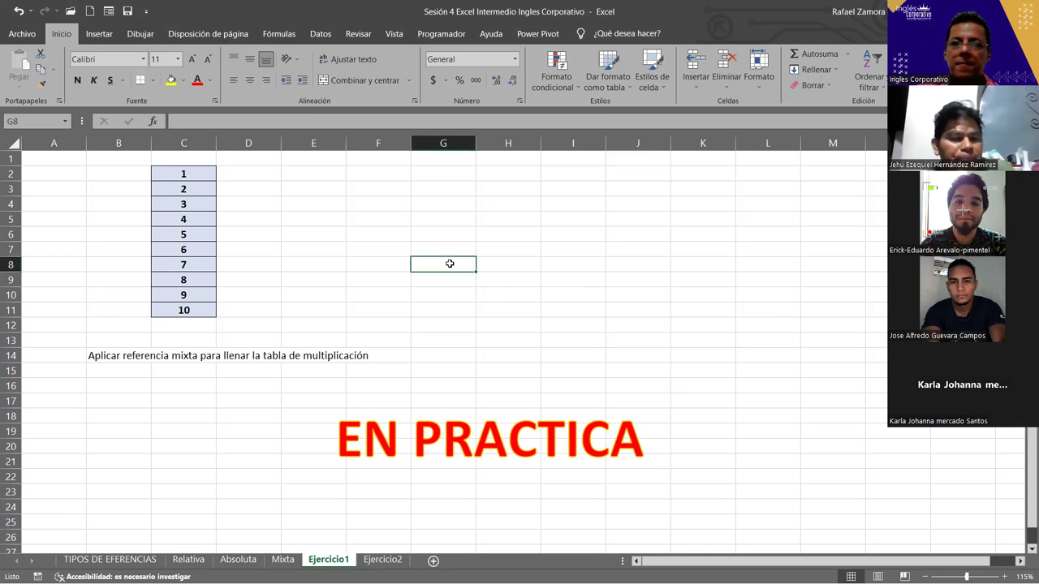
{"action": "left_click", "coordinate": [316, 214]}
{"action": "left_click", "coordinate": [240, 172]}
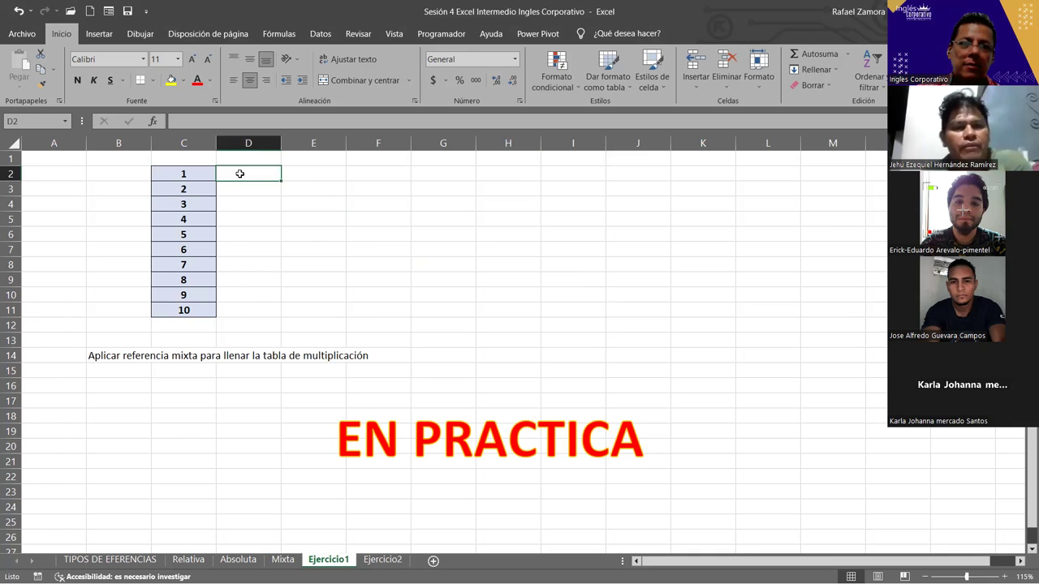
{"action": "key", "text": "Up"}
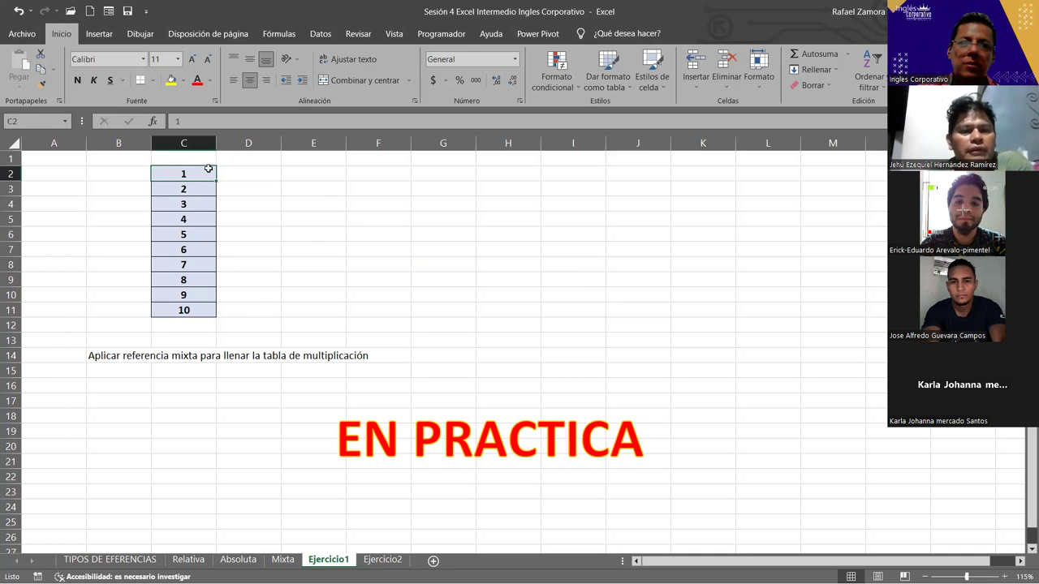
{"action": "left_click", "coordinate": [186, 204]}
{"action": "key", "text": "Down"}
{"action": "key", "text": "Down"}
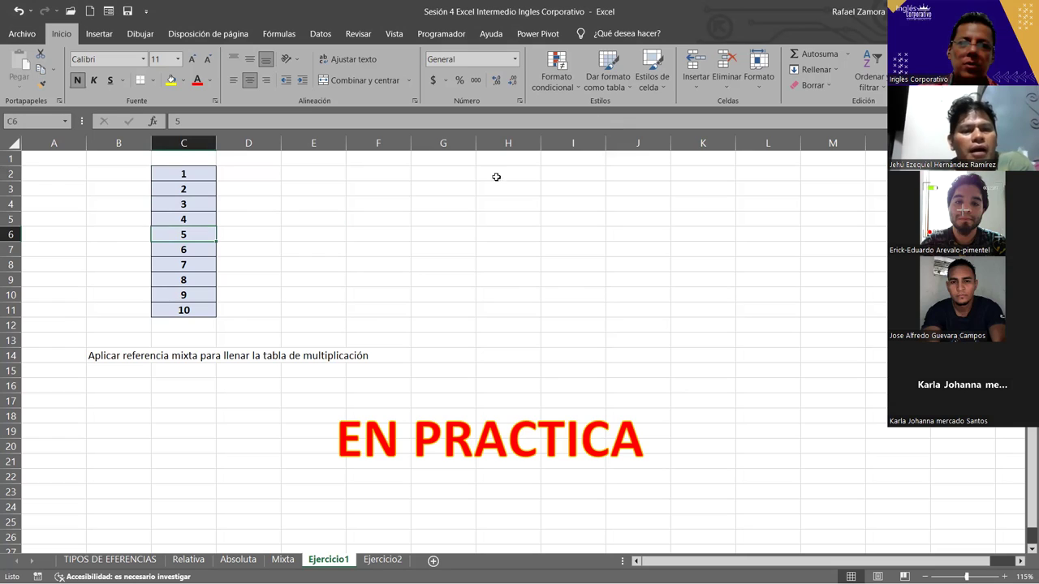
{"action": "left_click", "coordinate": [674, 313]}
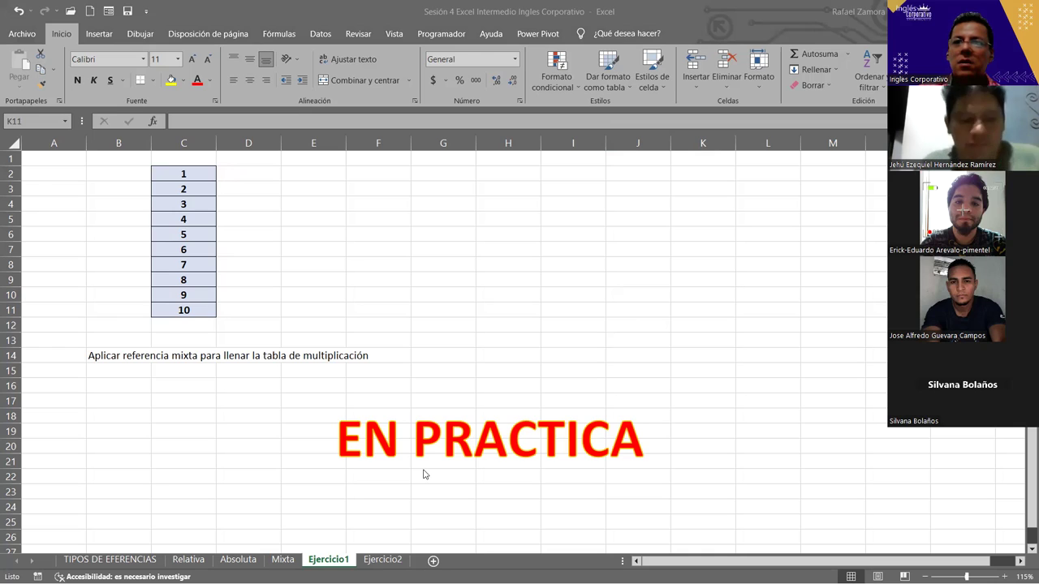
{"action": "left_click", "coordinate": [417, 118]}
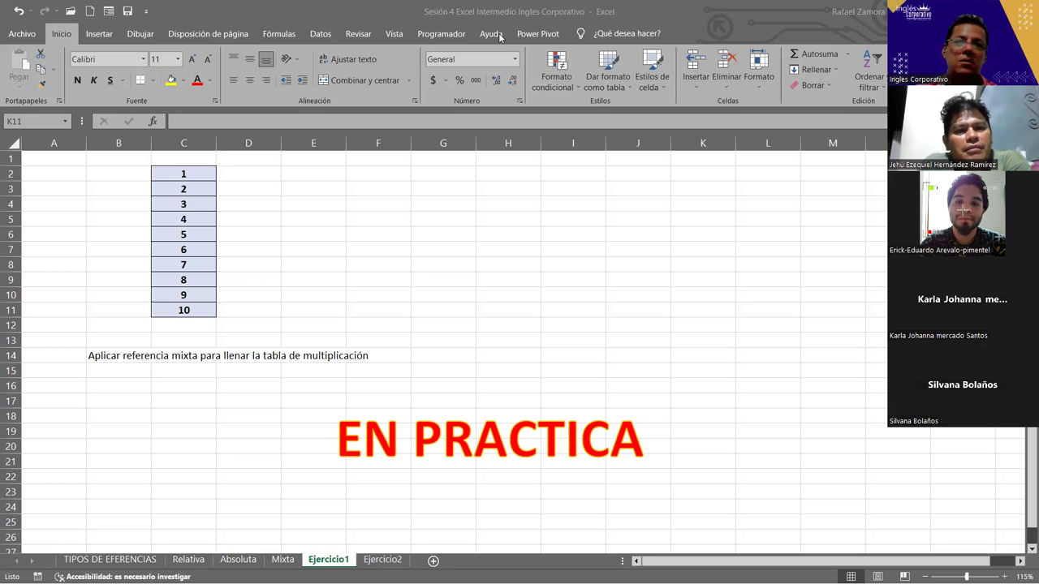
{"action": "left_click", "coordinate": [248, 179]}
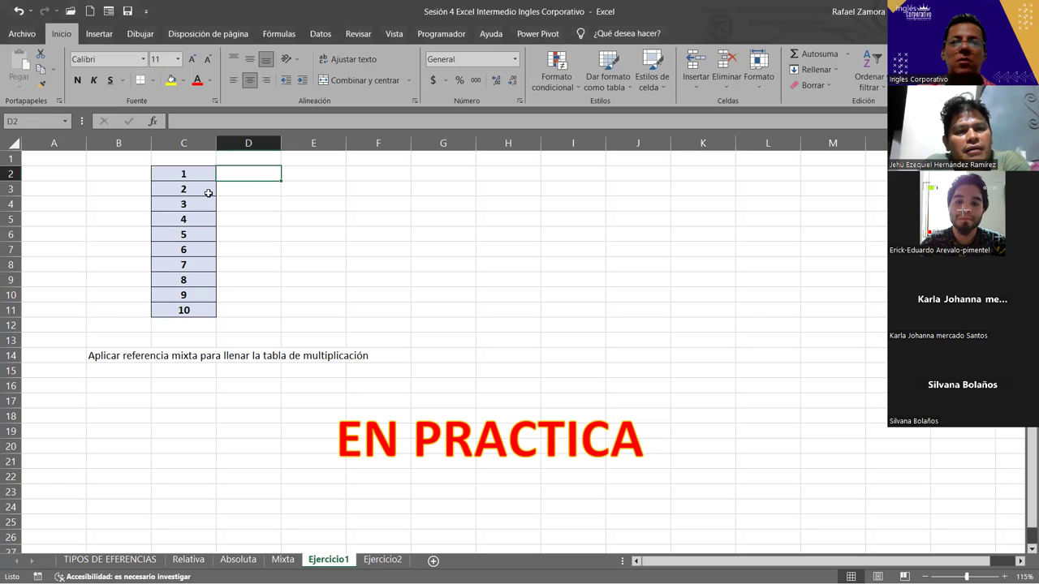
{"action": "left_click", "coordinate": [211, 194]}
{"action": "left_click", "coordinate": [309, 172]}
{"action": "left_click", "coordinate": [381, 172]}
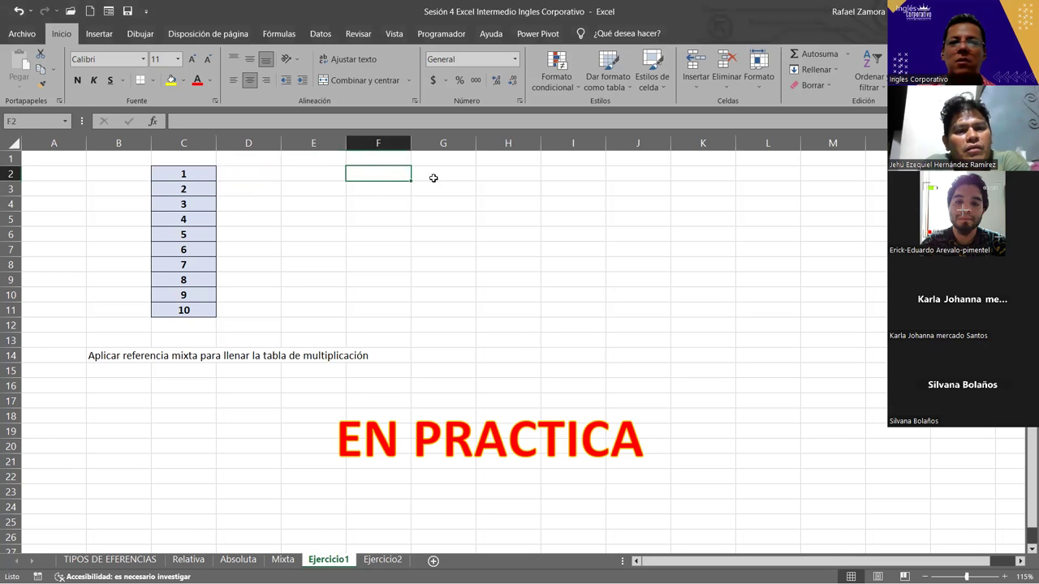
{"action": "left_click", "coordinate": [566, 186]}
{"action": "key", "text": "Right"}
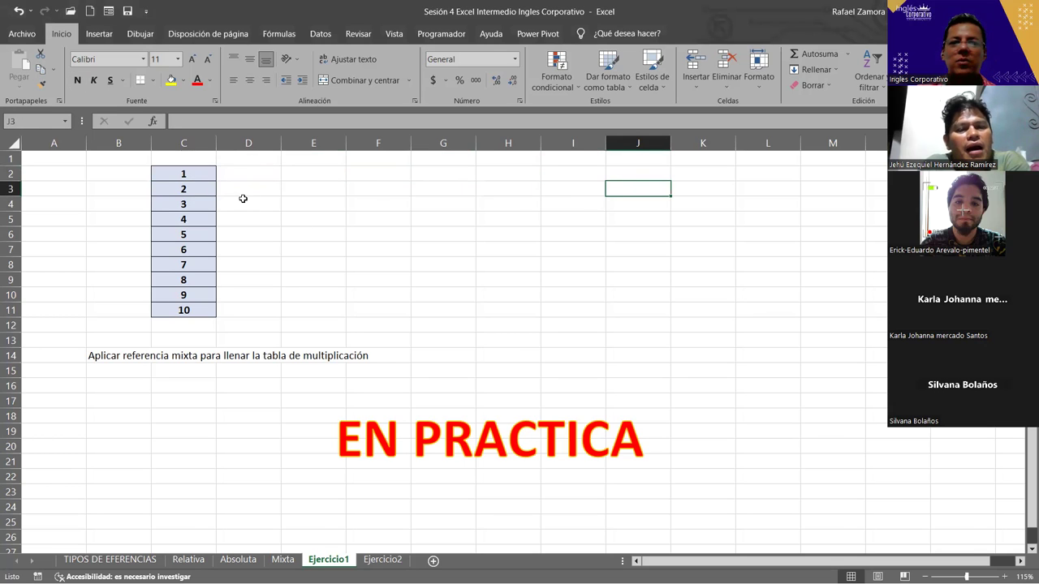
{"action": "left_click_drag", "start_coordinate": [638, 340], "coordinate": [656, 352]}
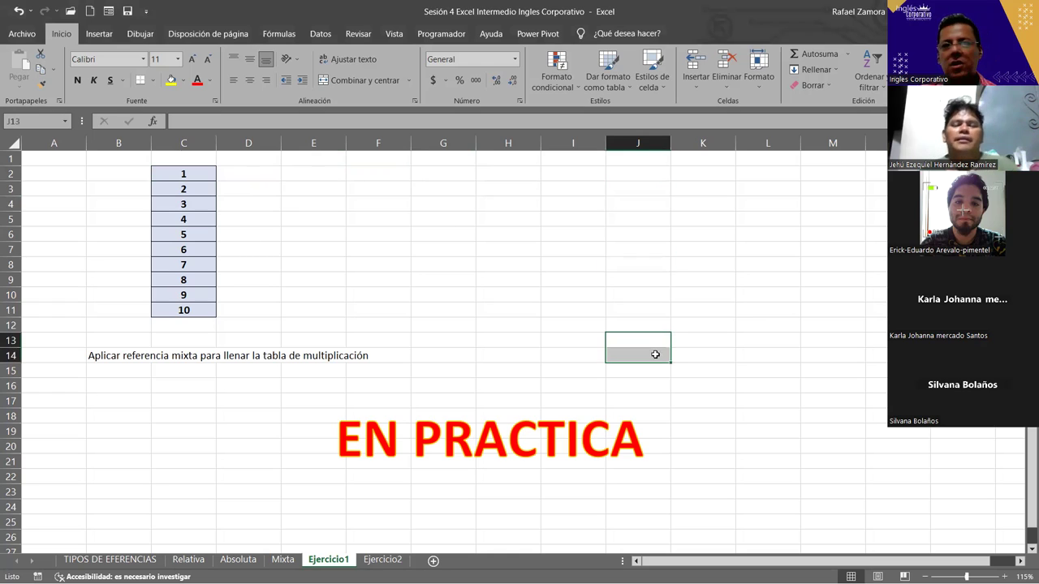
{"action": "left_click", "coordinate": [183, 159]}
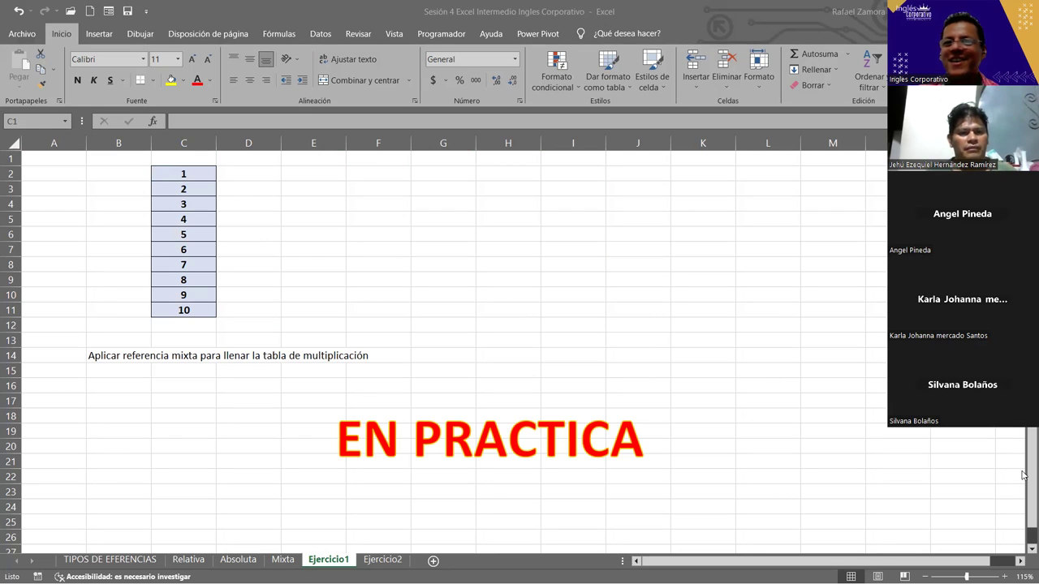
{"action": "left_click", "coordinate": [214, 161]}
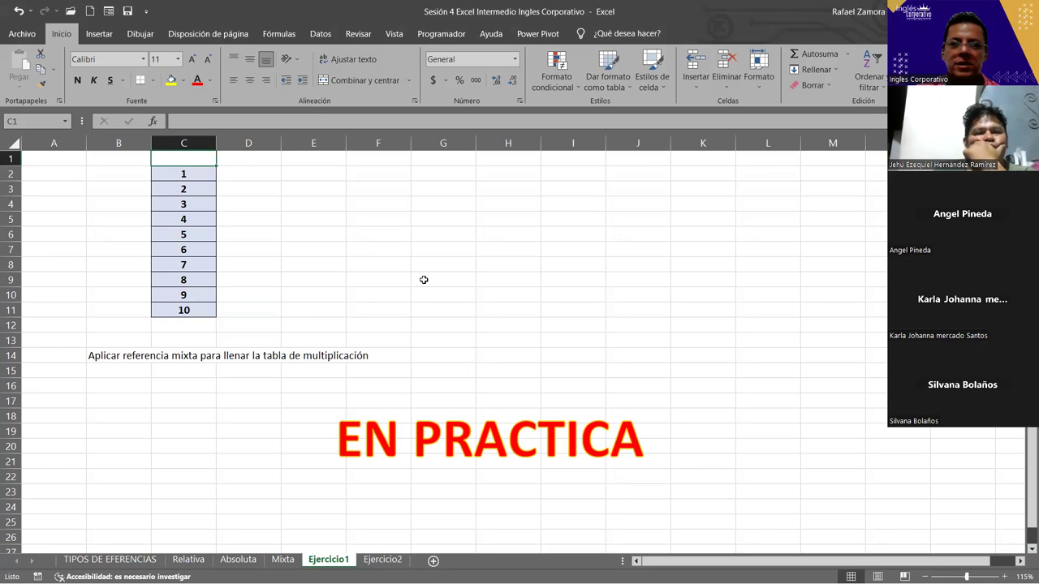
- Narrow columns D through N and column C to fit the numbers
{"action": "left_click_drag", "start_coordinate": [200, 174], "coordinate": [204, 294]}
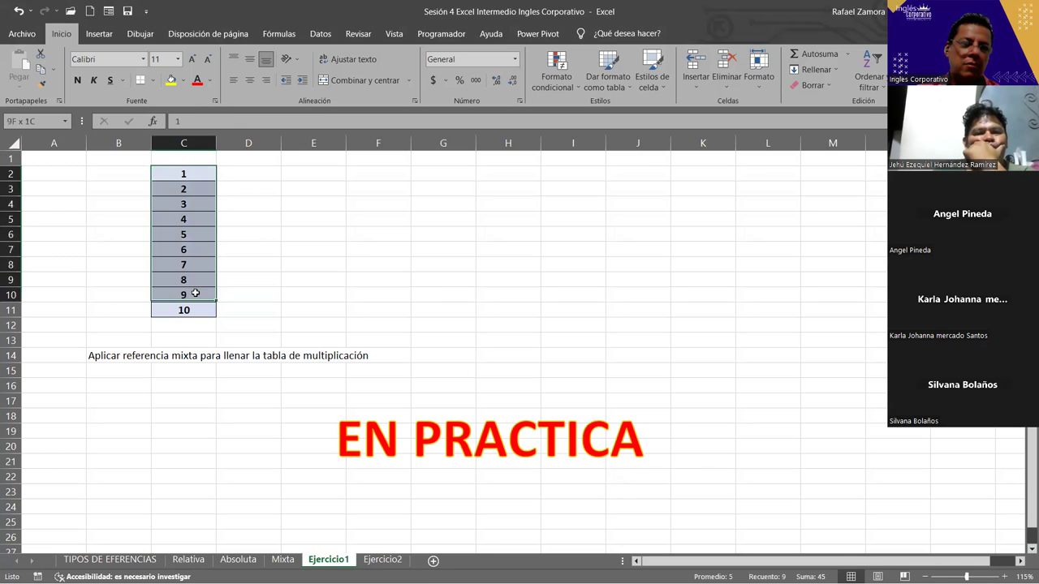
{"action": "left_click", "coordinate": [316, 311]}
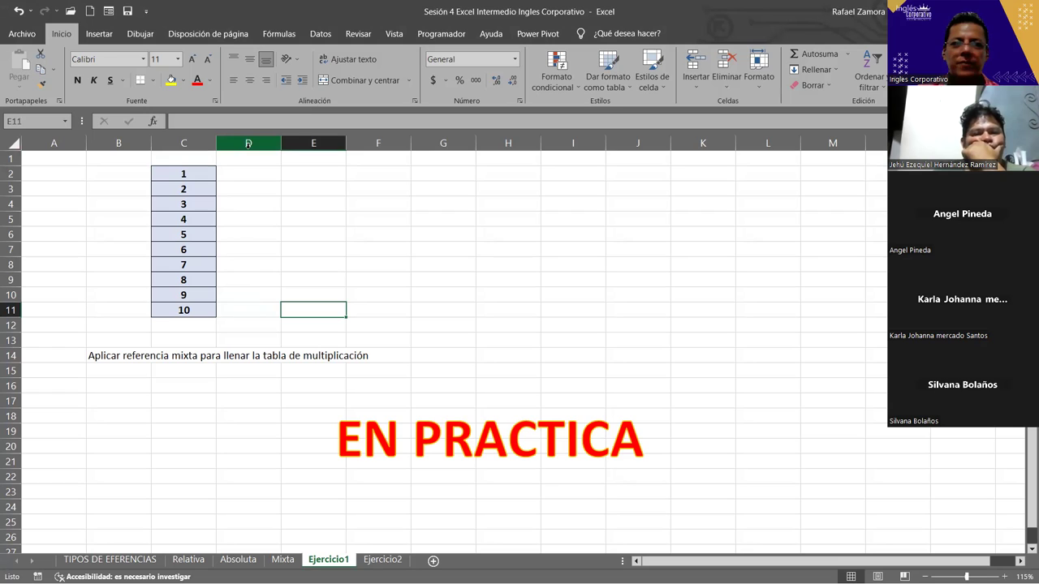
{"action": "left_click_drag", "start_coordinate": [247, 144], "coordinate": [724, 147]}
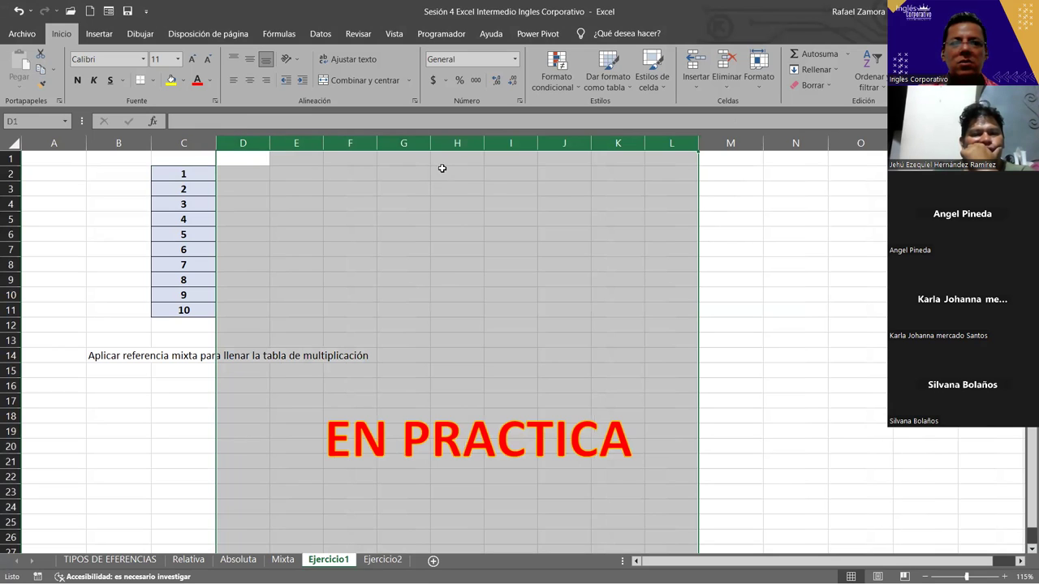
{"action": "left_click", "coordinate": [798, 142]}
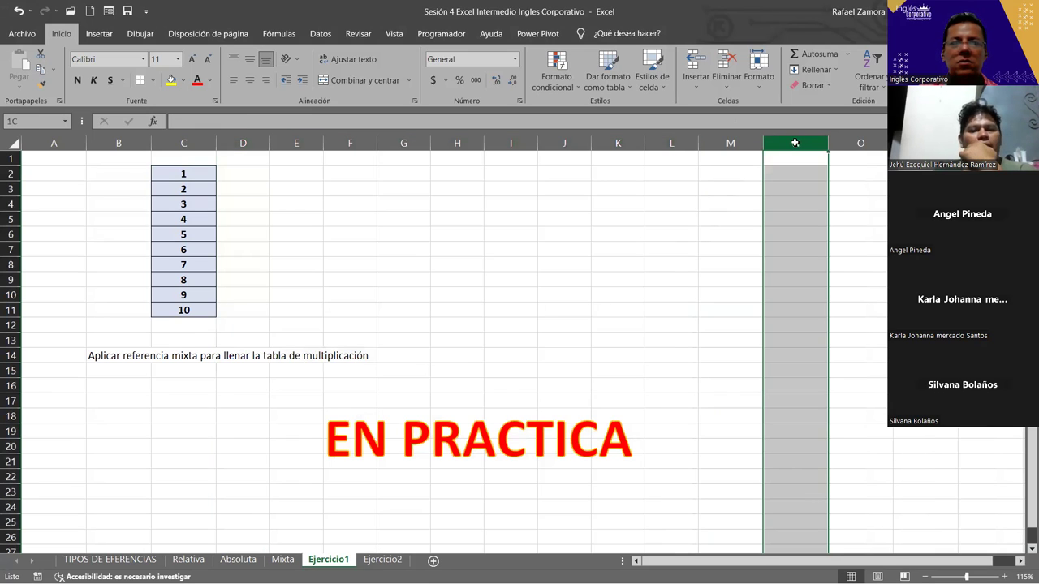
{"action": "left_click", "coordinate": [261, 143], "text": "shift"}
{"action": "left_click_drag", "start_coordinate": [269, 144], "coordinate": [266, 144]}
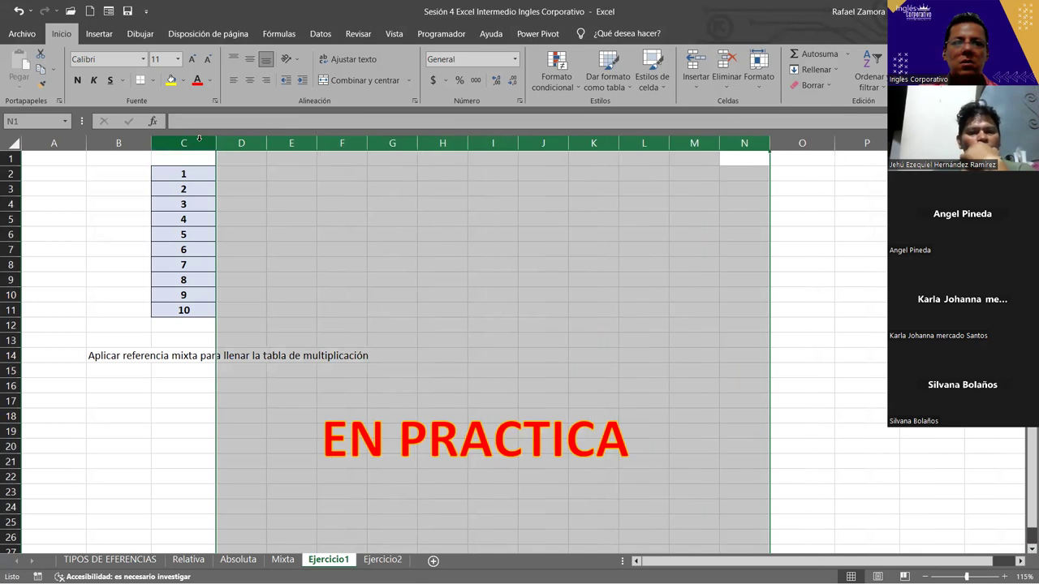
{"action": "left_click_drag", "start_coordinate": [213, 144], "coordinate": [189, 144]}
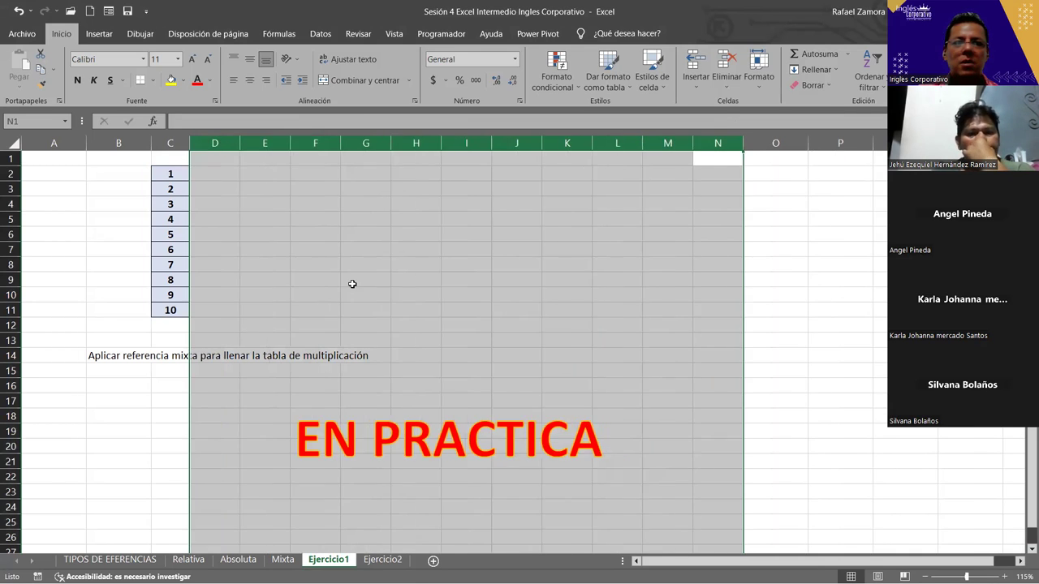
{"action": "left_click", "coordinate": [350, 282]}
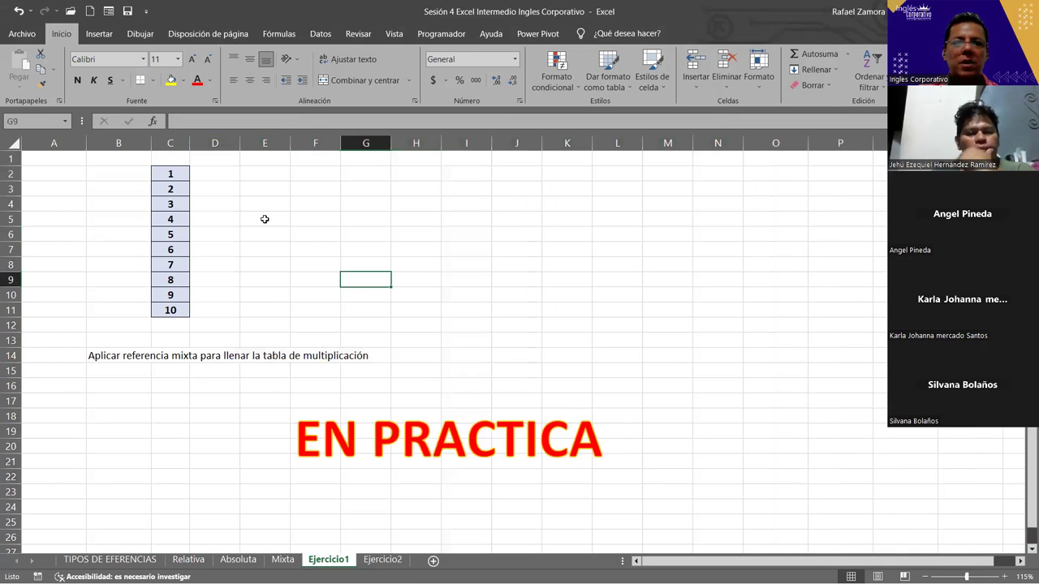
- Copy the numbers 1–10 from column C and paste them transposed across D1:M1
{"action": "left_click_drag", "start_coordinate": [176, 175], "coordinate": [173, 311]}
{"action": "key", "text": "ctrl+c"}
{"action": "left_click", "coordinate": [223, 158]}
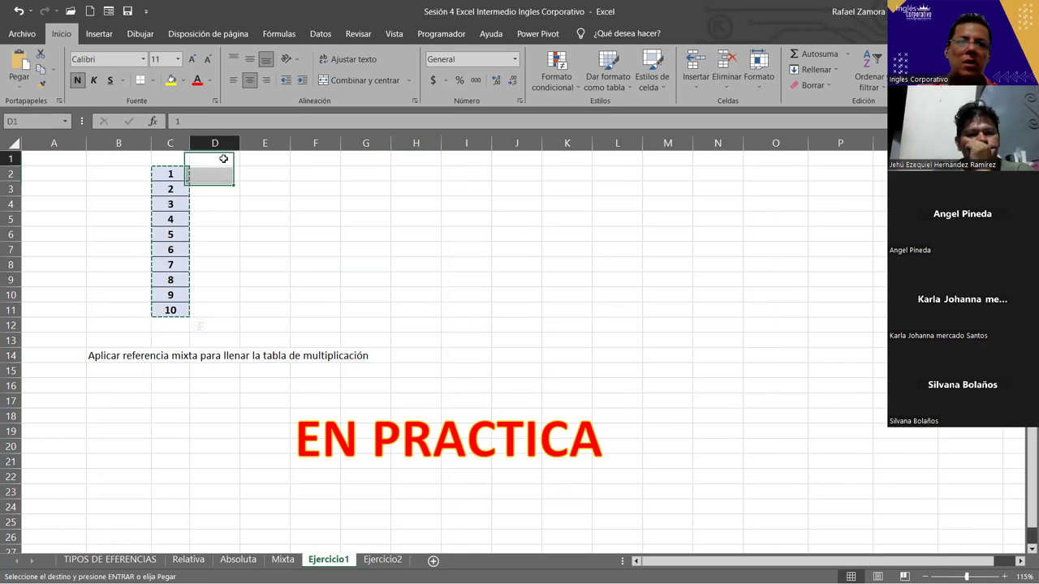
{"action": "right_click", "coordinate": [224, 159]}
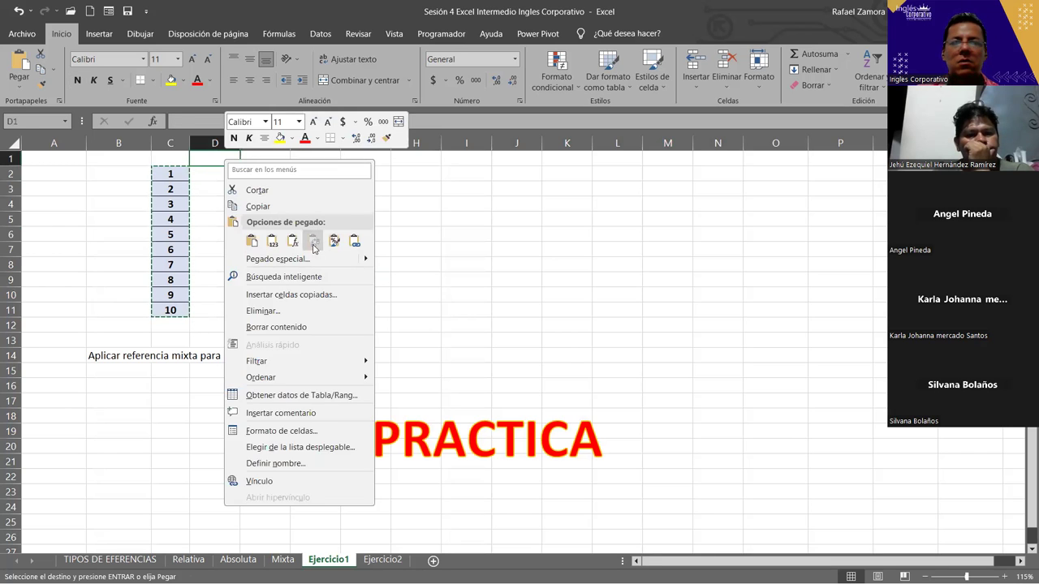
{"action": "left_click", "coordinate": [313, 242]}
{"action": "left_click", "coordinate": [443, 246]}
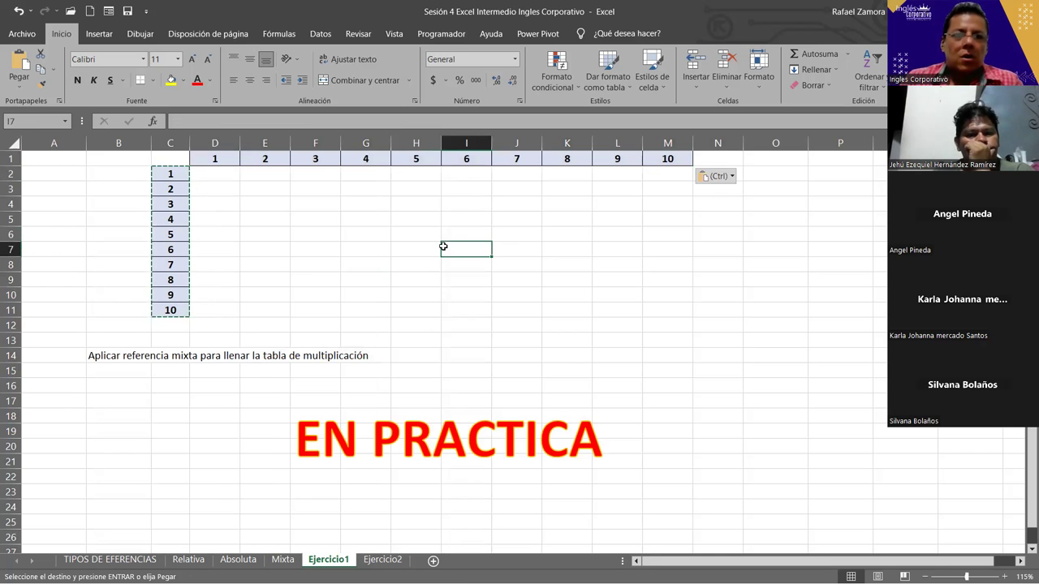
- Enter =C2*D1 in D2 to multiply the row and column headers
{"action": "left_click", "coordinate": [218, 180]}
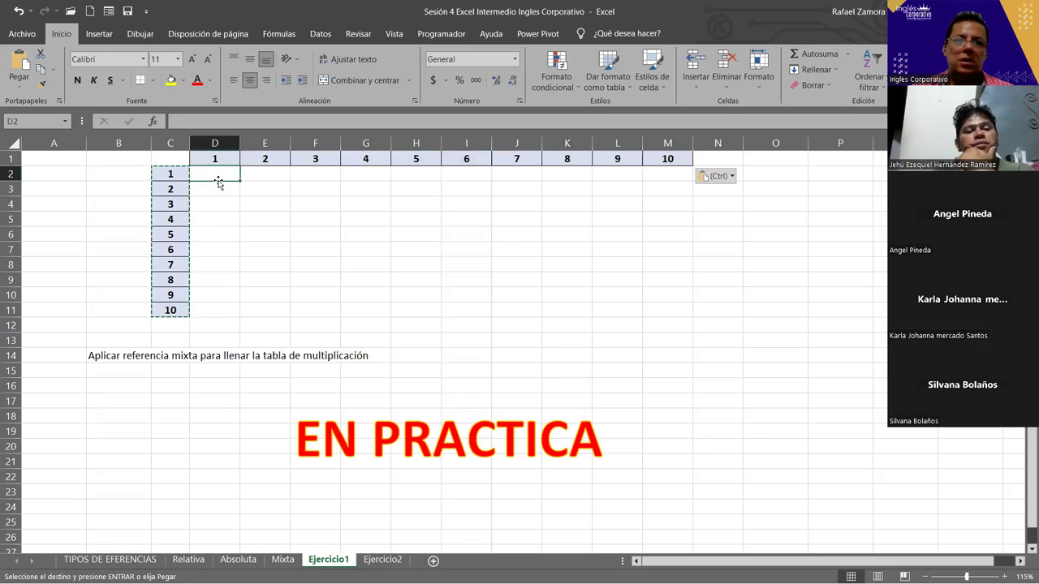
{"action": "type", "text": "="}
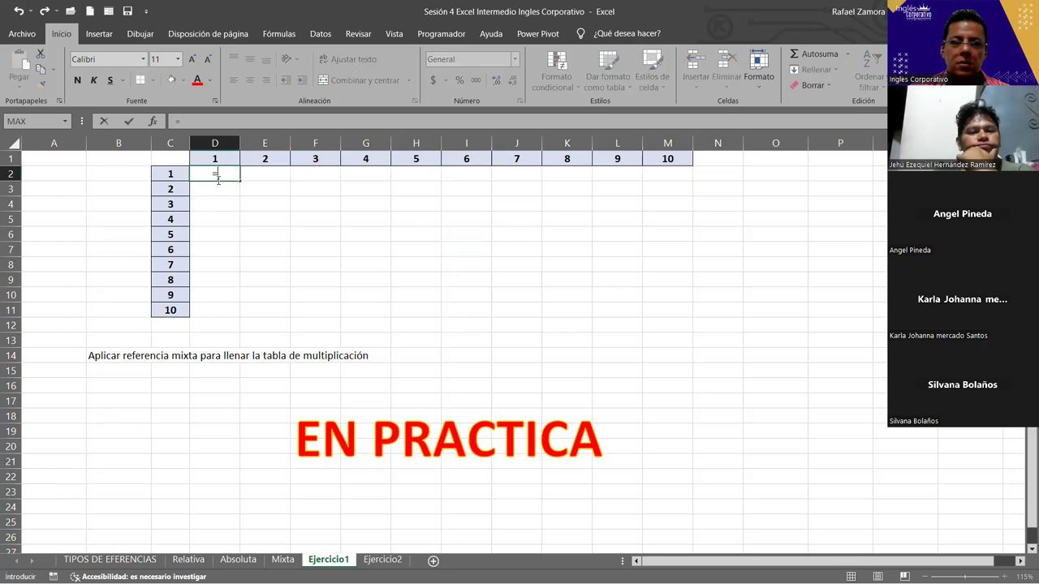
{"action": "left_click", "coordinate": [170, 174]}
{"action": "type", "text": "*"}
{"action": "left_click", "coordinate": [238, 159]}
{"action": "key", "text": "Return"}
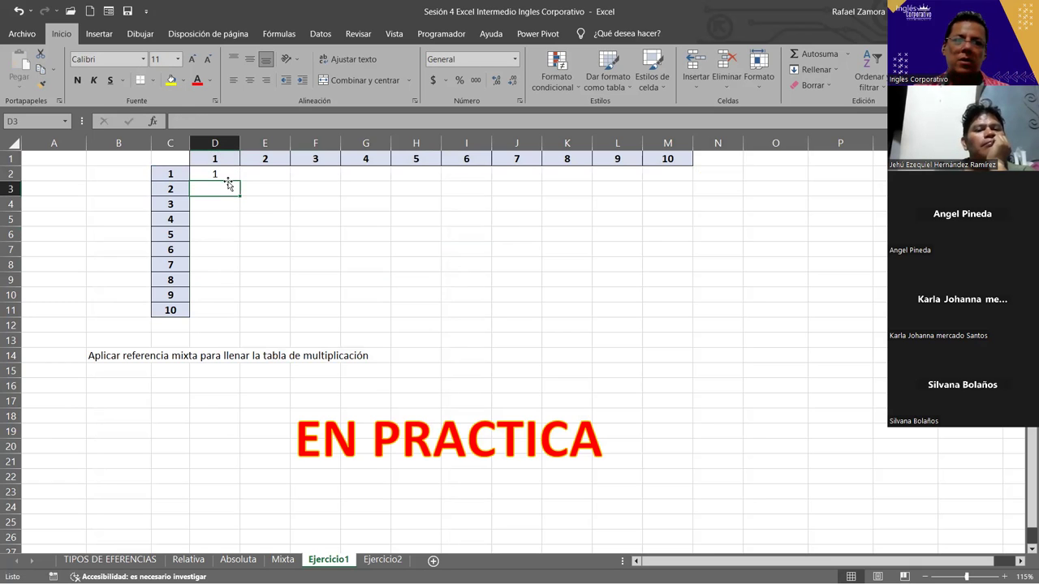
- Change D2's formula with F4 to =$C2*D$1, showing 1
{"action": "left_click", "coordinate": [216, 172]}
{"action": "double_click", "coordinate": [216, 172]}
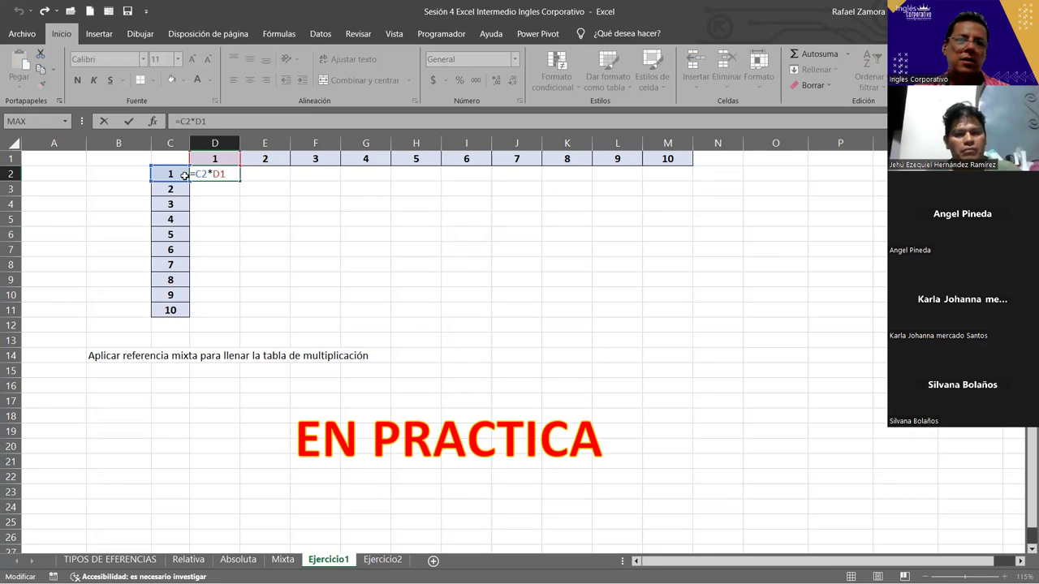
{"action": "left_click_drag", "start_coordinate": [195, 174], "coordinate": [209, 174]}
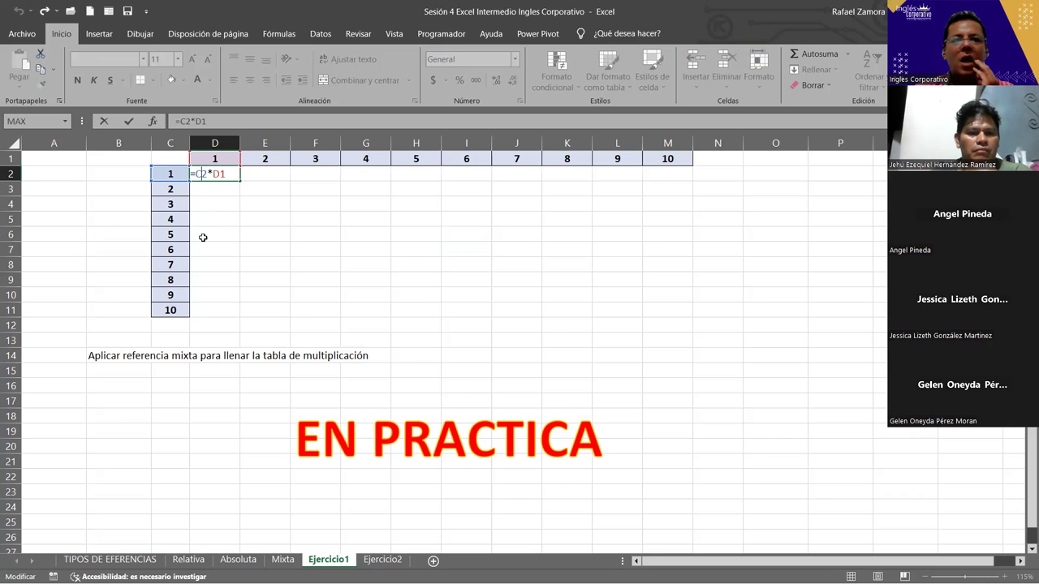
{"action": "key", "text": "Right"}
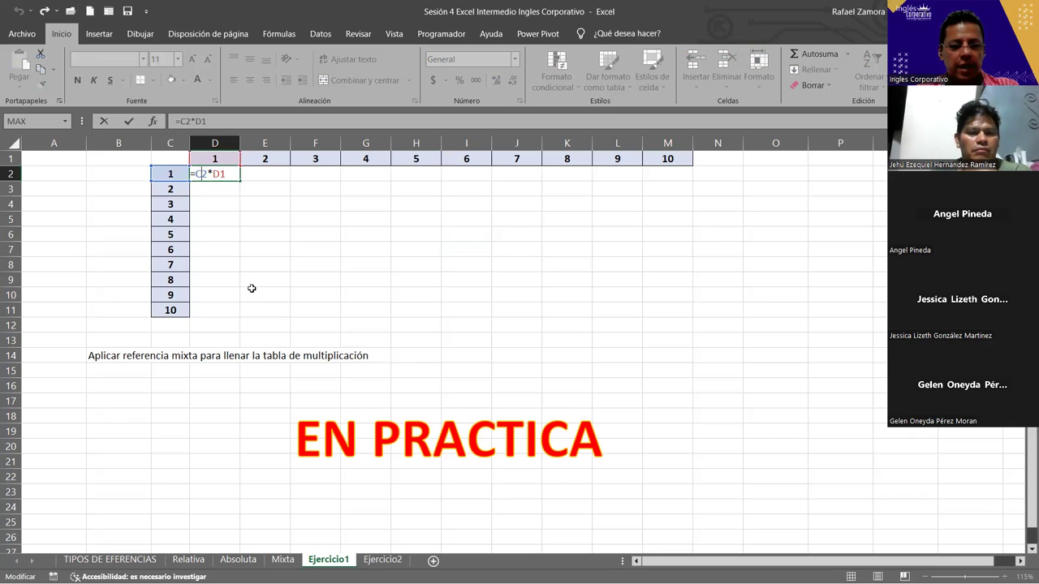
{"action": "key", "text": "F4"}
{"action": "key", "text": "F4"}
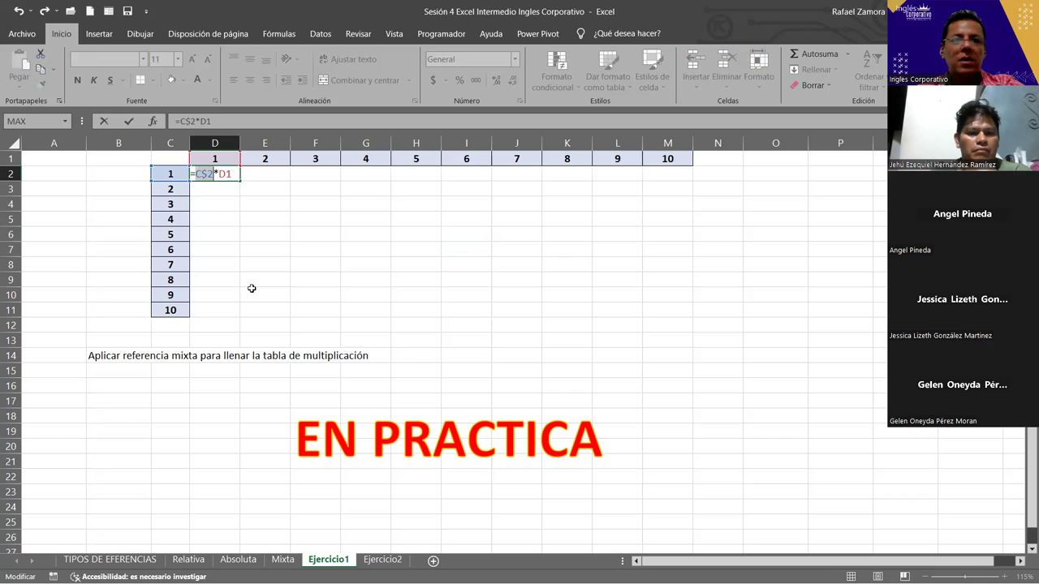
{"action": "key", "text": "F4"}
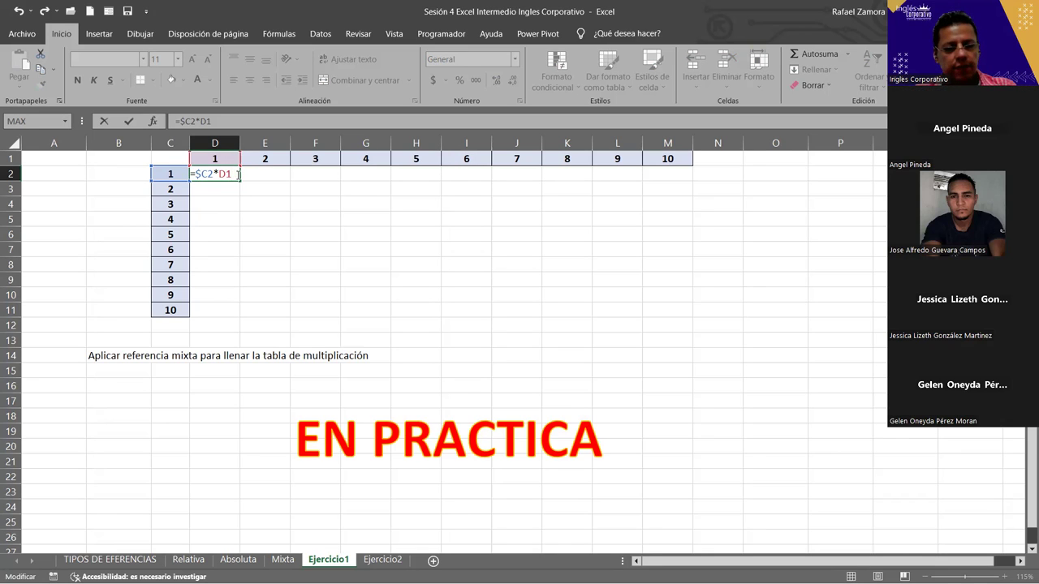
{"action": "key", "text": "F4"}
{"action": "key", "text": "F4"}
{"action": "key", "text": "ctrl+Return"}
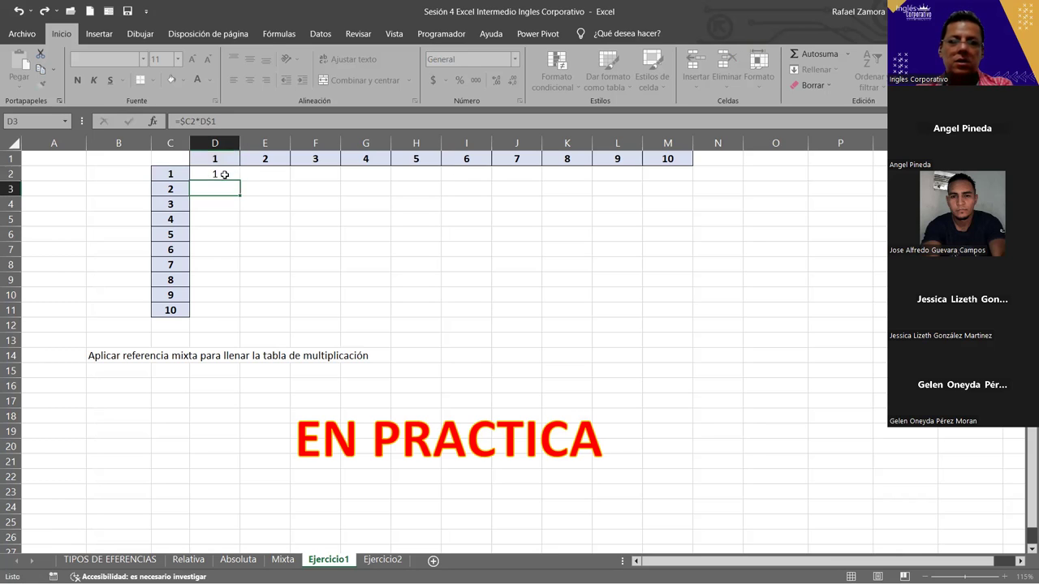
{"action": "mouse_move", "coordinate": [240, 179]}
{"action": "left_mouse_down"}
{"action": "mouse_move", "coordinate": [235, 314]}
{"action": "mouse_move", "coordinate": [673, 316]}
{"action": "left_mouse_up"}
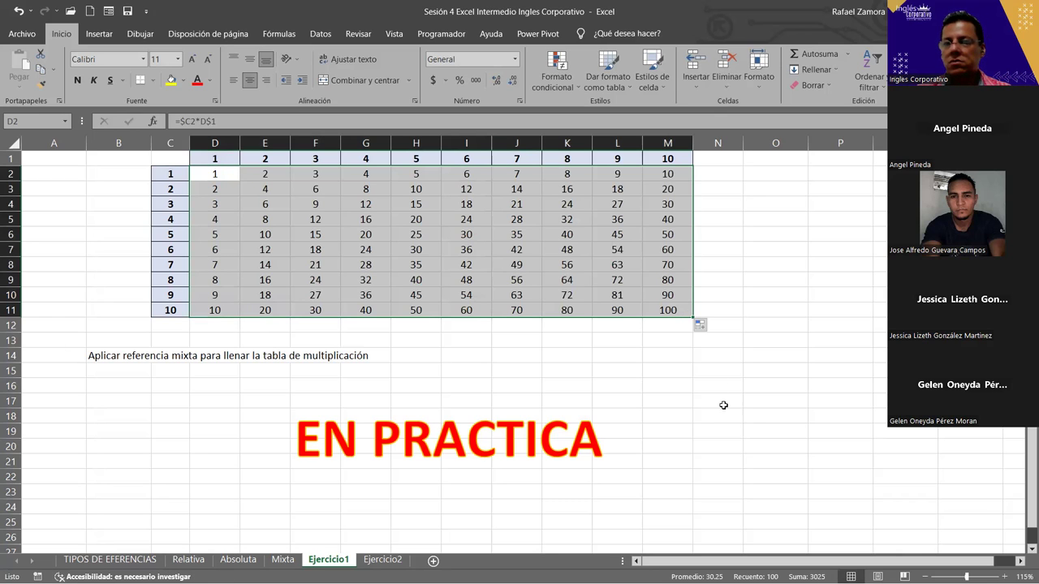
{"action": "left_click", "coordinate": [725, 471]}
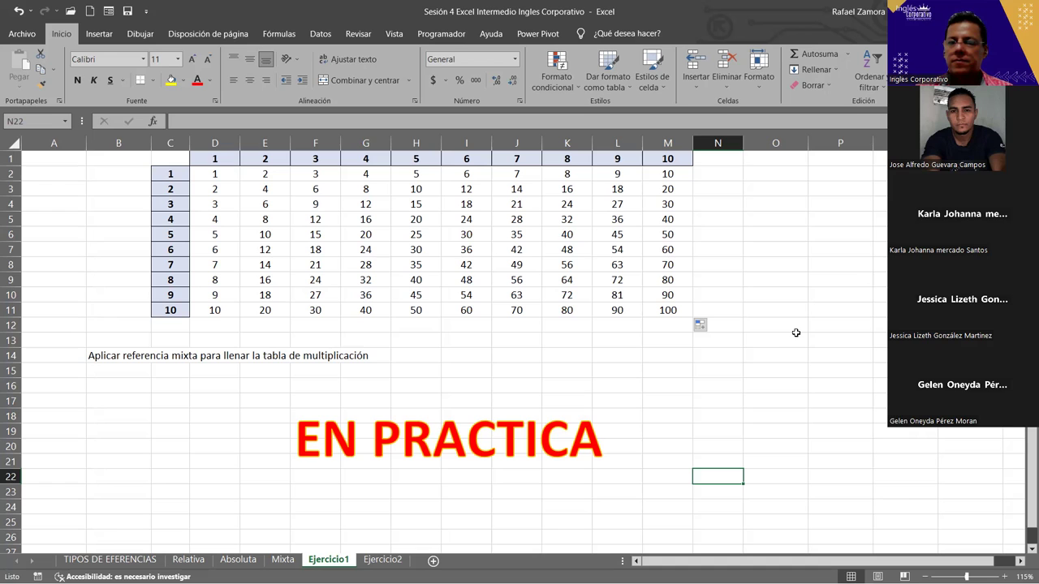
{"action": "scroll", "coordinate": [795, 333], "scroll_direction": "down", "scroll_amount": 1}
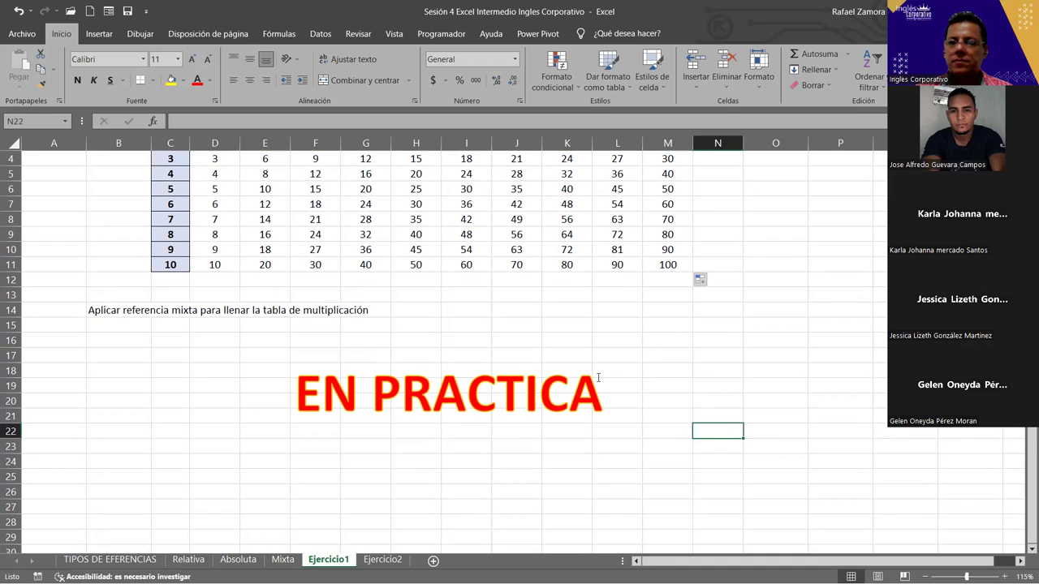
{"action": "scroll", "coordinate": [796, 333], "scroll_direction": "up", "scroll_amount": 1}
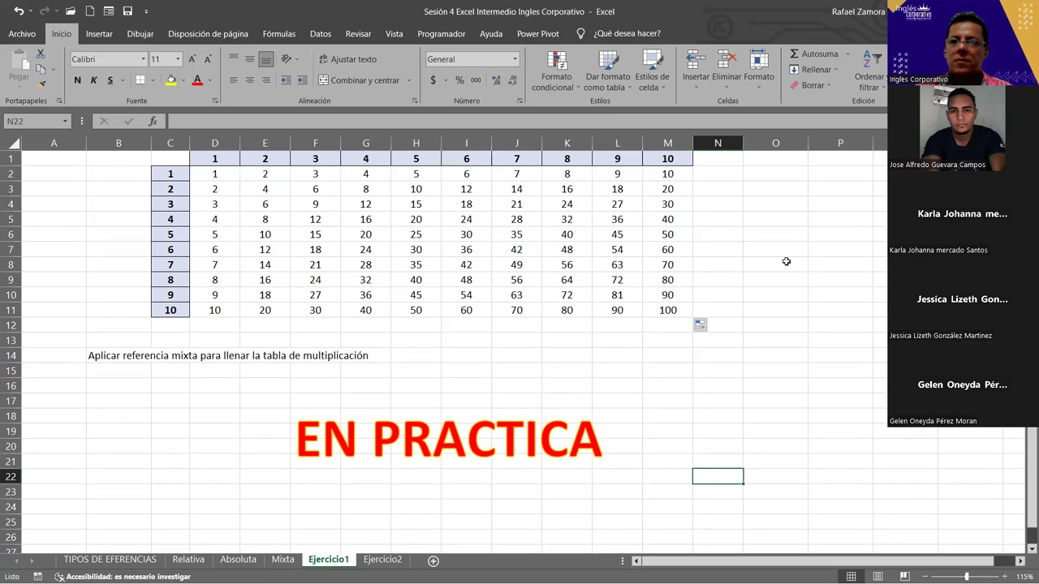
{"action": "left_click", "coordinate": [735, 224]}
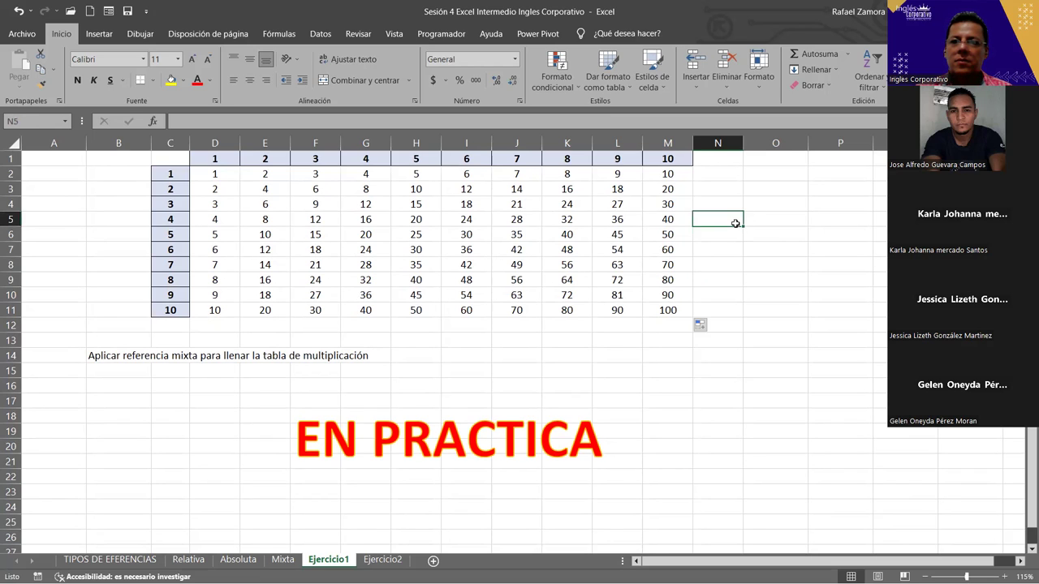
{"action": "left_click_drag", "start_coordinate": [737, 329], "coordinate": [737, 343]}
{"action": "left_click", "coordinate": [675, 401]}
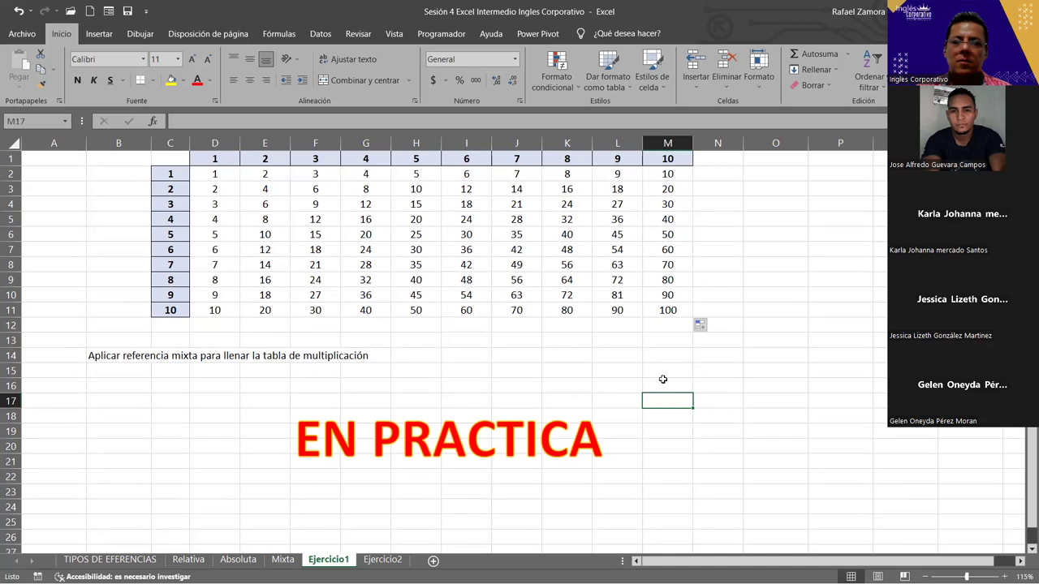
{"action": "left_click", "coordinate": [762, 451]}
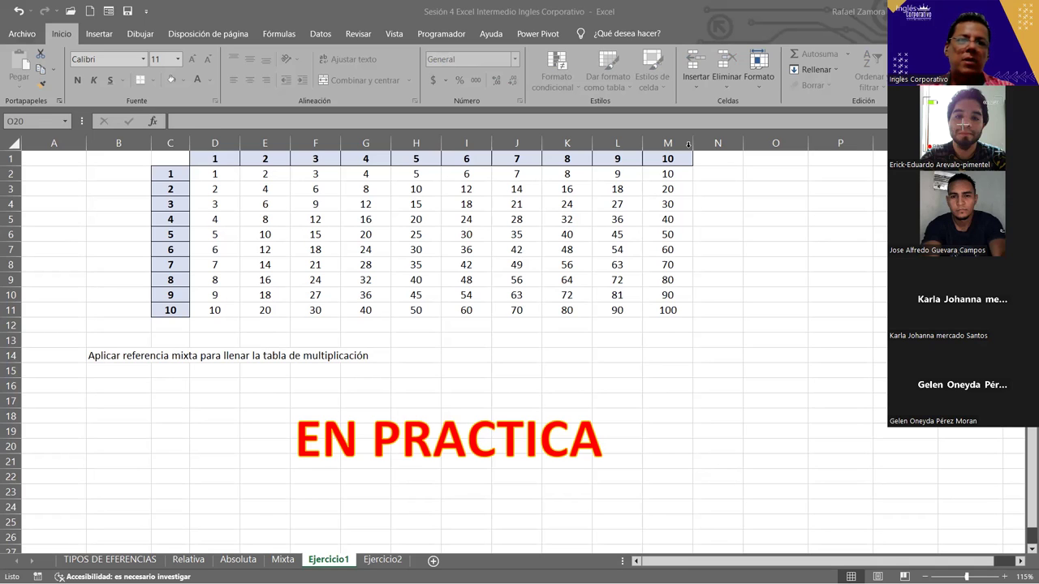
{"action": "double_click", "coordinate": [224, 174]}
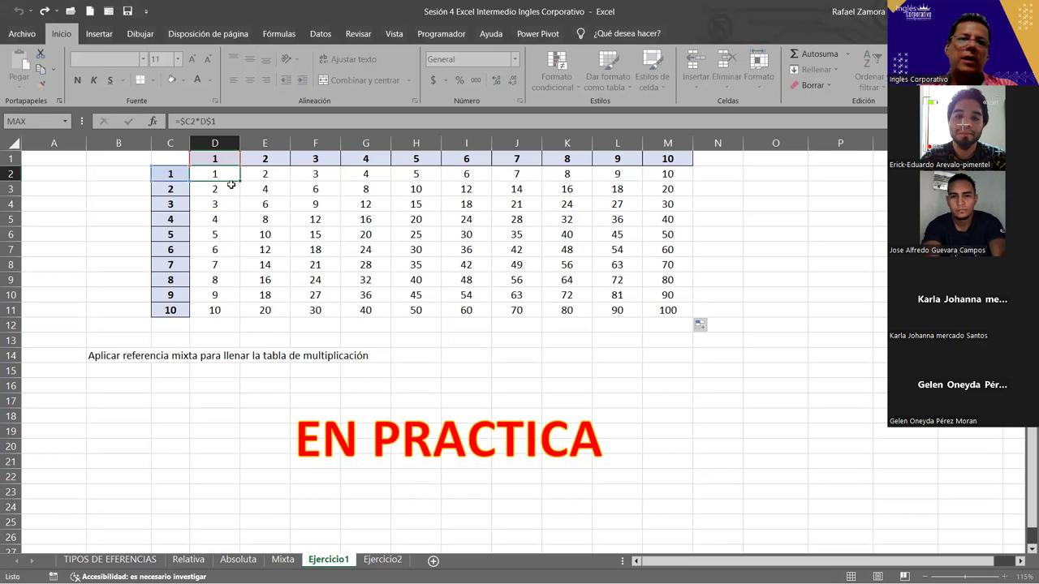
{"action": "key", "text": "Escape"}
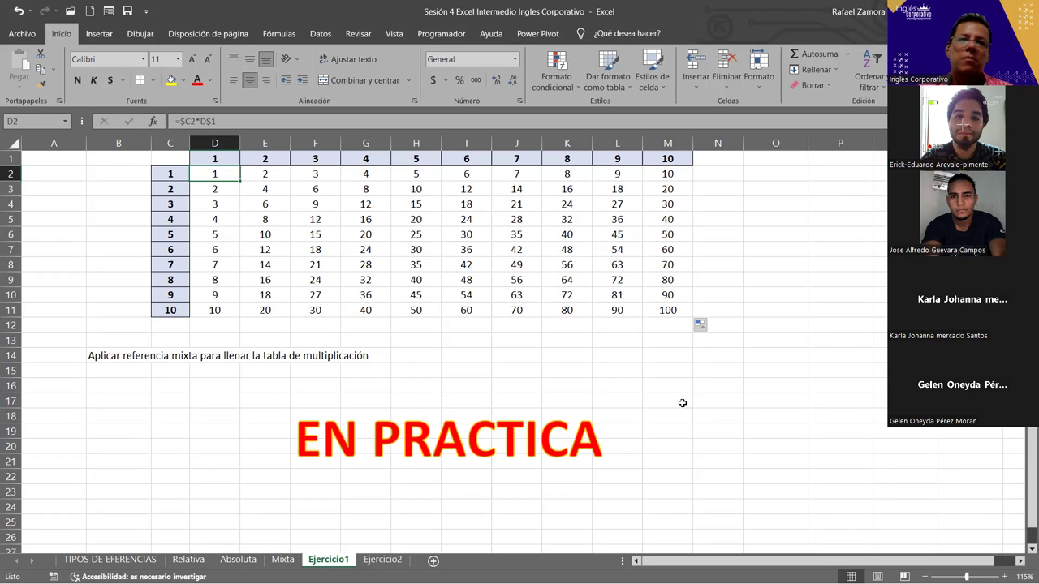
{"action": "left_click", "coordinate": [622, 369]}
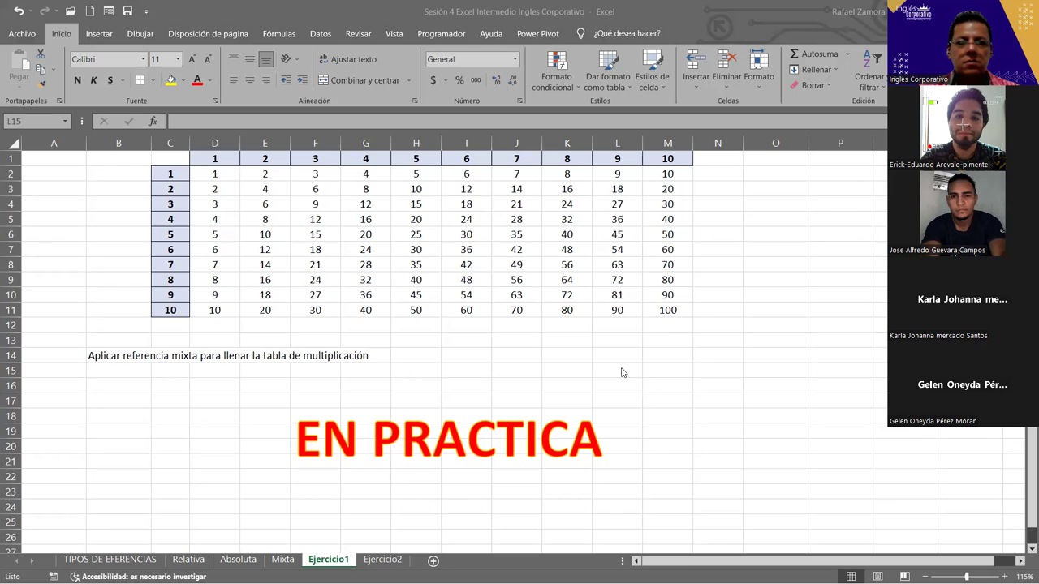
{"action": "key", "text": "alt+Tab"}
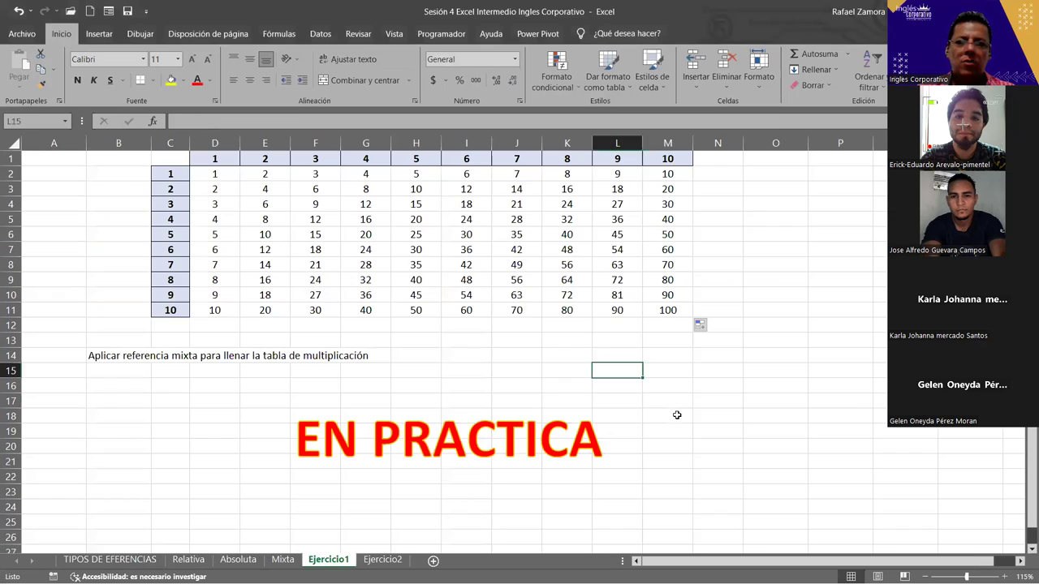
{"action": "left_click", "coordinate": [674, 414]}
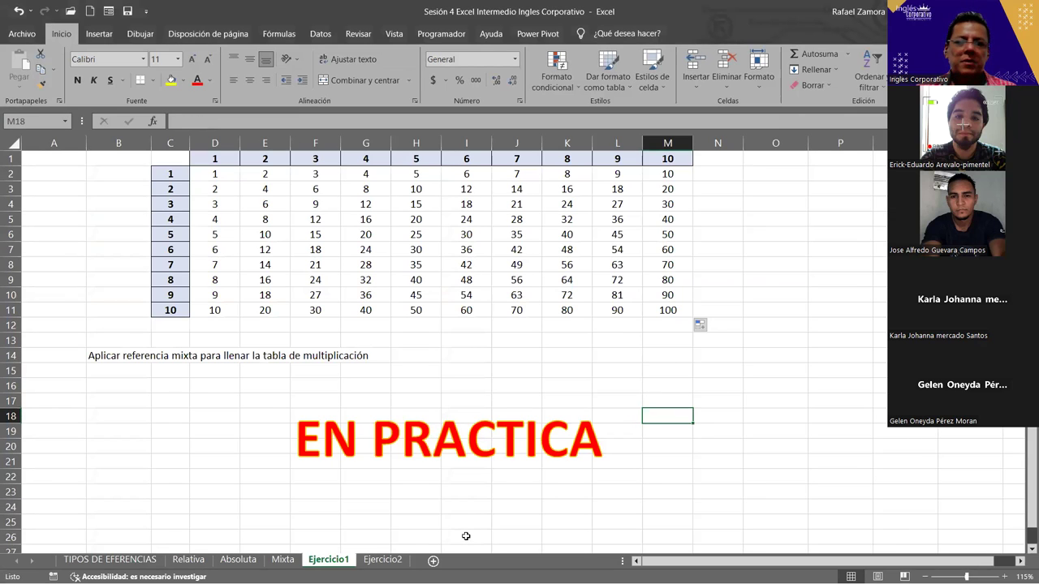
- Open the Ejercicio2 sheet and highlight the discount column and the Enero–Julio sales
{"action": "left_click", "coordinate": [382, 560]}
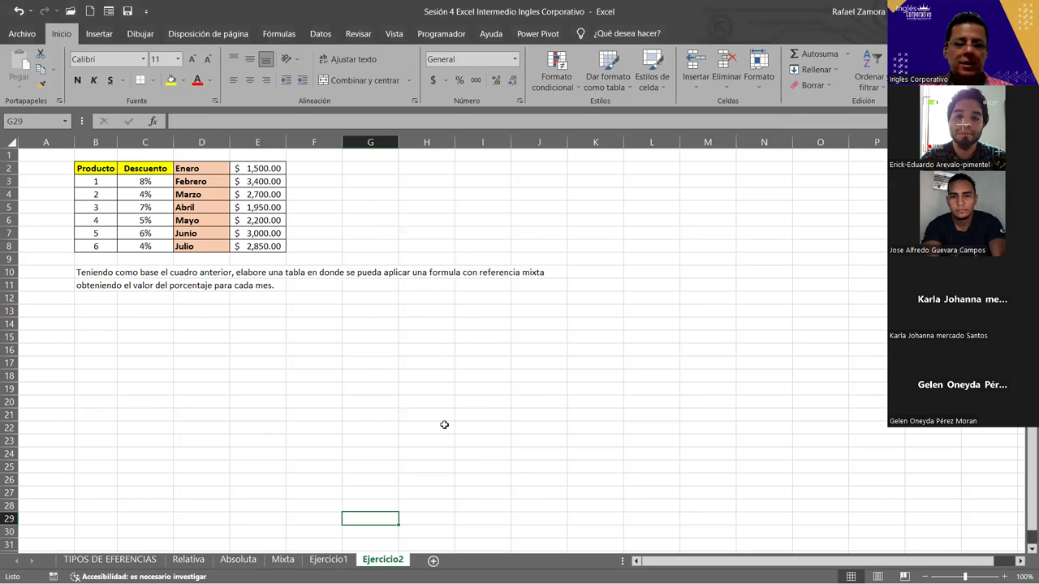
{"action": "scroll", "coordinate": [449, 425], "scroll_direction": "up", "scroll_amount": 1, "text": "ctrl"}
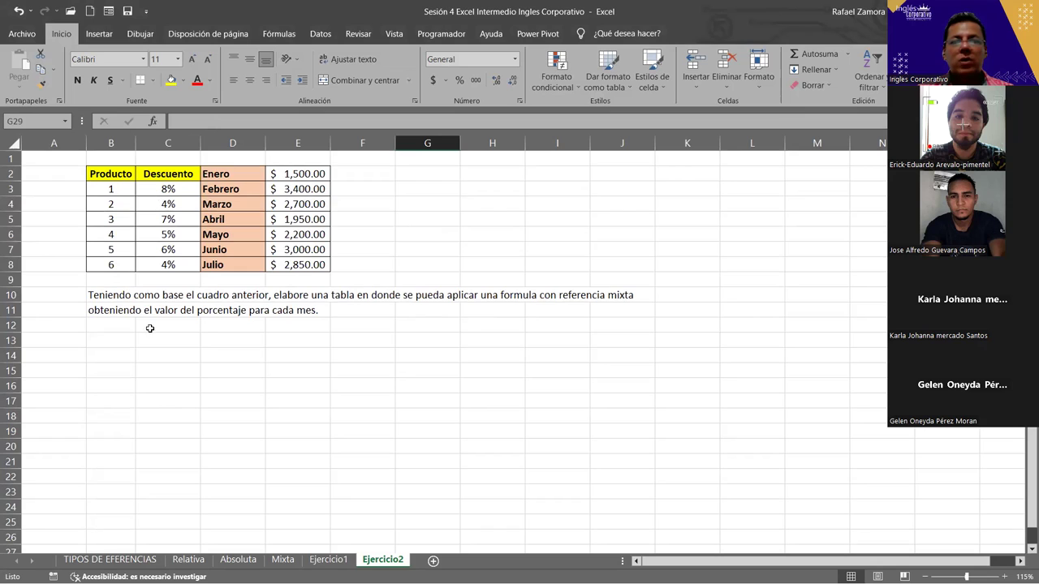
{"action": "left_click_drag", "start_coordinate": [167, 184], "coordinate": [170, 266]}
{"action": "left_click_drag", "start_coordinate": [248, 175], "coordinate": [240, 265]}
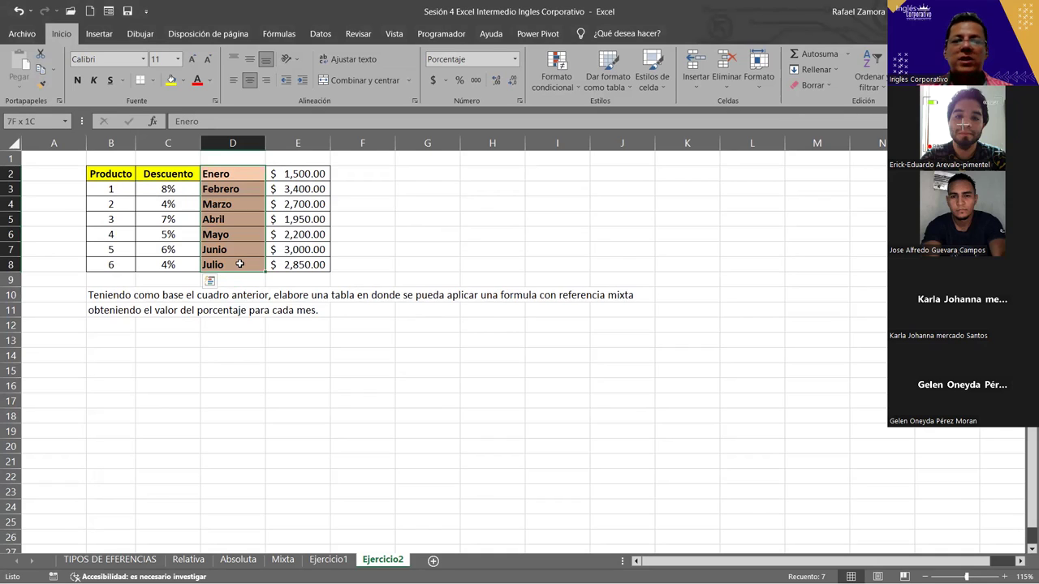
{"action": "left_click_drag", "start_coordinate": [240, 265], "coordinate": [316, 255]}
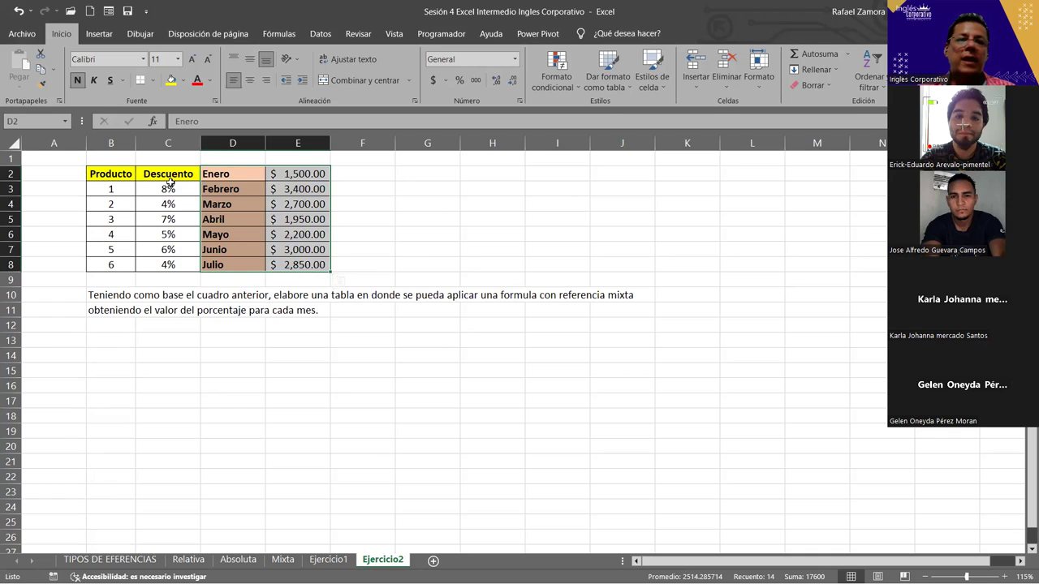
- Review product 2's 4% discount alongside Febrero's 3,400 and Abril's 1,950 sales
{"action": "left_click_drag", "start_coordinate": [168, 188], "coordinate": [168, 265]}
{"action": "left_click_drag", "start_coordinate": [177, 190], "coordinate": [177, 266]}
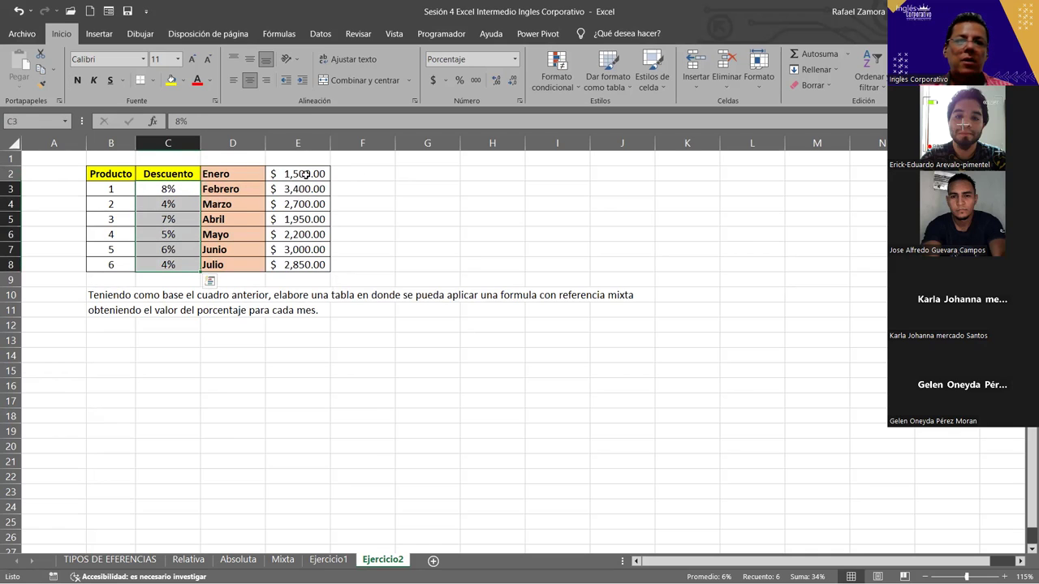
{"action": "left_click_drag", "start_coordinate": [305, 174], "coordinate": [305, 264]}
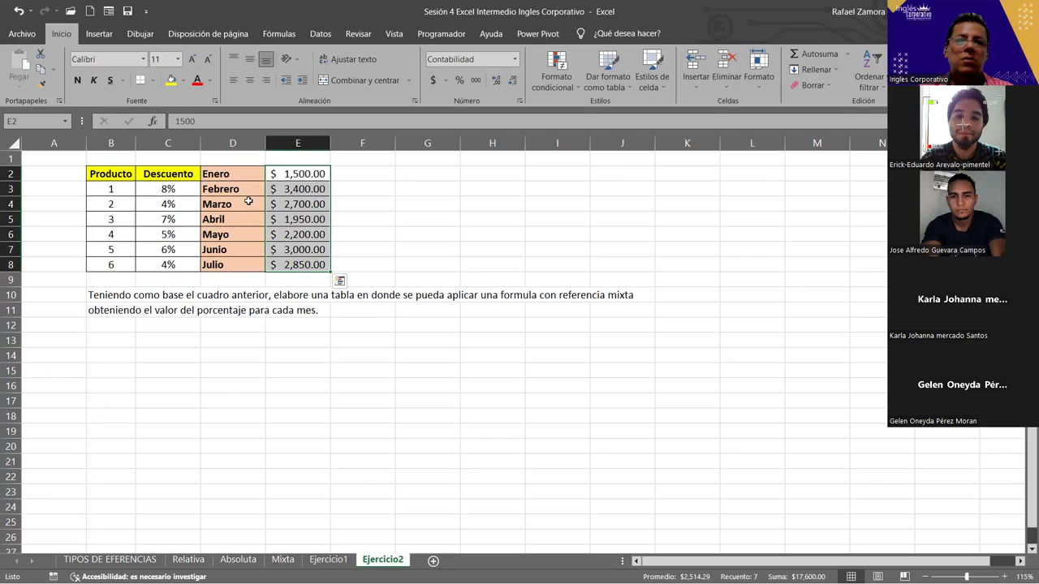
{"action": "left_click", "coordinate": [162, 204]}
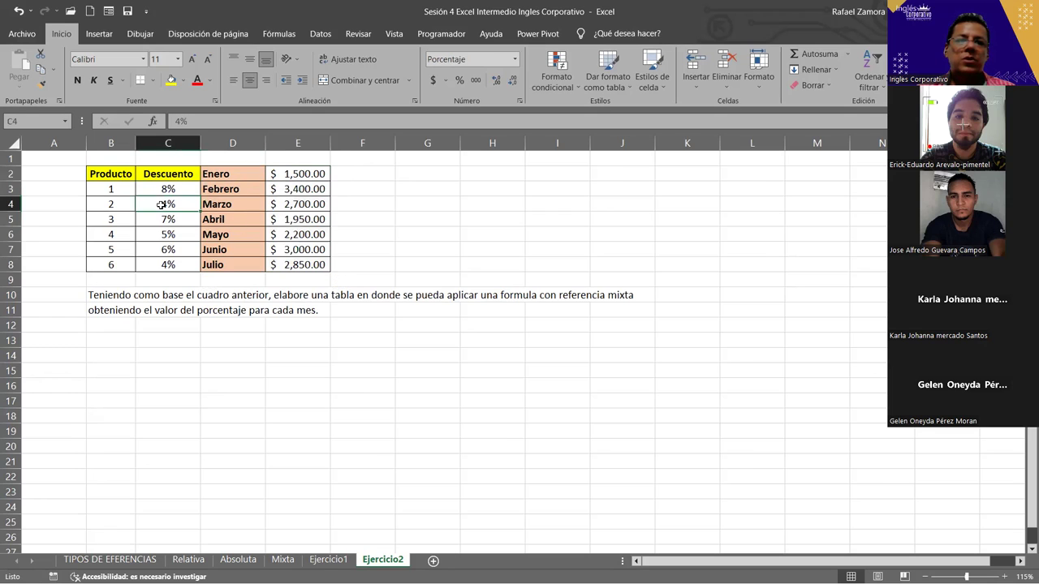
{"action": "left_click", "coordinate": [289, 173]}
{"action": "left_click", "coordinate": [300, 191]}
{"action": "left_click", "coordinate": [296, 219]}
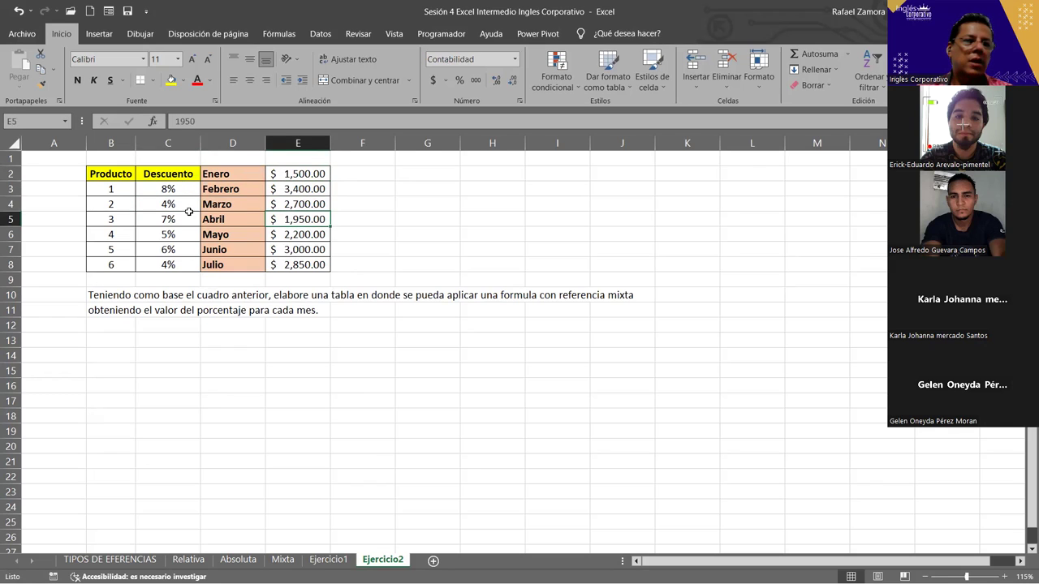
- Change product 6's discount in C8 to 3%
{"action": "left_click", "coordinate": [176, 266]}
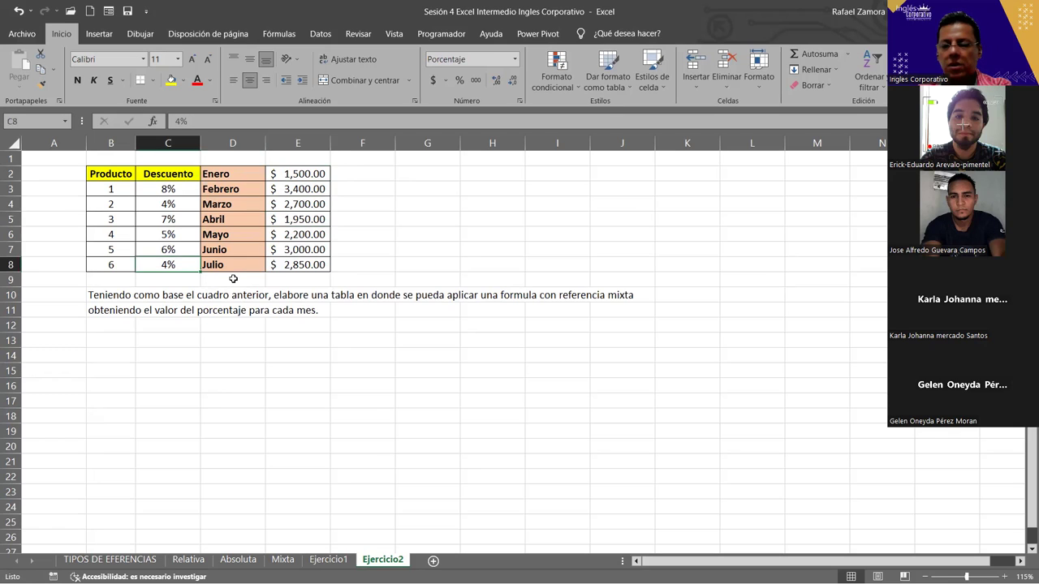
{"action": "type", "text": "3"}
{"action": "key", "text": "Return"}
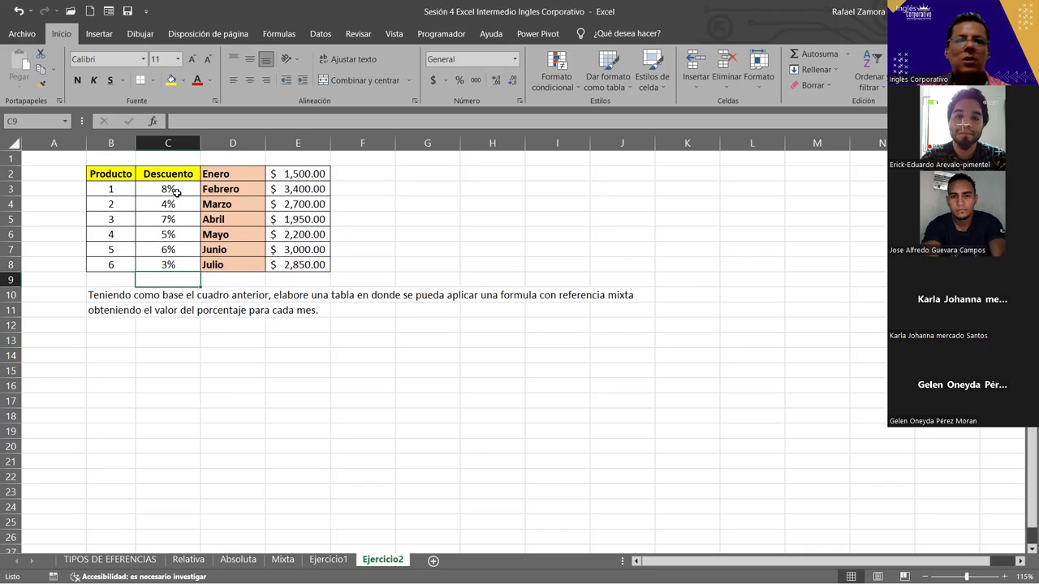
- Check the discounts for products 1–3 (8%, 4%, 7%), then switch to the Sesión 5 workbook
{"action": "left_click", "coordinate": [178, 189]}
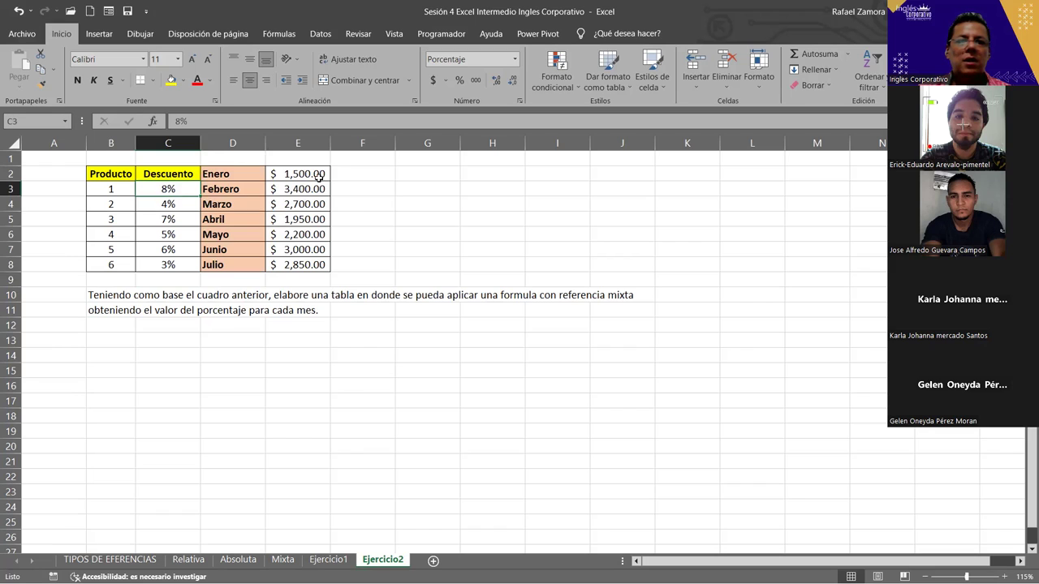
{"action": "key", "text": "Down"}
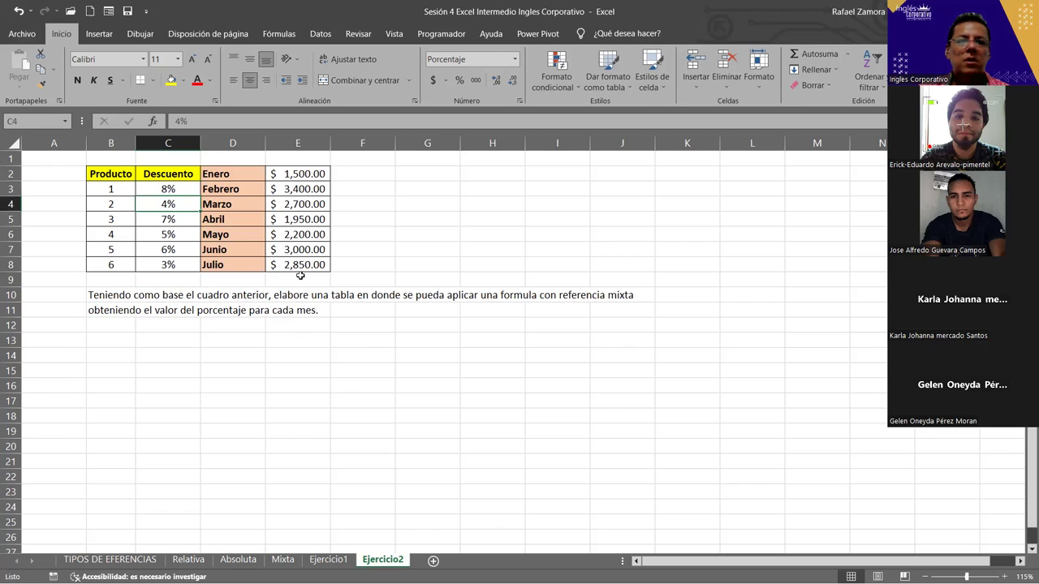
{"action": "left_click", "coordinate": [163, 216]}
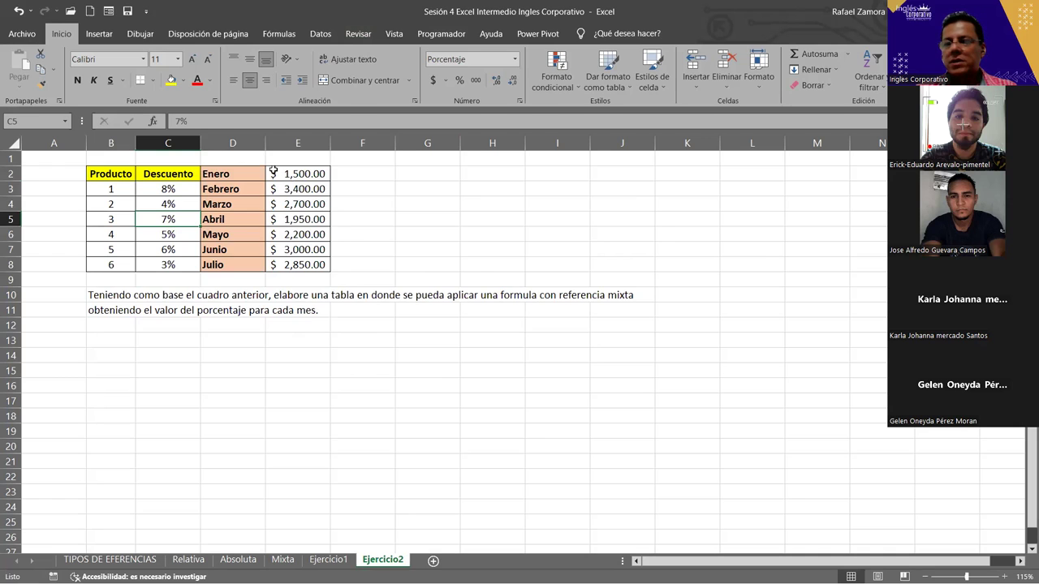
{"action": "key", "text": "alt+Tab"}
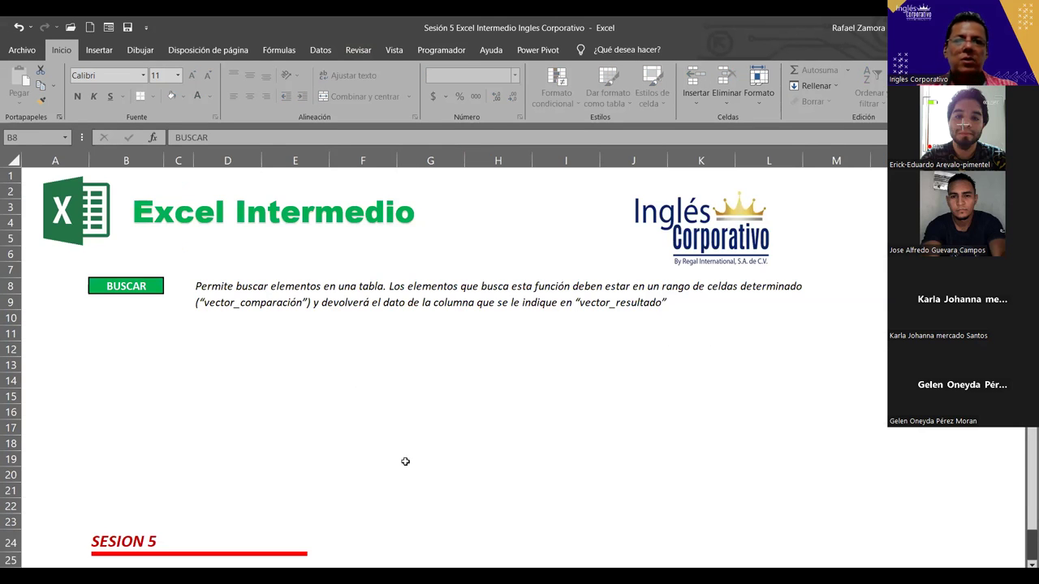
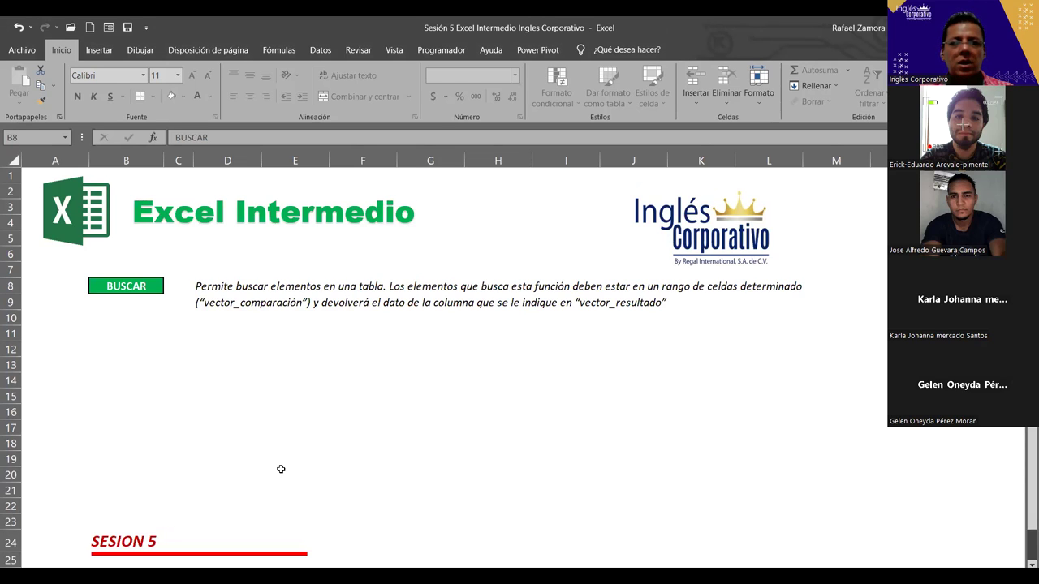
- Open the Buscar_01 sheet and bring the product stock table and lookup cells into view
{"action": "left_click", "coordinate": [132, 560]}
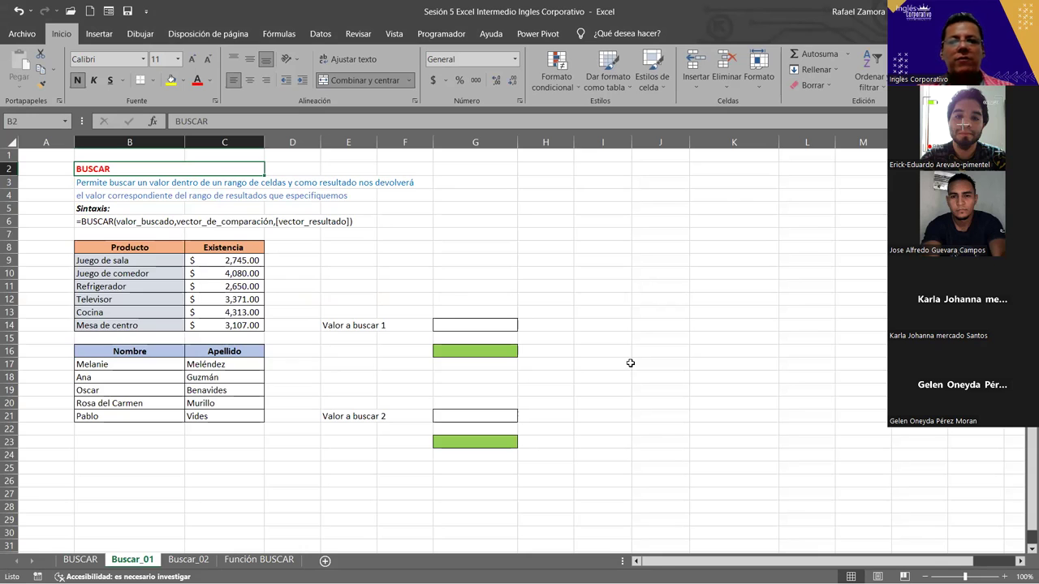
{"action": "scroll", "coordinate": [628, 365], "scroll_direction": "up", "scroll_amount": 1, "text": "ctrl"}
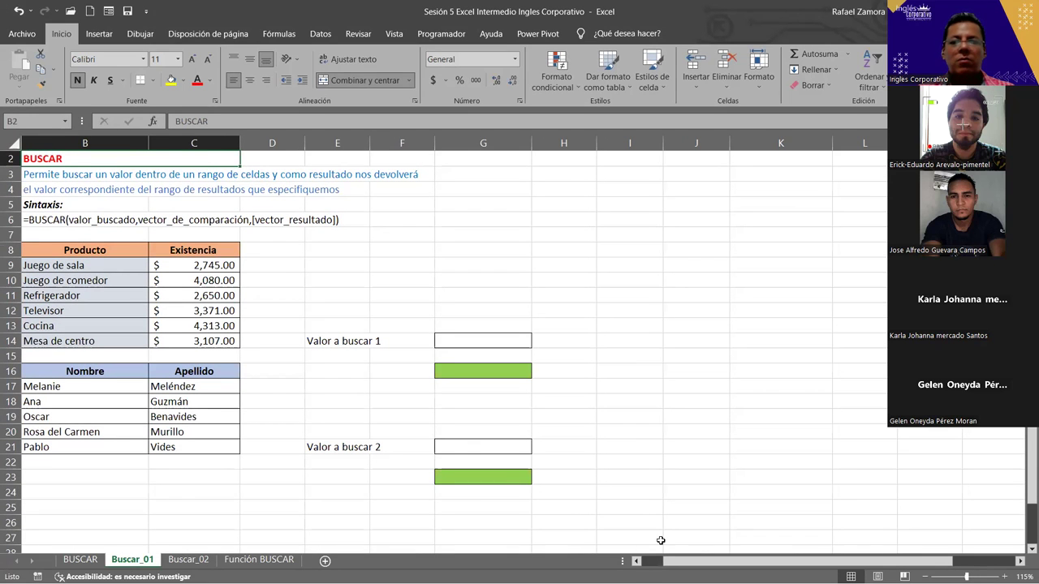
{"action": "scroll", "coordinate": [232, 173], "scroll_direction": "left", "scroll_amount": 2}
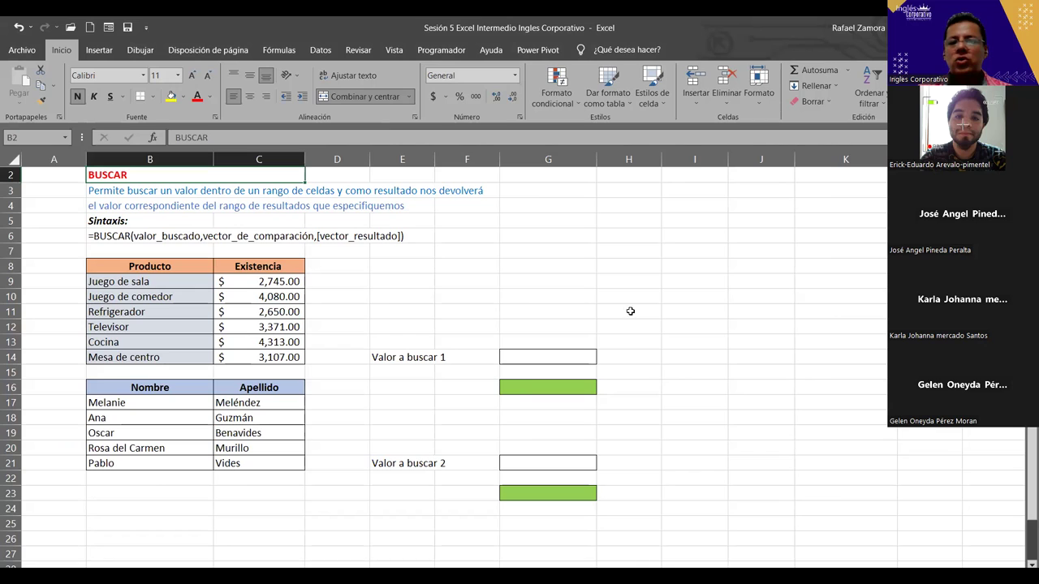
- Enter 'Juego de sala' in G14 and clear the result cell G16
{"action": "left_click", "coordinate": [572, 360]}
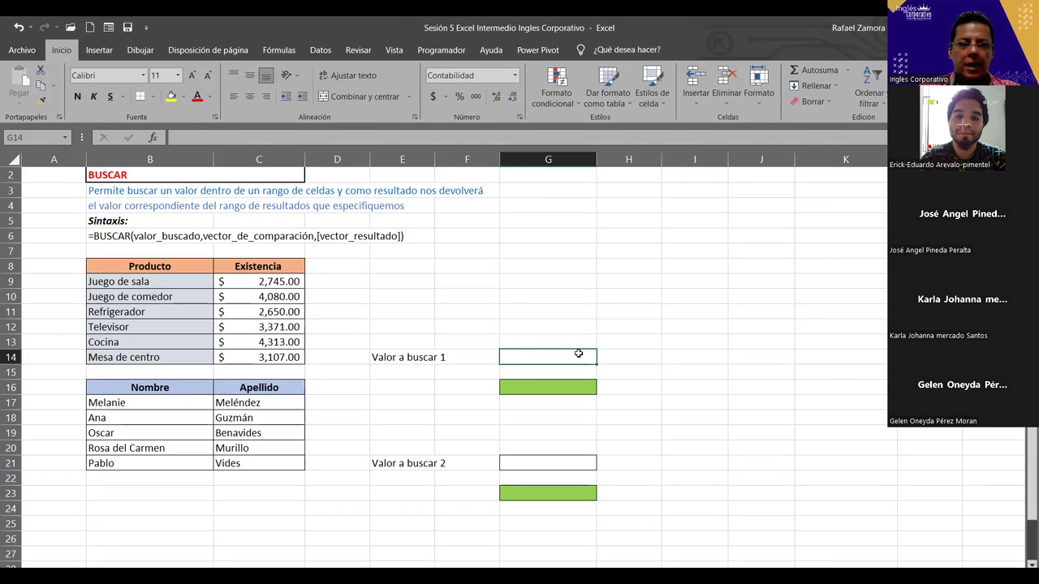
{"action": "type", "text": "Juego de sala"}
{"action": "key", "text": "Return"}
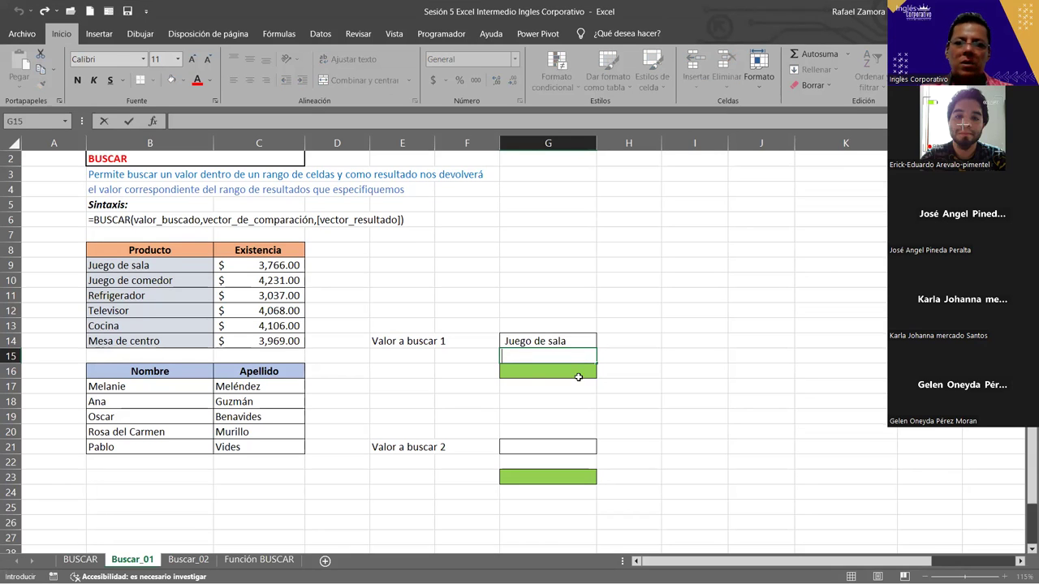
{"action": "left_click", "coordinate": [574, 372]}
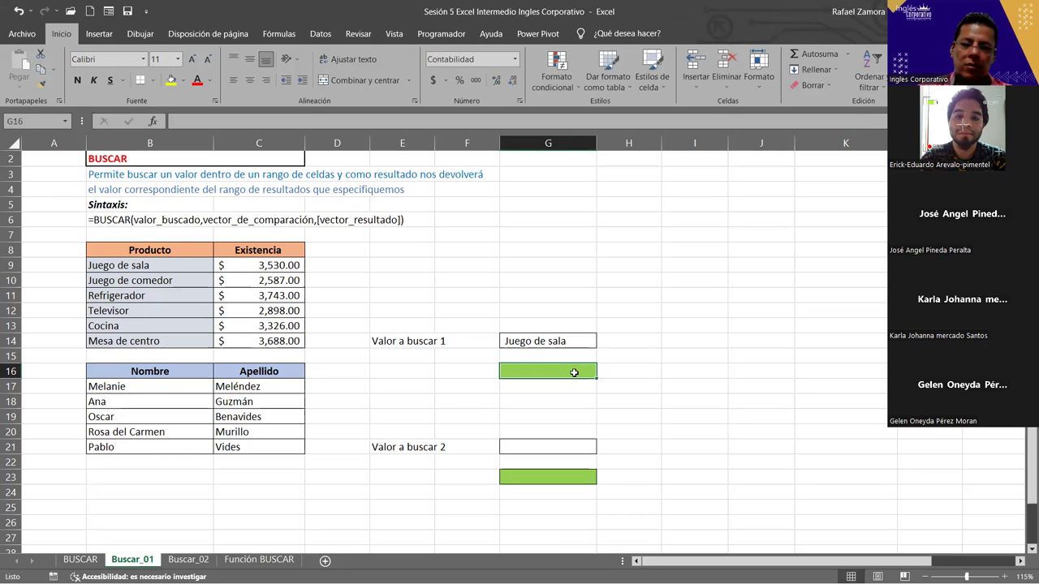
{"action": "key", "text": "BackSpace"}
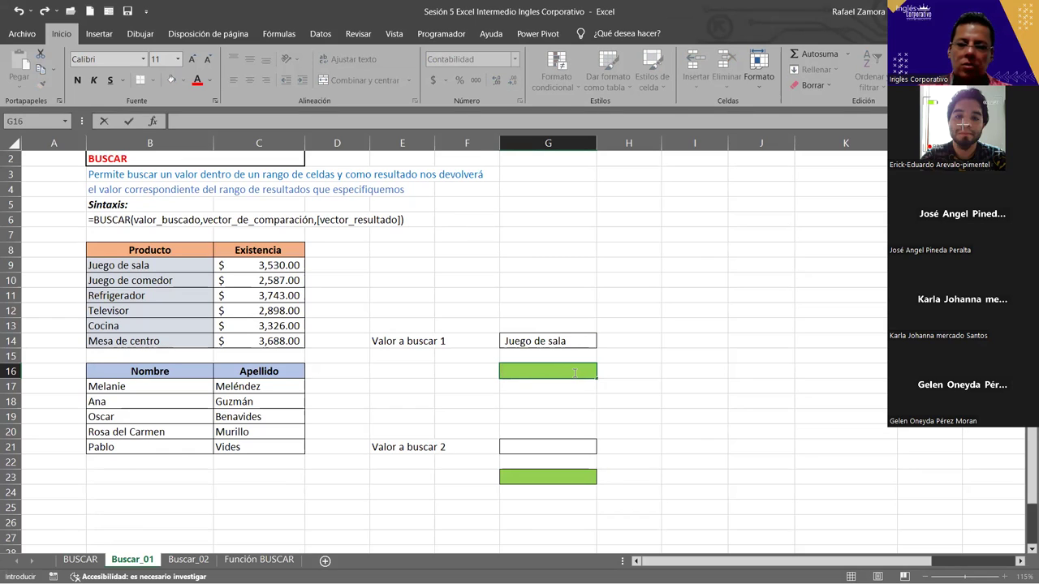
- Enter =BUSCAR(G14,B9:B14,C9:C14) in G16, returning $2,900.00 for Juego de sala
{"action": "type", "text": "="}
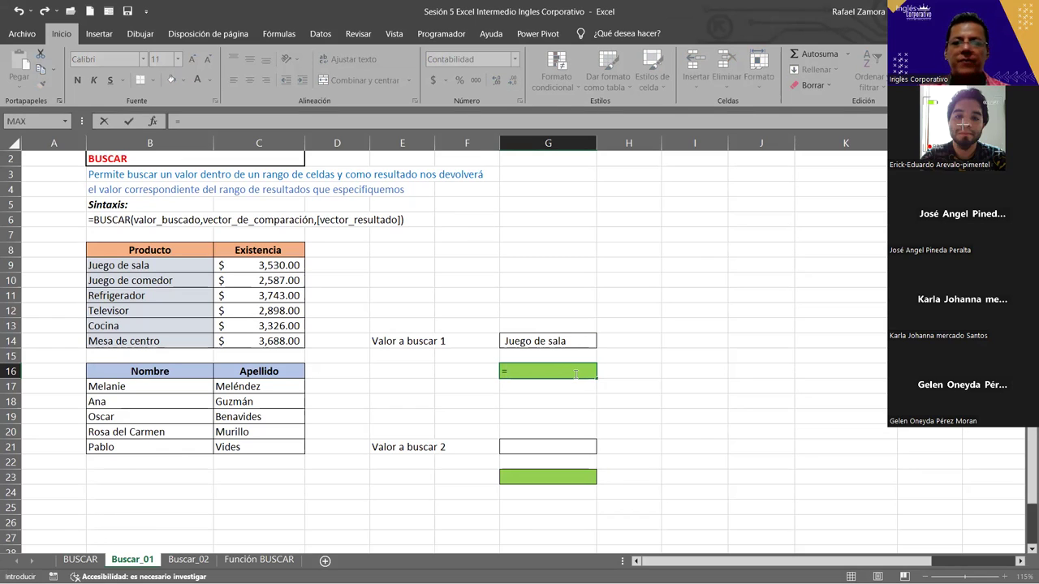
{"action": "type", "text": "busca"}
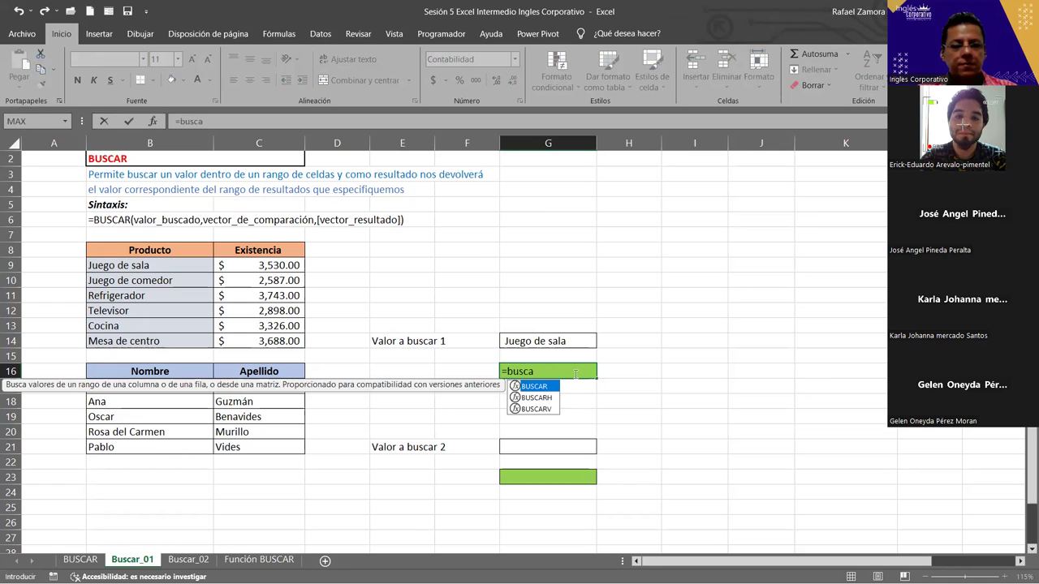
{"action": "key", "text": "Tab"}
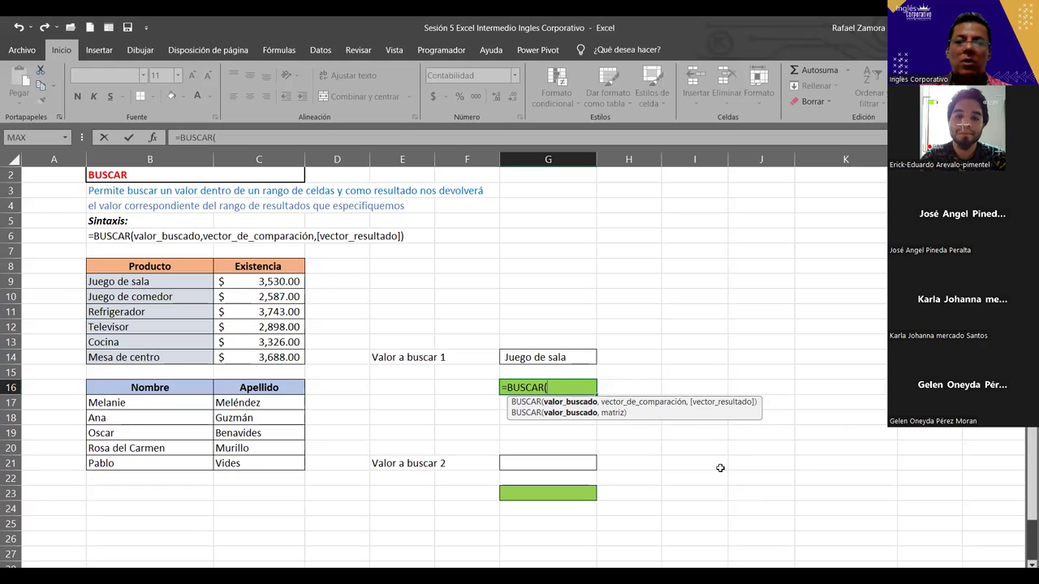
{"action": "left_click", "coordinate": [578, 357]}
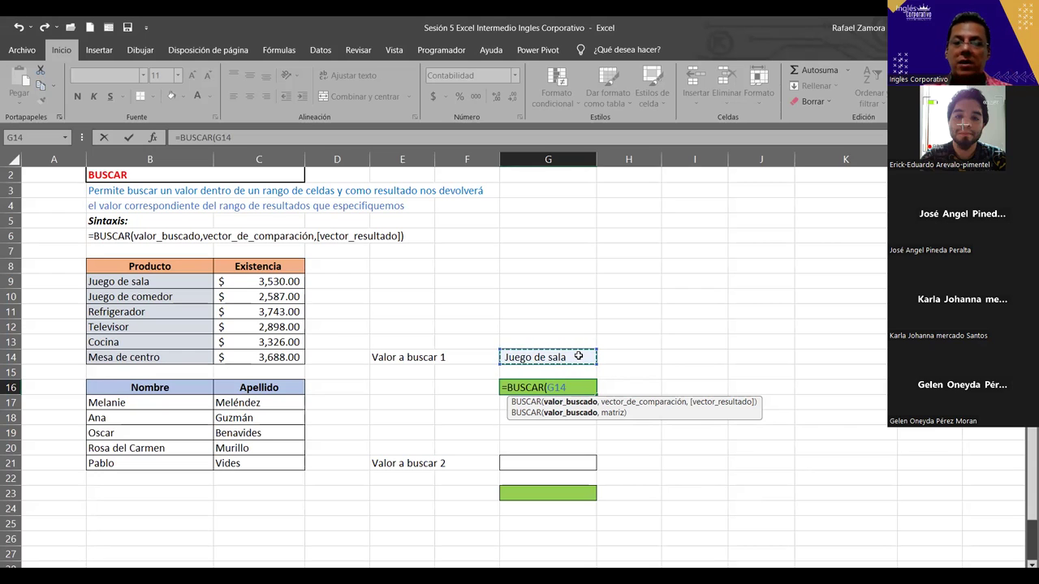
{"action": "type", "text": ","}
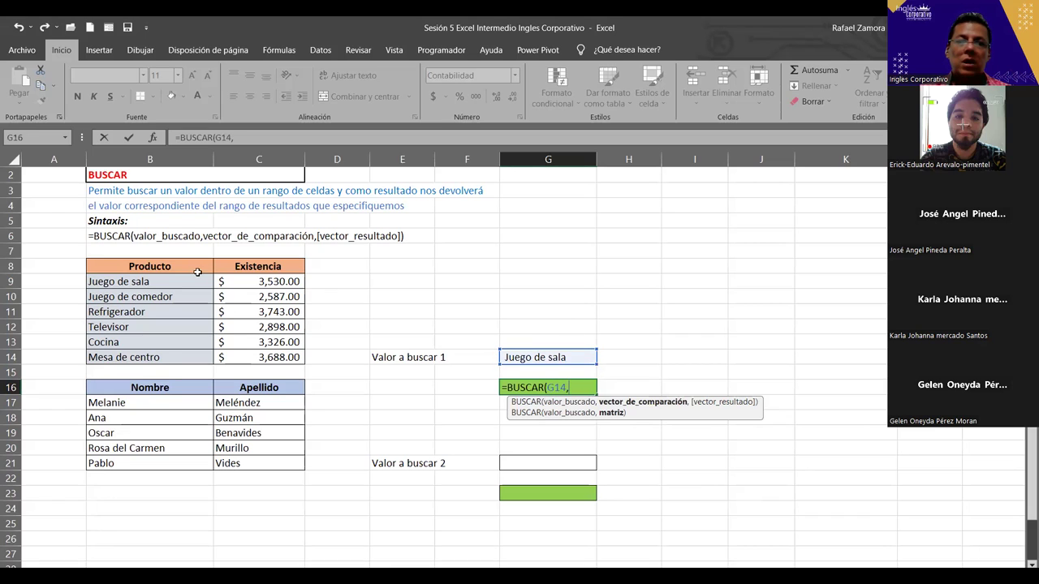
{"action": "left_click", "coordinate": [162, 281]}
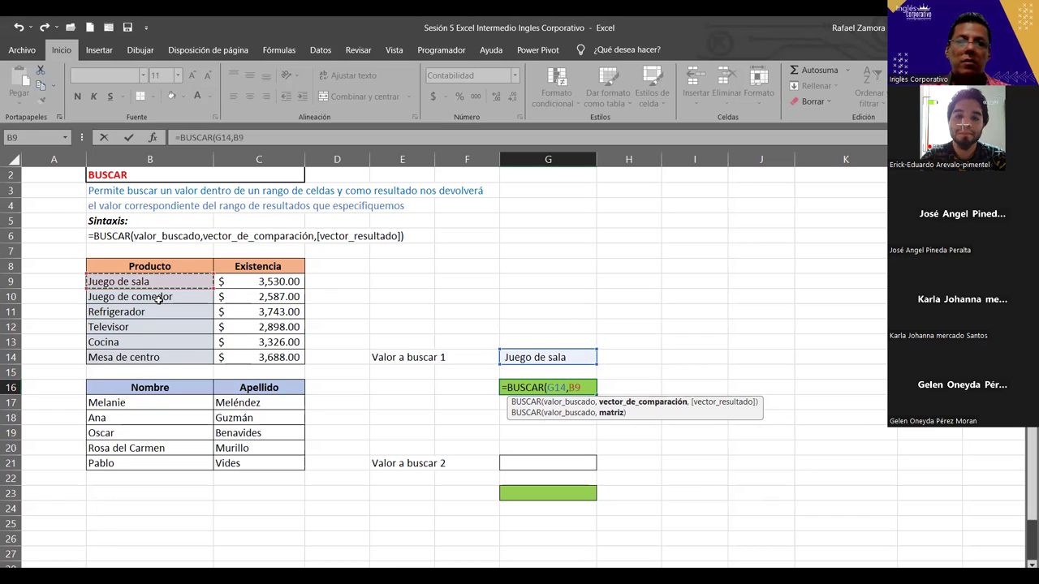
{"action": "left_click", "coordinate": [164, 359], "text": "shift"}
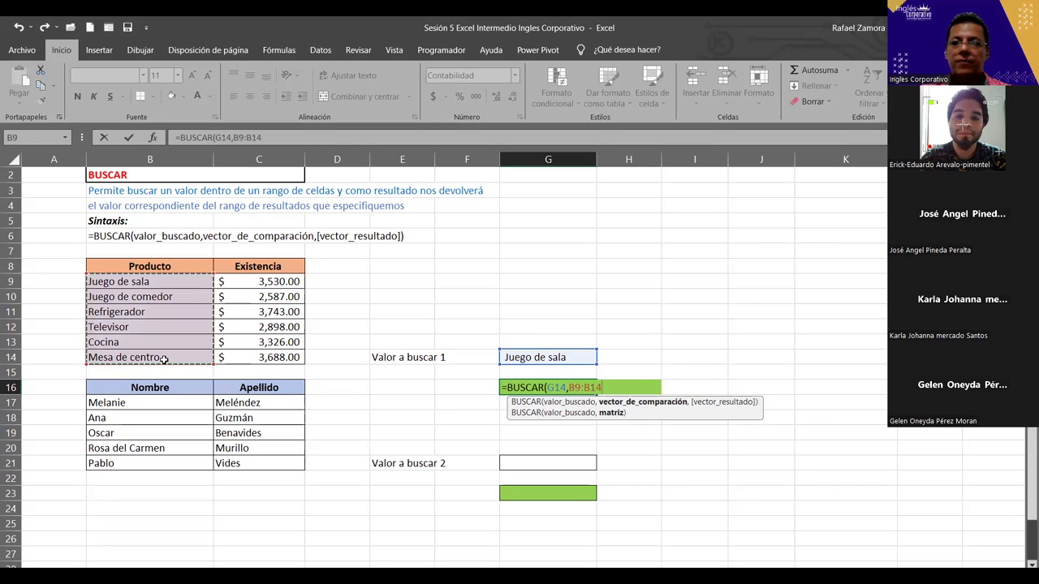
{"action": "type", "text": ","}
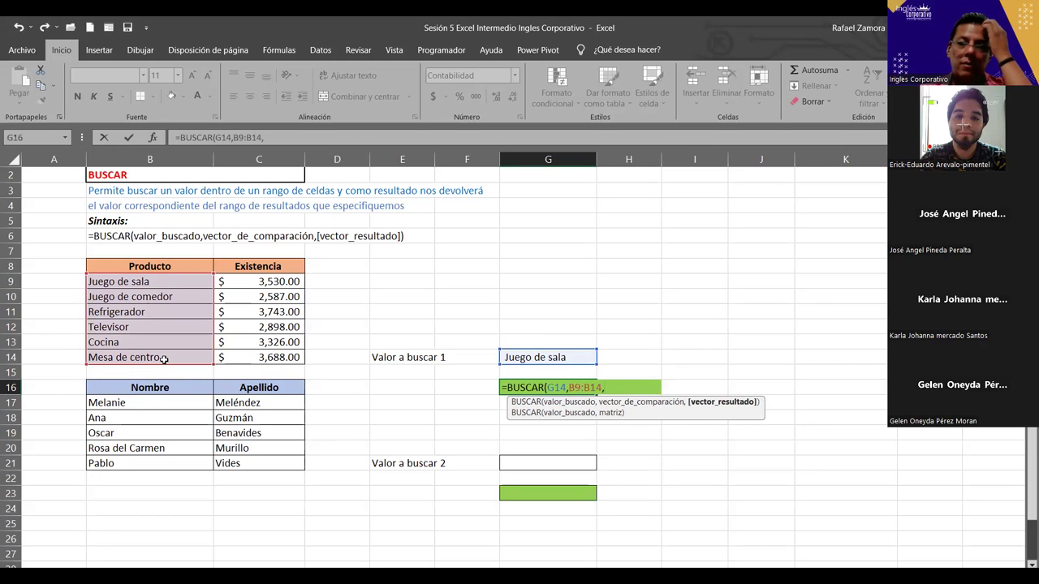
{"action": "left_click", "coordinate": [261, 281]}
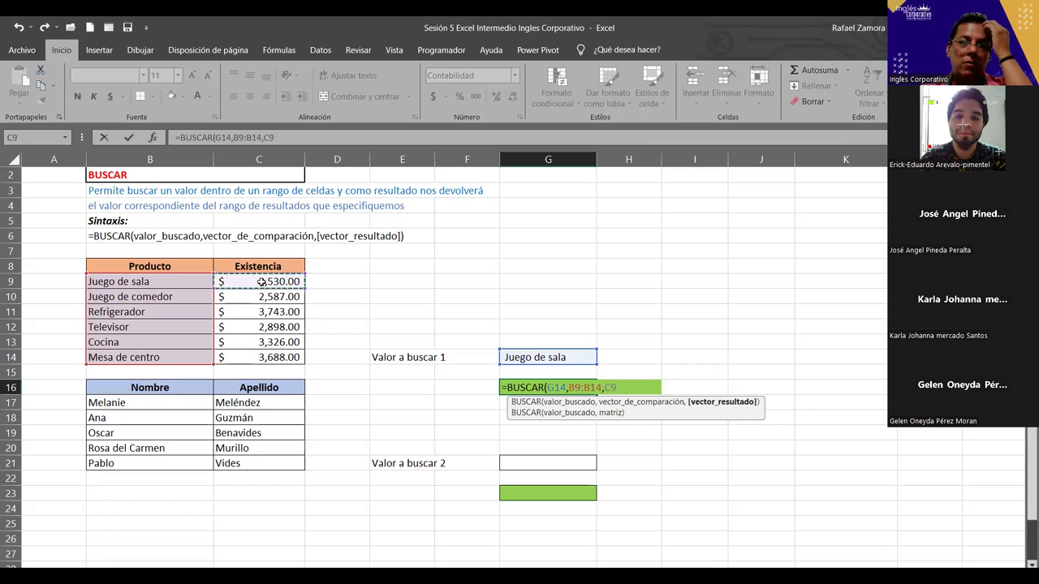
{"action": "left_click", "coordinate": [267, 358], "text": "shift"}
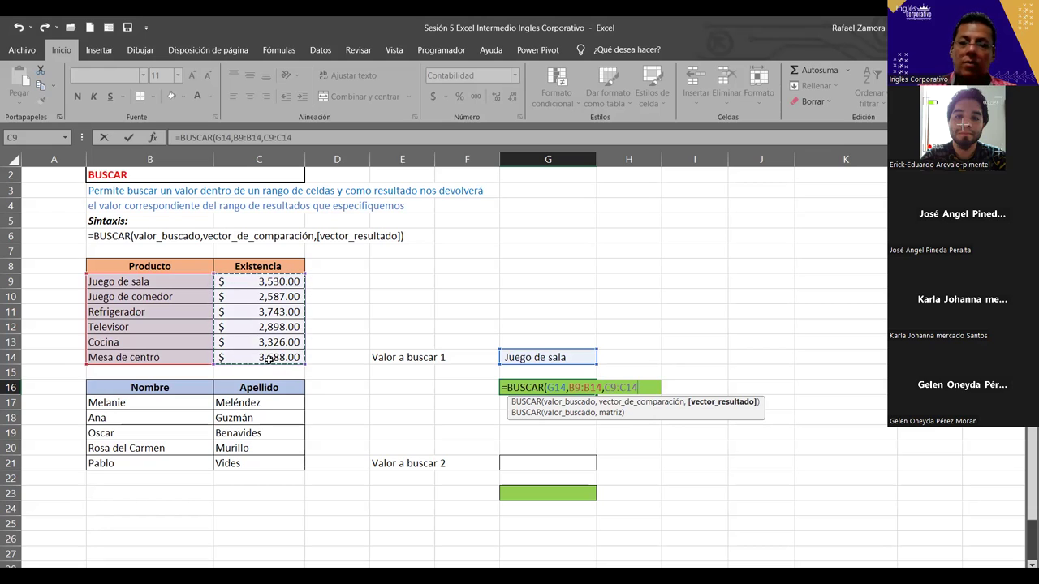
{"action": "key", "text": "Return"}
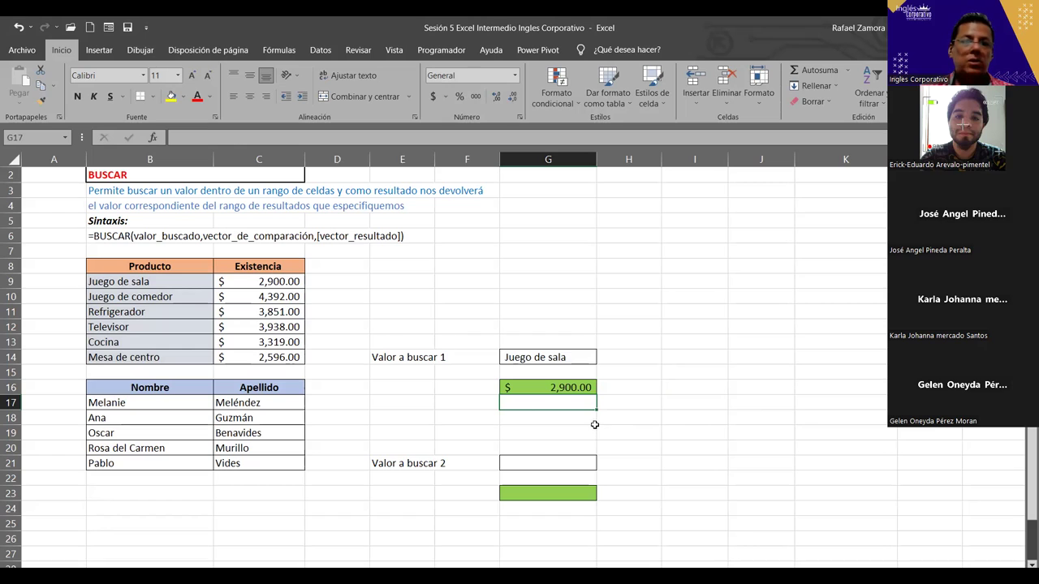
{"action": "left_click", "coordinate": [587, 383]}
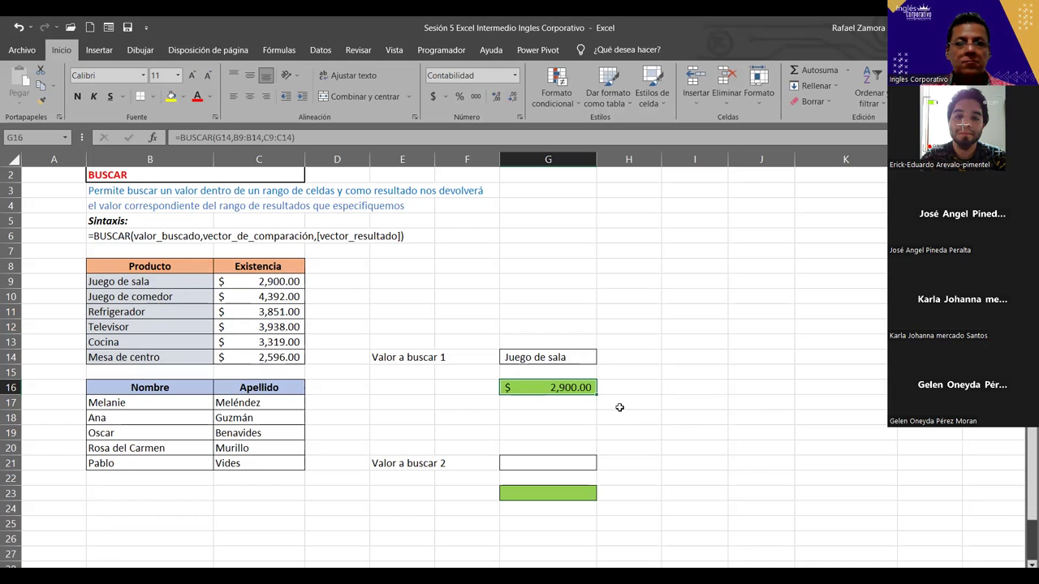
{"action": "left_click", "coordinate": [574, 357]}
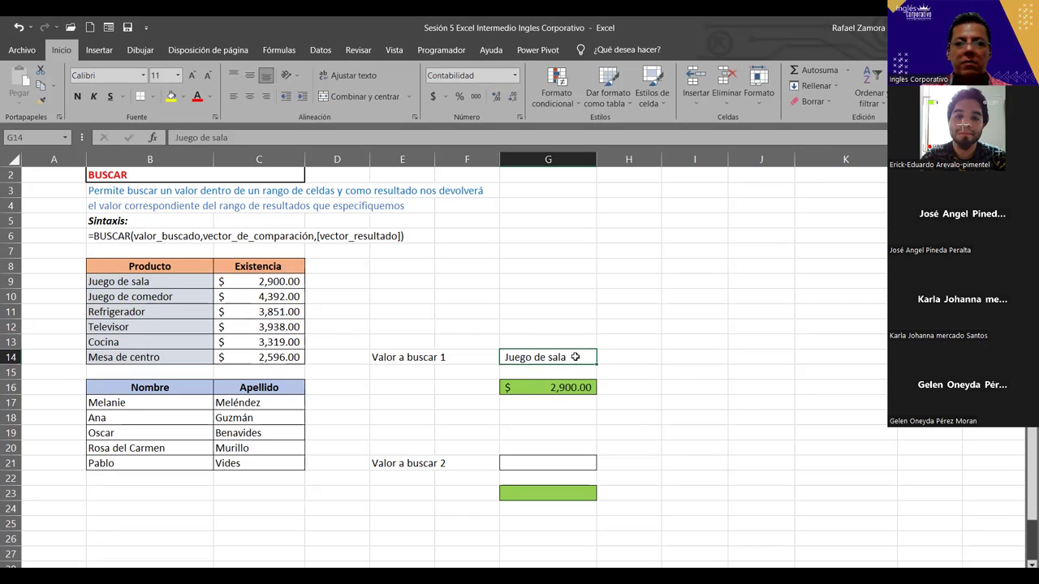
- Try Refrigerador and Cocina in G14, ending with Mesa de centro, which gives $3,544.00 in G16
{"action": "type", "text": "Refrigerador"}
{"action": "key", "text": "ctrl+Return"}
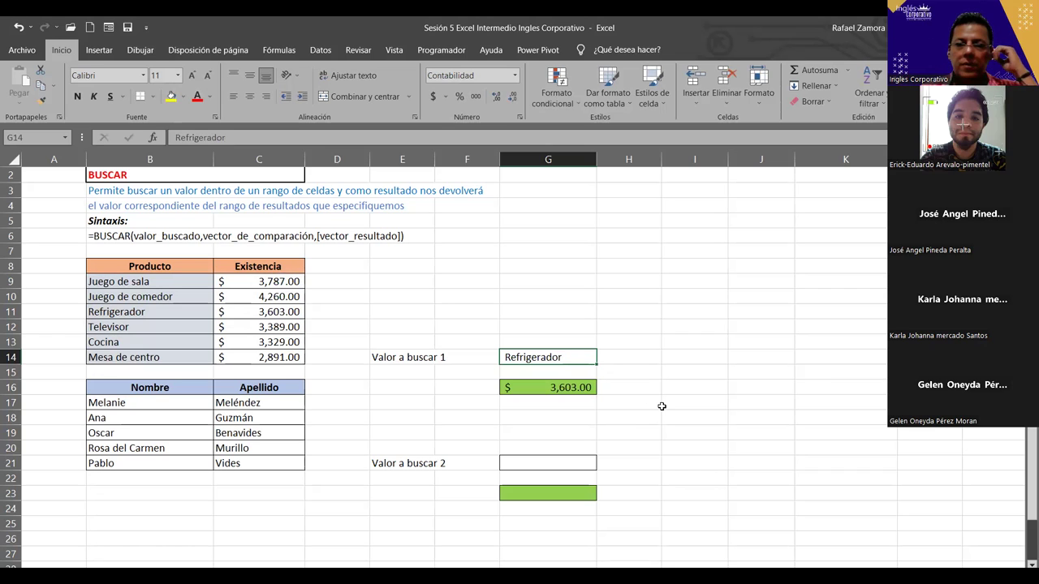
{"action": "type", "text": "Coc"}
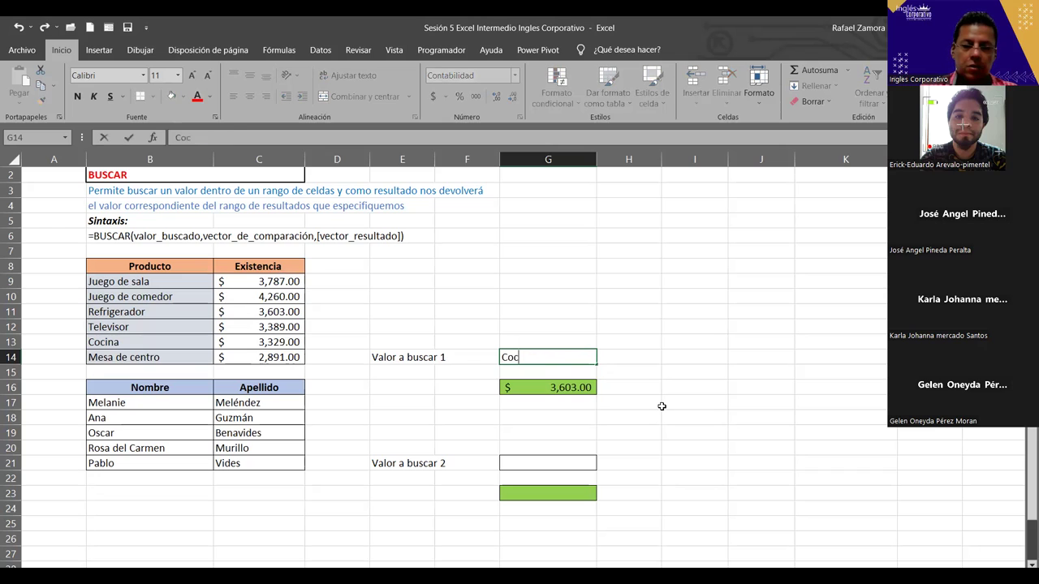
{"action": "type", "text": "ina"}
{"action": "key", "text": "ctrl+Return"}
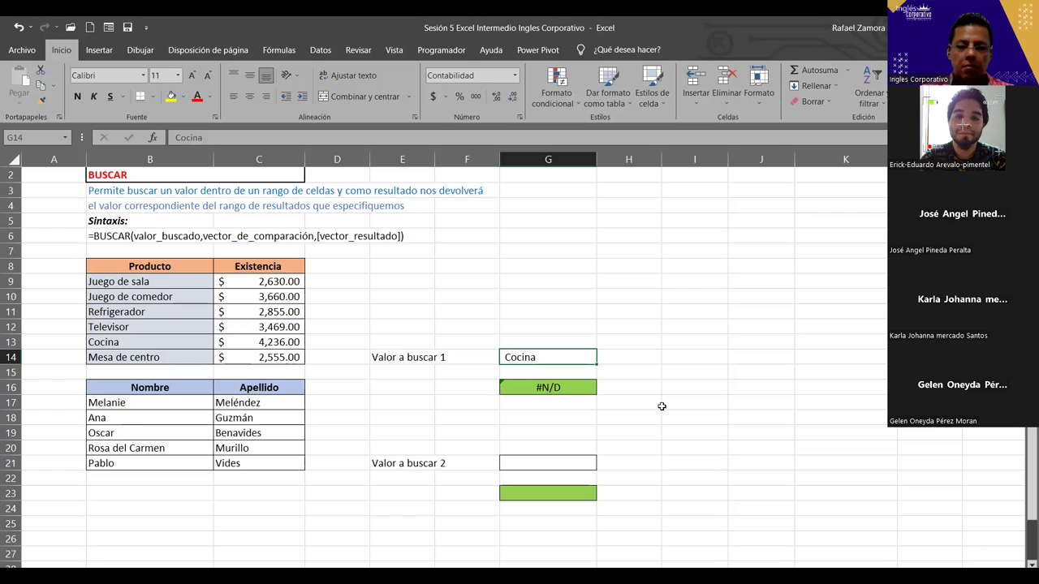
{"action": "type", "text": "Mesa de centro"}
{"action": "key", "text": "ctrl+Return"}
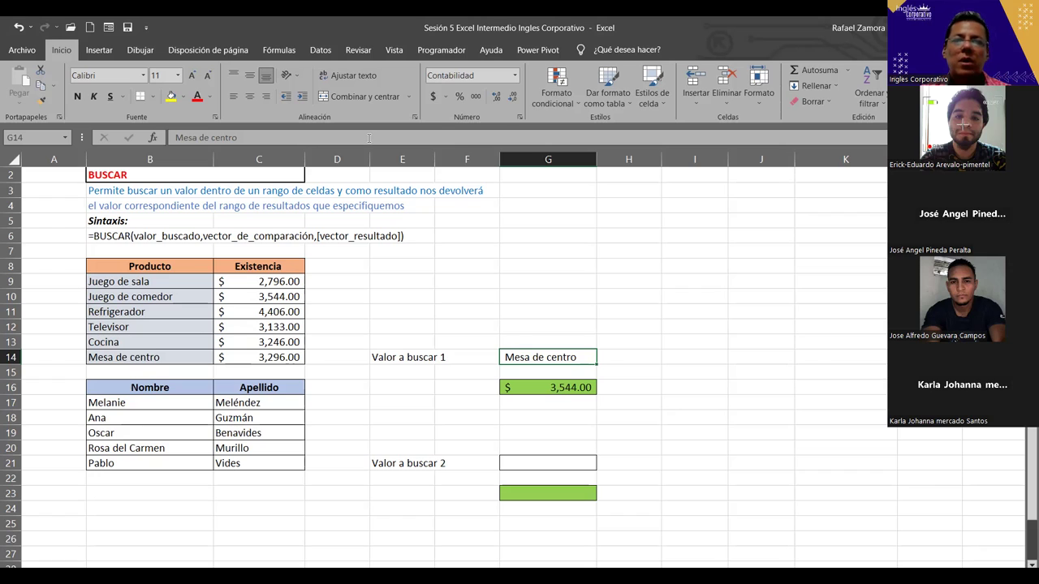
- Sort the product table A to Z by product, from Cocina to Televisor, so Mesa de centro returns $3,455.00
{"action": "left_click", "coordinate": [182, 297]}
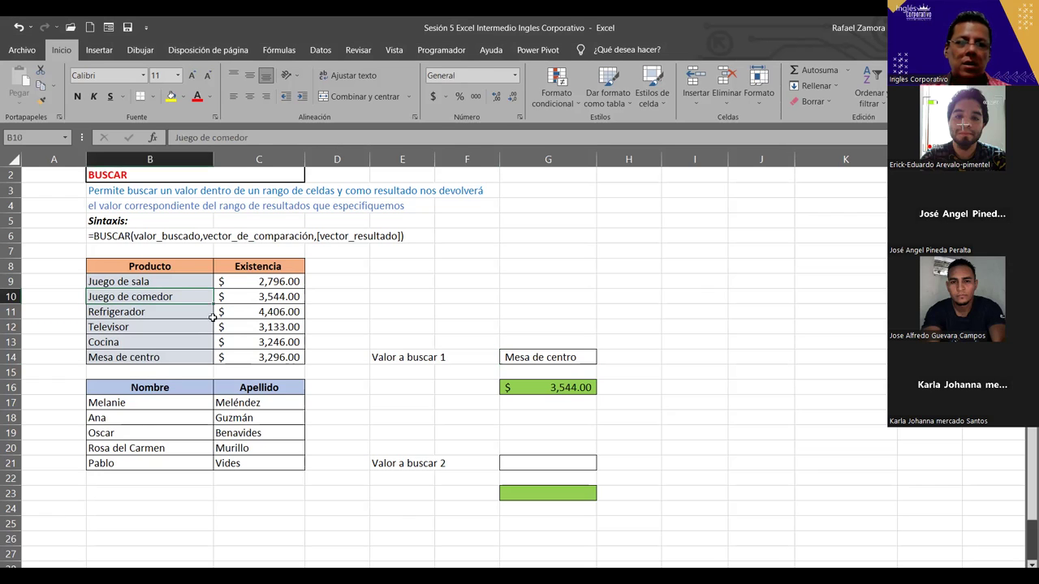
{"action": "left_click_drag", "start_coordinate": [196, 285], "coordinate": [265, 356]}
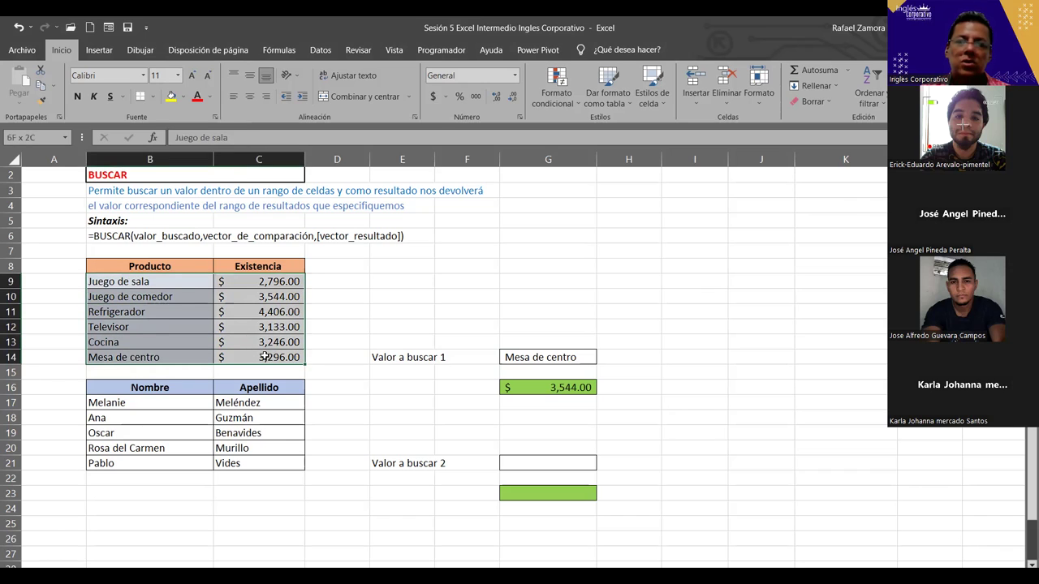
{"action": "left_click", "coordinate": [184, 297]}
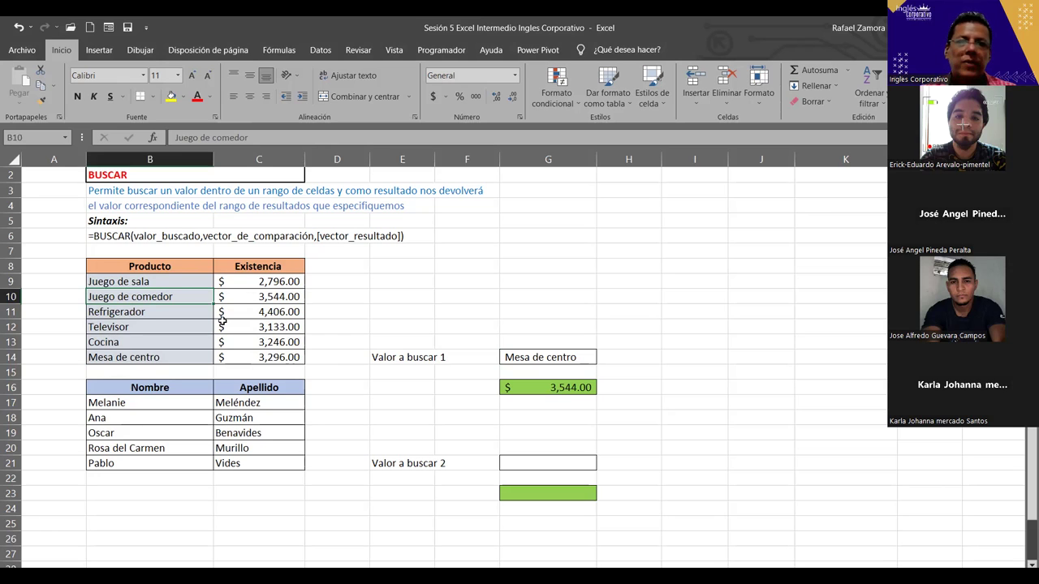
{"action": "left_click", "coordinate": [317, 50]}
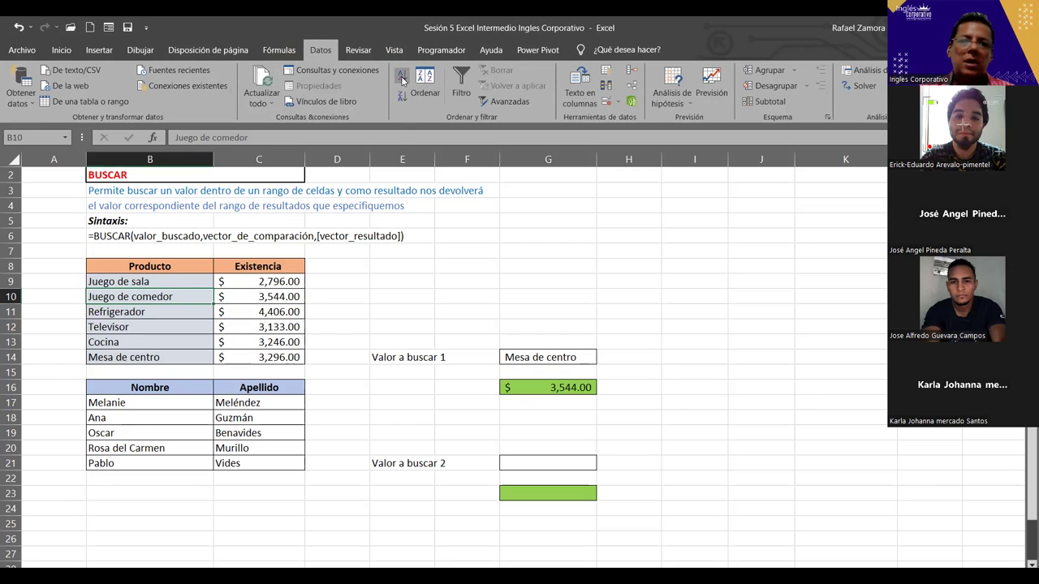
{"action": "left_click", "coordinate": [401, 79]}
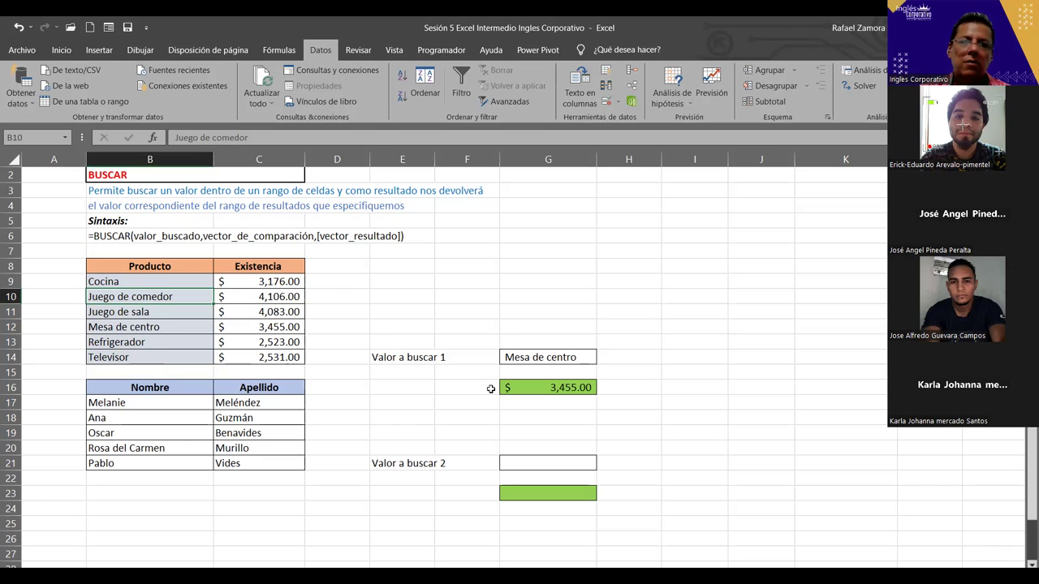
- Test the lookup in G14 with Cocina, Juego de comedor, Juego de sala, Mesa de centro and Refrigerador
{"action": "left_click", "coordinate": [536, 362]}
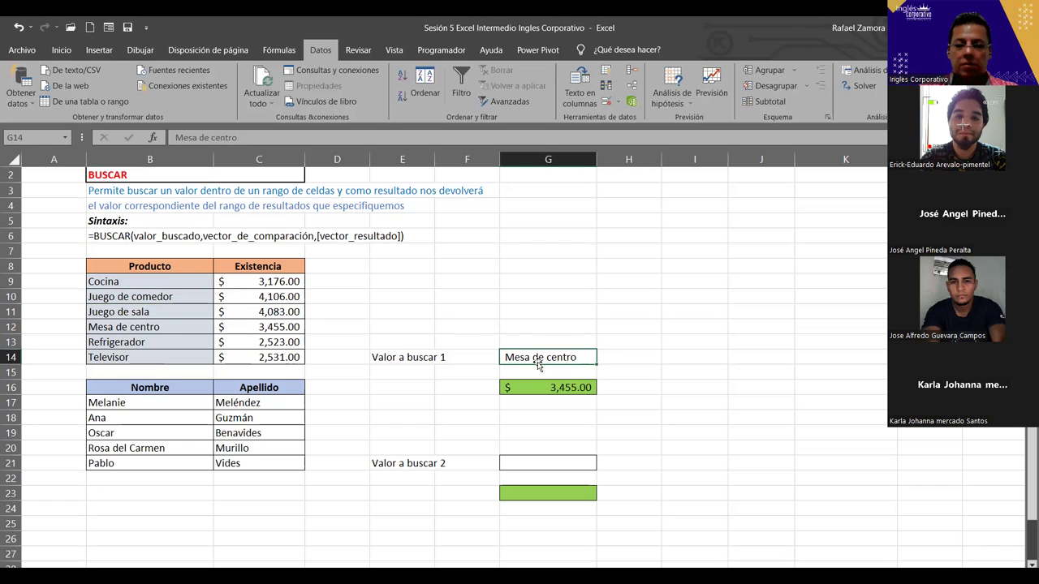
{"action": "type", "text": "Cocina"}
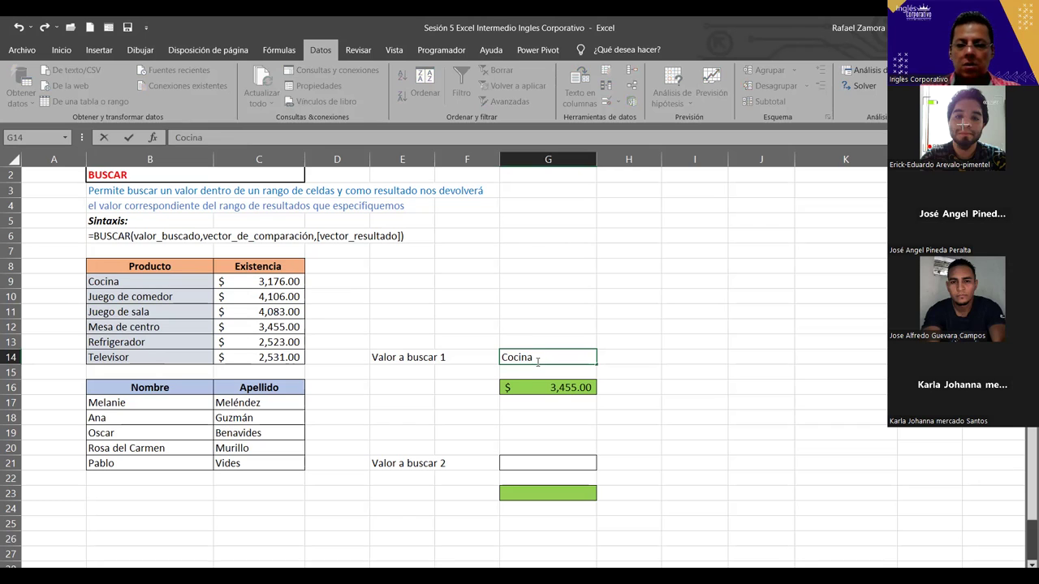
{"action": "key", "text": "ctrl+Return"}
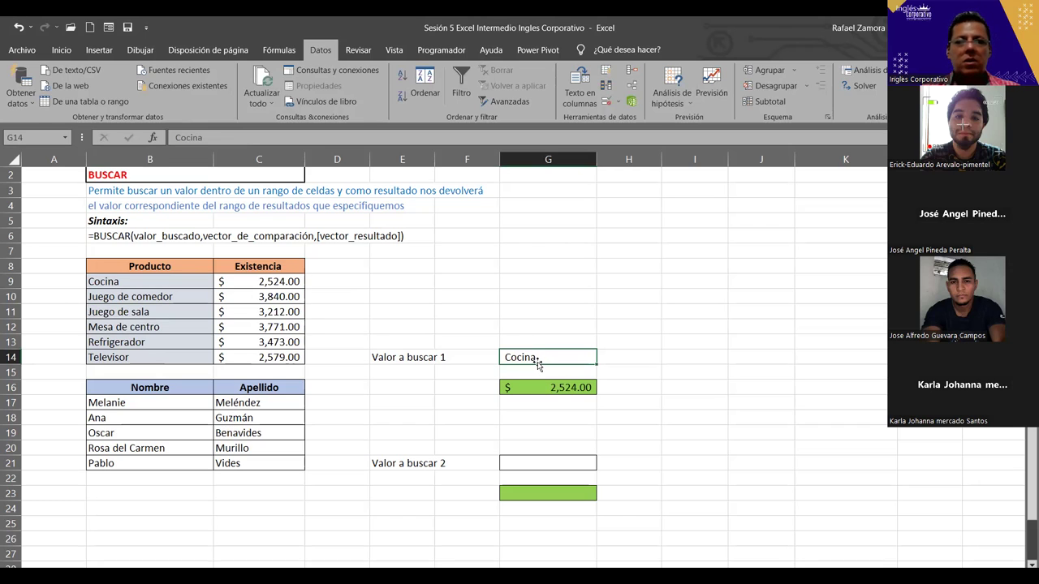
{"action": "type", "text": "Juego de comedor"}
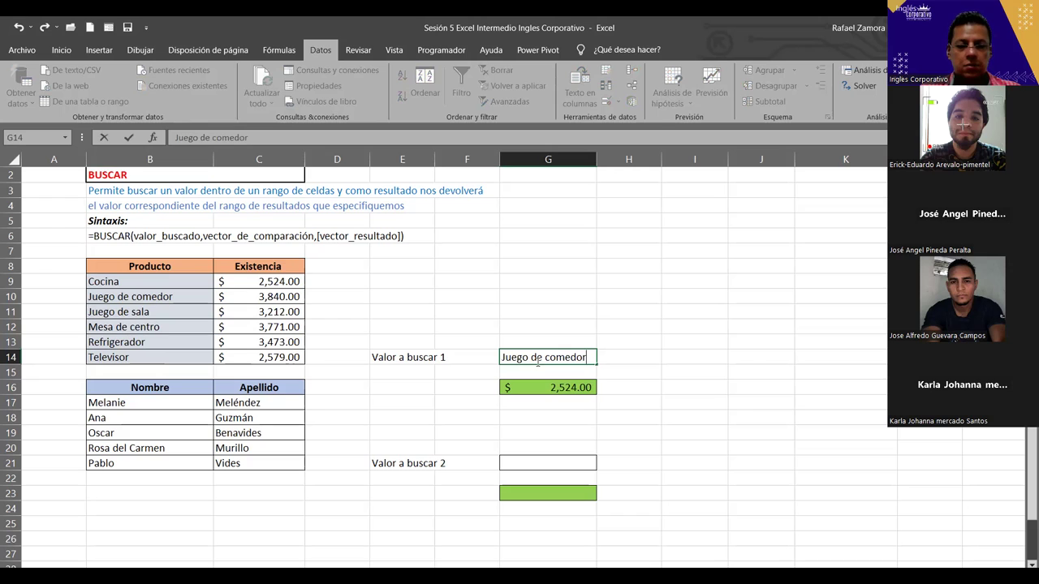
{"action": "key", "text": "ctrl+Return"}
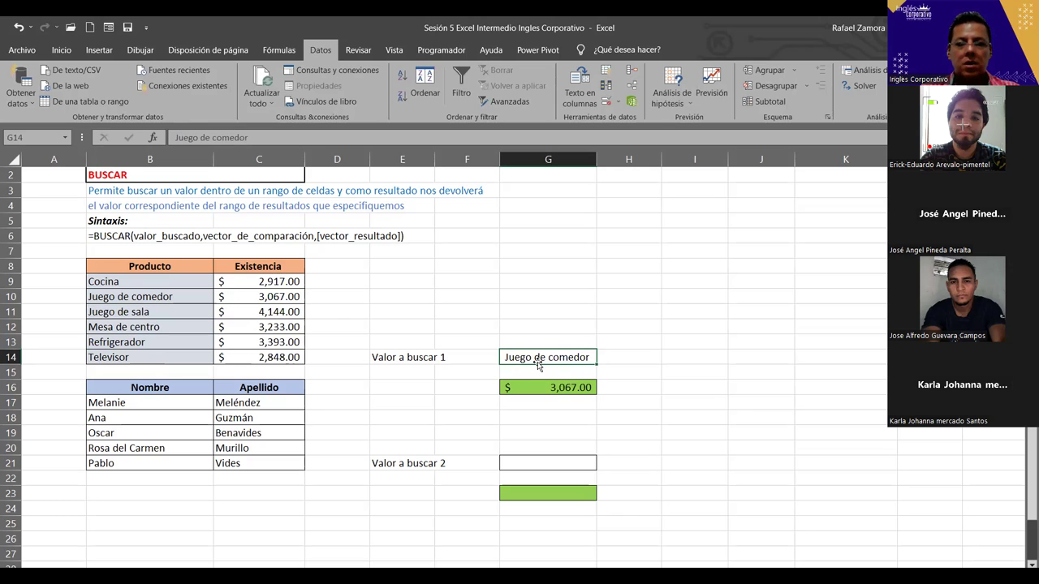
{"action": "type", "text": "Juego de sala"}
{"action": "key", "text": "ctrl+Return"}
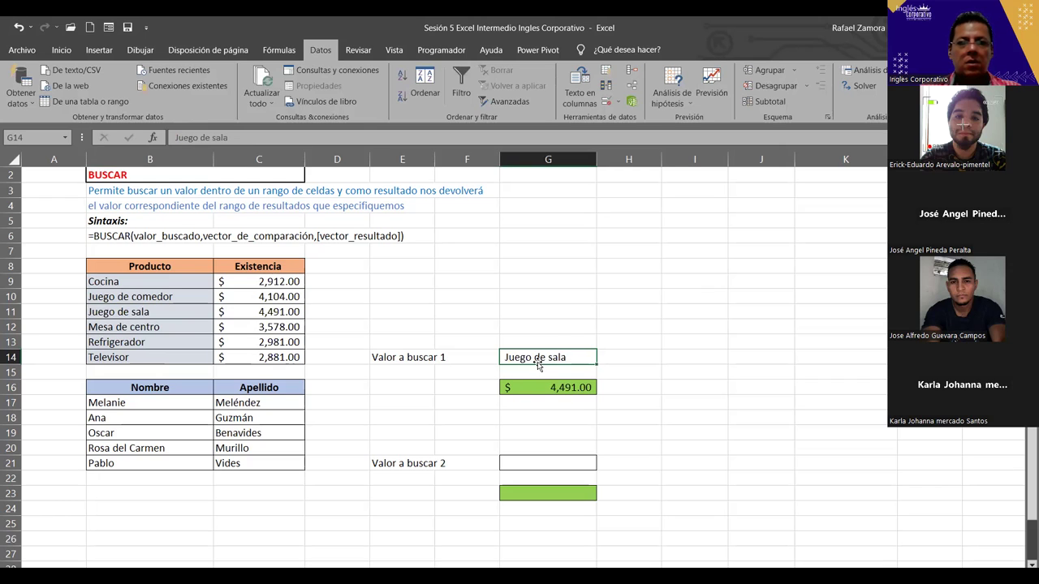
{"action": "type", "text": "Mesa de centro"}
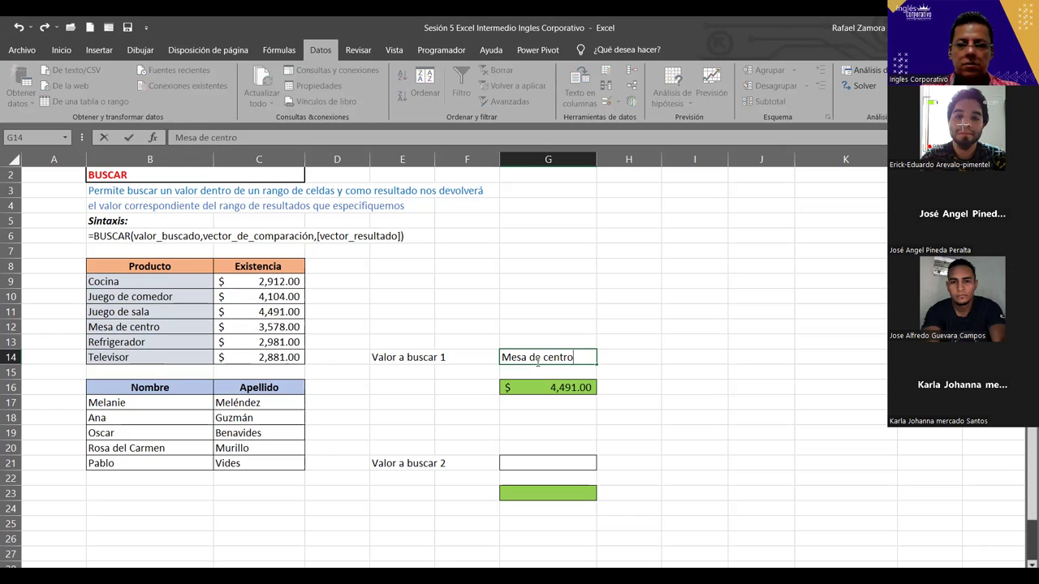
{"action": "key", "text": "ctrl+Return"}
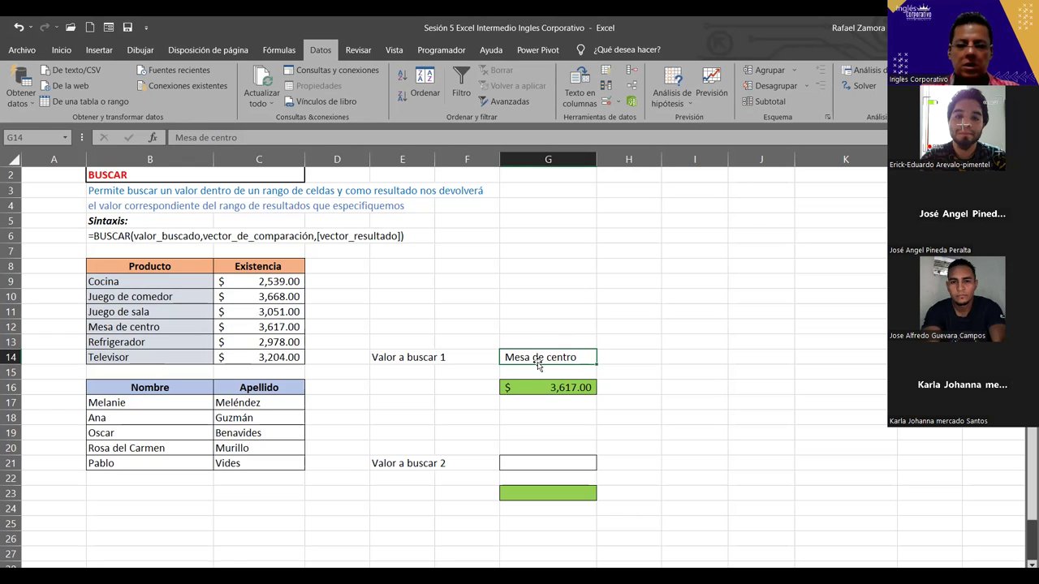
{"action": "type", "text": "Refrigerador"}
{"action": "key", "text": "ctrl+Return"}
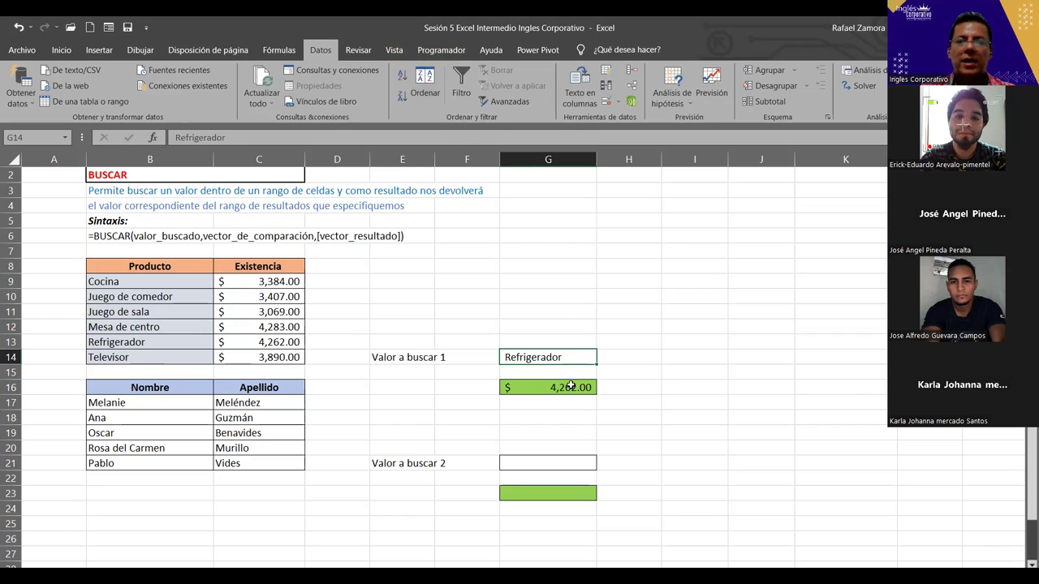
- Enter Televisor in G14 so G16 returns its stock of $3,386.00
{"action": "type", "text": "RE"}
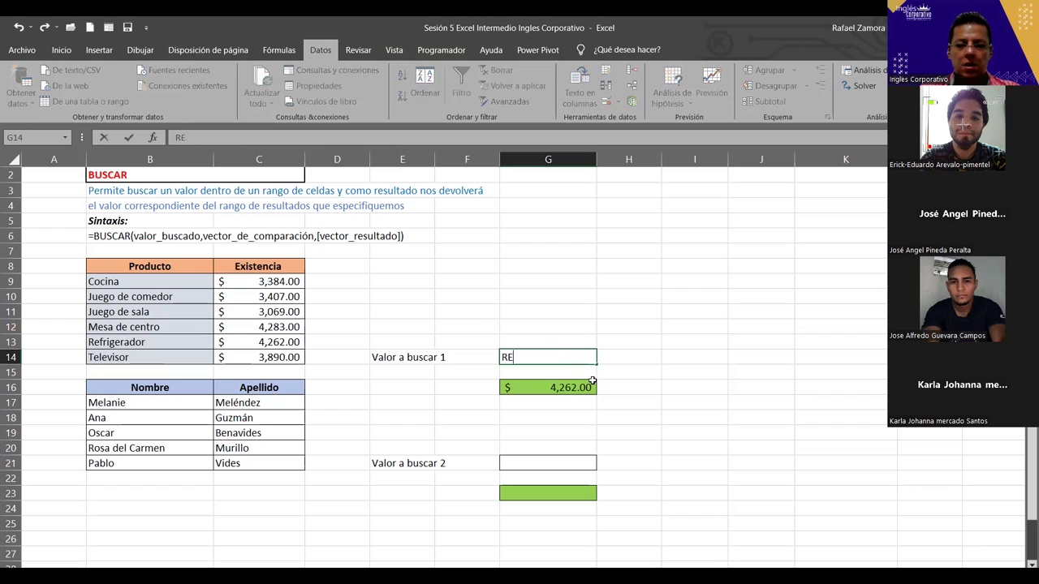
{"action": "key", "text": "BackSpace"}
{"action": "key", "text": "BackSpace"}
{"action": "type", "text": "TElevos"}
{"action": "key", "text": "BackSpace"}
{"action": "key", "text": "BackSpace"}
{"action": "key", "text": "BackSpace"}
{"action": "key", "text": "BackSpace"}
{"action": "key", "text": "BackSpace"}
{"action": "key", "text": "BackSpace"}
{"action": "type", "text": "elevisor"}
{"action": "key", "text": "Return"}
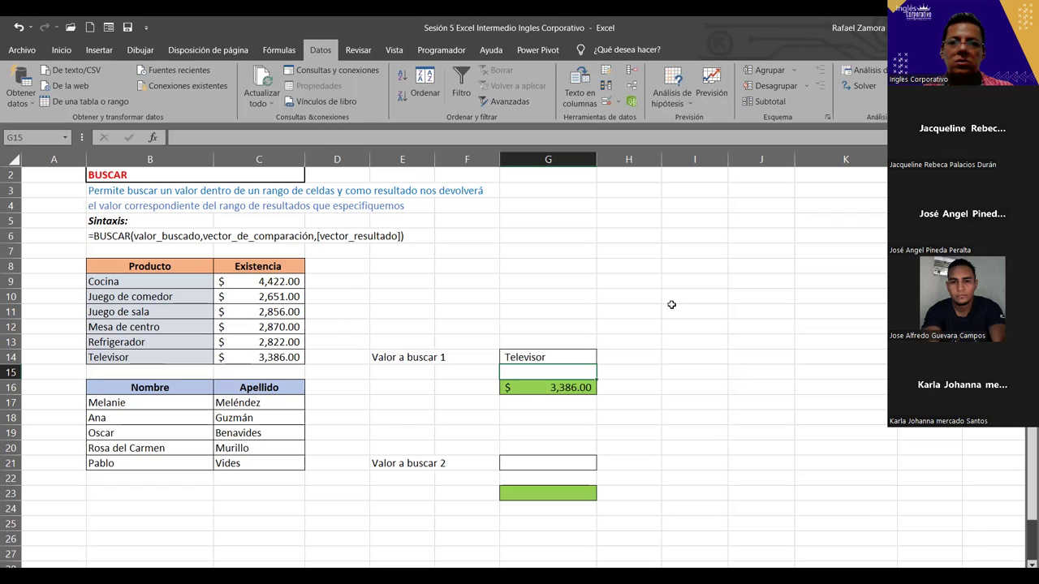
- Inspect G16's formula =BUSCAR(G14,B9:B14,C9:C14) and confirm it unchanged
{"action": "double_click", "coordinate": [560, 357]}
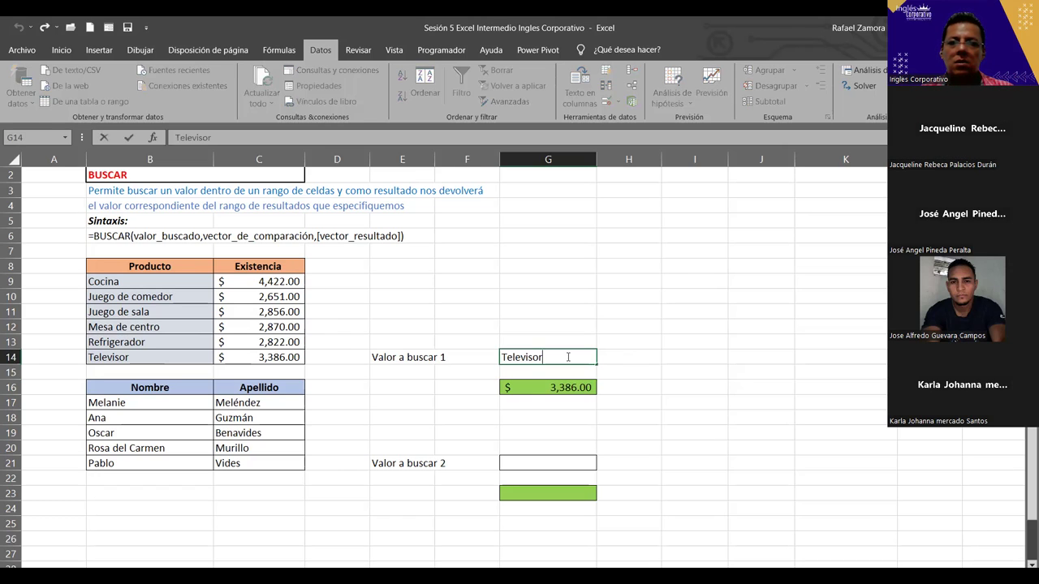
{"action": "left_click", "coordinate": [564, 390]}
{"action": "double_click", "coordinate": [566, 387]}
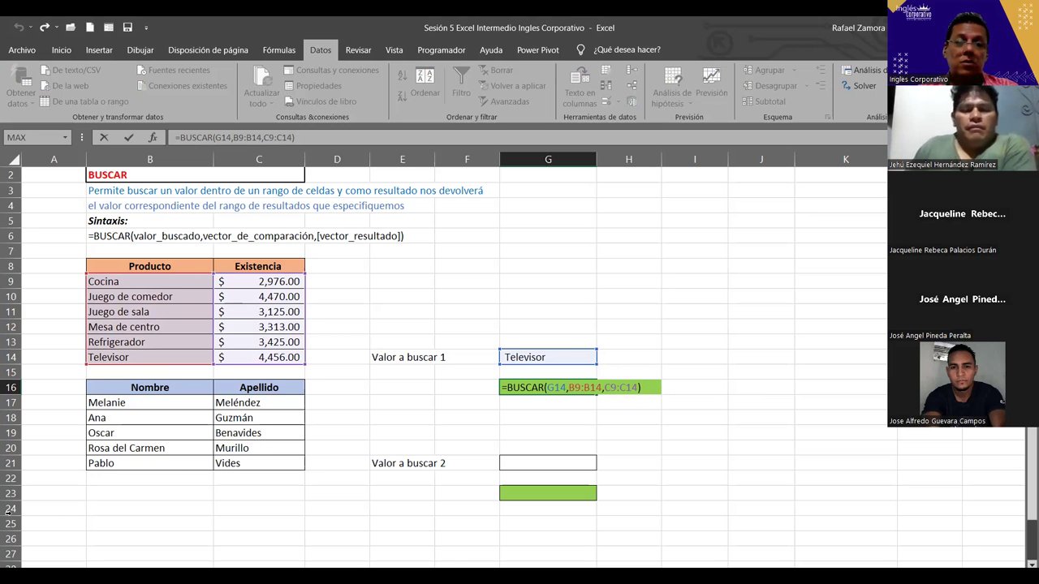
{"action": "key", "text": "ctrl+Return"}
{"action": "left_click", "coordinate": [188, 405]}
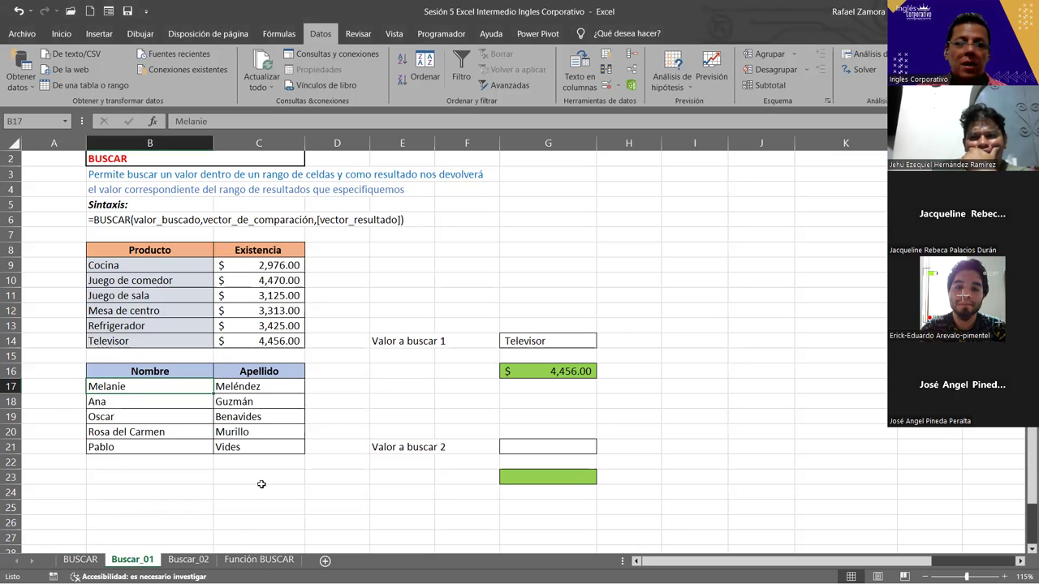
- Switch to the Buscar_02 sheet with its empty MES, Valor buscado and DÍA cells
{"action": "left_click", "coordinate": [196, 560]}
{"action": "left_click", "coordinate": [226, 561]}
{"action": "key", "text": "ctrl+Page_Up"}
{"action": "left_click", "coordinate": [226, 561]}
{"action": "left_click", "coordinate": [190, 561]}
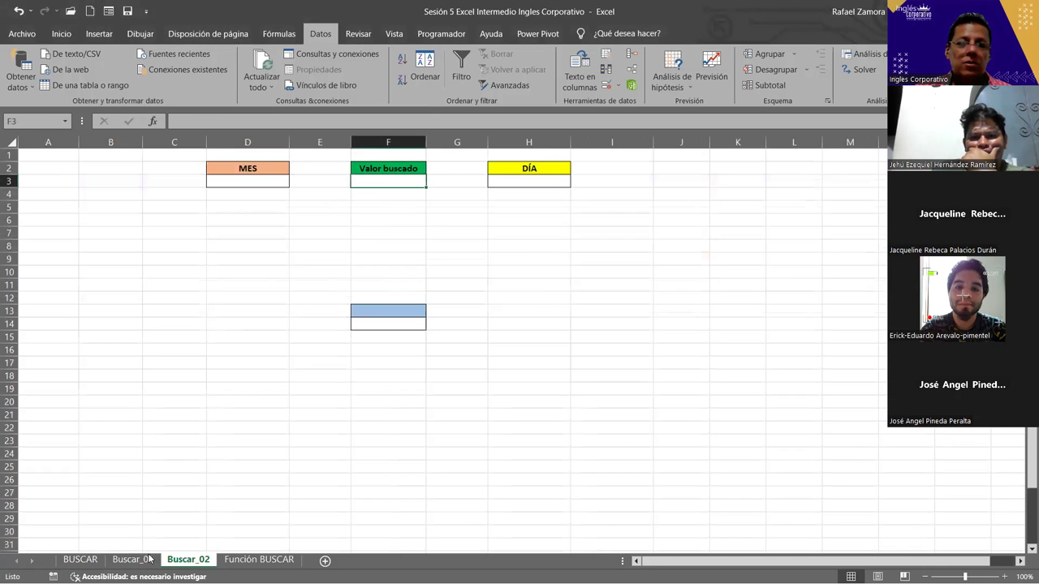